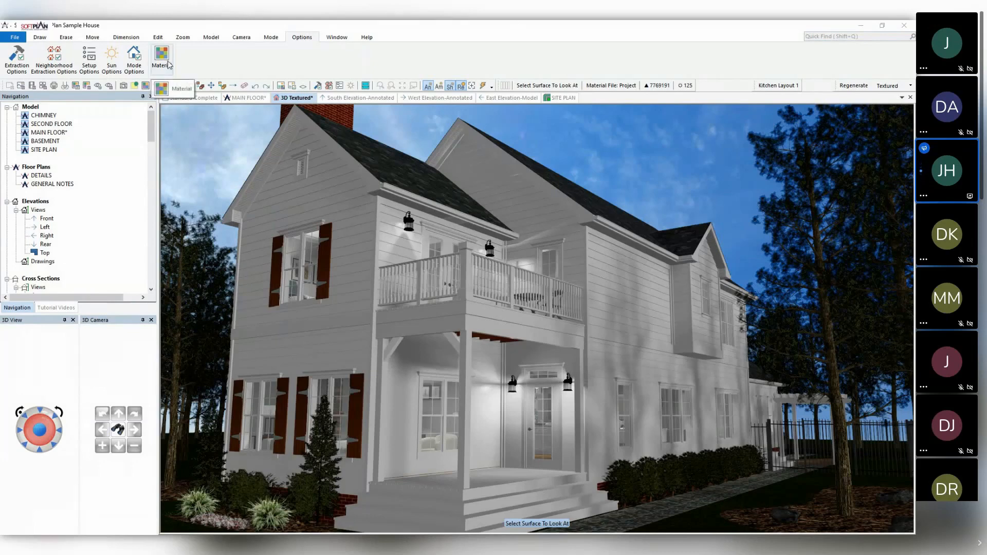
Review the 3D renderer mode options, and set the sun's time of day to 12:00 PM.
left_click(134, 59)
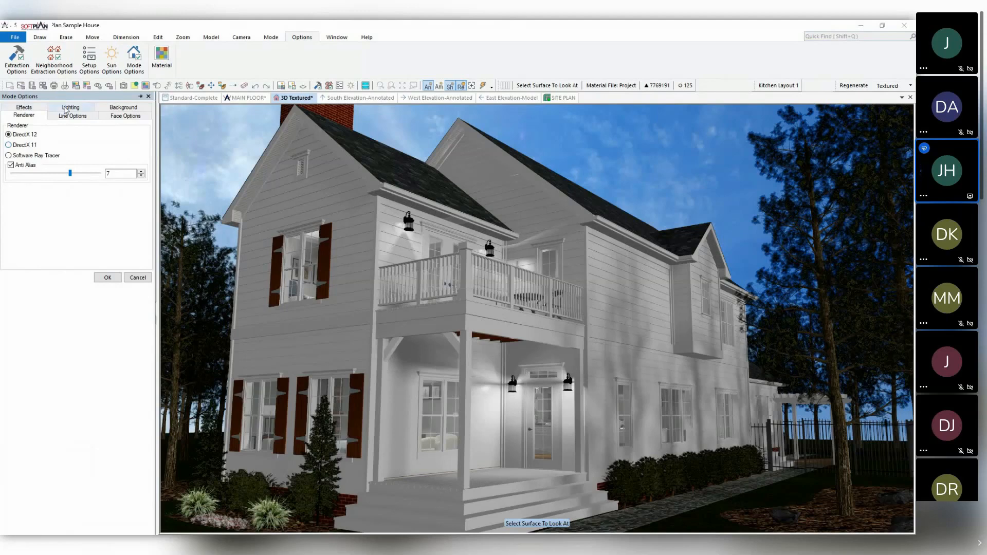
left_click(110, 278)
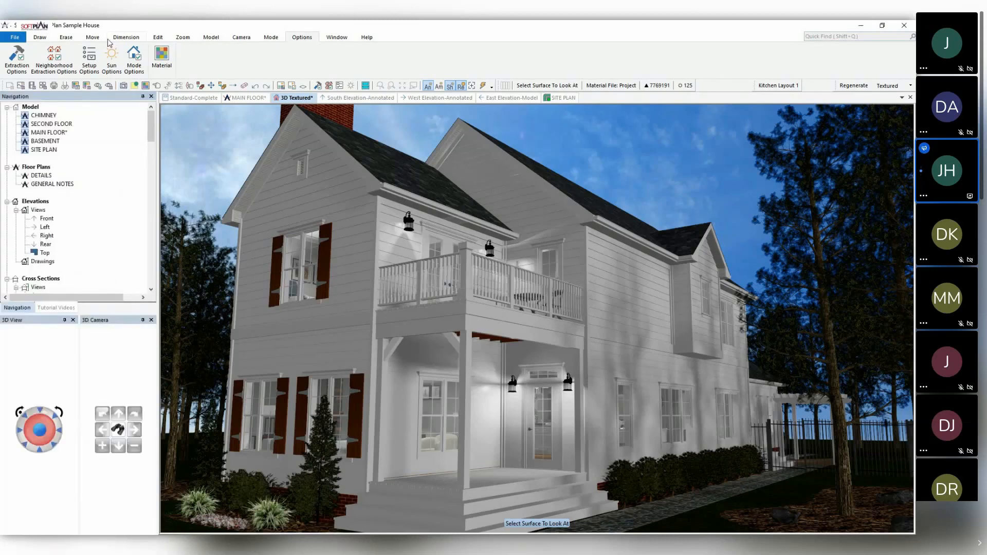
left_click(112, 62)
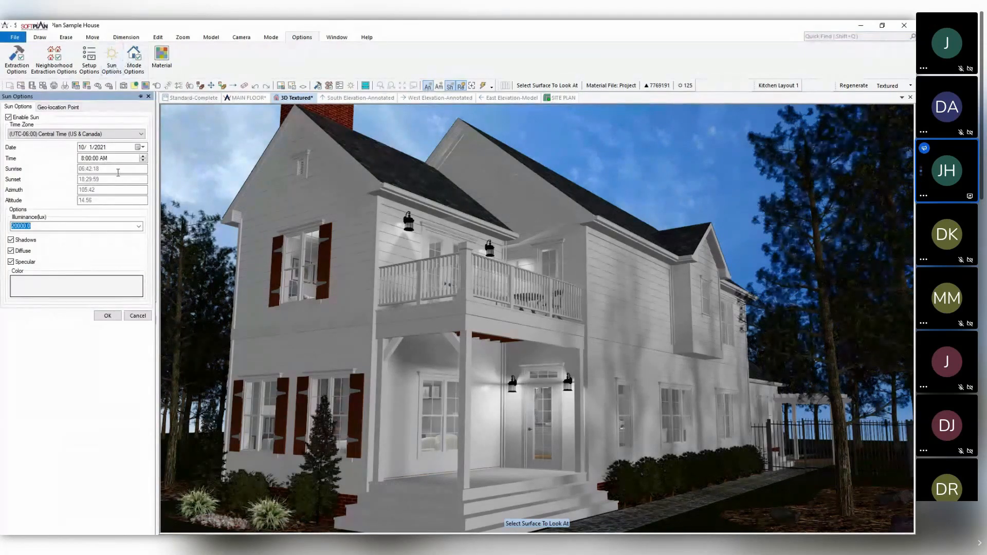
left_click(90, 159)
left_click(81, 159)
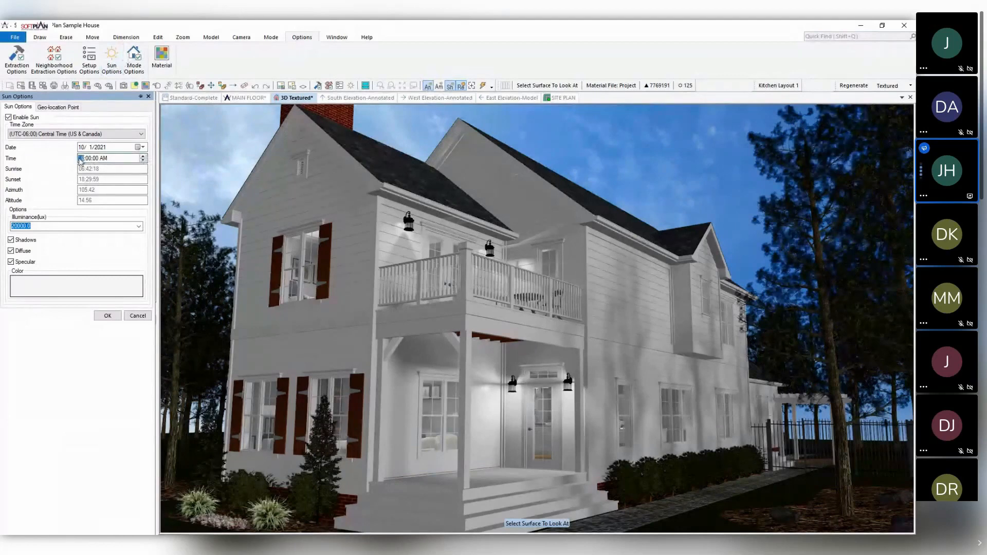
left_click(144, 156)
left_click(144, 155)
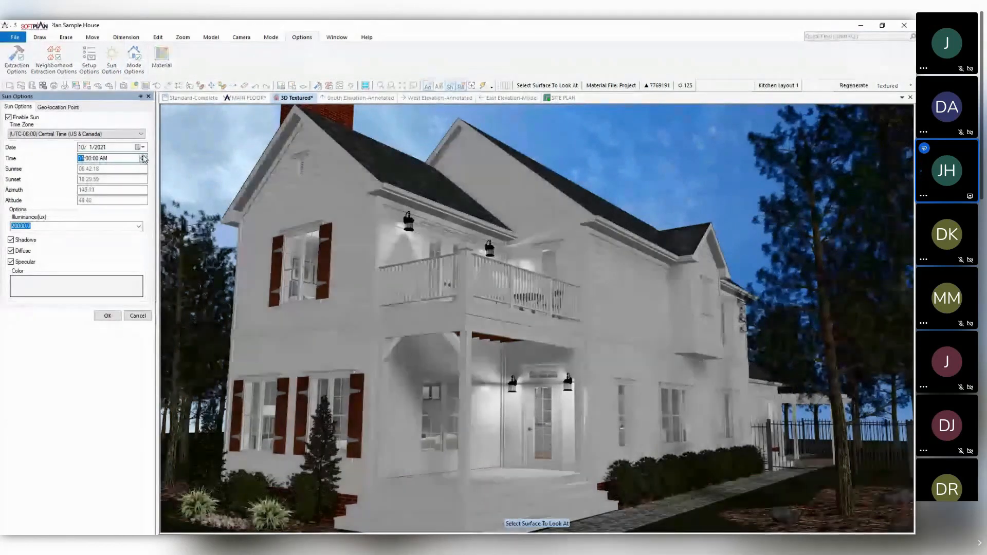
left_click(144, 155)
left_click(143, 157)
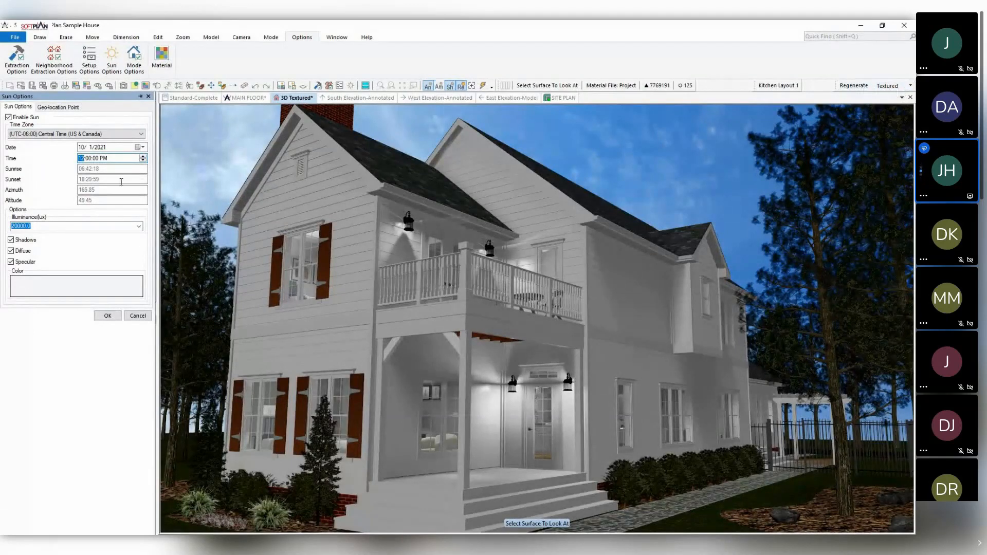
left_click(108, 316)
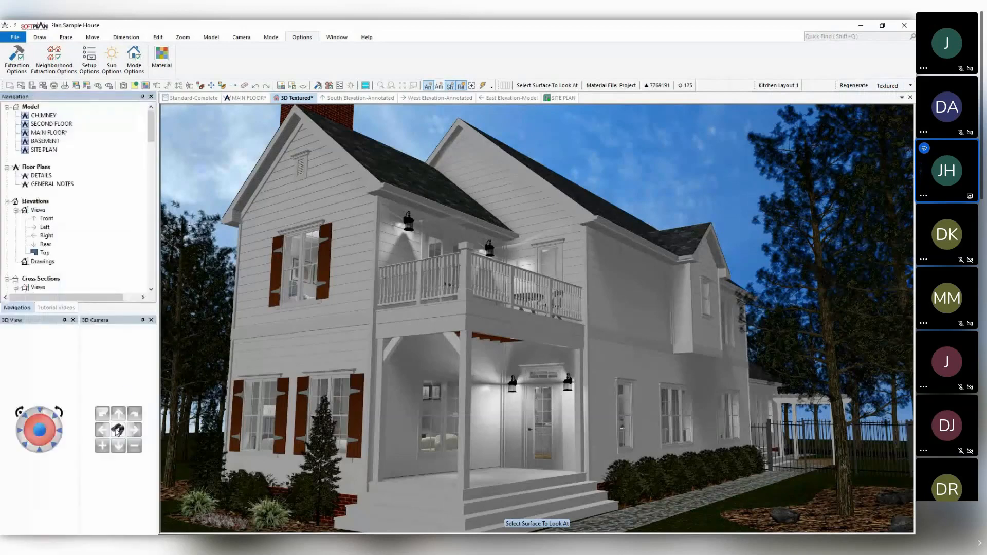
Walk the textured 3D view inside the house to look over the dining, living and kitchen areas.
left_click(548, 414)
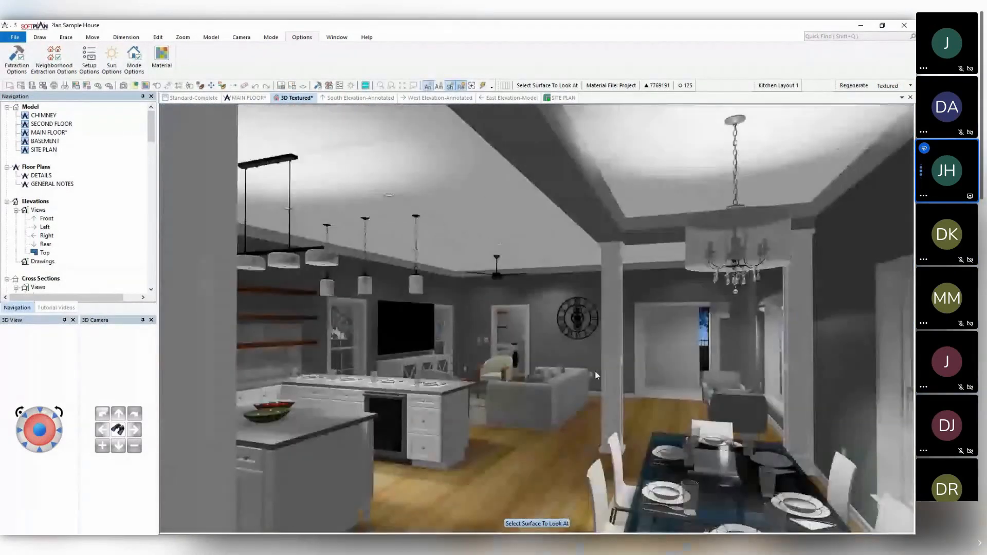
left_click(476, 406)
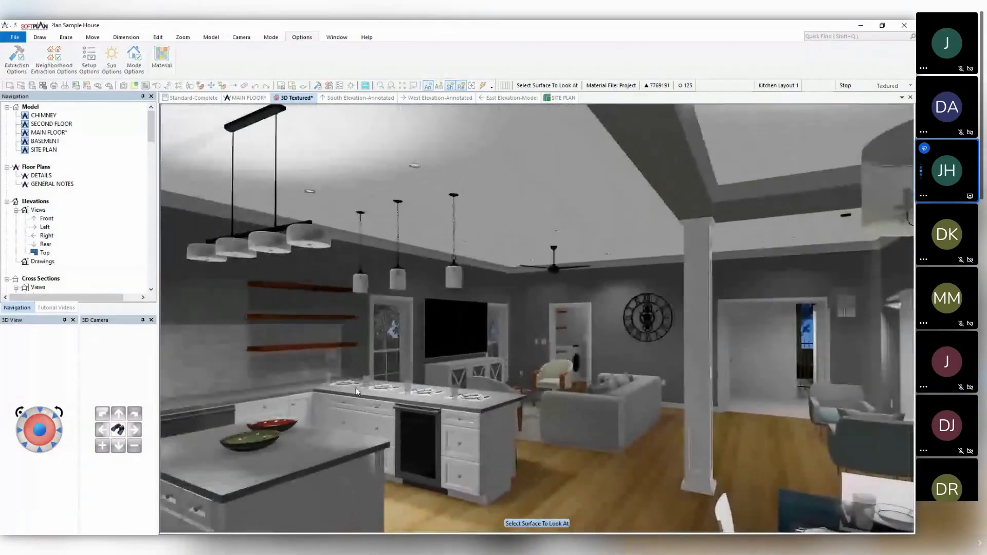
left_click(342, 392)
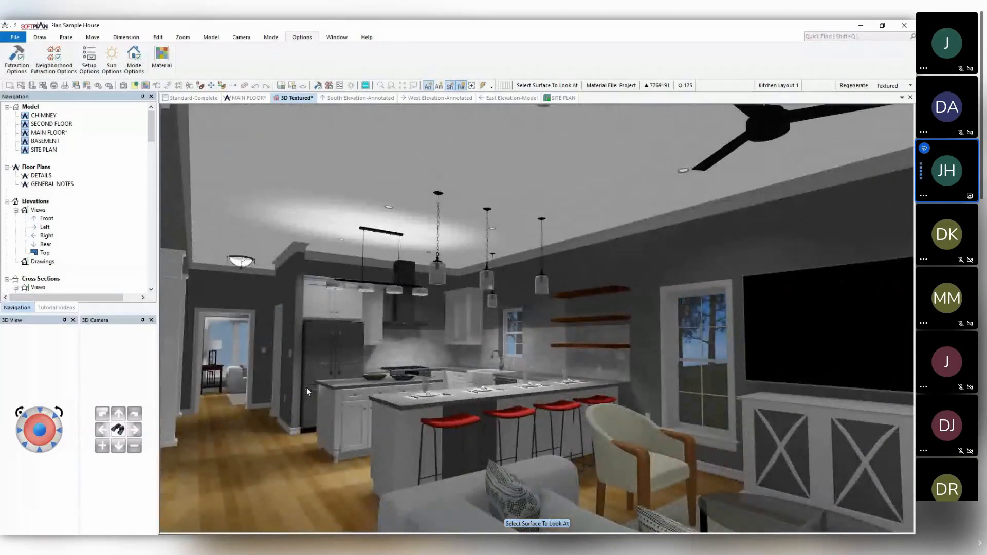
left_click(306, 387)
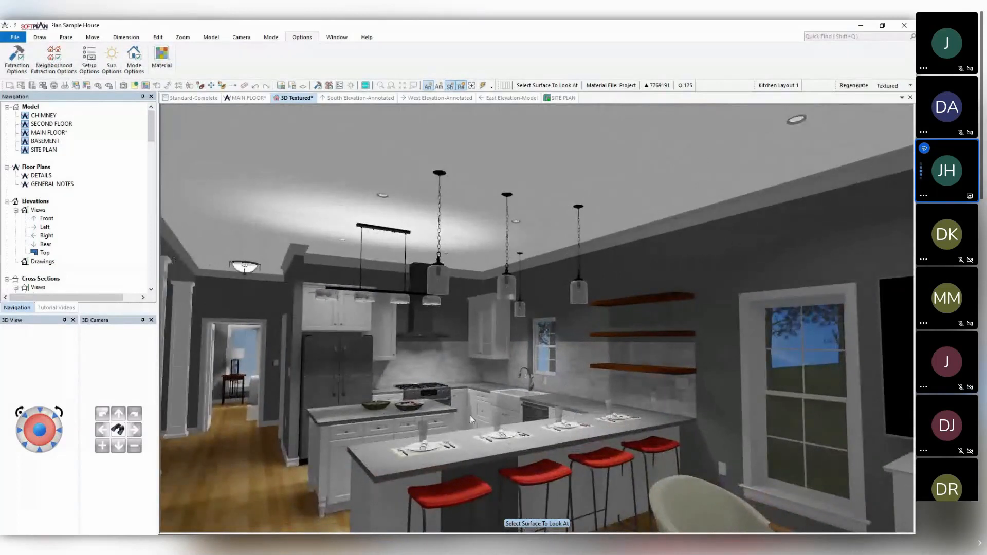
List the building options on the main floor plan and hide Kitchen Layout 1, and show Kitchen Layout 2 in the textured 3D view.
left_click(251, 99)
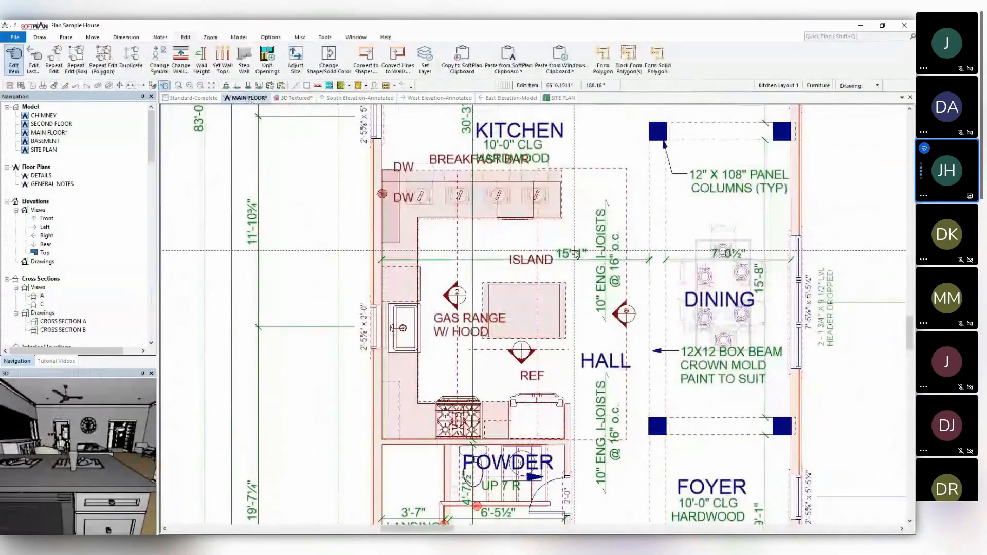
middle_click_drag(524, 241, 462, 236)
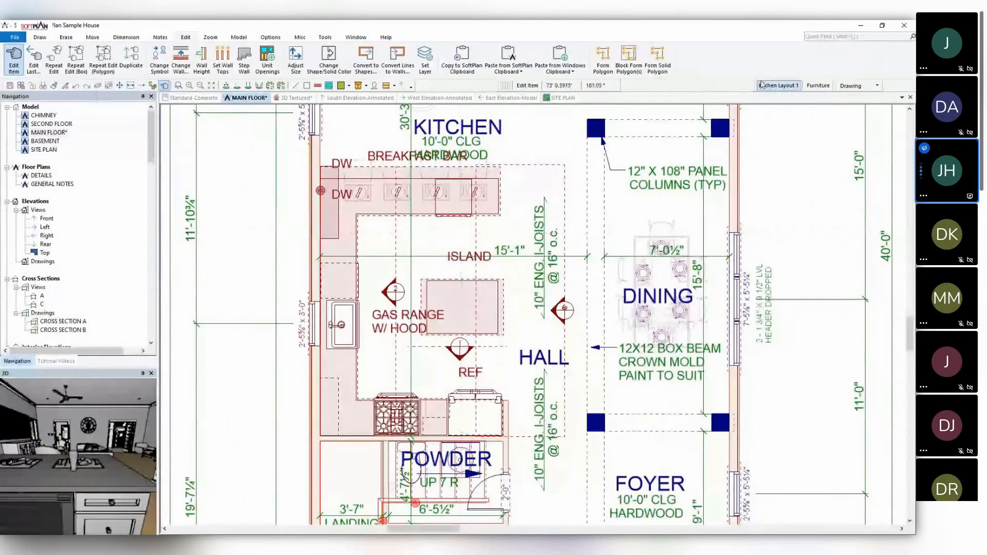
left_click(787, 86)
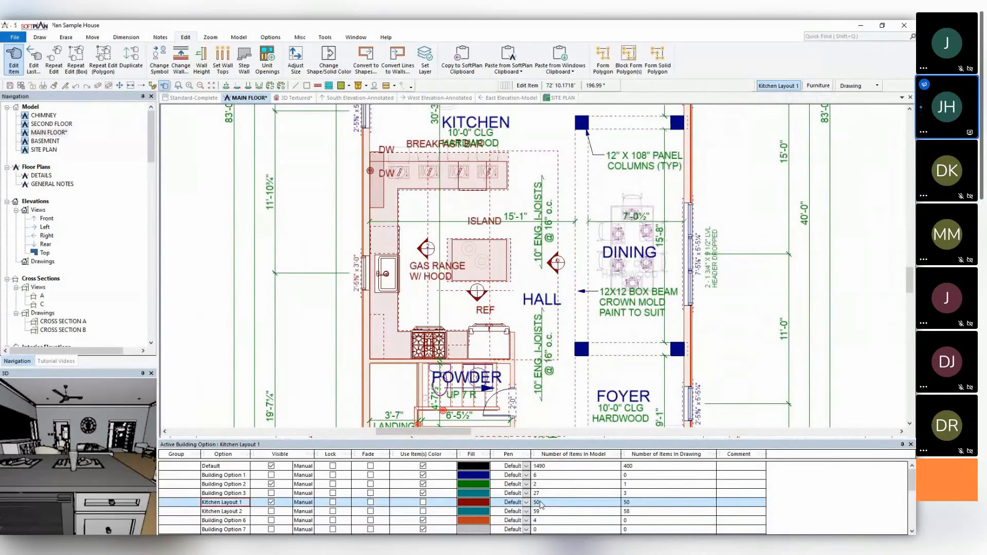
left_click(272, 502)
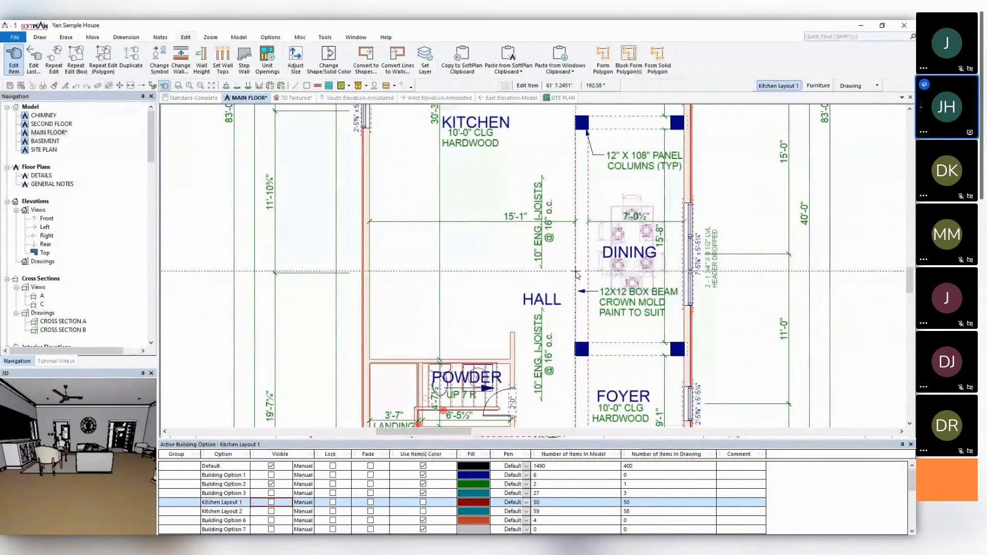
left_click(301, 97)
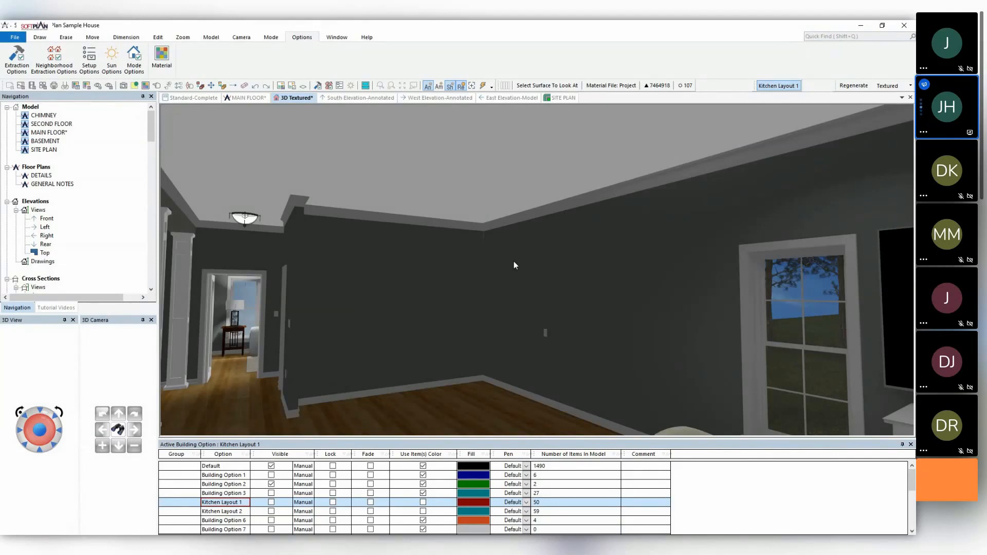
left_click(271, 511)
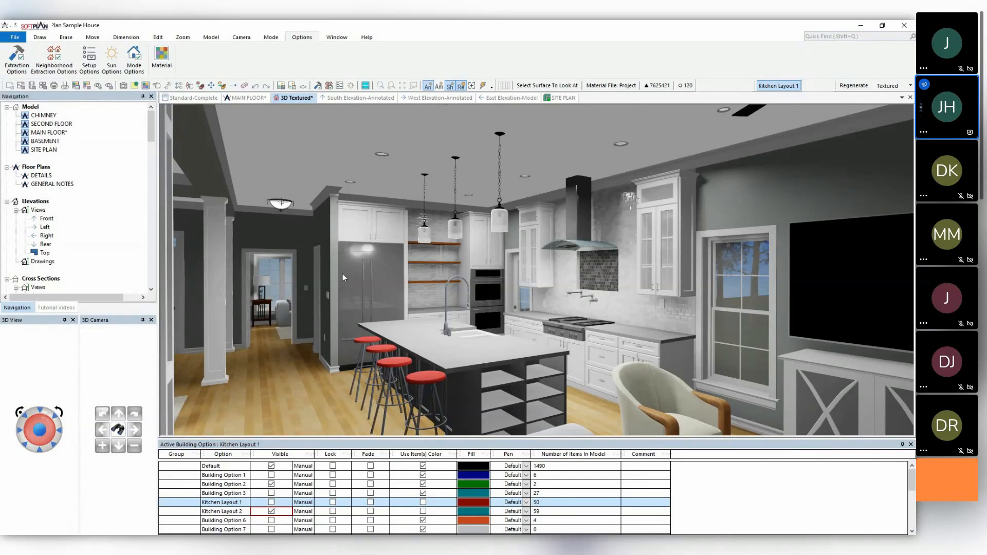
Show the Three Car Garage building option on the main floor plan and bring the whole garage into view.
left_click(255, 98)
scroll(512, 266, "down", 3)
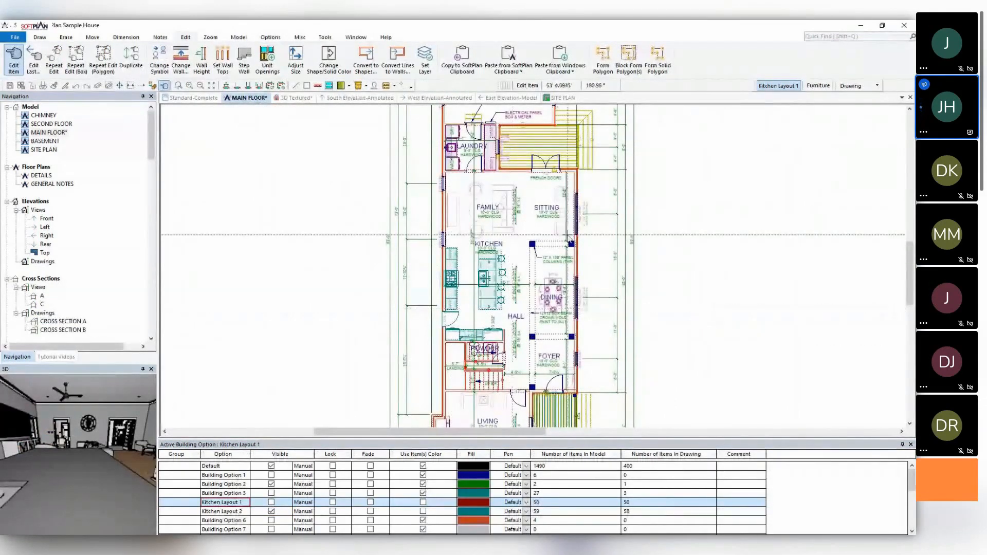
middle_click_drag(504, 182, 445, 343)
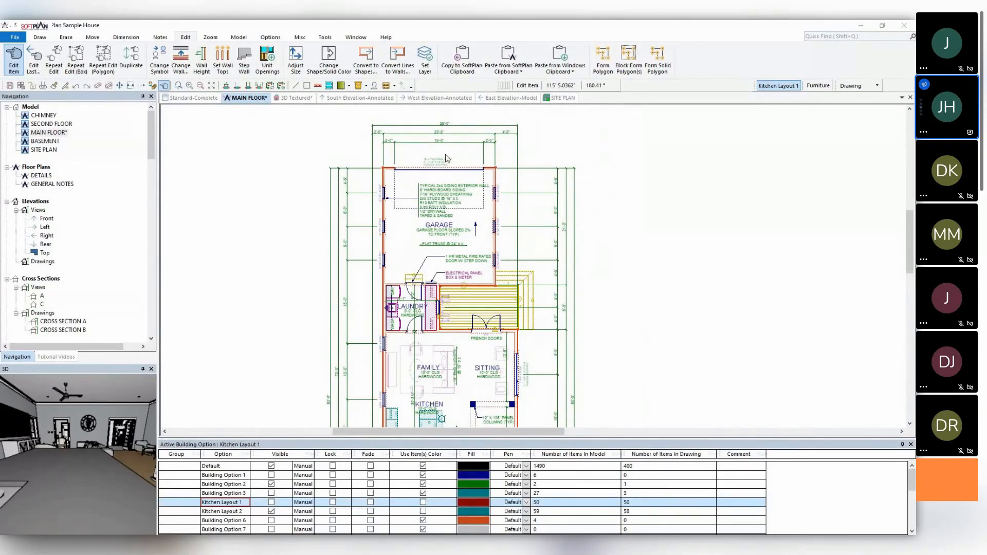
scroll(288, 520, "down", 5)
scroll(283, 516, "up", 1)
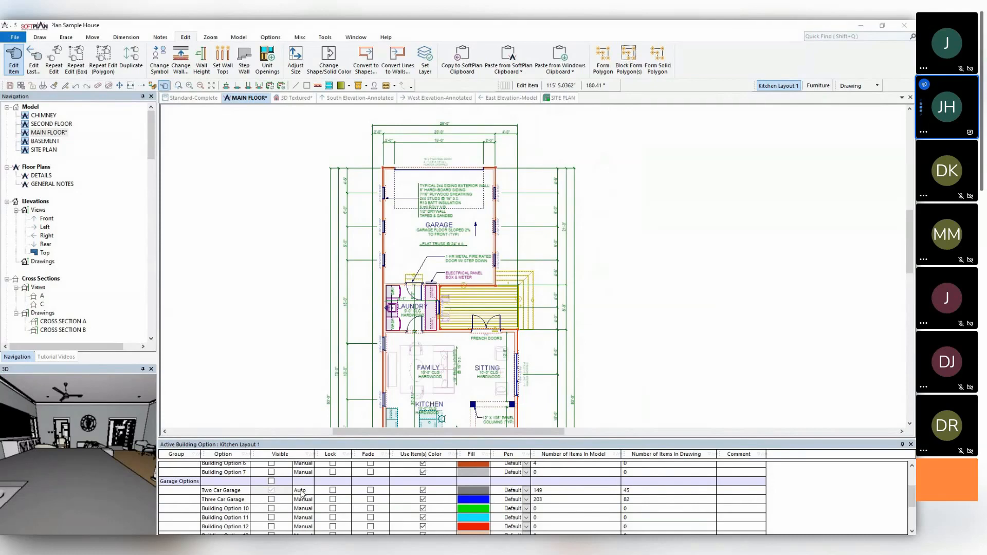
left_click(272, 501)
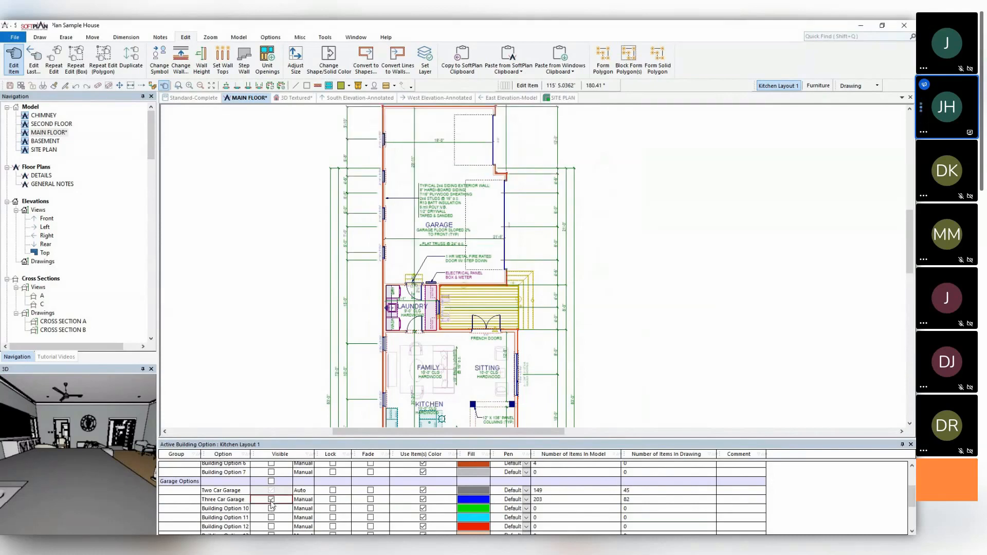
middle_click_drag(474, 232, 456, 295)
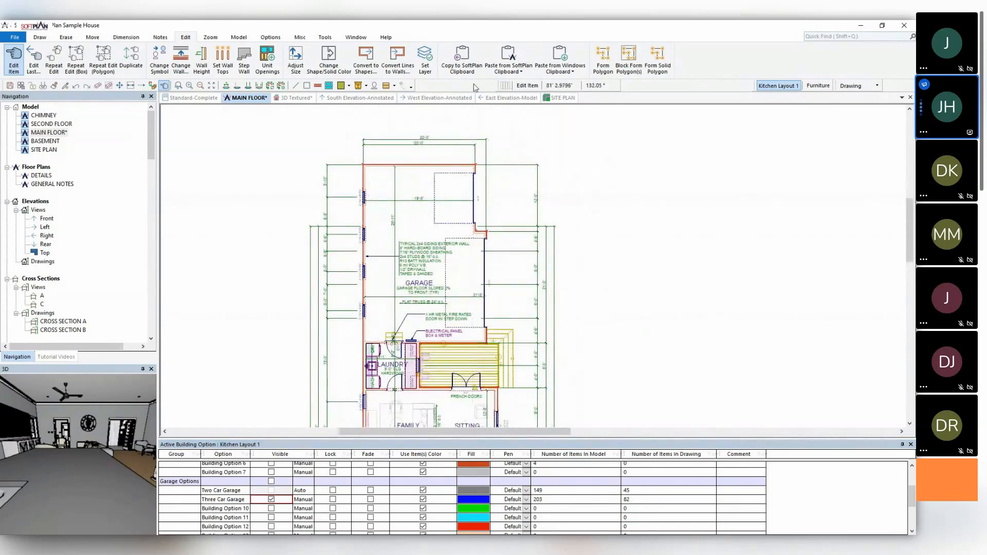
Check the west elevation, and hide the Three Car Garage option in the east elevation and regenerate the view.
left_click(440, 97)
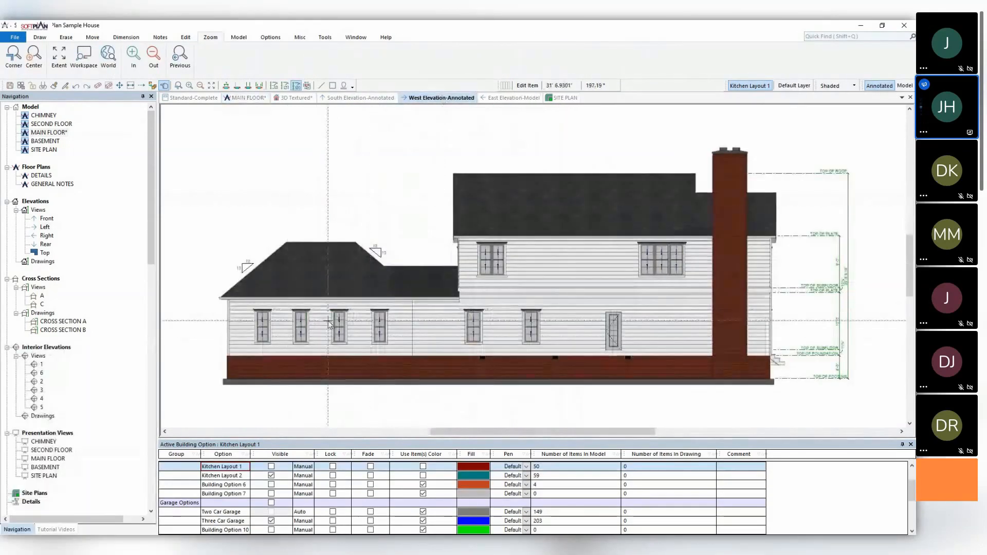
left_click(518, 100)
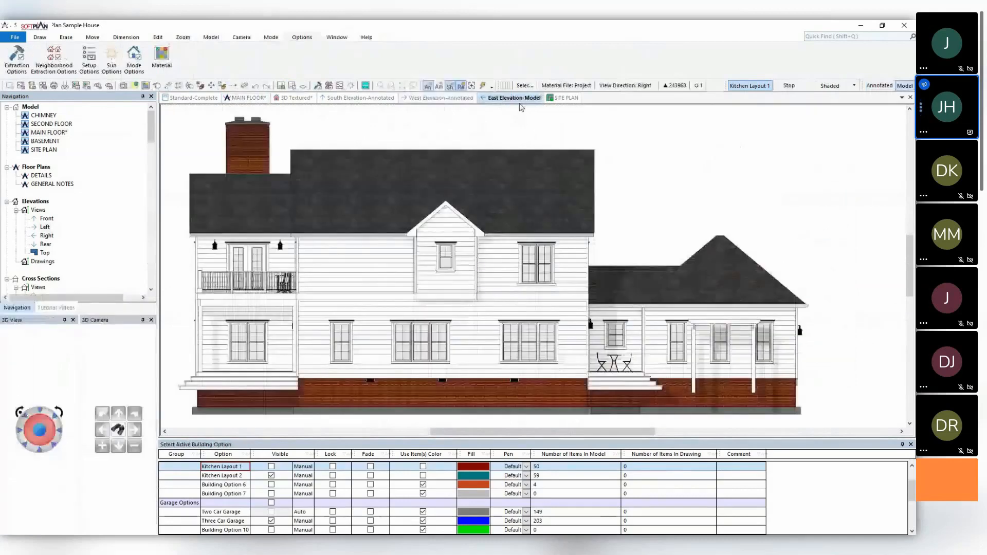
left_click(272, 521)
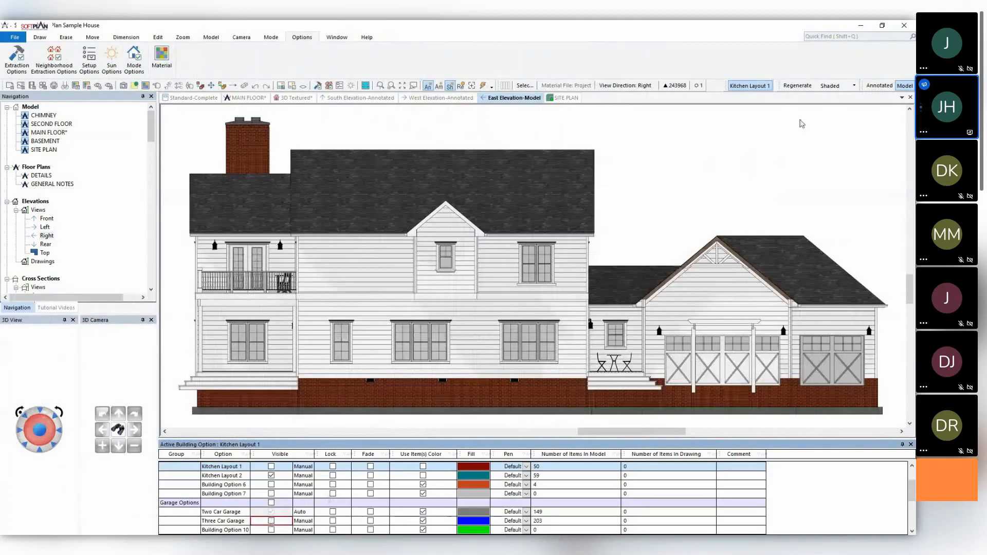
left_click(804, 87)
Examine the two-car garage on the main floor plan and in the west and east elevations.
left_click(247, 98)
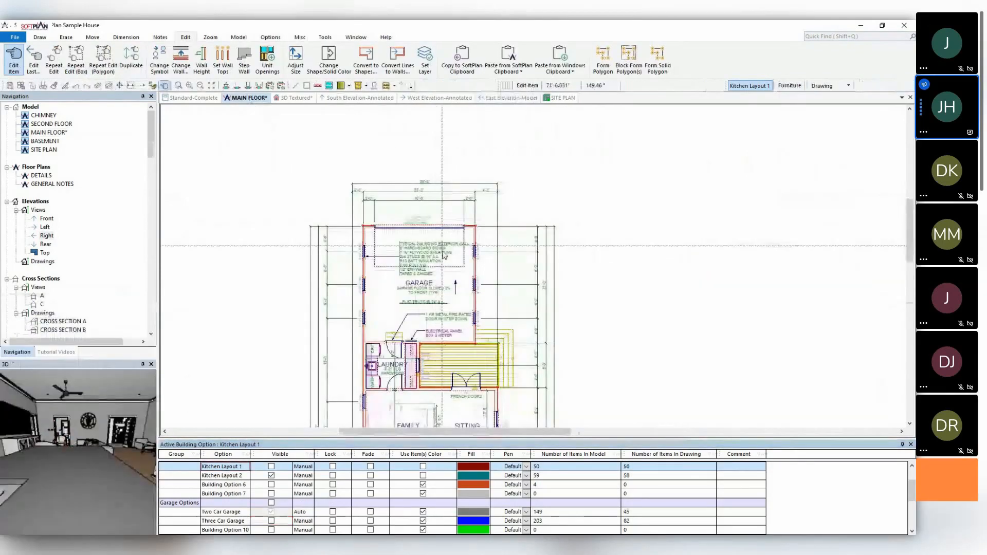
left_click(441, 98)
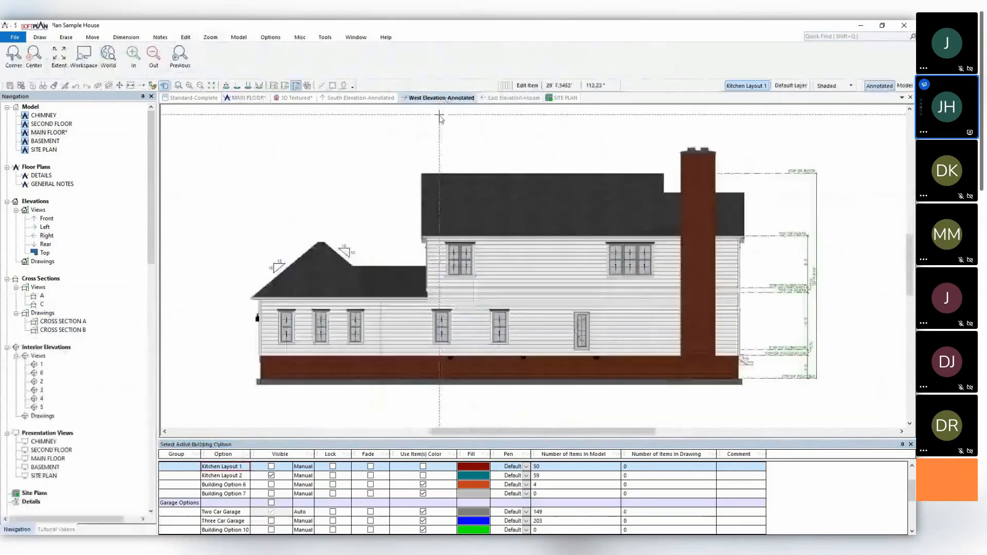
left_click(495, 100)
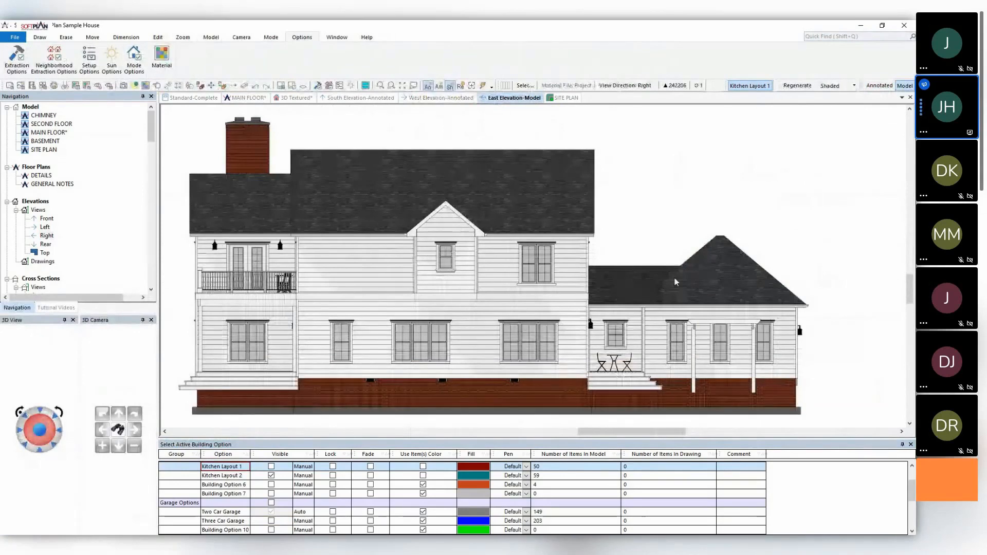
left_click(248, 98)
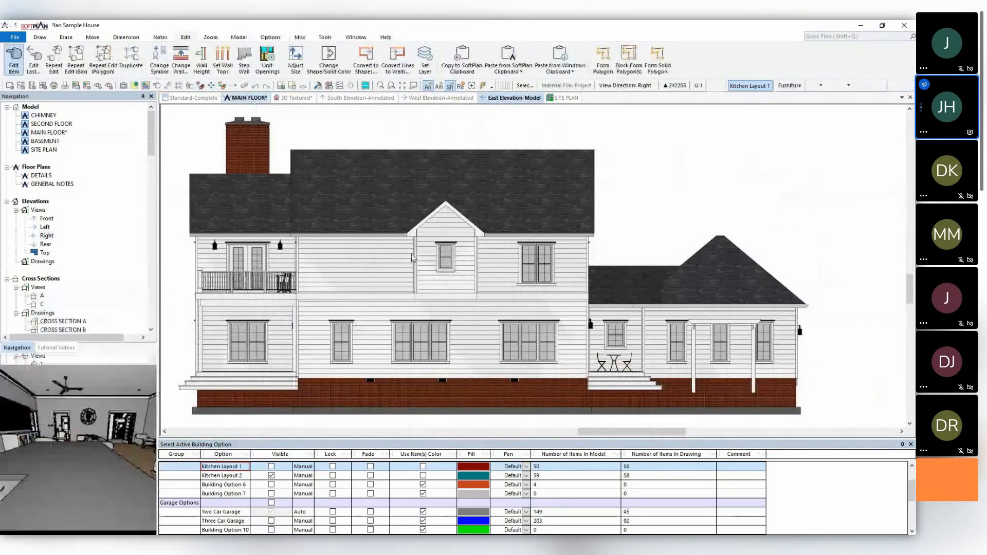
In the textured 3D view, rename Building Option 6 as Kitchen Layout 3 and make it visible in place of Kitchen Layout 2.
left_click(292, 99)
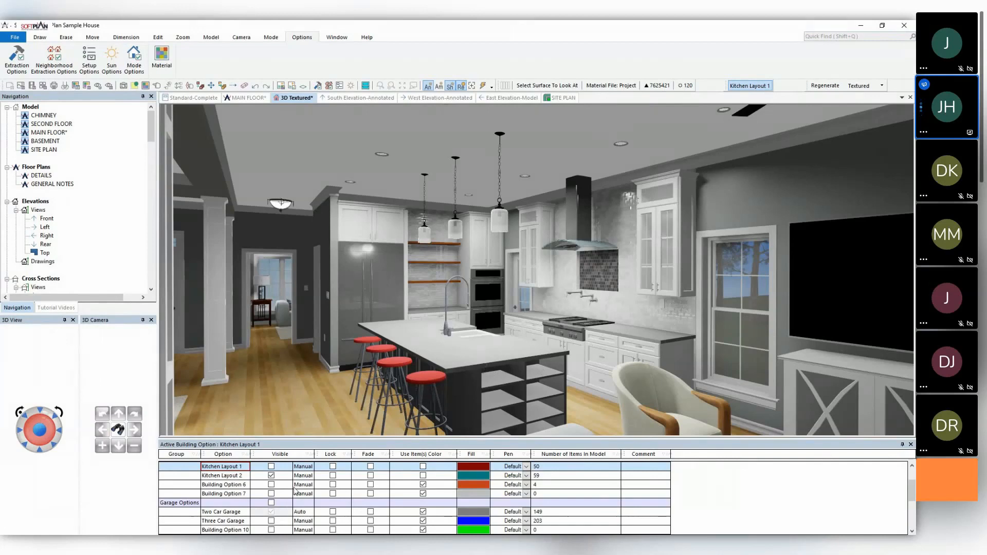
scroll(291, 491, "up", 2)
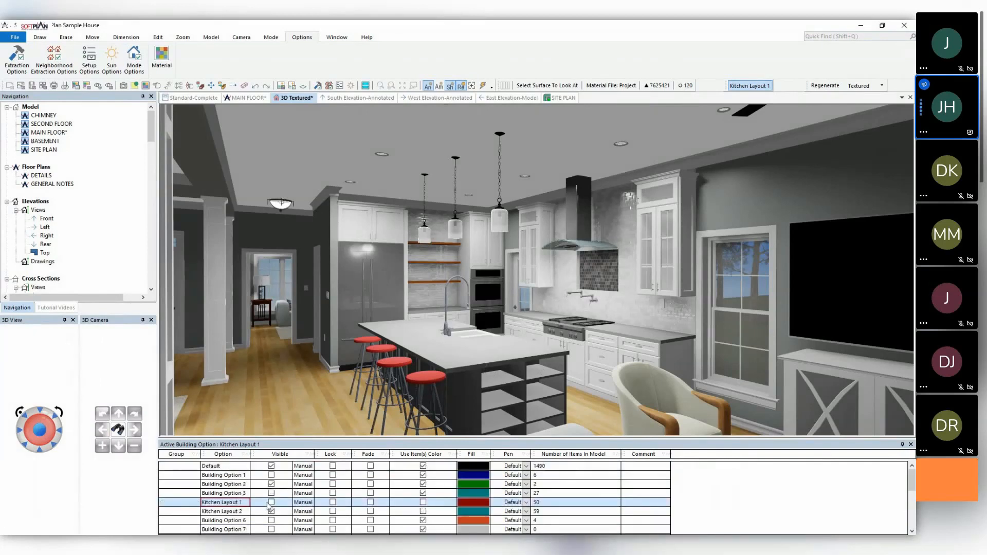
scroll(247, 492, "down", 2)
left_click(247, 492)
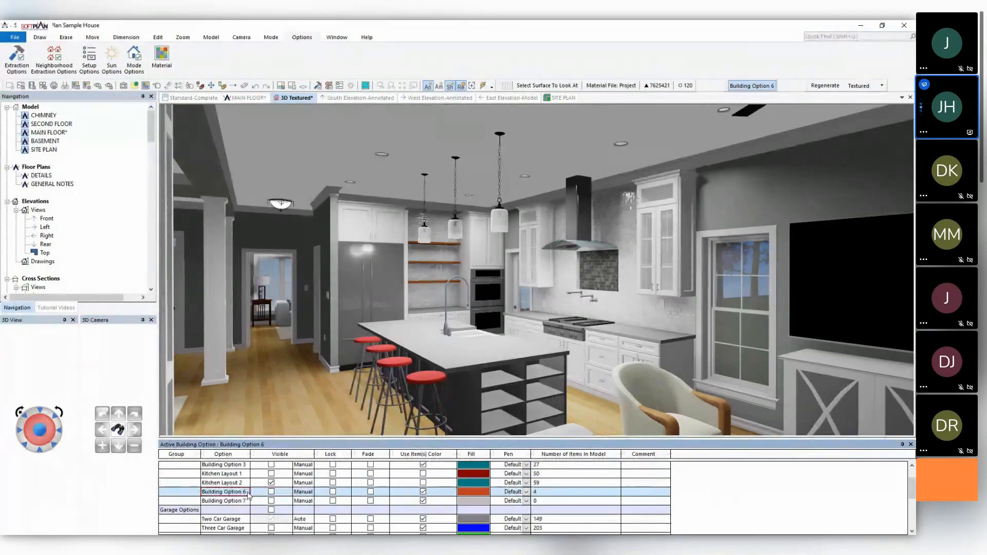
left_click(246, 492)
type("Kitchen Layout 3")
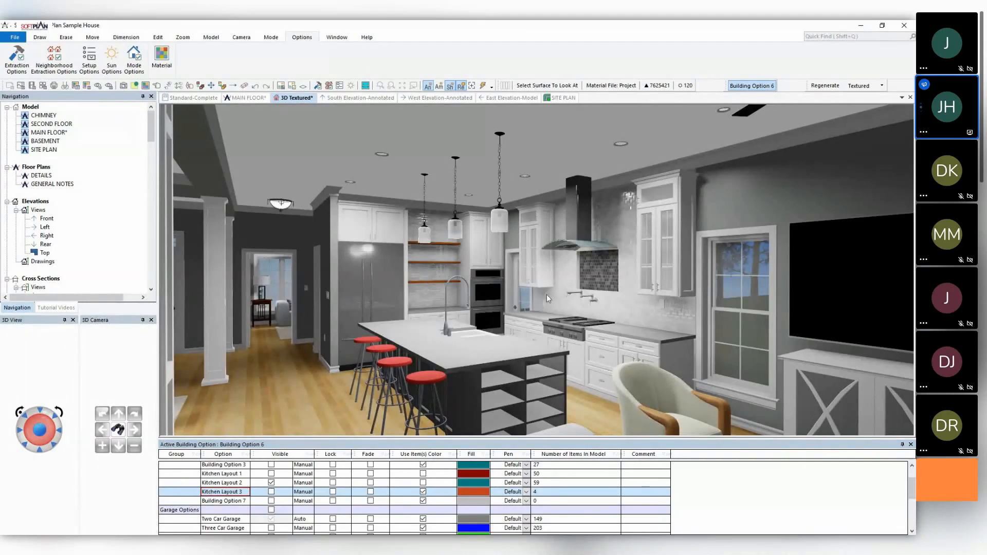
left_click(272, 482)
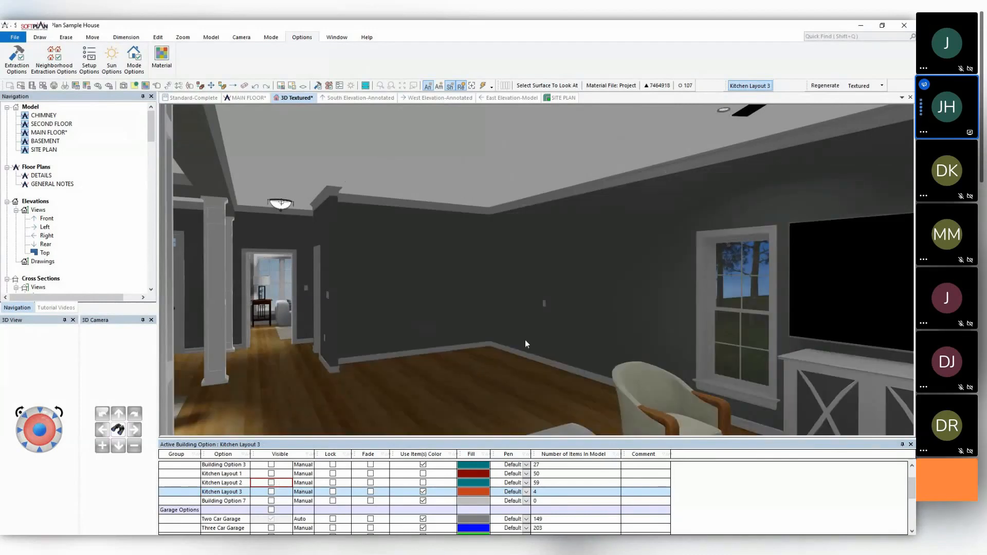
left_click(272, 492)
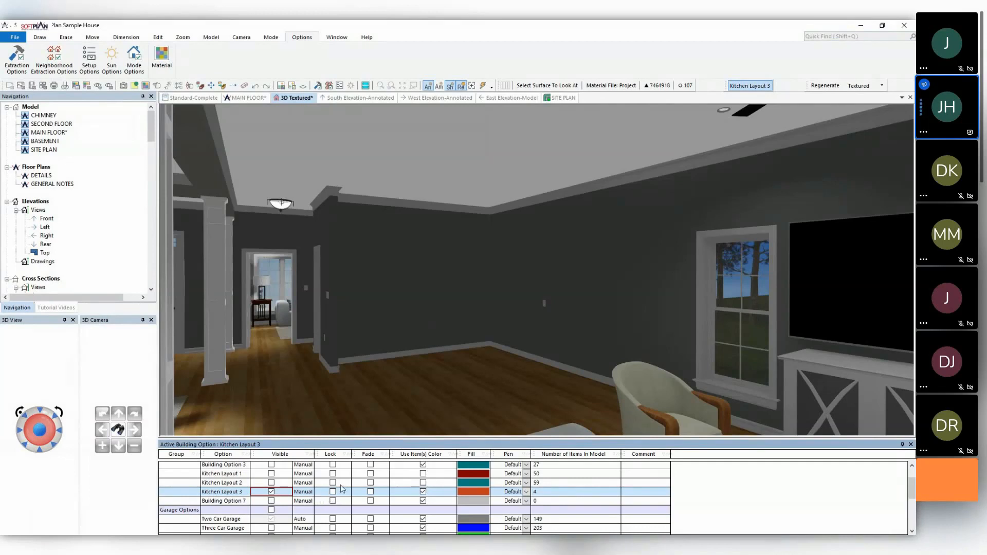
Lock the Kitchen Layout 2 and Kitchen Layout 1 building options, and turn off the use of item colors for Kitchen Layout 3.
left_click(333, 483)
left_click(332, 473)
left_click(423, 492)
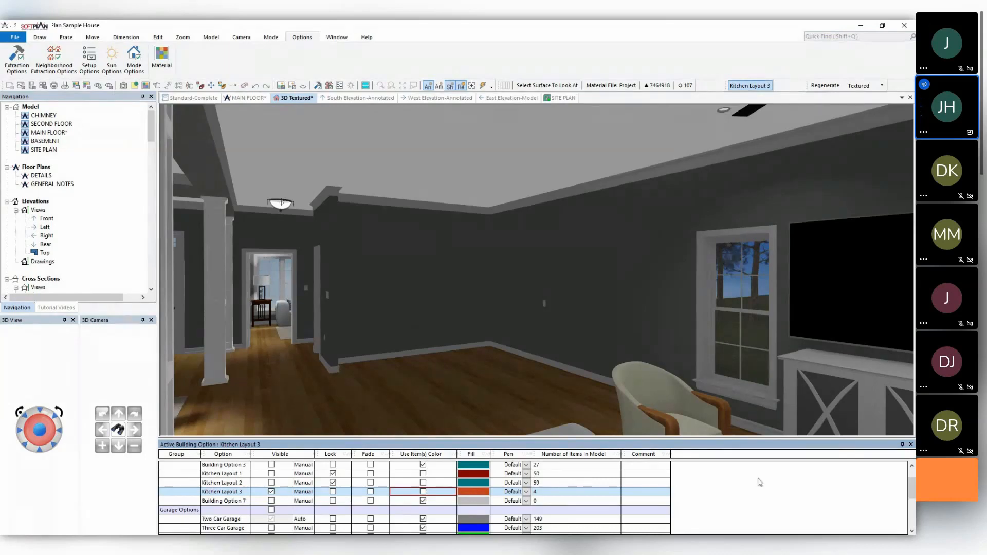
Switch to the main floor plan and open the manufacturer cabinet library for drawing in the empty kitchen.
left_click(250, 97)
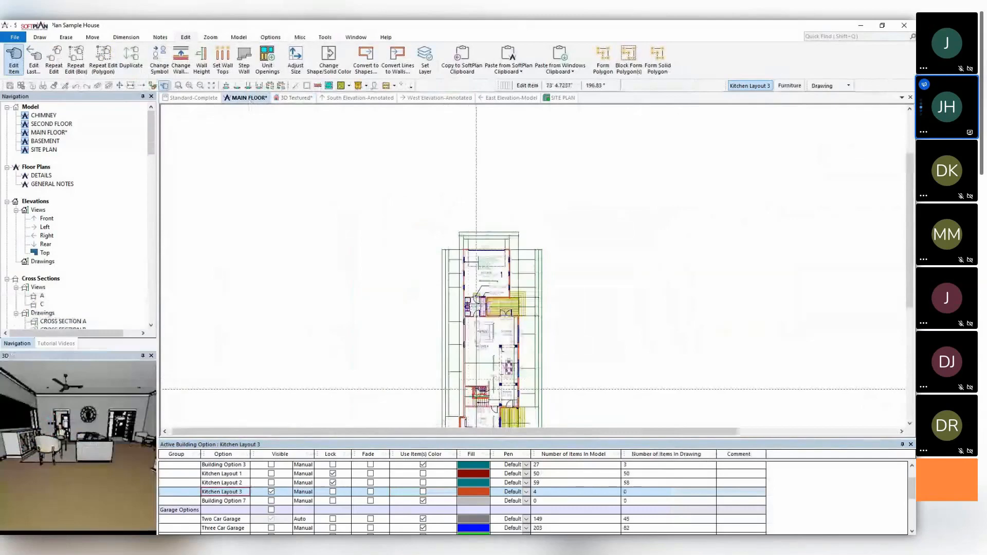
scroll(524, 250, "up", 5)
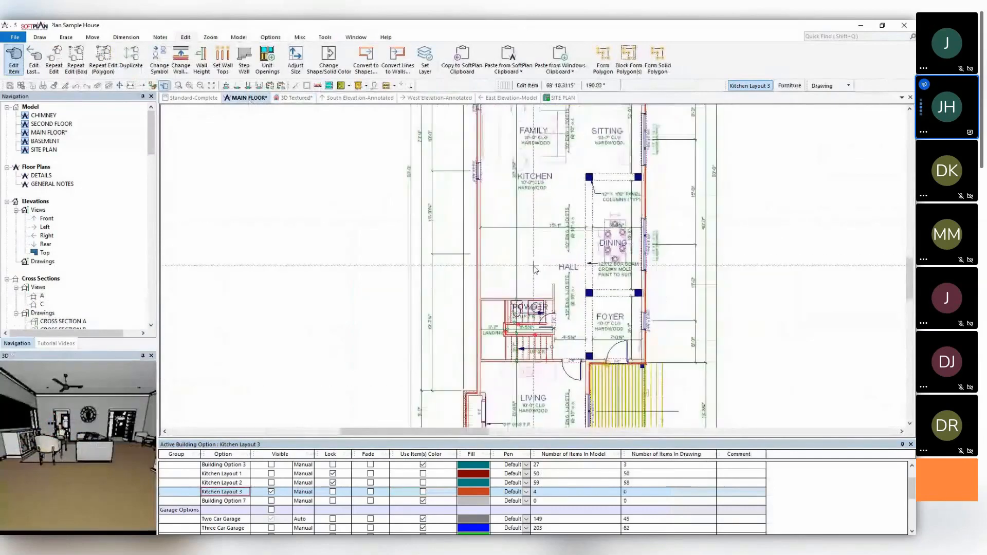
scroll(570, 182, "up", 3)
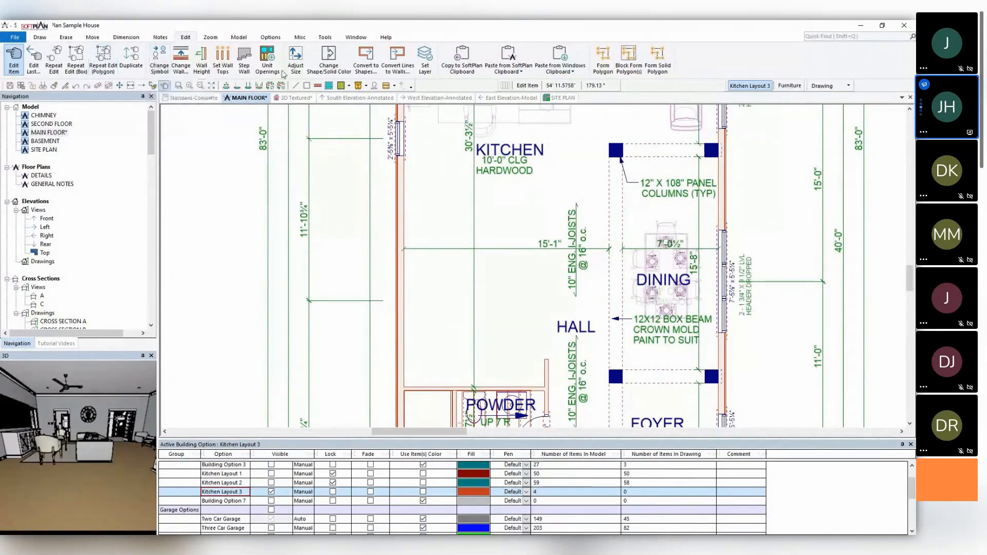
left_click(39, 37)
left_click(265, 66)
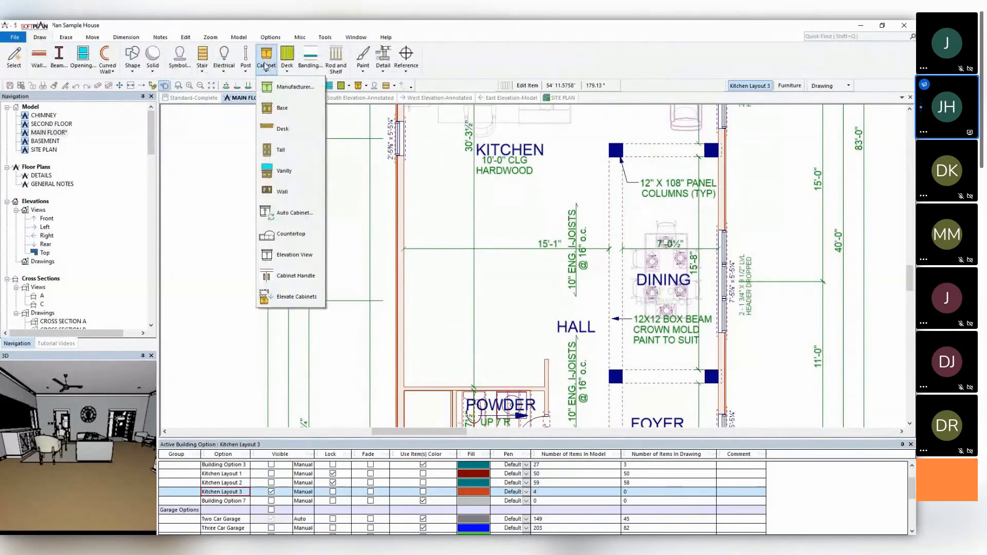
mouse_move(300, 111)
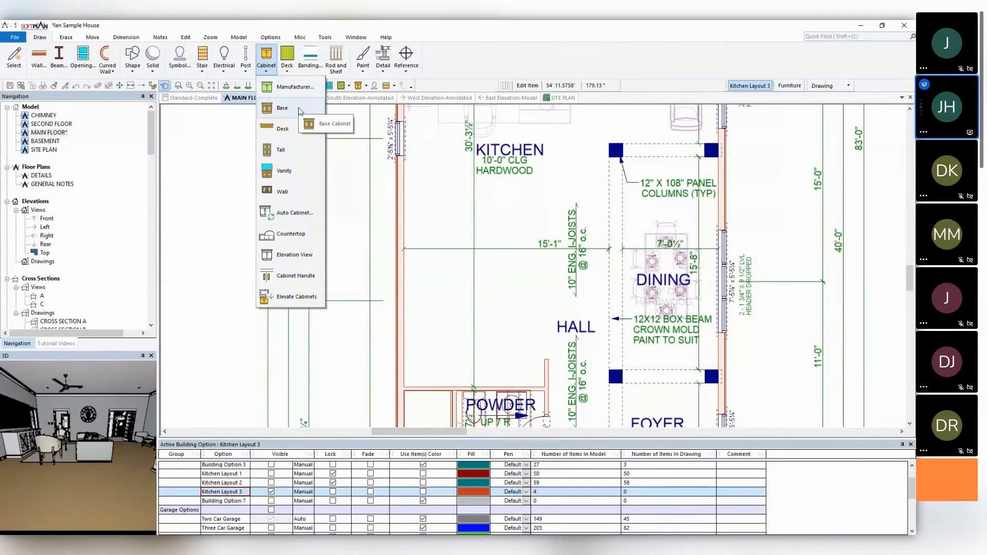
mouse_move(296, 194)
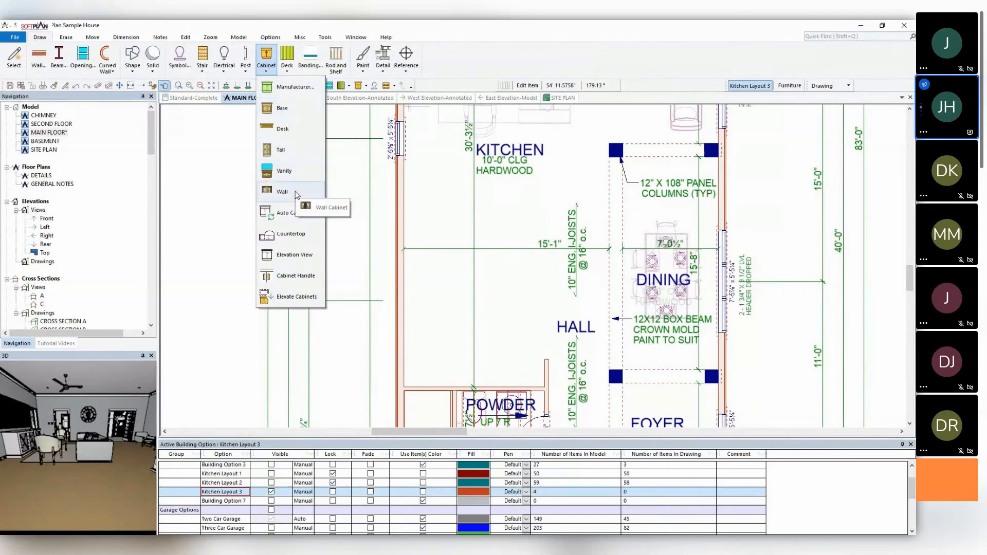
left_click(299, 94)
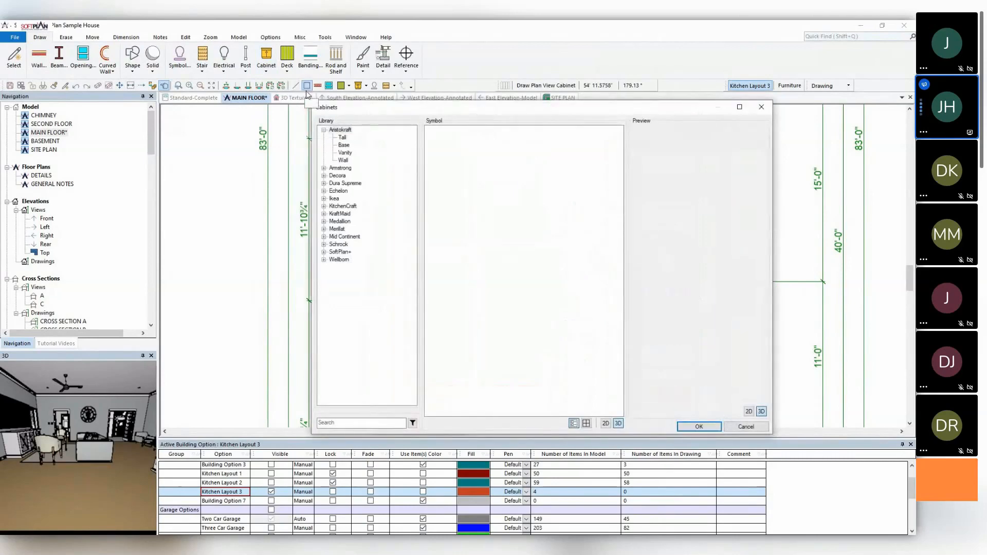
Place the Aristokraft tall cabinet OCD3096 in the kitchen corner between the exterior wall and the powder room wall.
left_click_drag(373, 113, 158, 93)
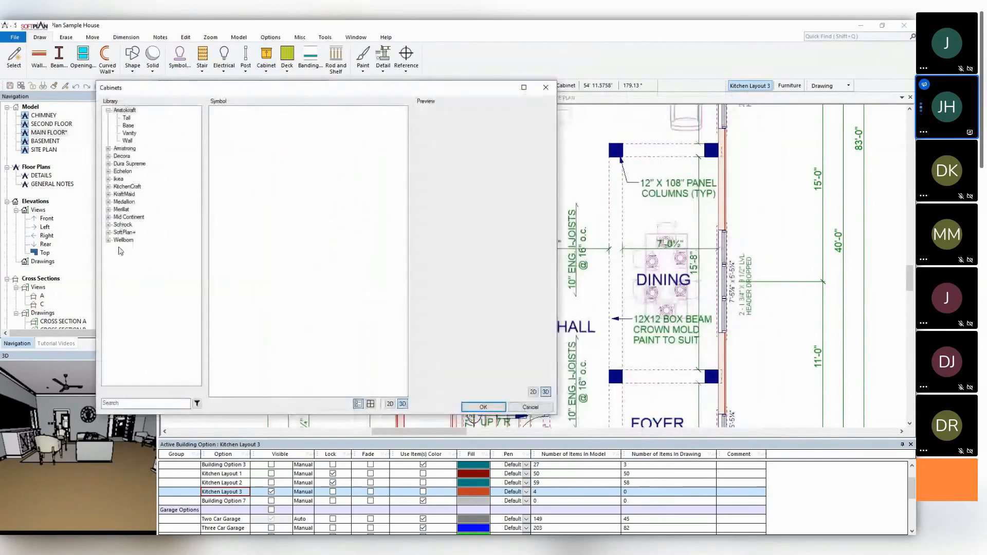
left_click(129, 120)
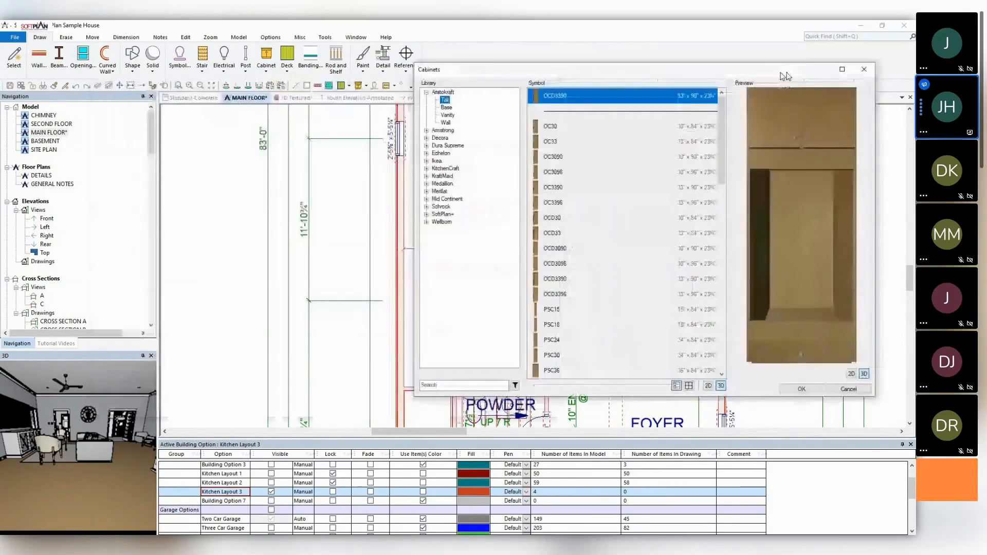
left_click_drag(785, 76, 872, 87)
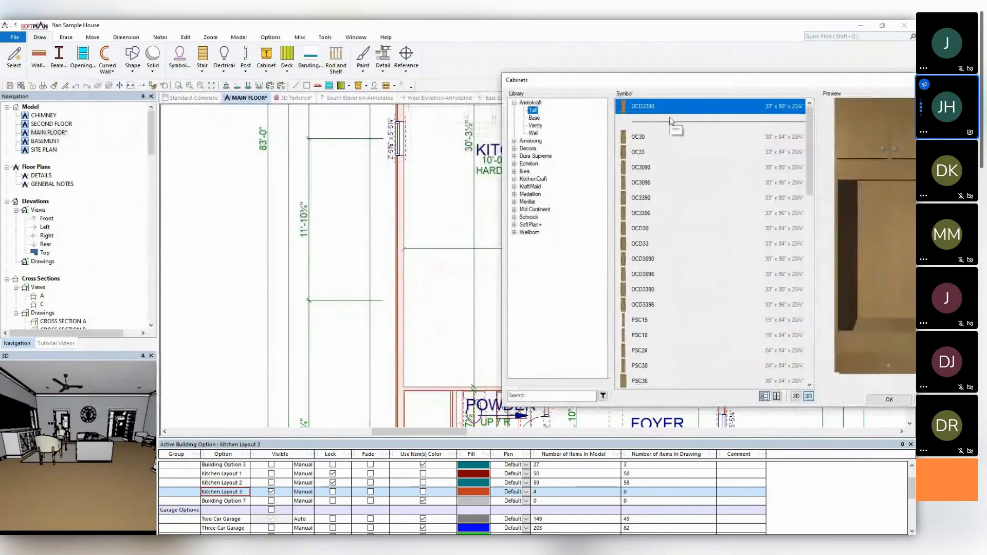
left_click(654, 279)
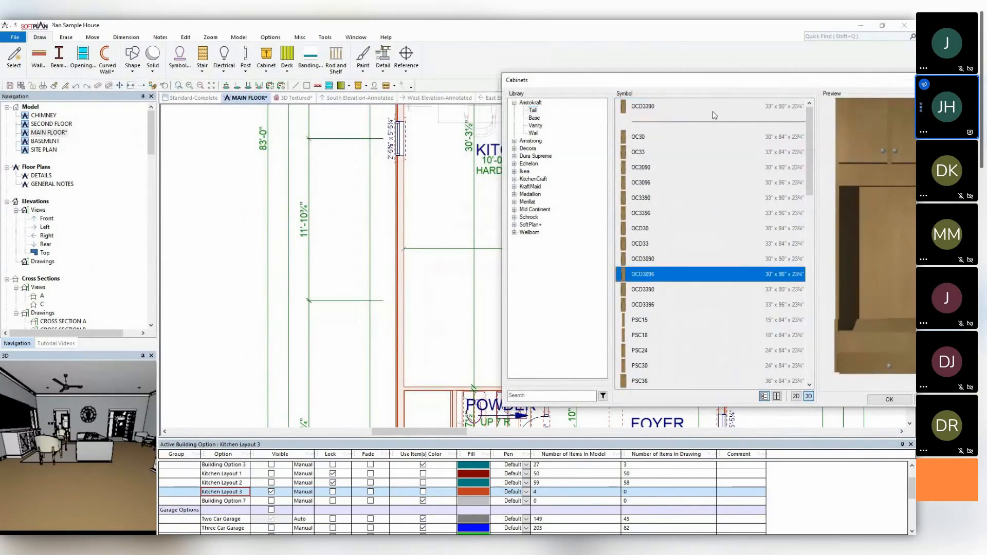
left_click_drag(727, 81, 629, 44)
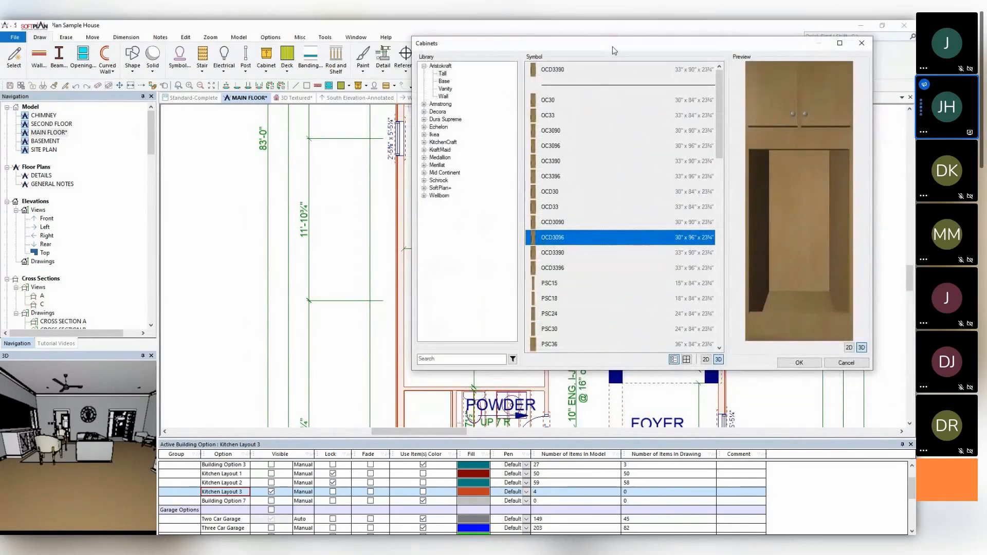
left_click_drag(612, 46, 768, 56)
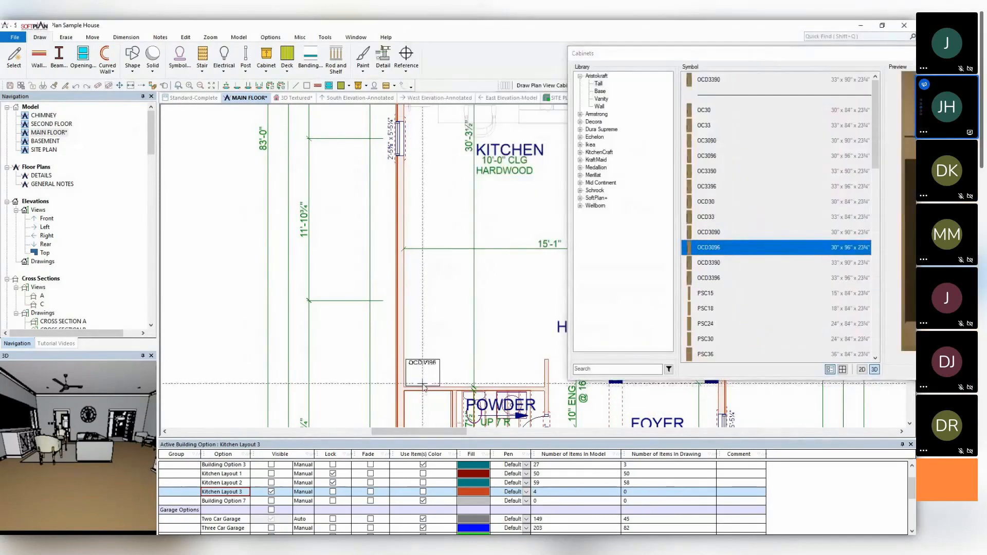
left_click(423, 386)
scroll(533, 259, "up", 3)
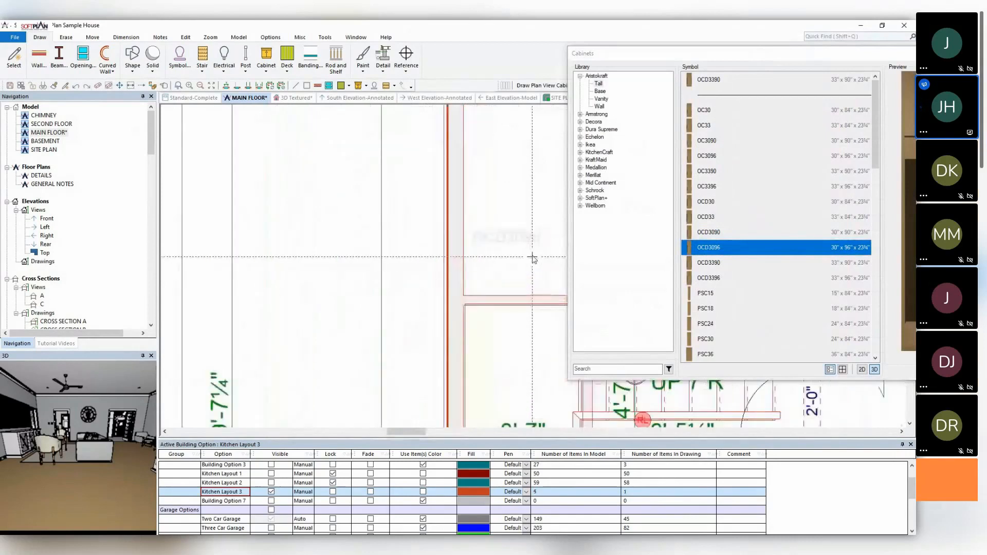
scroll(420, 251, "down", 3)
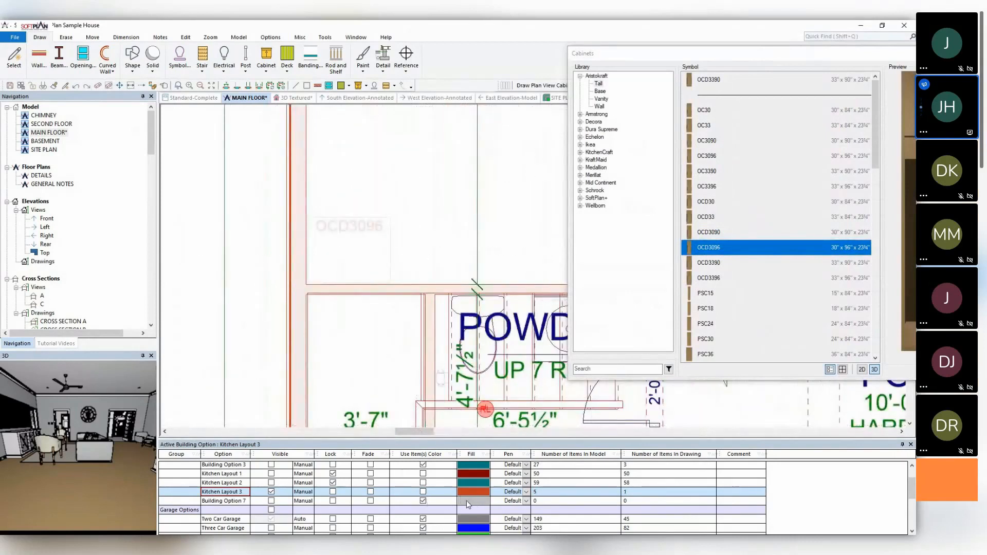
Turn item colors on for Kitchen Layout 3 and off for Building Option 7, and set Kitchen Layout 3's fill to dark blue.
left_click(423, 492)
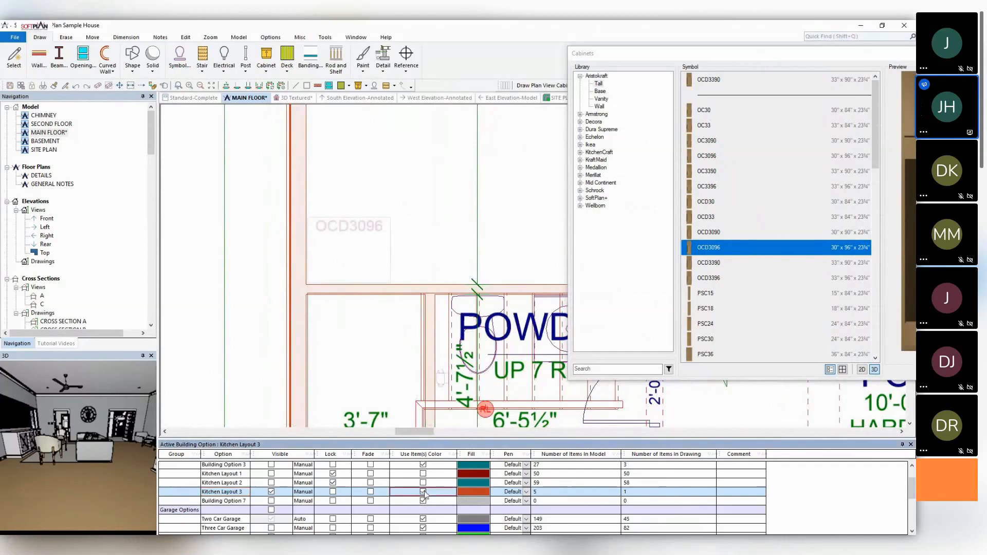
left_click(423, 500)
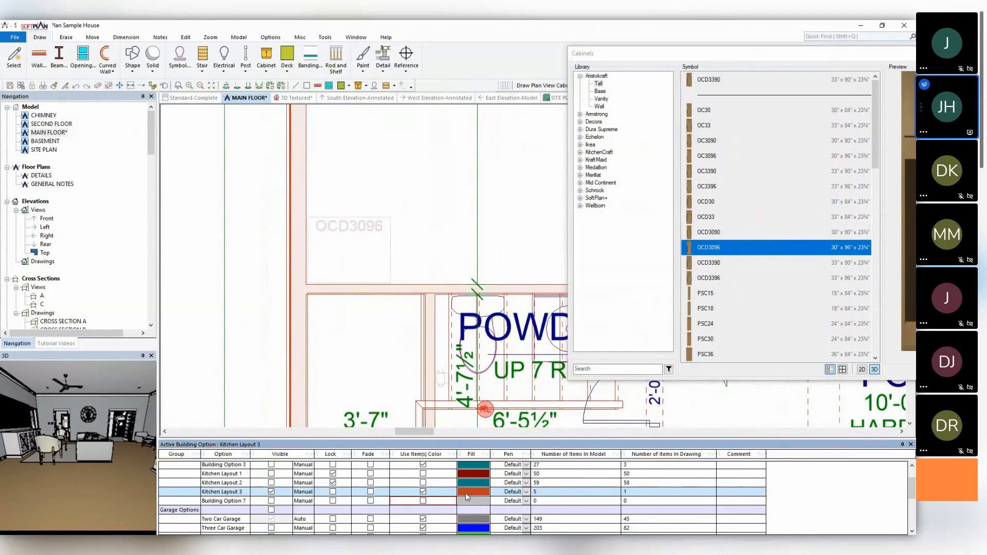
double_click(467, 496)
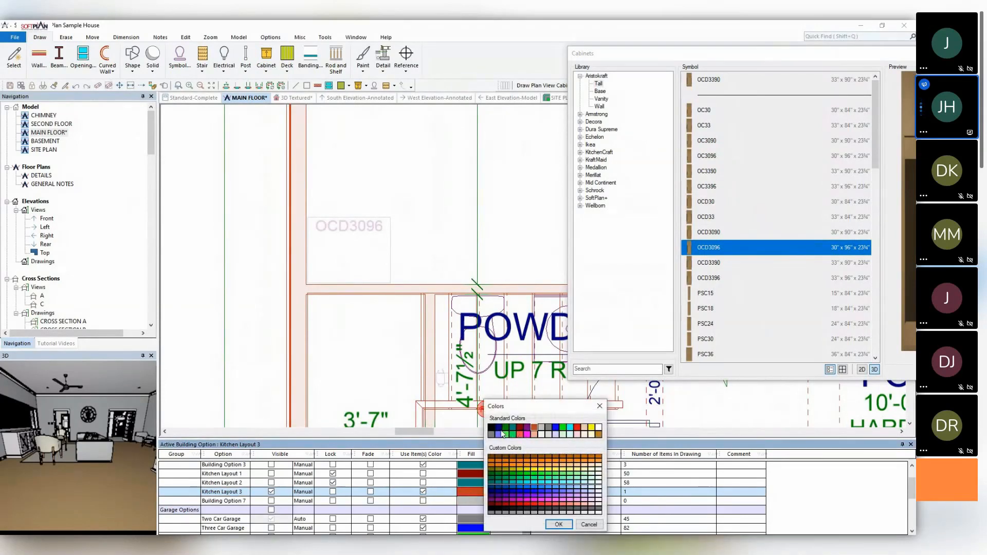
left_click(498, 428)
left_click(558, 525)
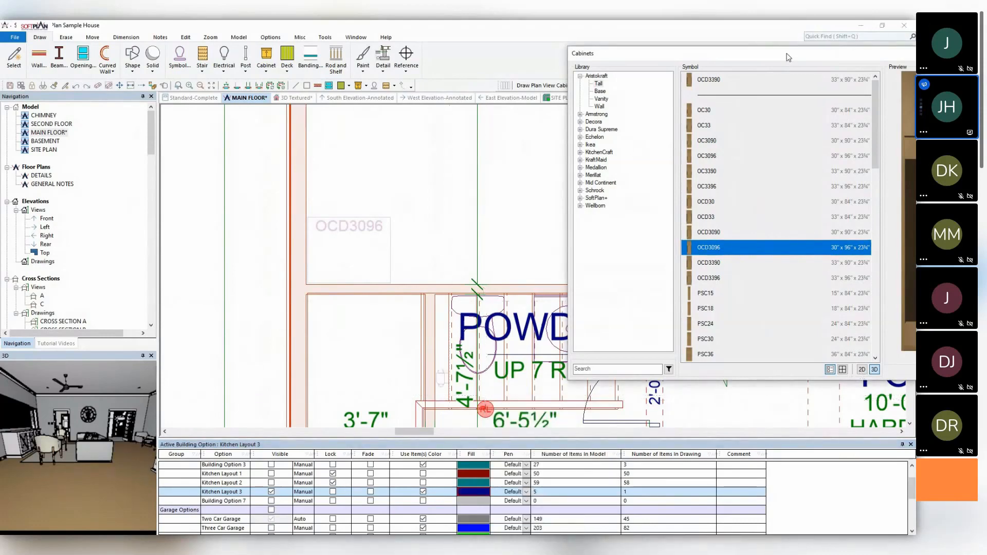
Close the cabinet library with OCD3096 selected and make Default the active layer instead of Furniture.
left_click_drag(788, 57, 539, 57)
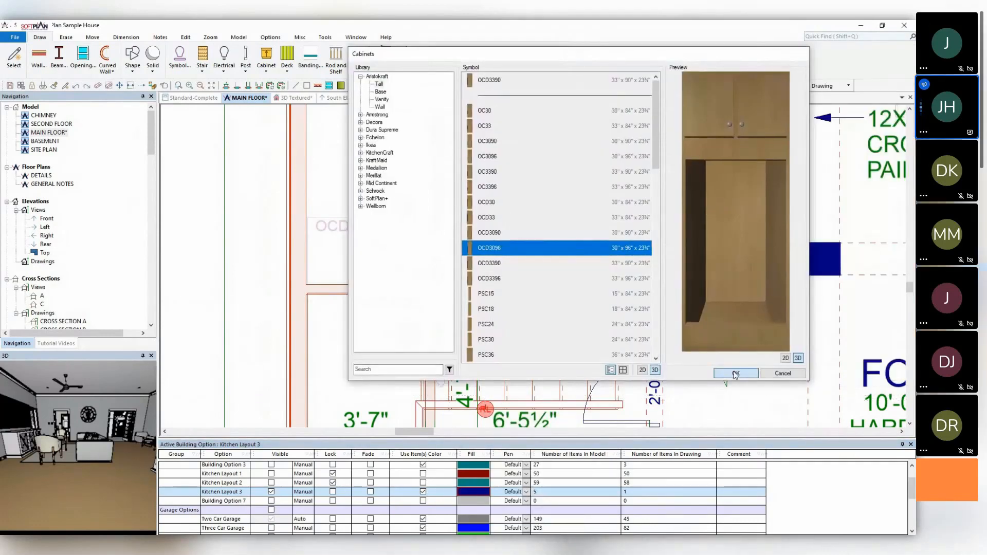
left_click(736, 374)
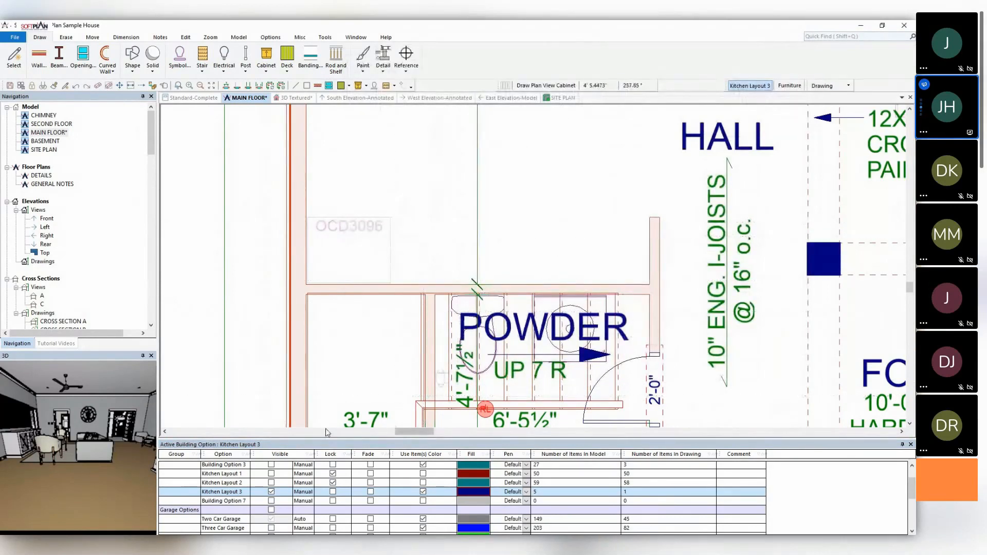
left_click(790, 86)
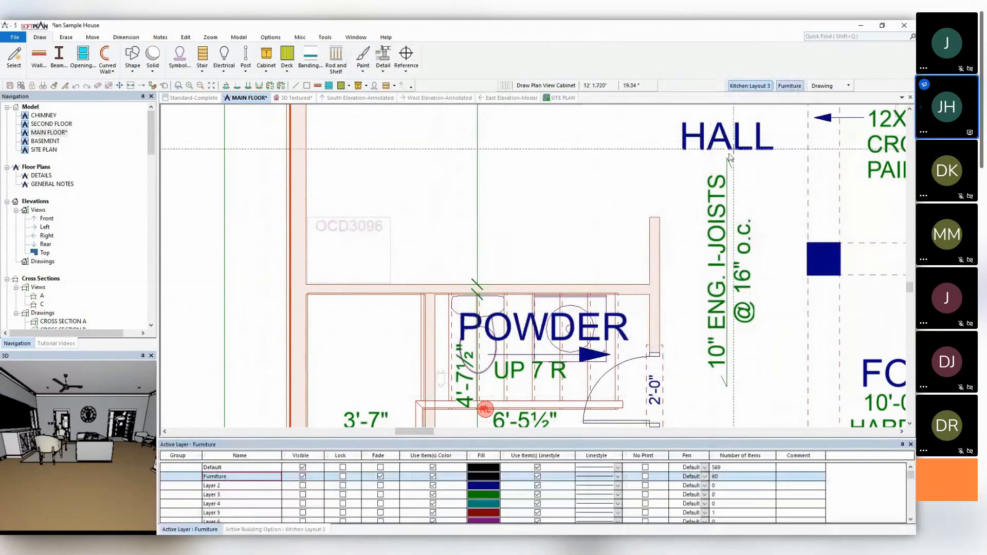
left_click(260, 468)
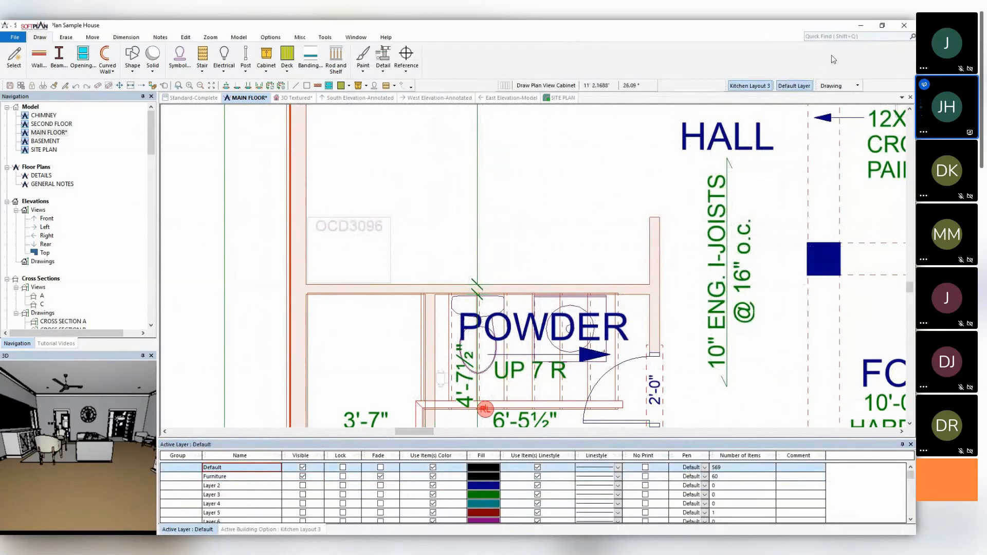
Edit the placed OCD3096 cabinet and reassign it from the Furniture layer to the Default layer.
right_click(372, 247)
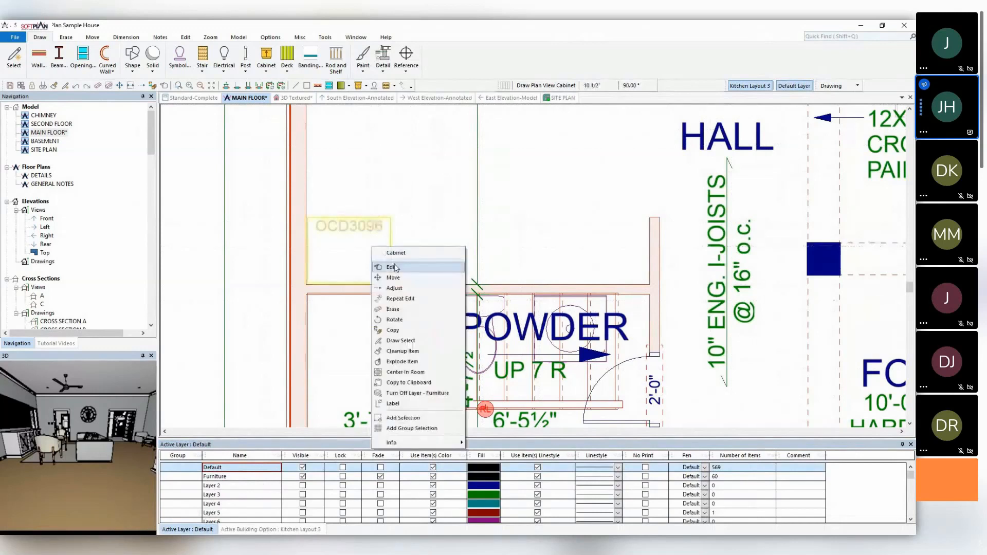
left_click(394, 267)
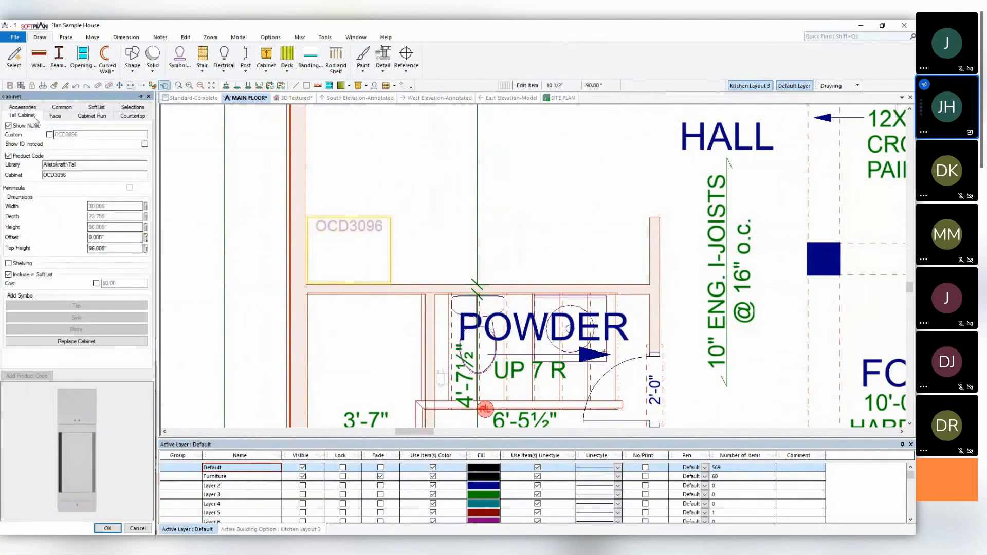
left_click(61, 108)
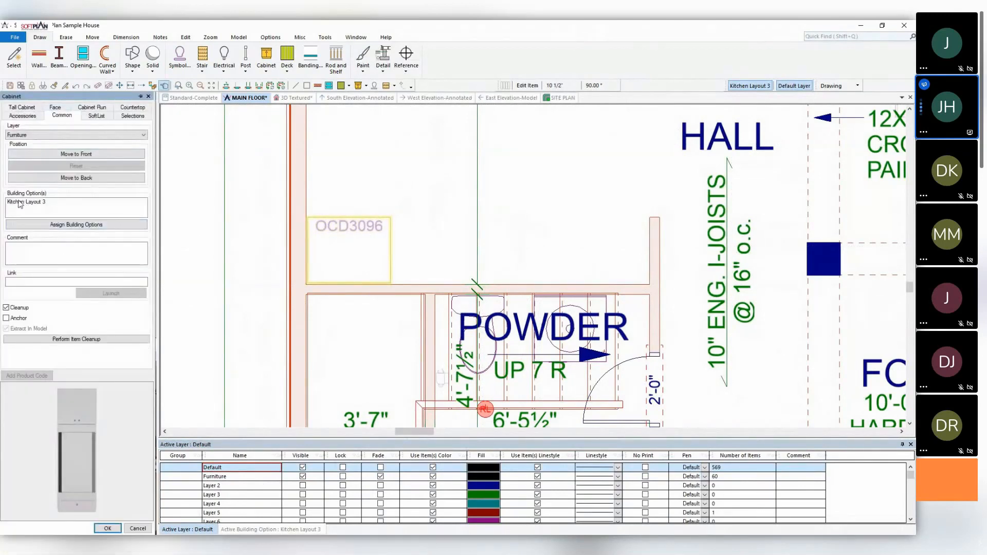
left_click(63, 136)
scroll(63, 142, "up", 1)
left_click(56, 145)
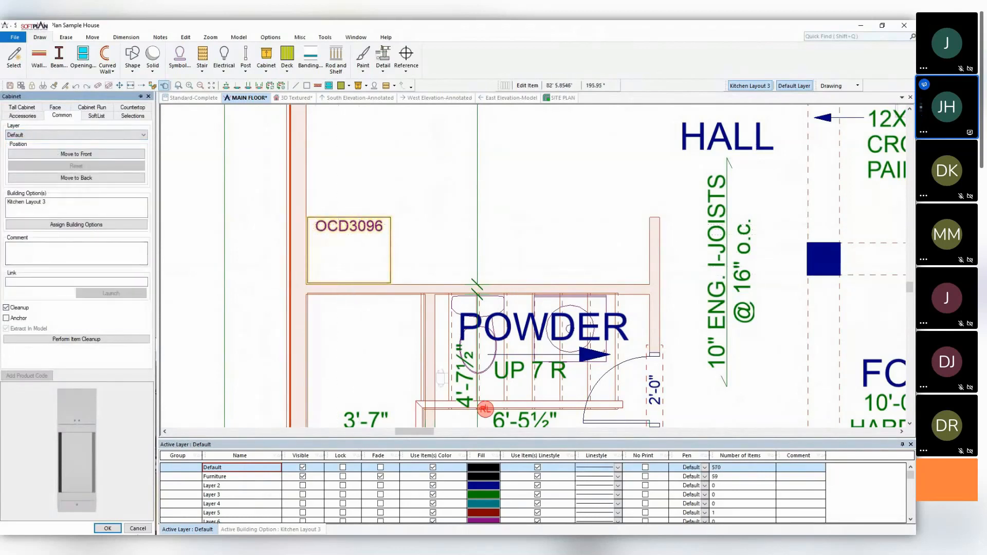
left_click(105, 528)
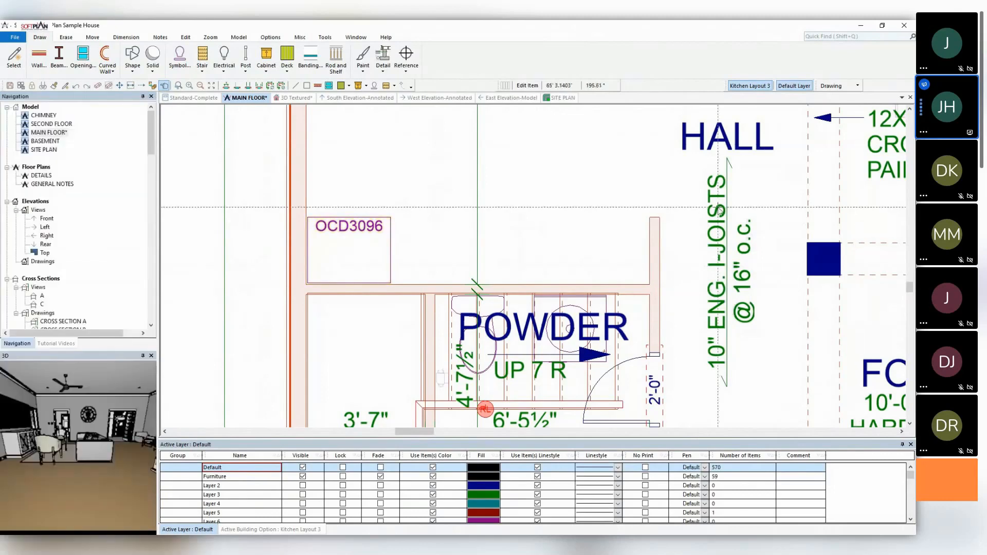
Hide the Furniture layer on the main floor plan to compare, and show it again.
scroll(712, 237, "down", 2)
middle_click_drag(713, 238, 670, 337)
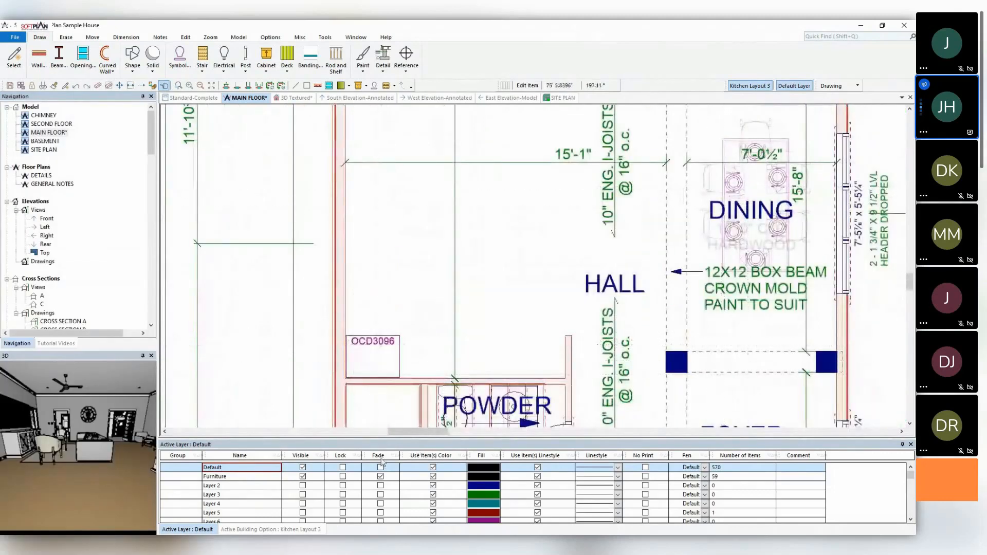
left_click(754, 86)
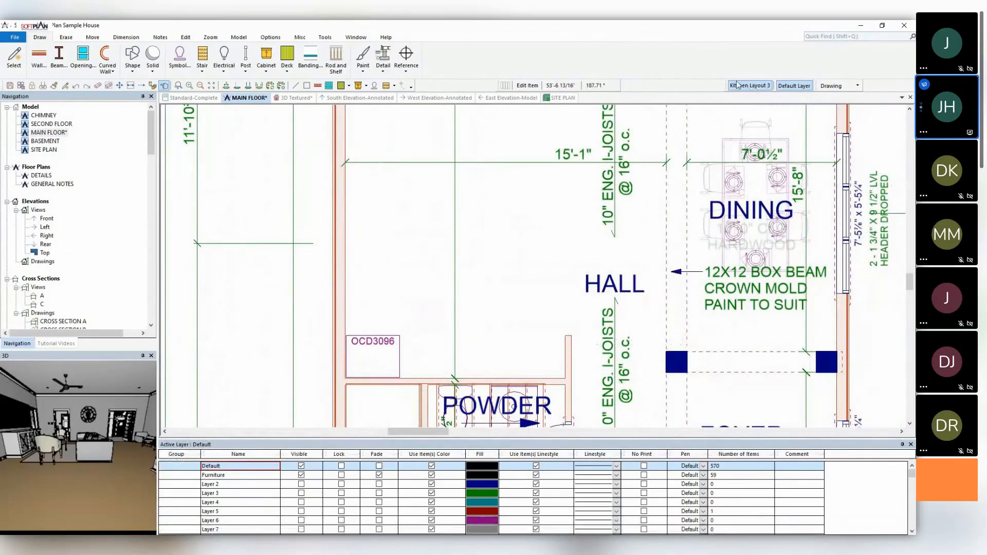
left_click(302, 475)
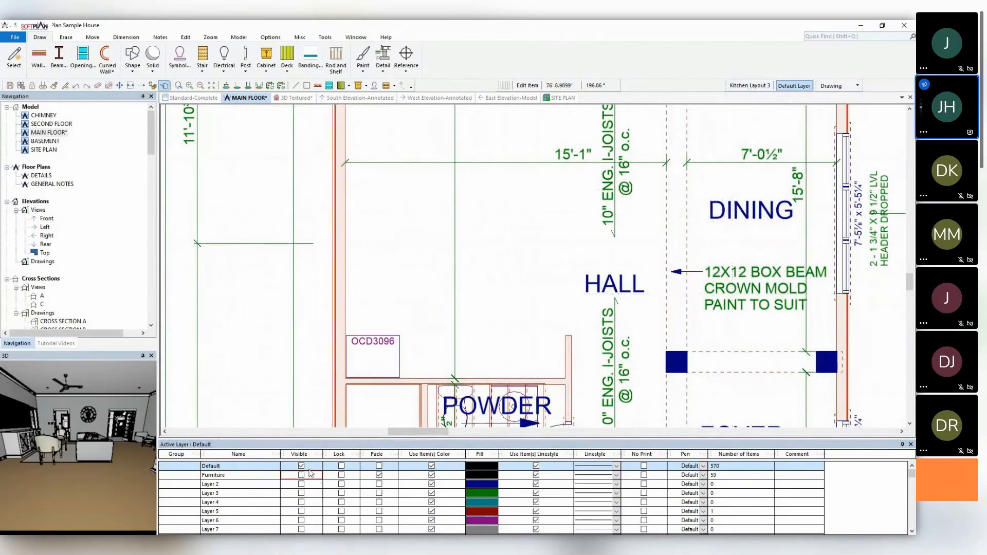
left_click(301, 475)
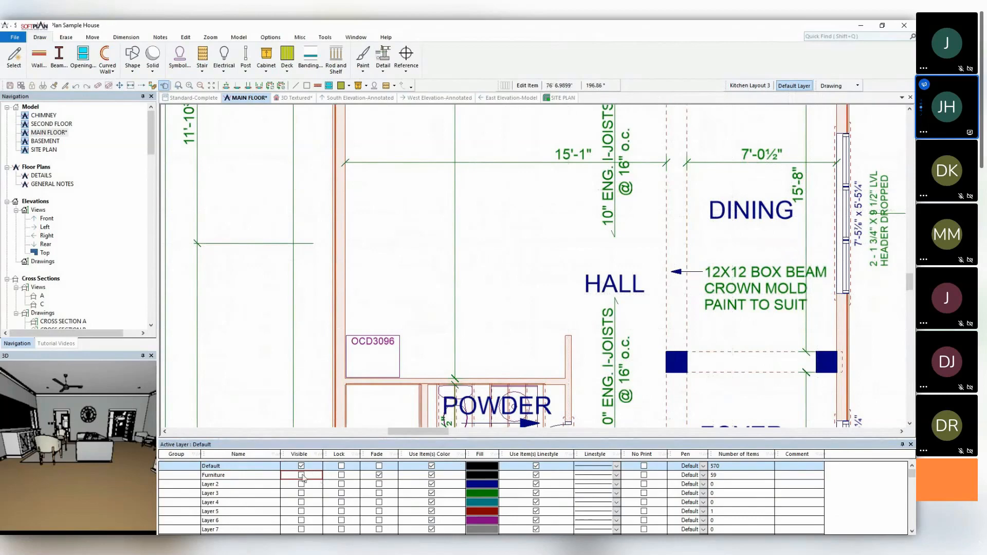
Change Kitchen Layout 3's fill to bright blue and turn off its use of item colors.
left_click(751, 85)
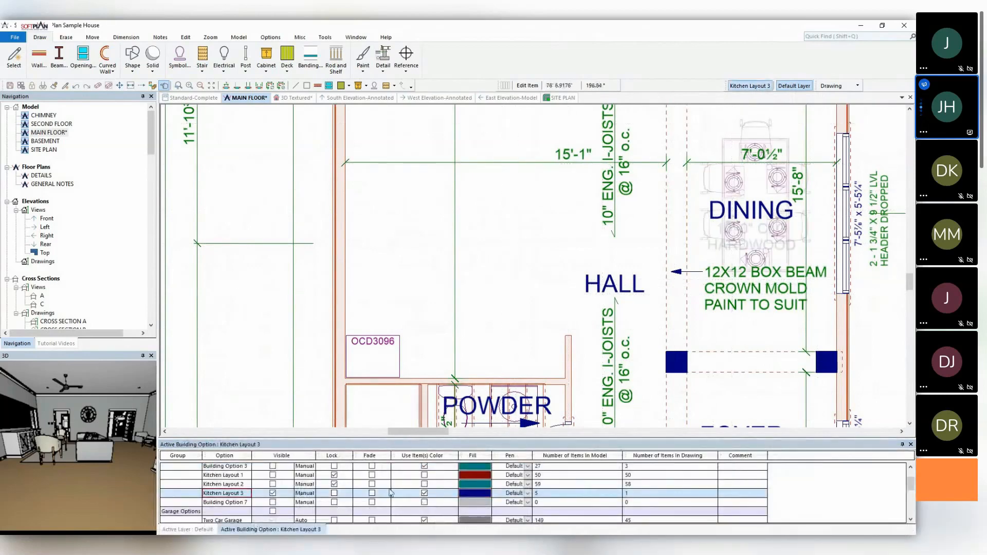
left_click(475, 493)
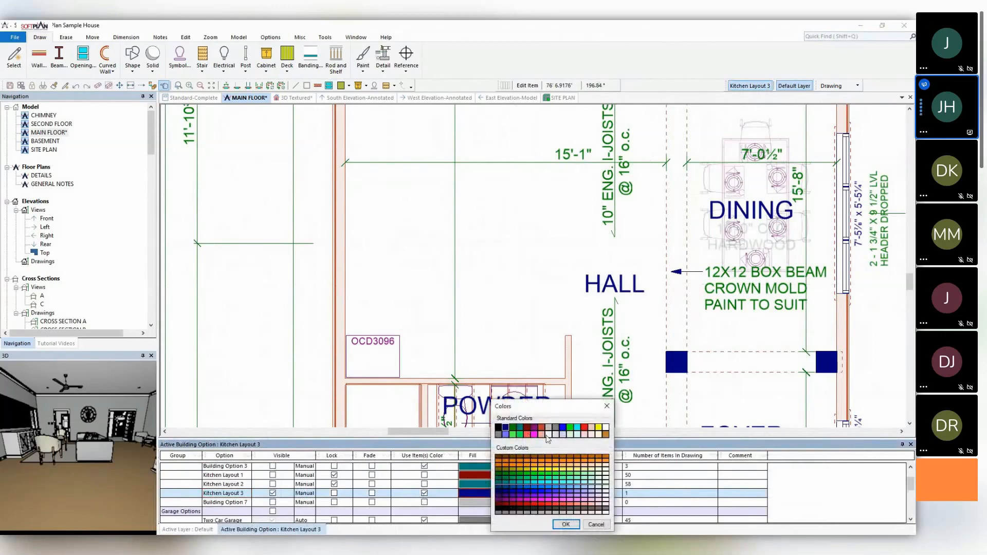
left_click(506, 434)
left_click(563, 428)
left_click(565, 524)
left_click(424, 493)
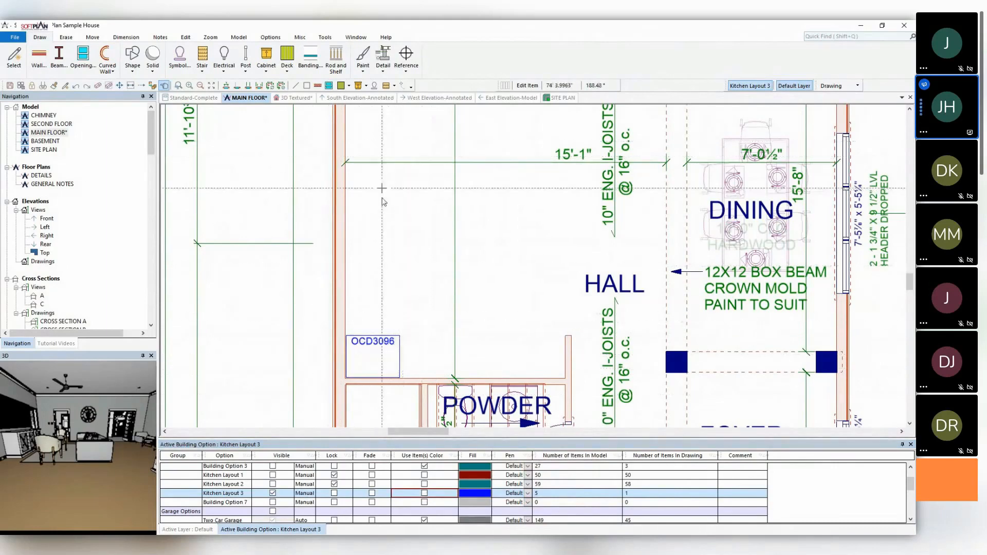
Filter the symbol library by "jenn" and expand the manufacturer's Jenn-Air appliance categories.
scroll(470, 360, "up", 3)
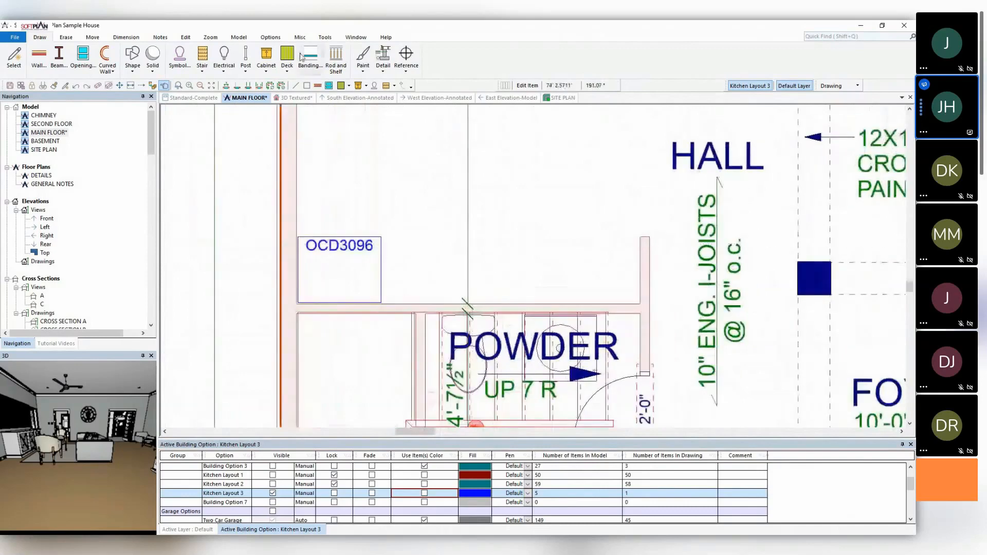
left_click(181, 59)
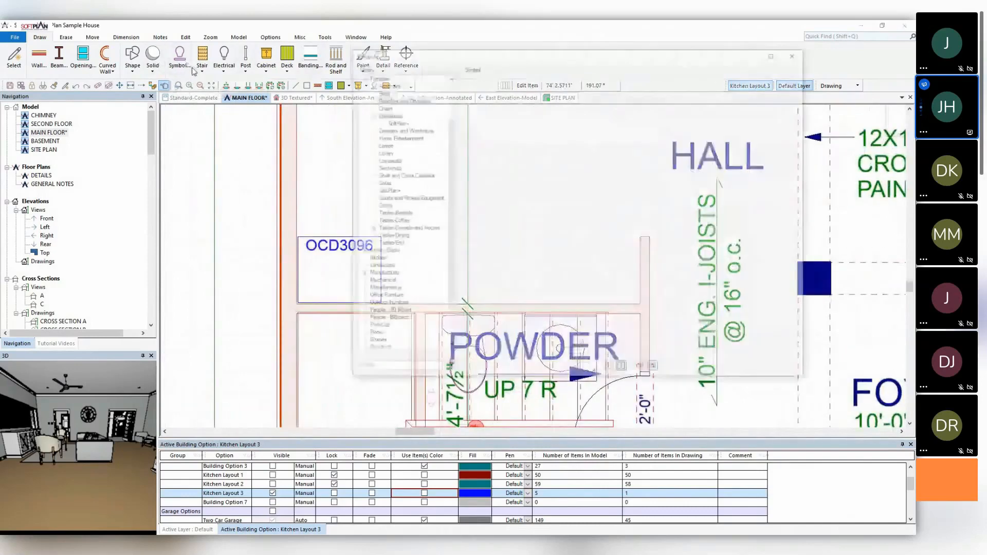
left_click(377, 368)
type("jenn")
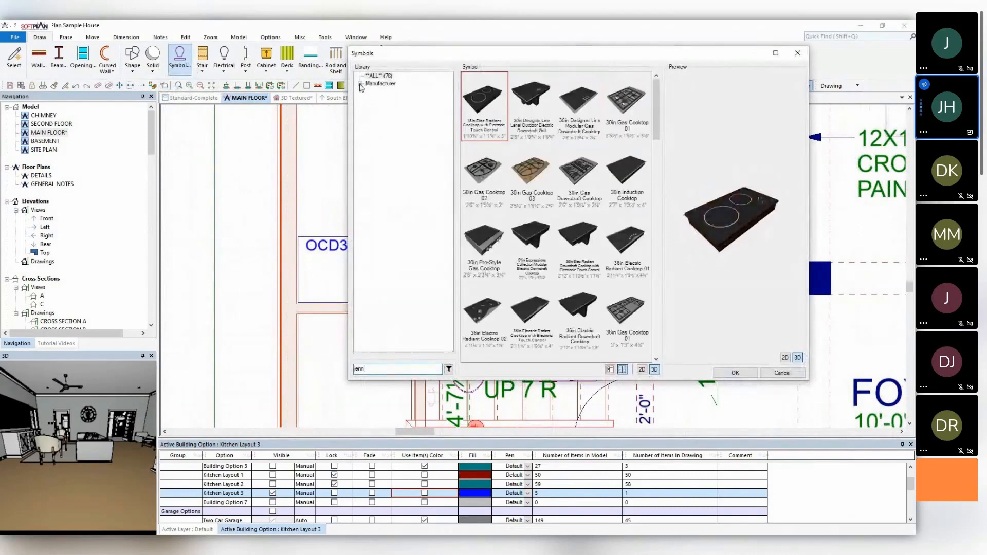
left_click(369, 91)
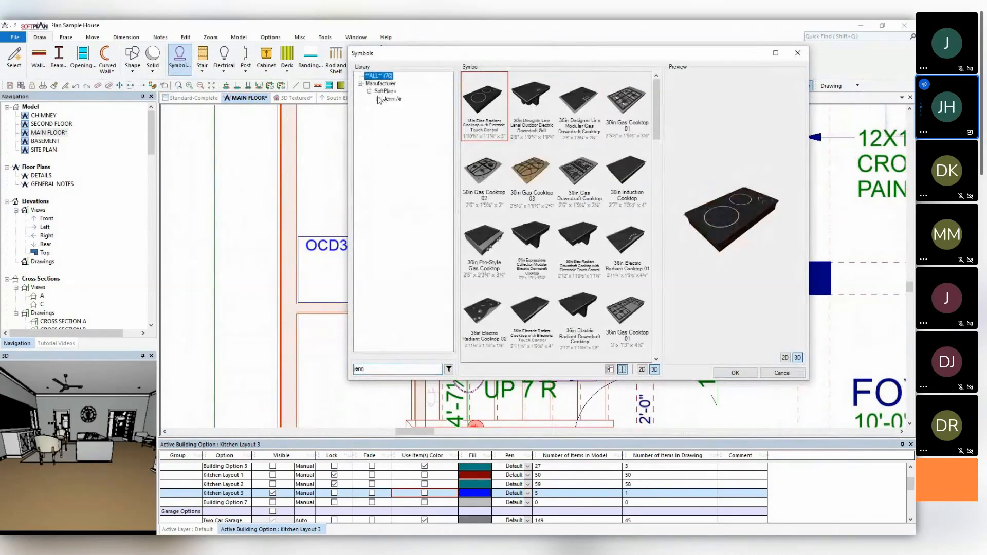
left_click(378, 99)
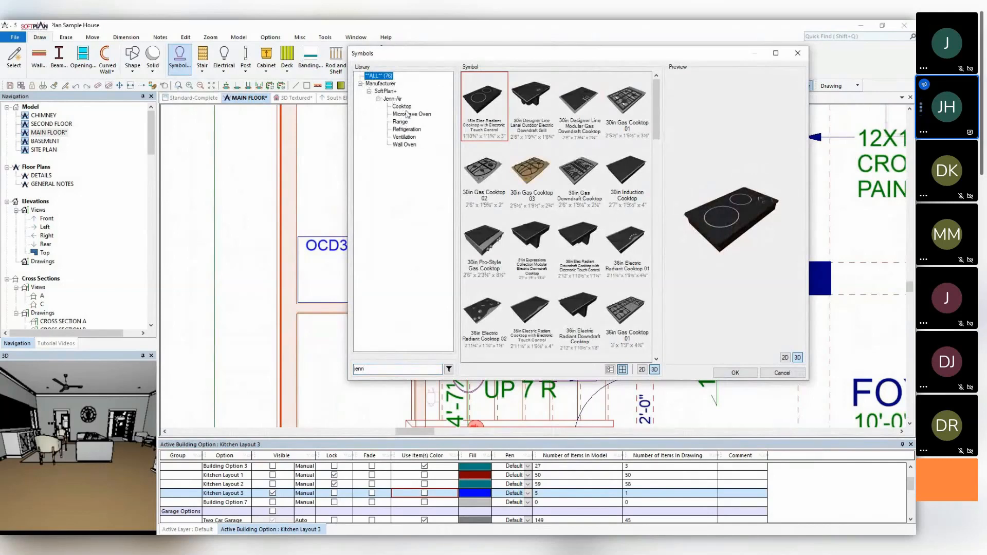
Place Jenn-Air's 30in Double Wall Oven with V2 Vertical Dual-Fan Convection Sys in the OCD3096 cabinet.
left_click(405, 146)
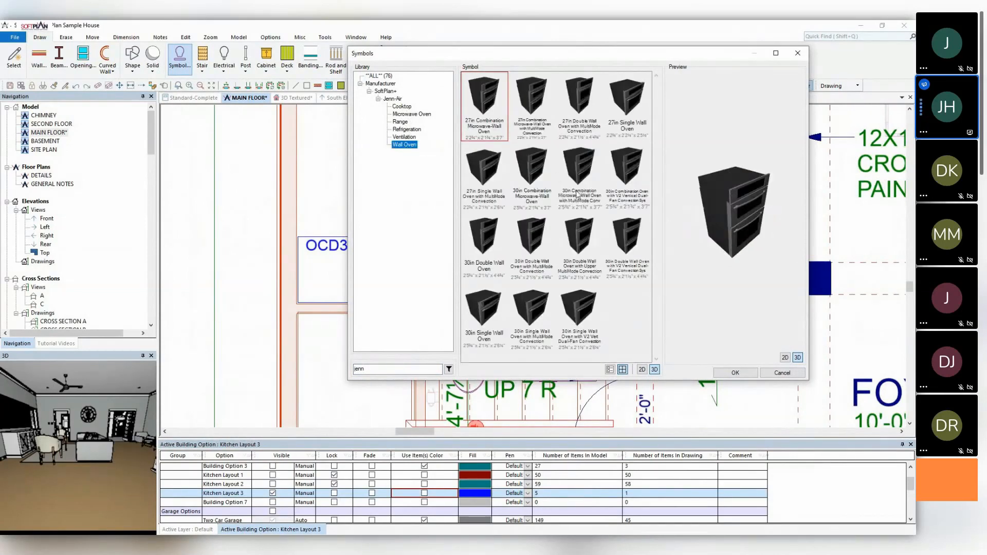
left_click(620, 239)
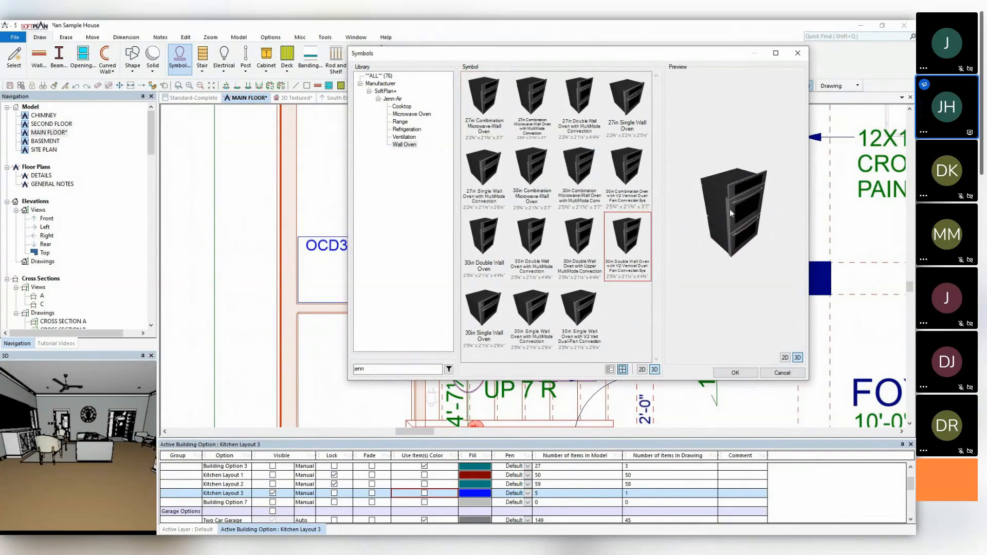
left_click_drag(729, 209, 726, 204)
left_click(312, 345)
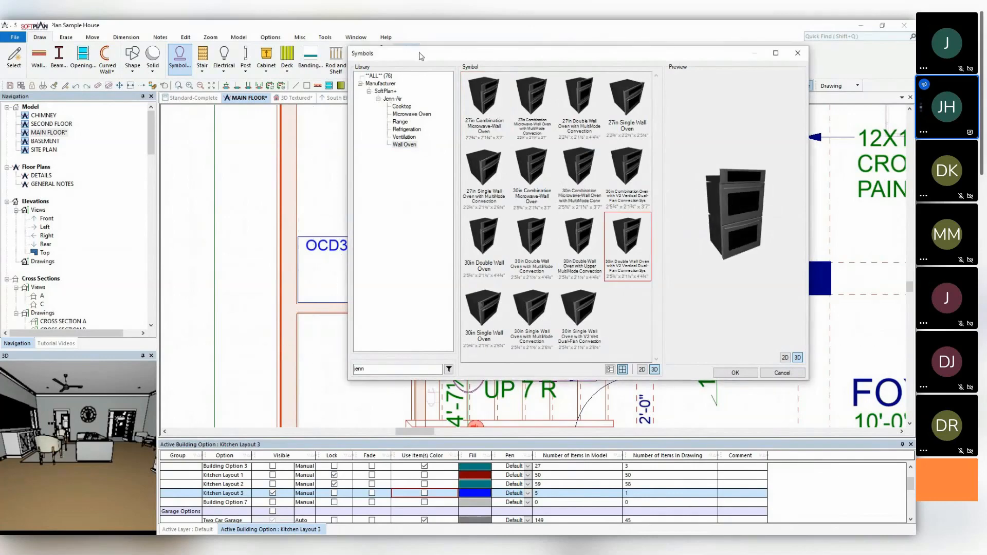
left_click_drag(428, 55, 578, 133)
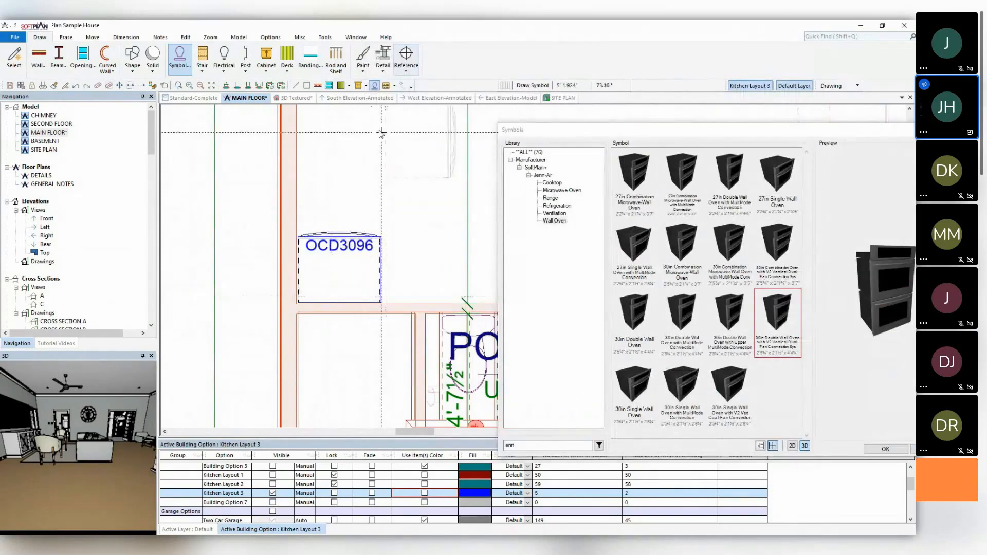
Turn on Auto Light Sources for the textured 3D view of the room with the oven cabinet.
left_click(294, 98)
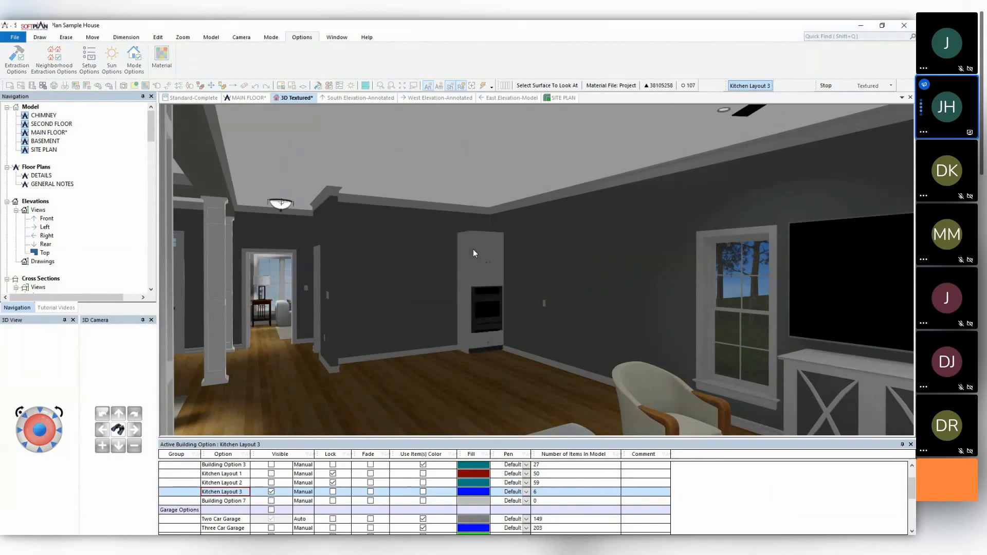
scroll(473, 248, "up", 3)
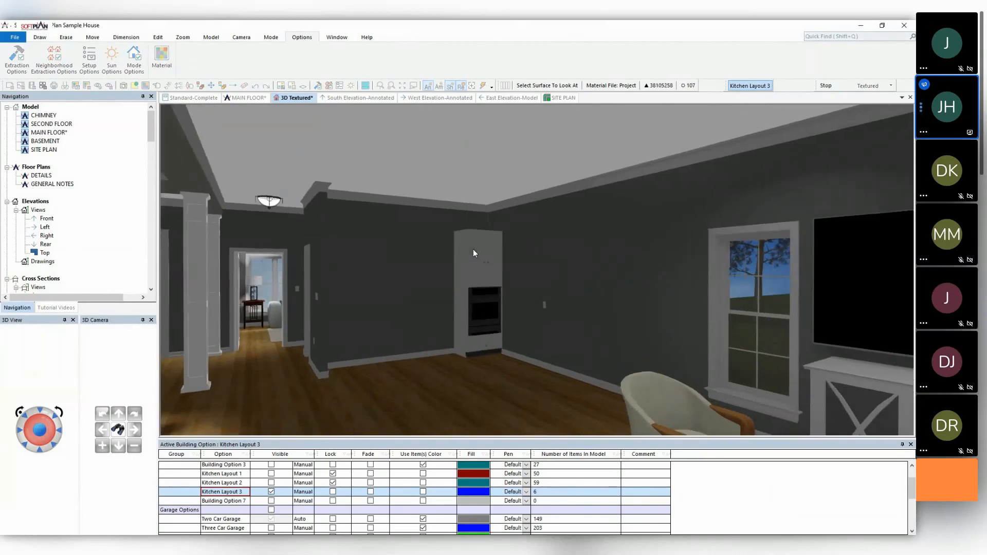
scroll(473, 249, "up", 3)
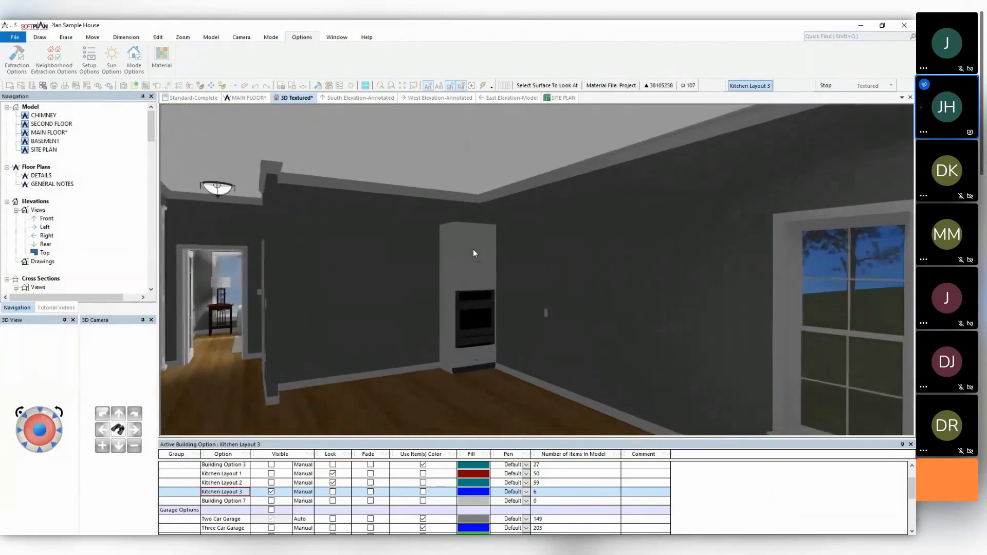
scroll(473, 249, "up", 2)
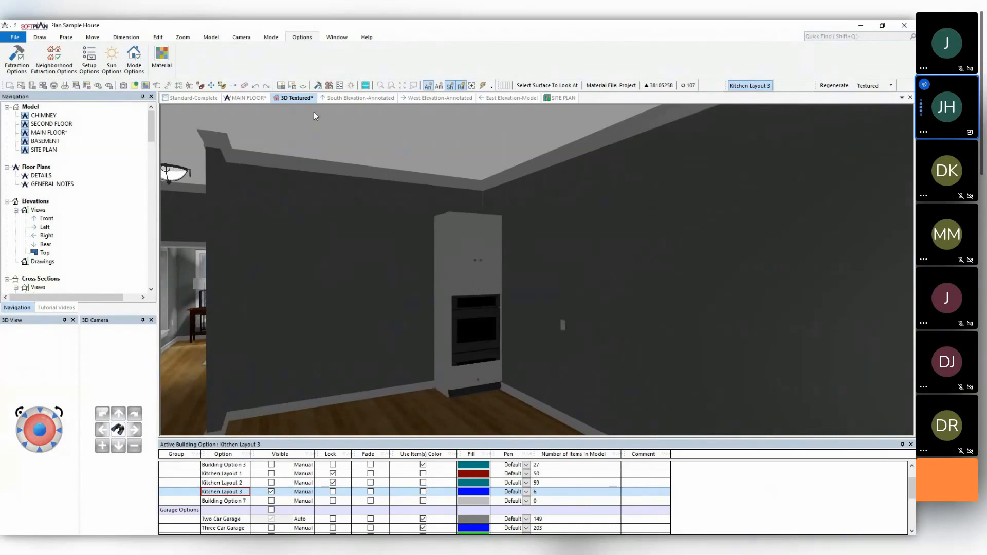
left_click(135, 59)
left_click(80, 111)
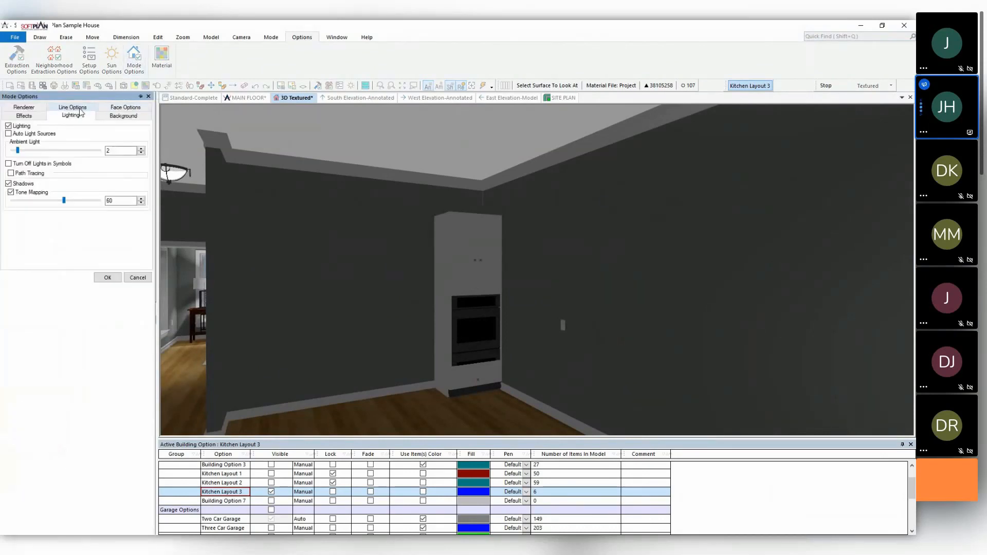
left_click(42, 135)
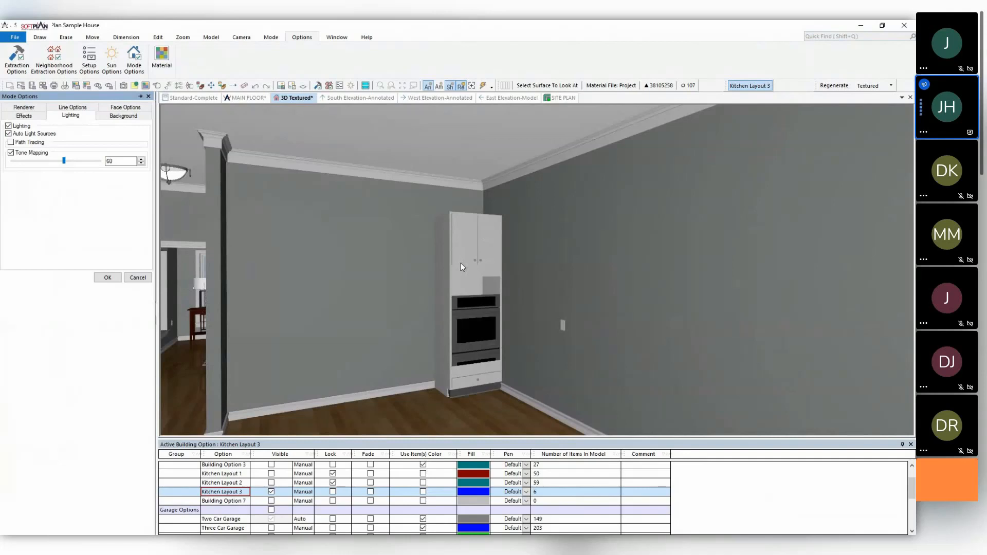
left_click(109, 277)
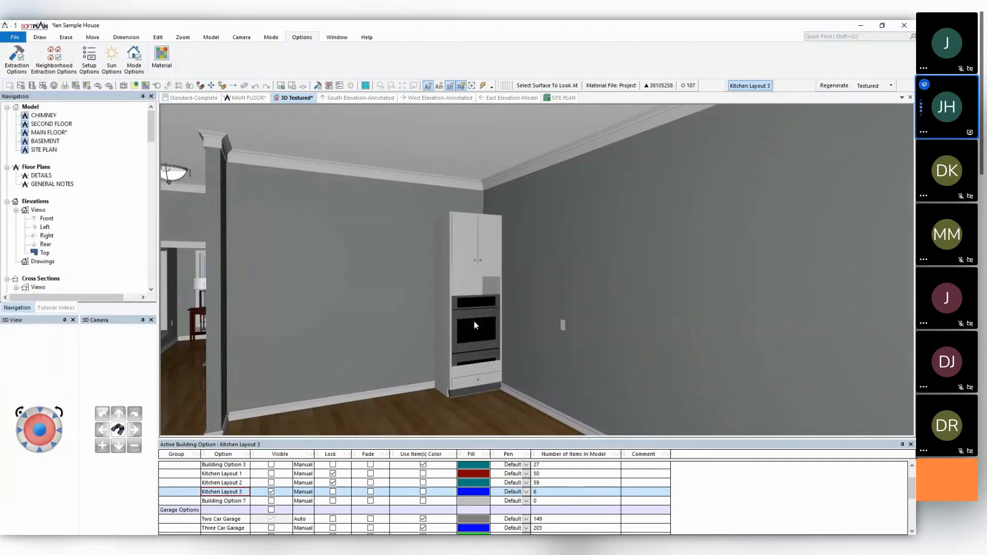
Move the double wall oven up to fit the opening of the tall cabinet in 3D.
left_click(92, 37)
left_click(14, 56)
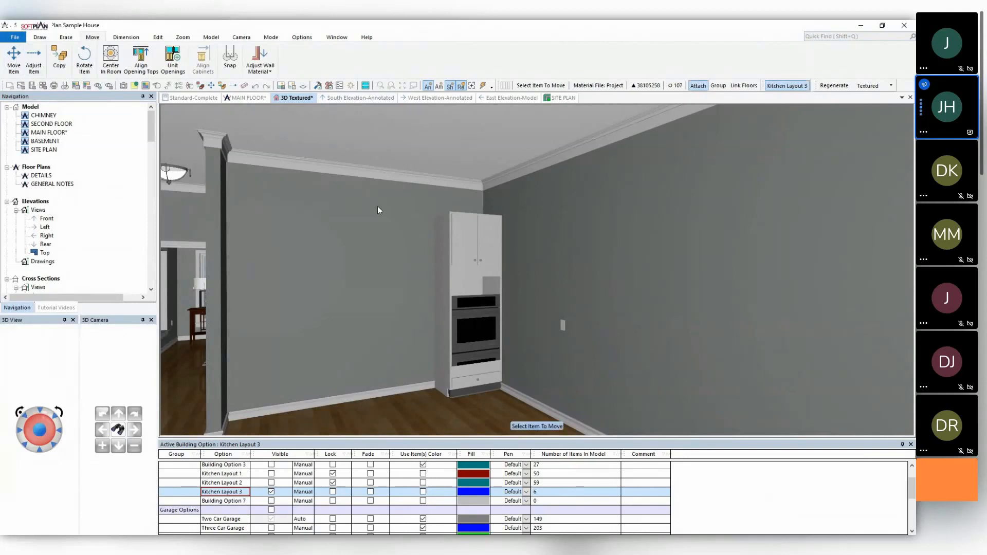
left_click(478, 329)
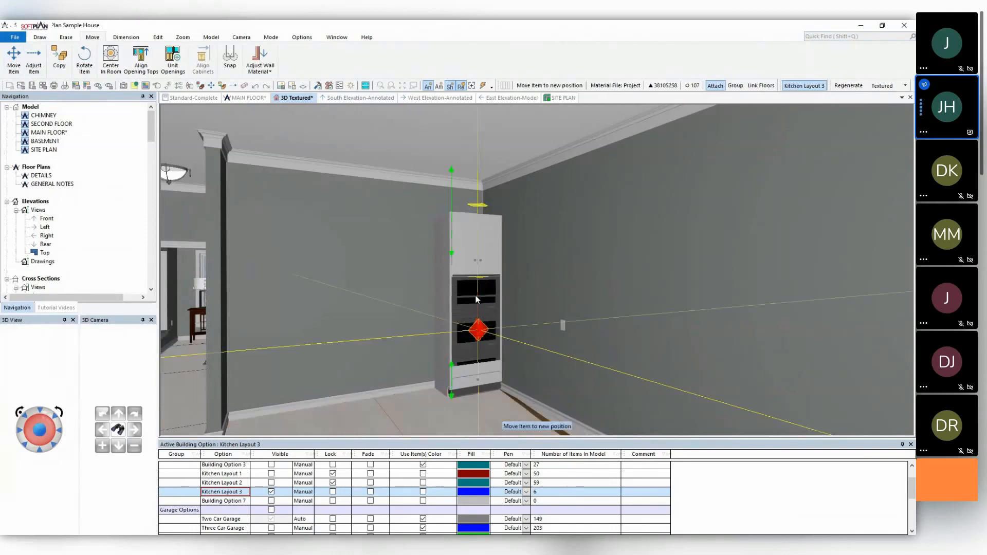
left_click(477, 296)
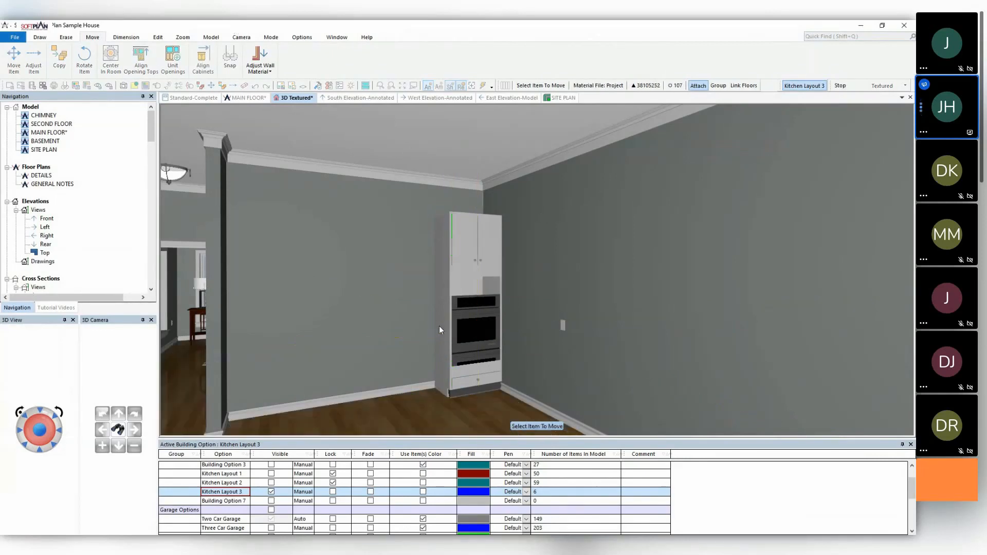
Set the textured 3D renderer's Anti Alias level to 3.
middle_click_drag(441, 324, 505, 276)
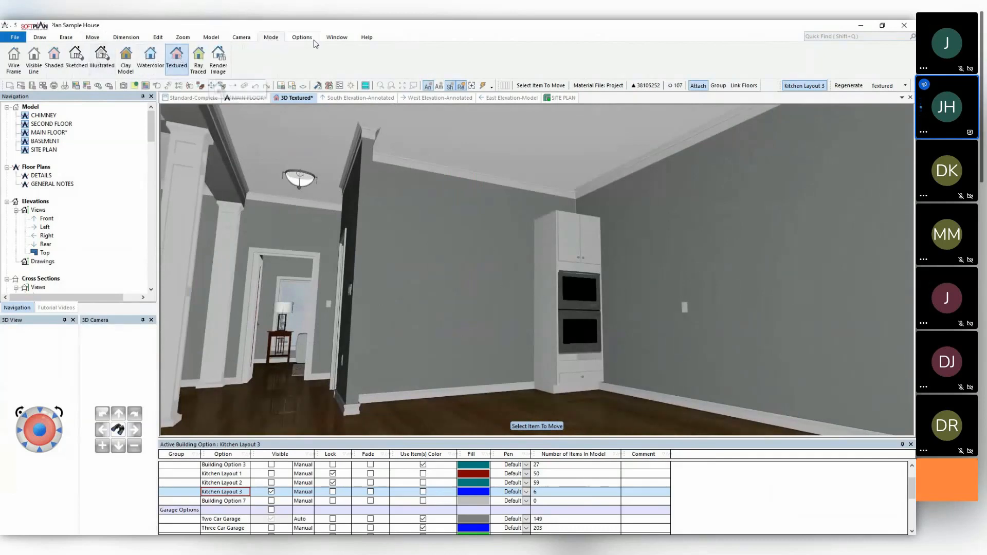
left_click(302, 38)
left_click(135, 58)
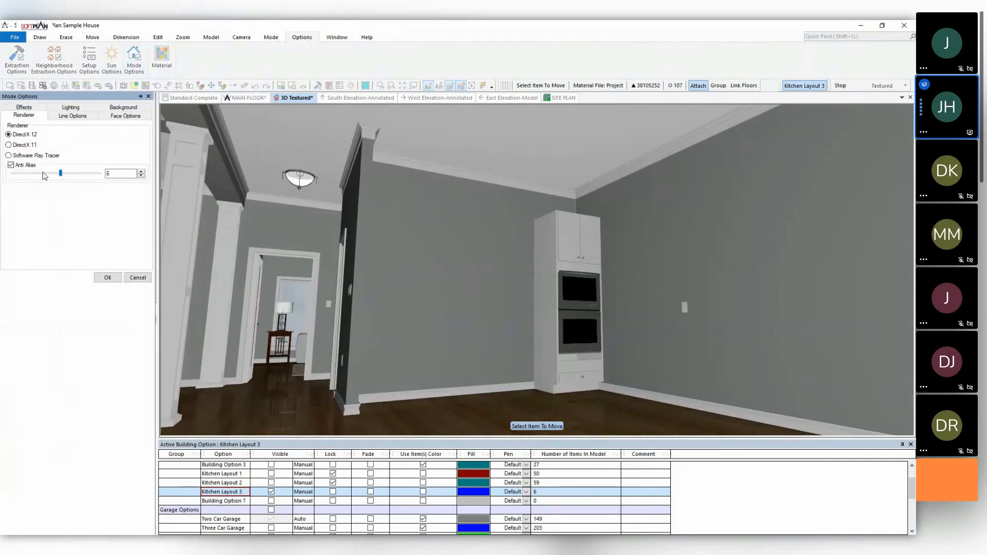
left_click(32, 173)
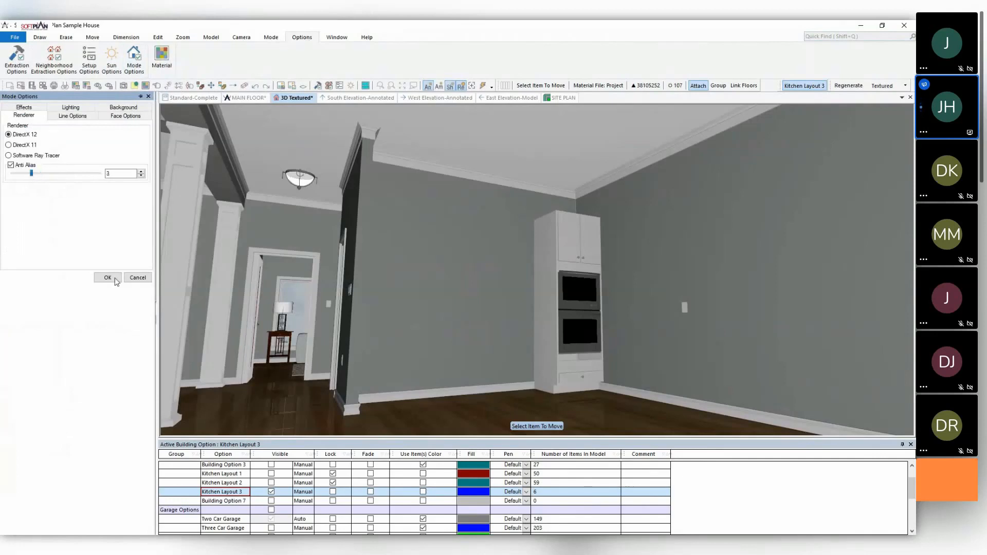
left_click(108, 278)
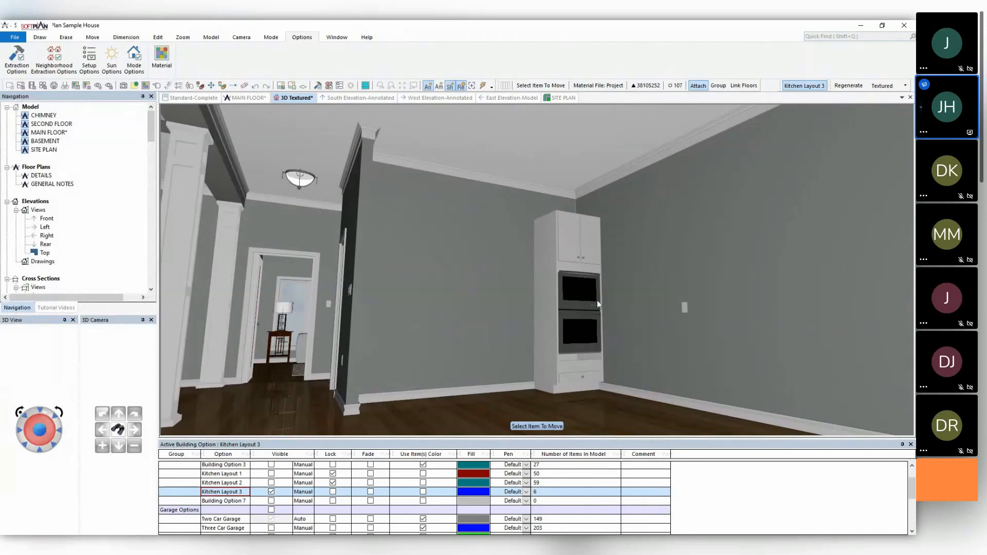
Edit the OCD3096 cabinet on the main floor plan and turn off its product code to unlock its properties.
left_click(249, 97)
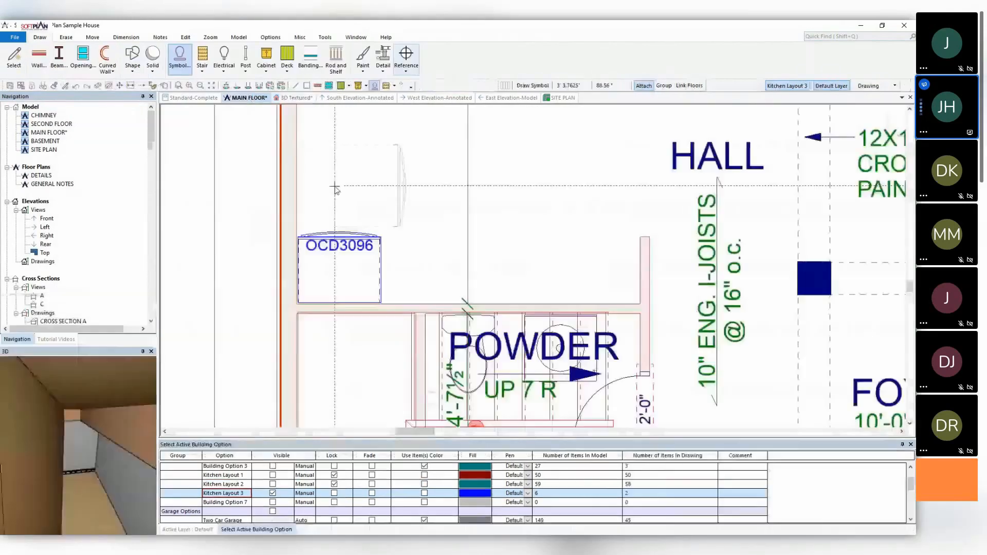
right_click(337, 269)
mouse_move(372, 284)
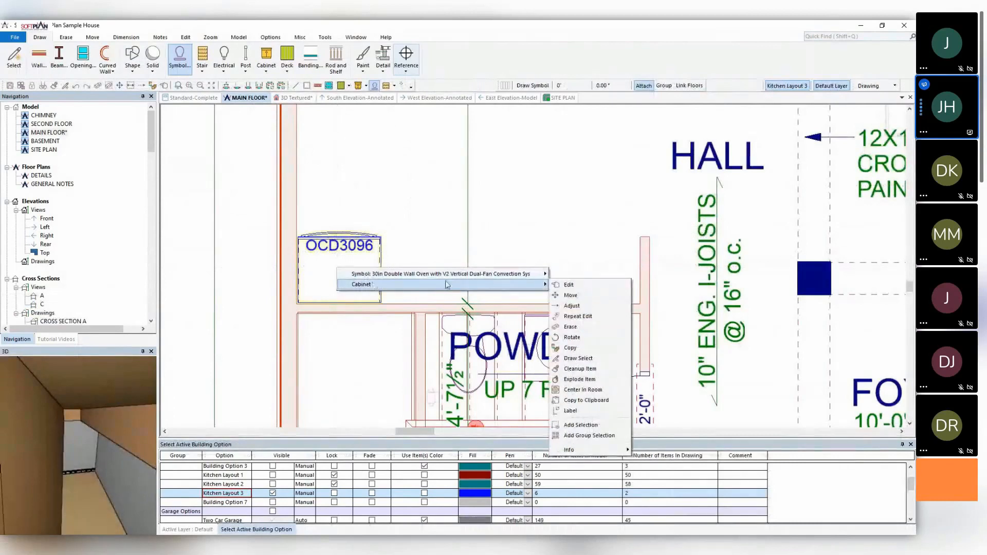
left_click(586, 287)
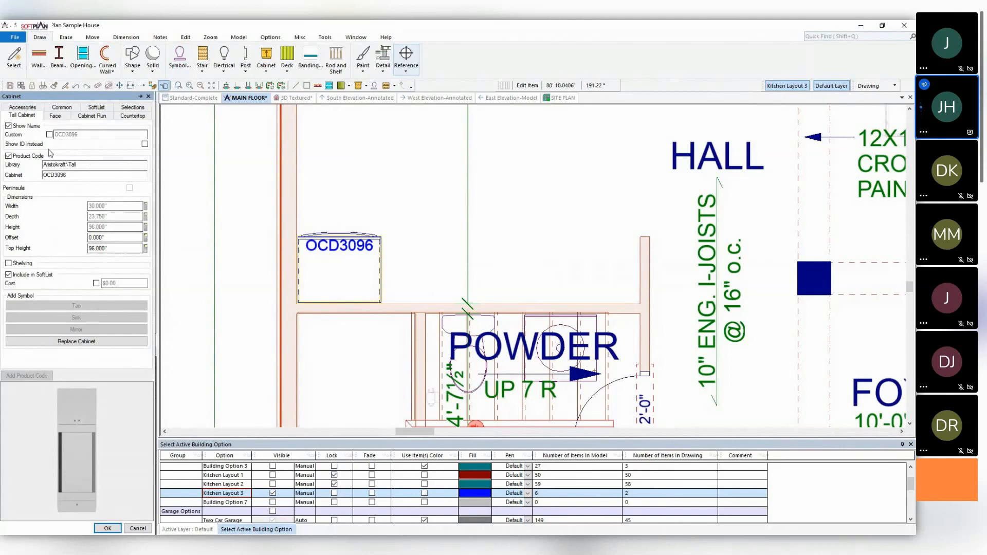
left_click(55, 116)
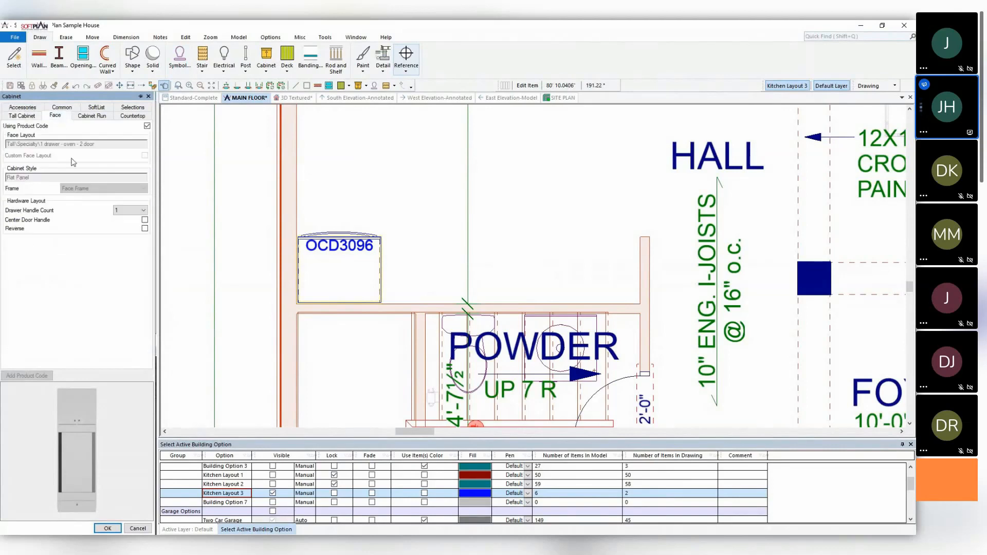
left_click(27, 117)
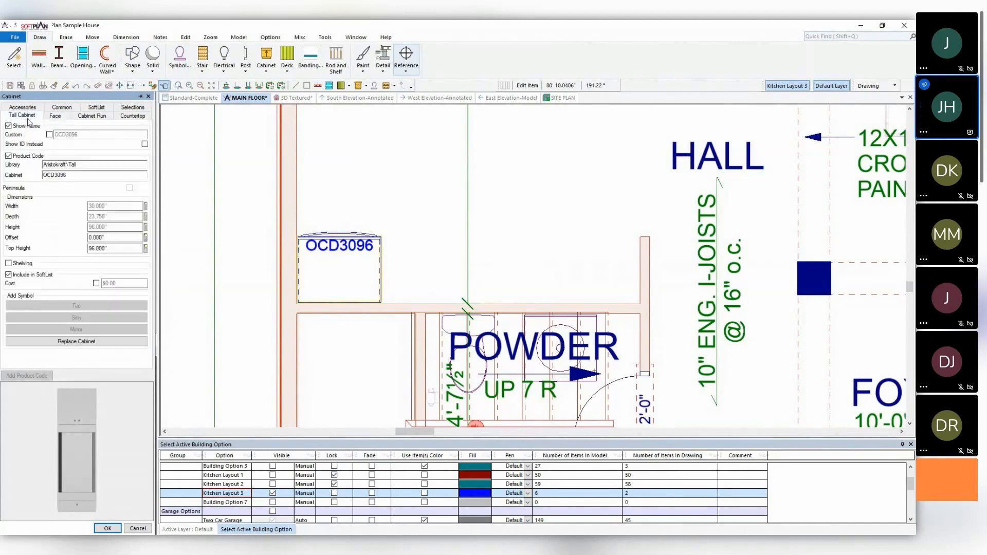
left_click(26, 156)
Keep the cabinet's frame as Face Frame and enable a custom face layout for it.
left_click(55, 117)
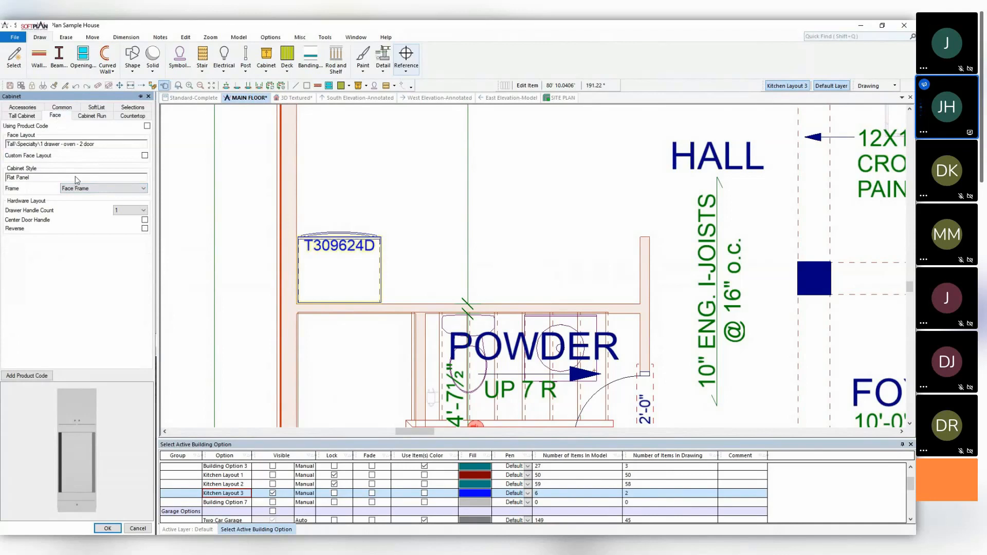
left_click(90, 189)
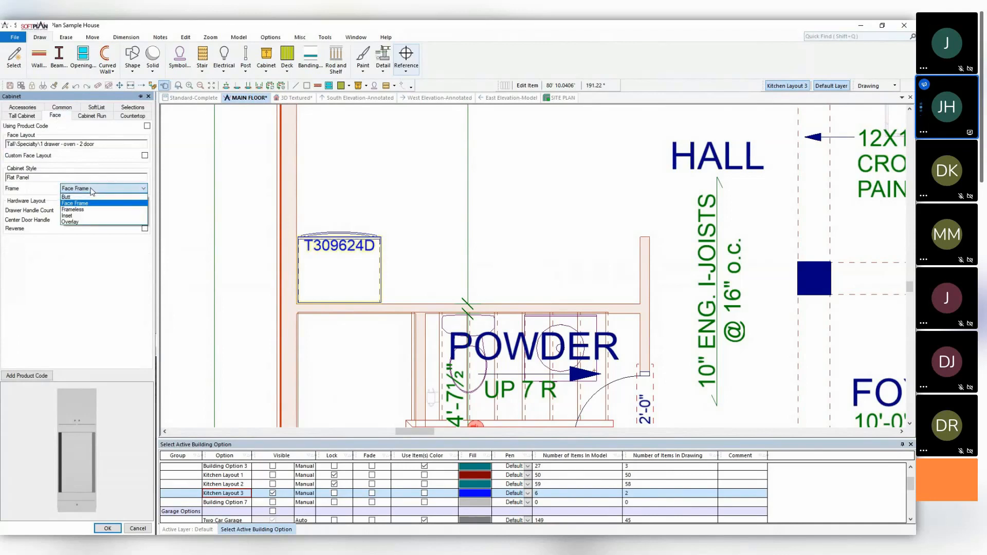
left_click(90, 203)
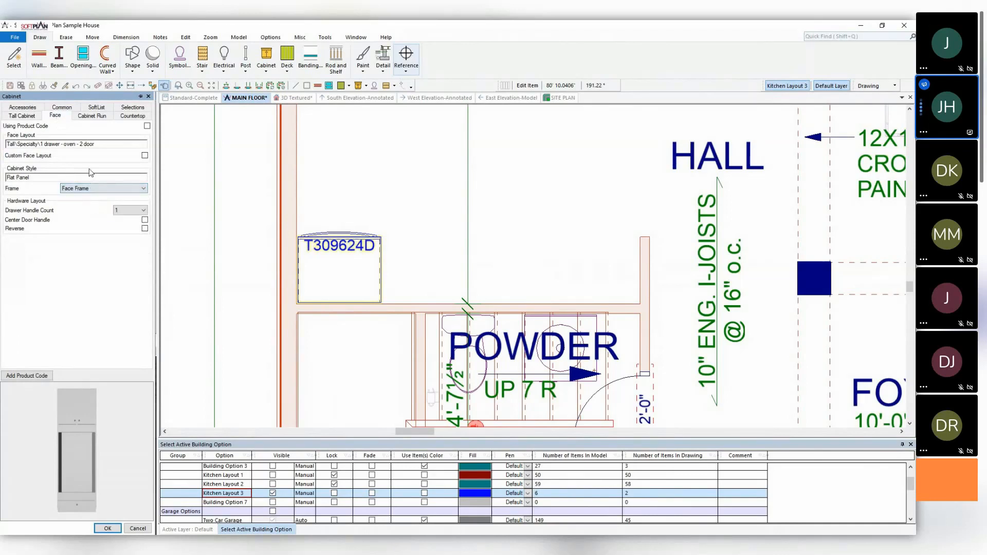
left_click(145, 155)
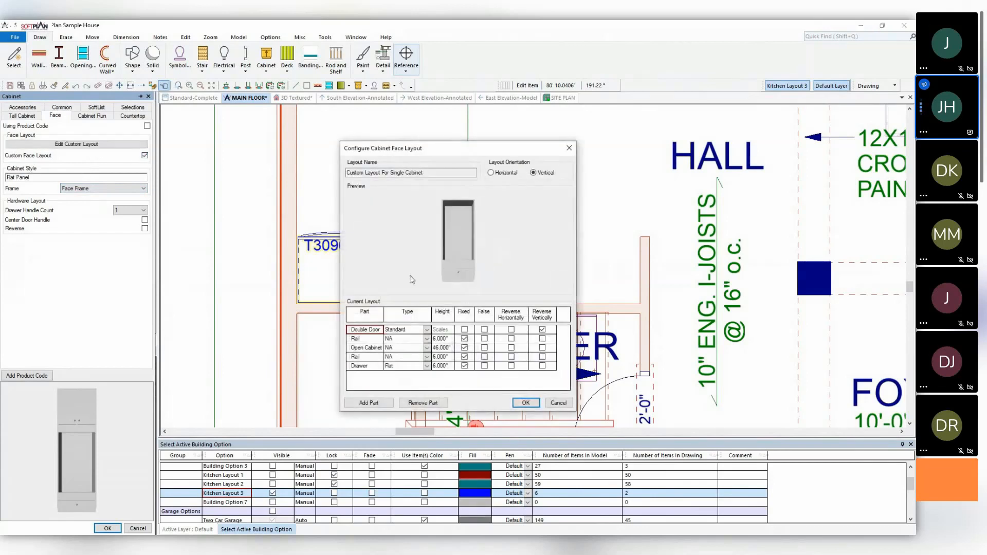
Close the custom face layout without changes and set the cabinet's face style to Square Flat Panel.
left_click(558, 403)
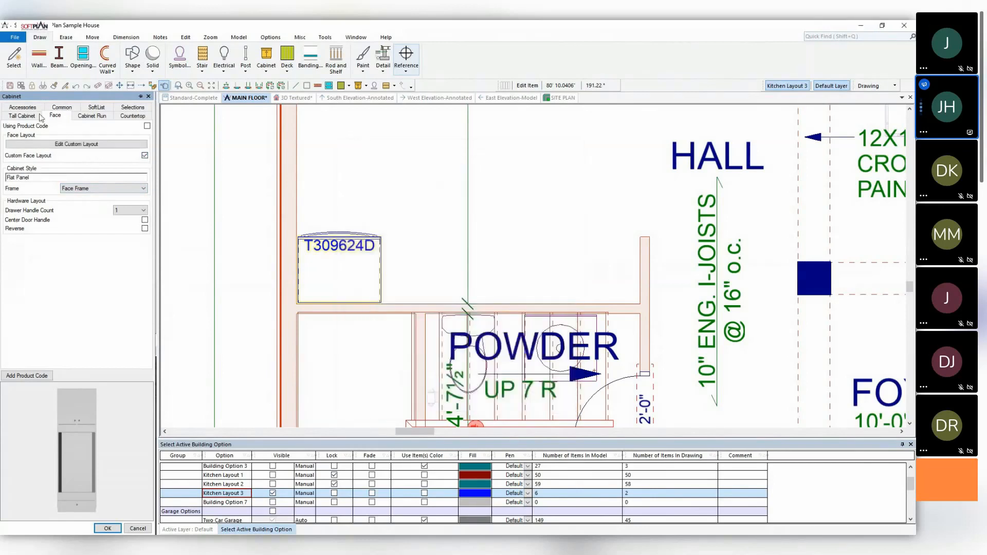
left_click(31, 117)
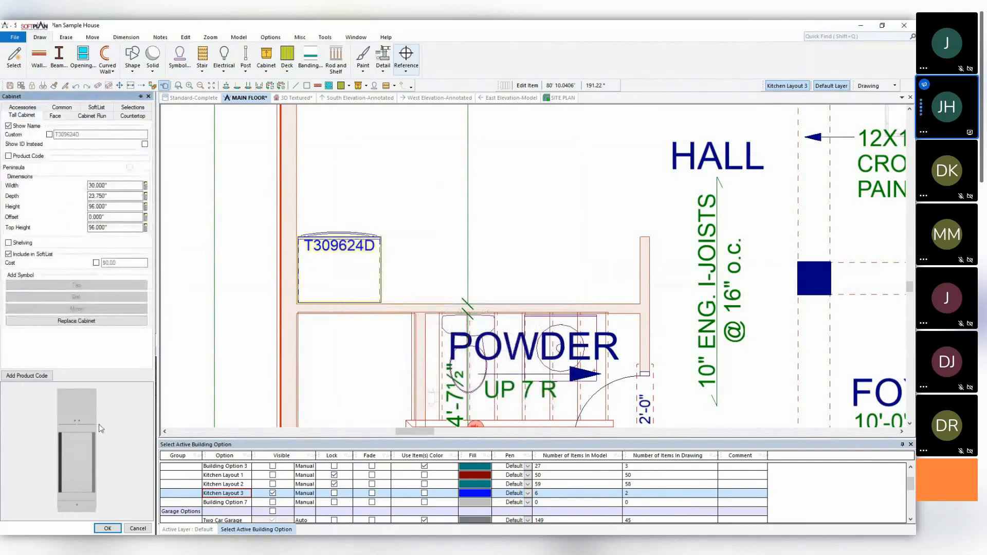
left_click(64, 120)
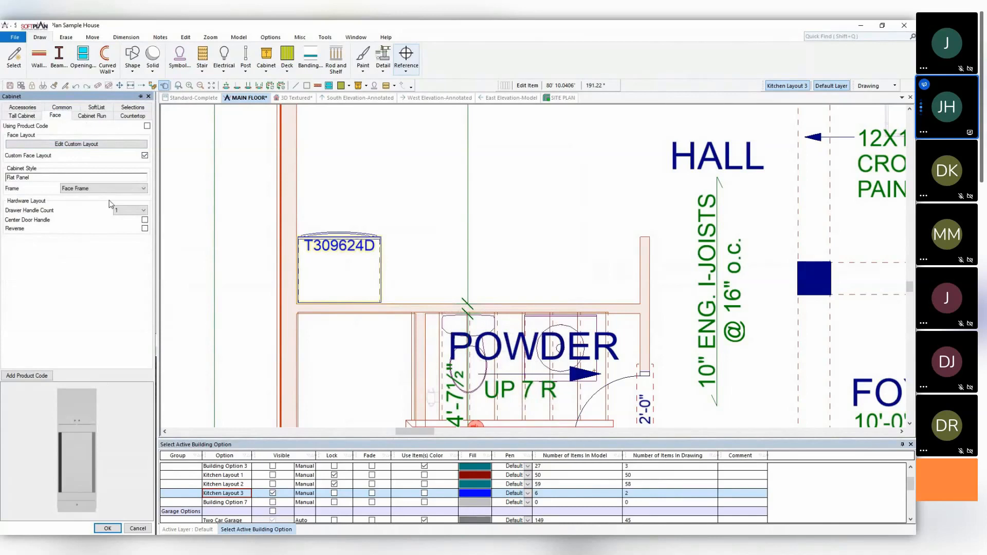
double_click(65, 177)
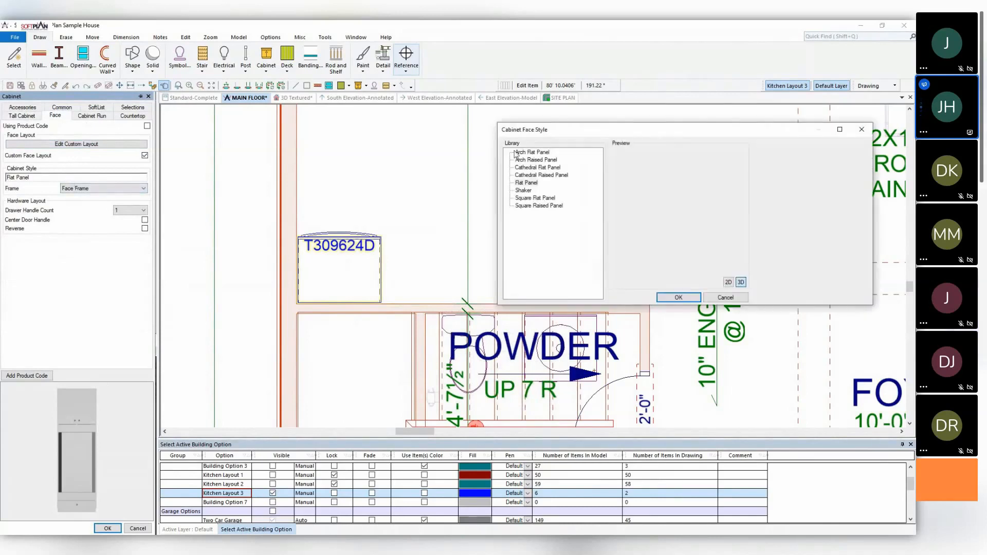
mouse_move(564, 134)
left_mouse_down()
mouse_move(315, 145)
mouse_move(179, 171)
left_mouse_up()
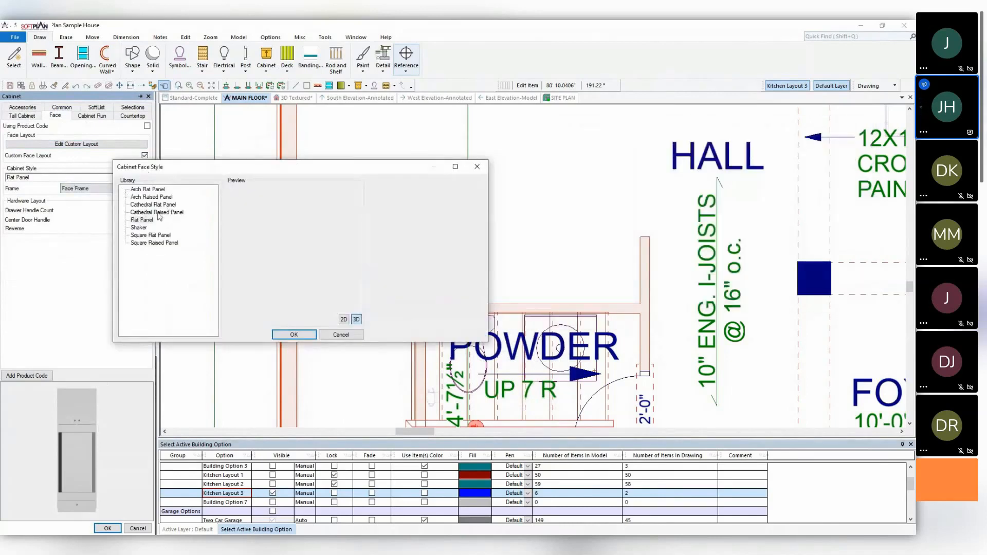
left_click(150, 236)
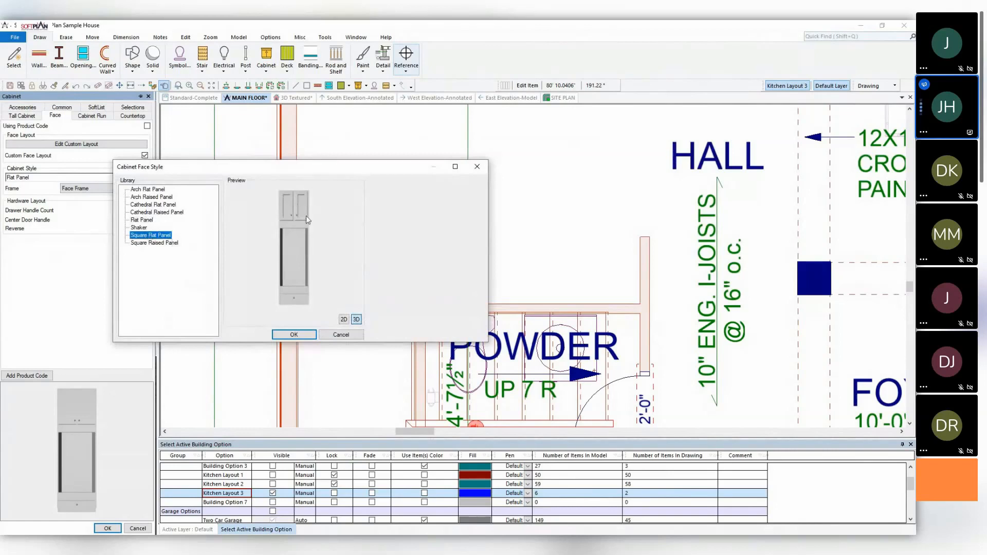
left_click(286, 335)
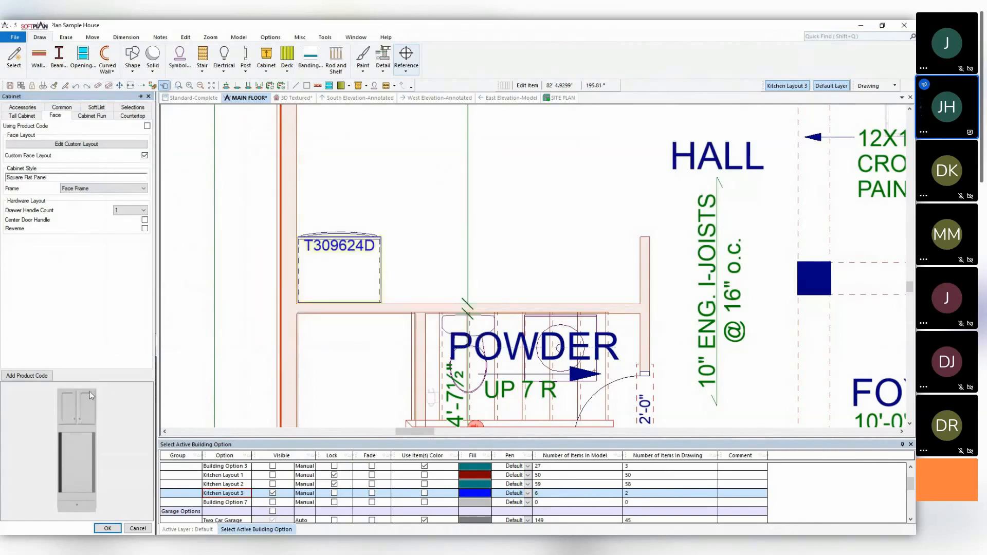
left_click(107, 528)
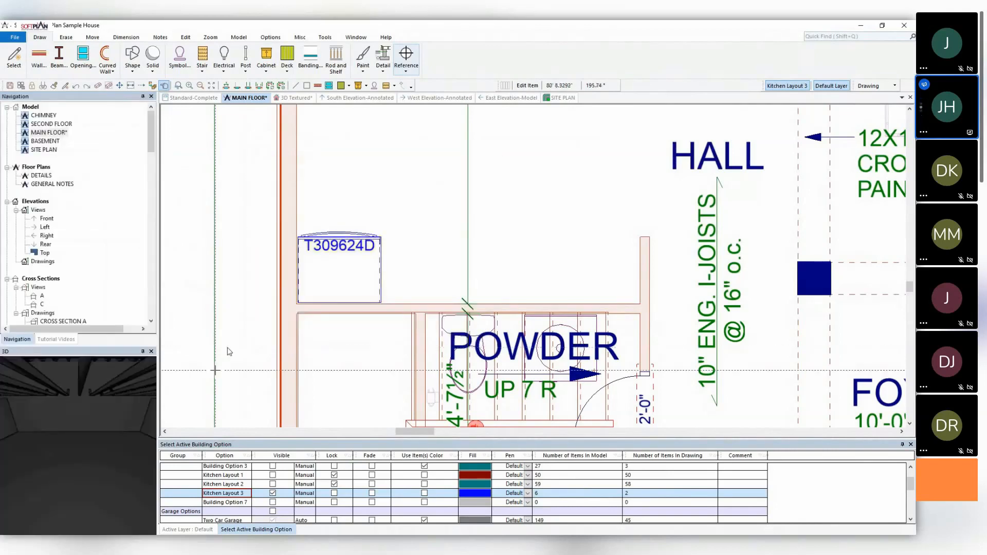
Edit the double wall oven in the textured 3D view and set its floor elevation offset to 1' 3".
left_click(294, 98)
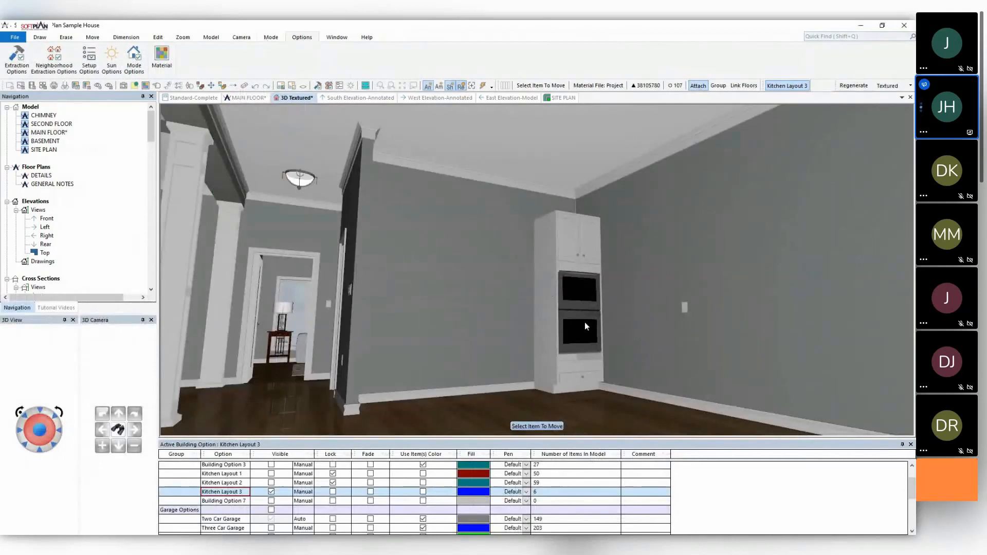
middle_click_drag(576, 325, 575, 320)
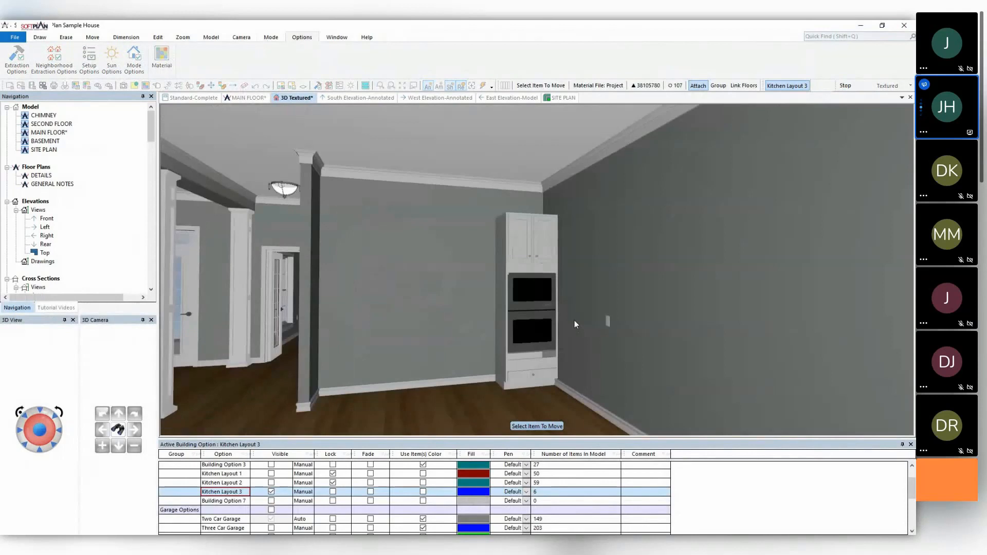
right_click(536, 324)
left_click(468, 314)
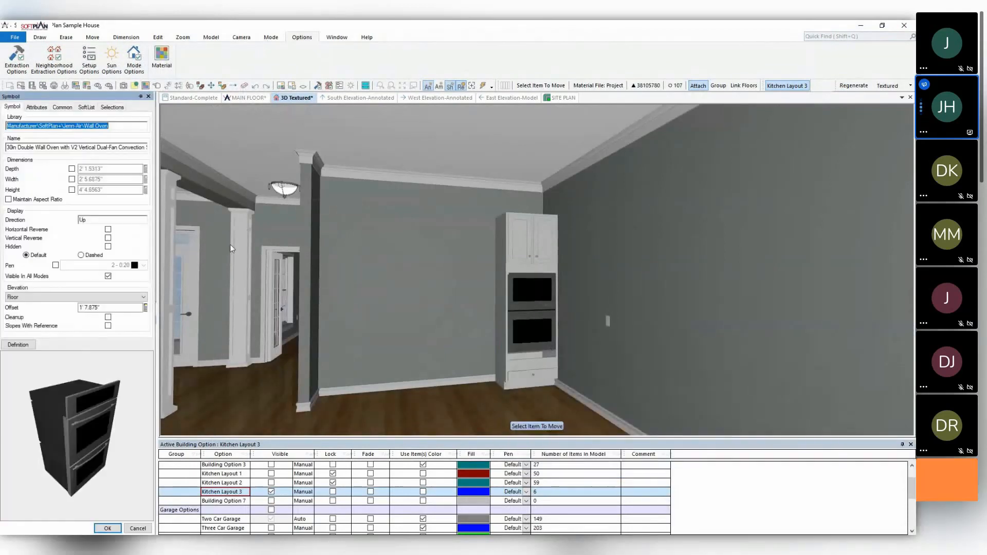
left_click(123, 306)
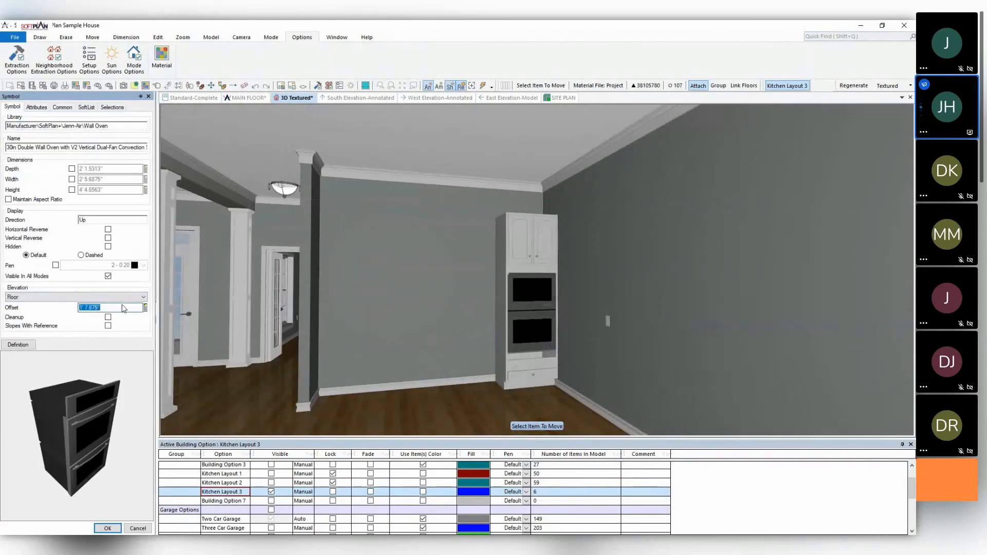
type("15'")
key("Tab")
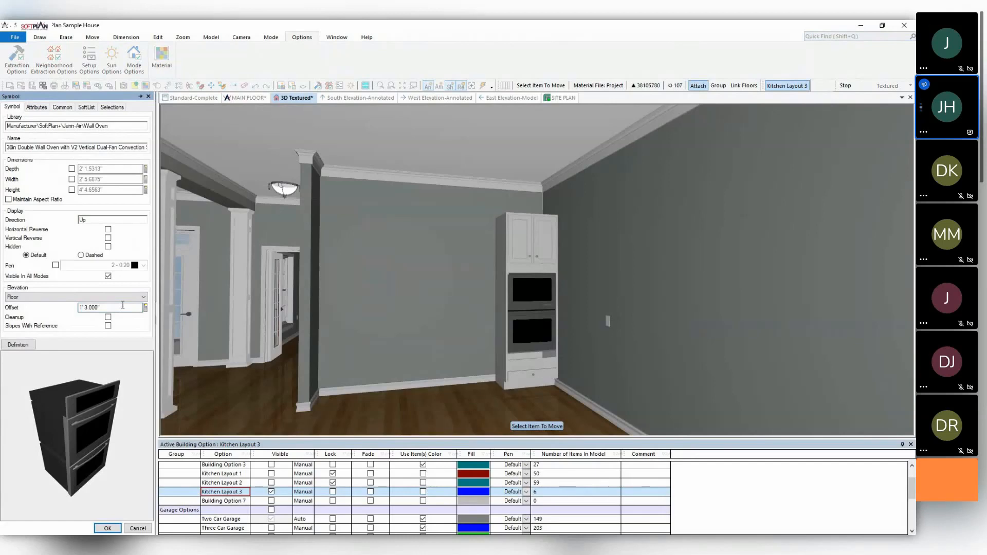
left_click(107, 528)
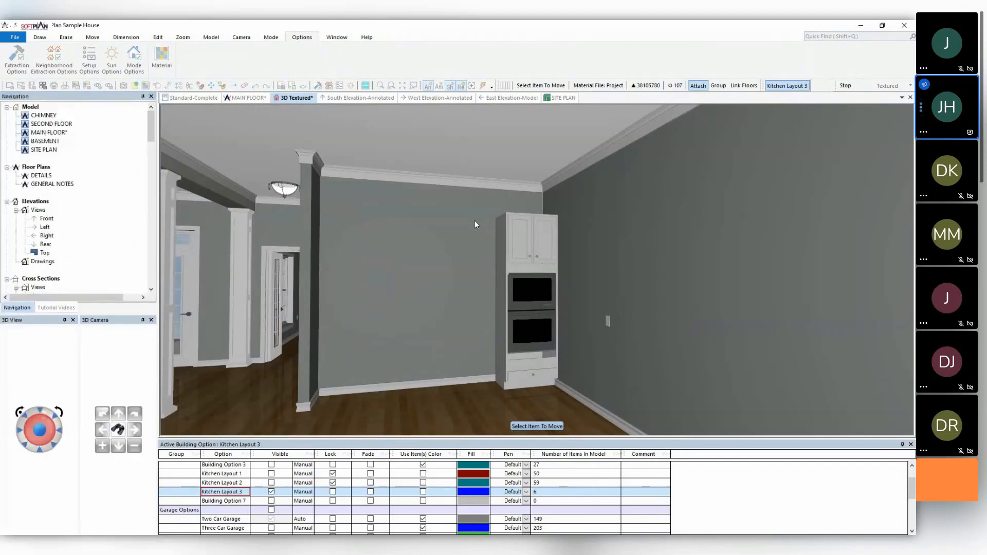
Move the double wall oven forward in the tall cabinet on the main floor plan, to about 1 3/8" from the wall behind it.
left_click(248, 98)
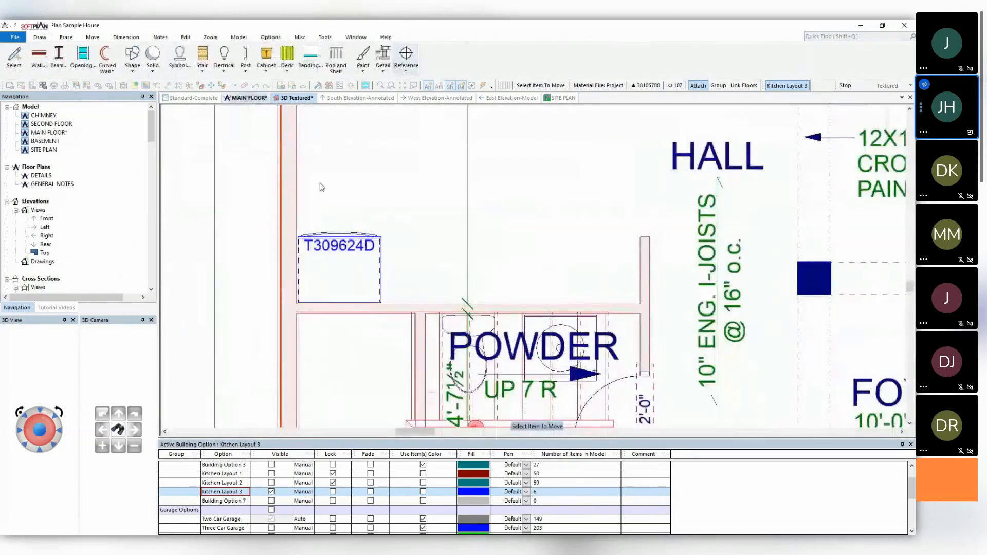
left_click(340, 230)
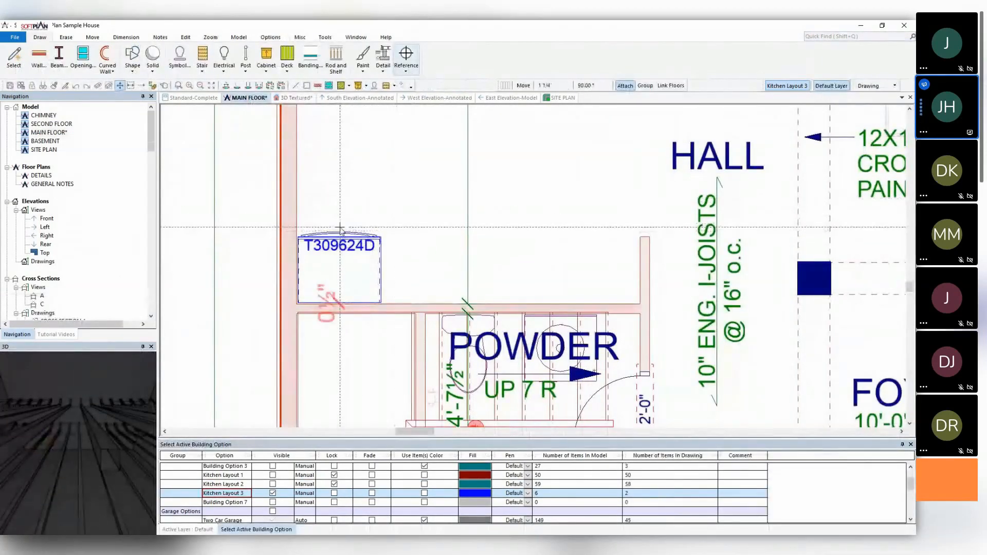
scroll(339, 231, "up", 3)
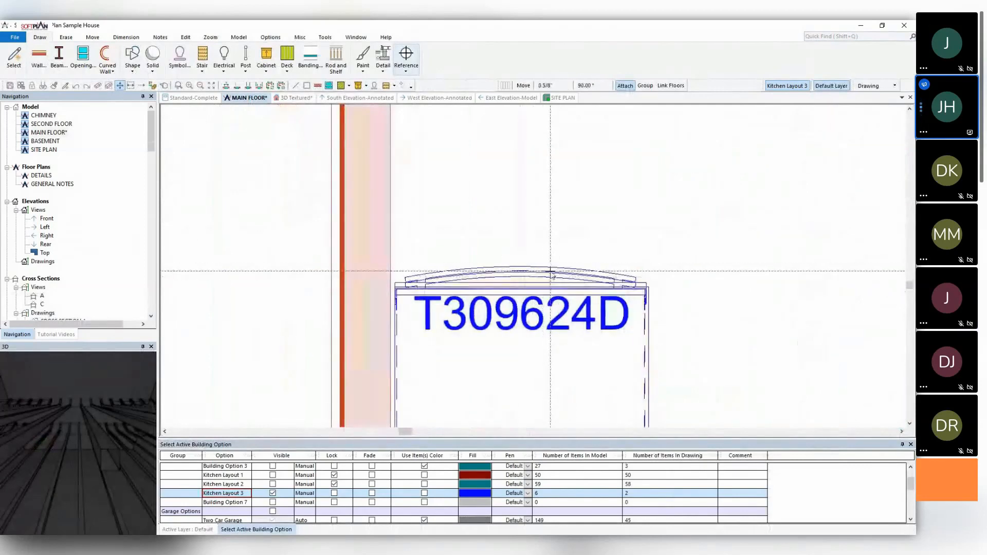
scroll(535, 254, "down", 1)
middle_click_drag(724, 303, 595, 294)
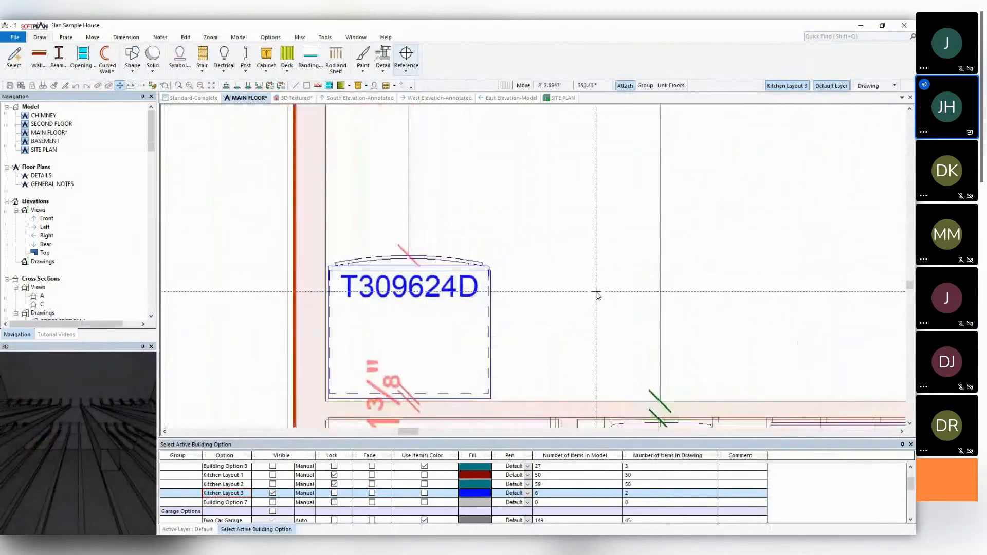
scroll(478, 172, "down", 1)
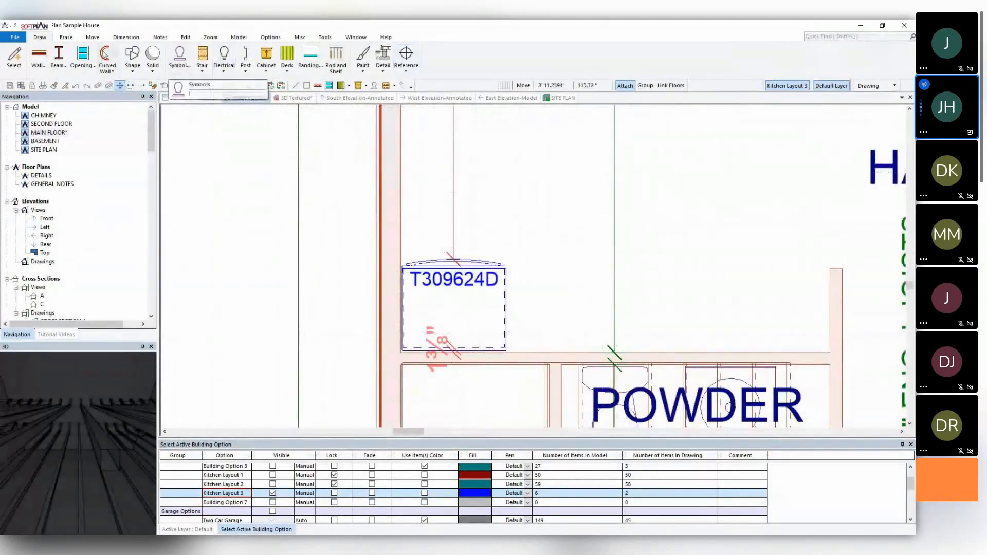
Place the Jenn-Air 72in Cabinet Depth French Door Refrigerator against the powder room wall, in the corner opposite the oven cabinet.
left_click(182, 57)
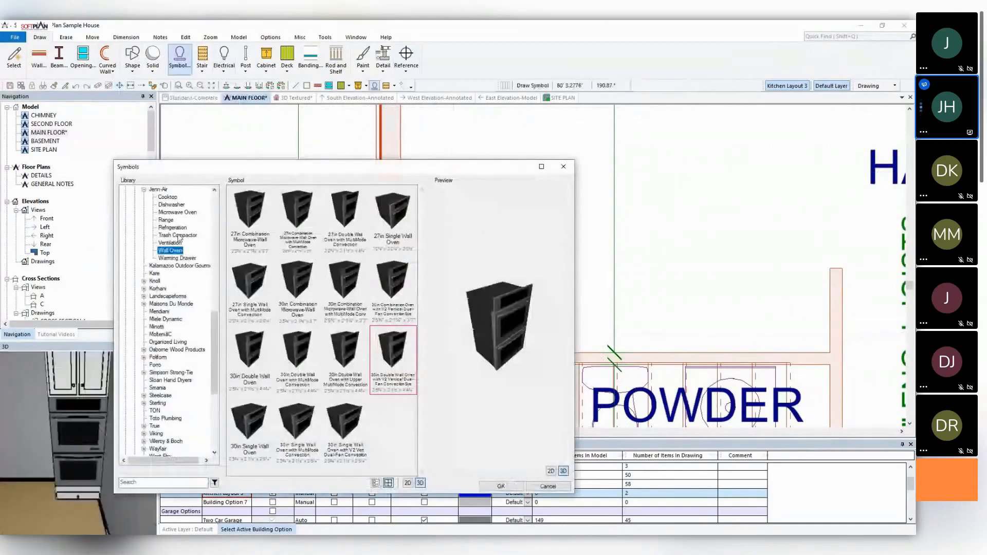
left_click(173, 228)
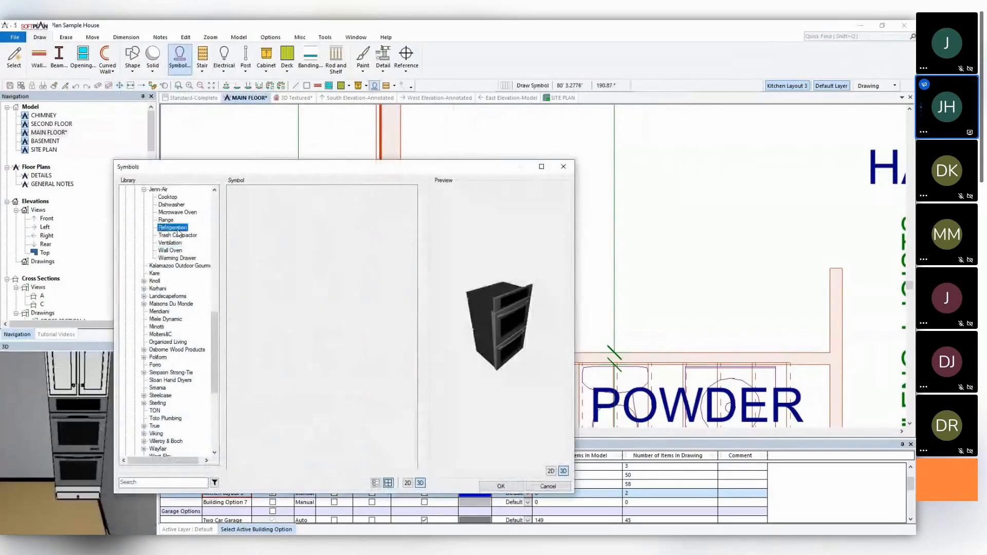
scroll(345, 246, "down", 2)
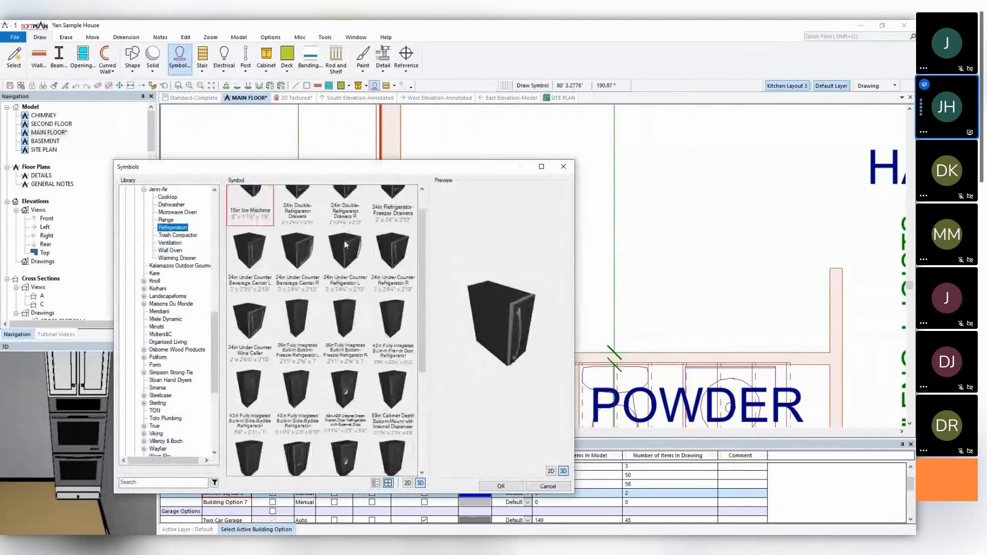
left_click(346, 367)
left_click(390, 367)
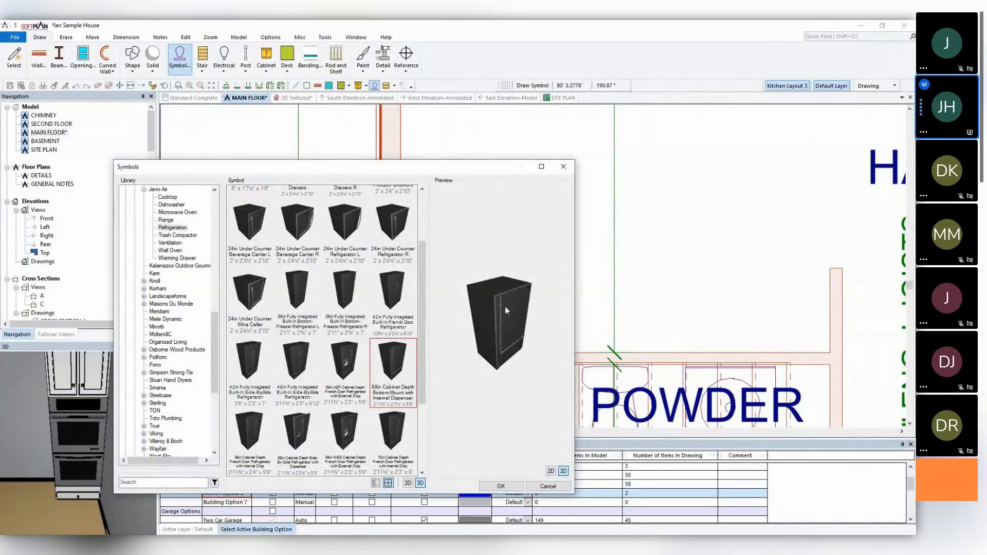
key("Down")
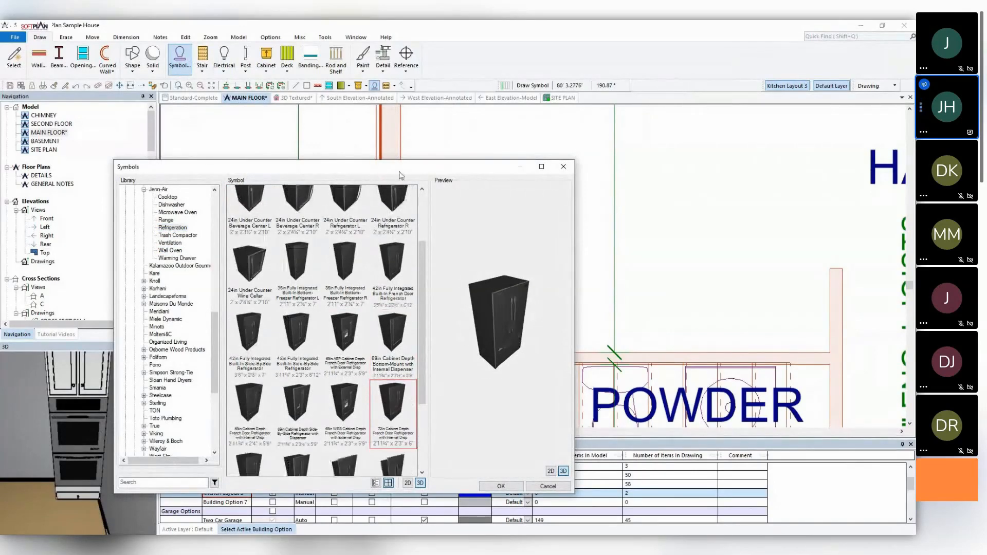
left_click_drag(401, 172, 257, 87)
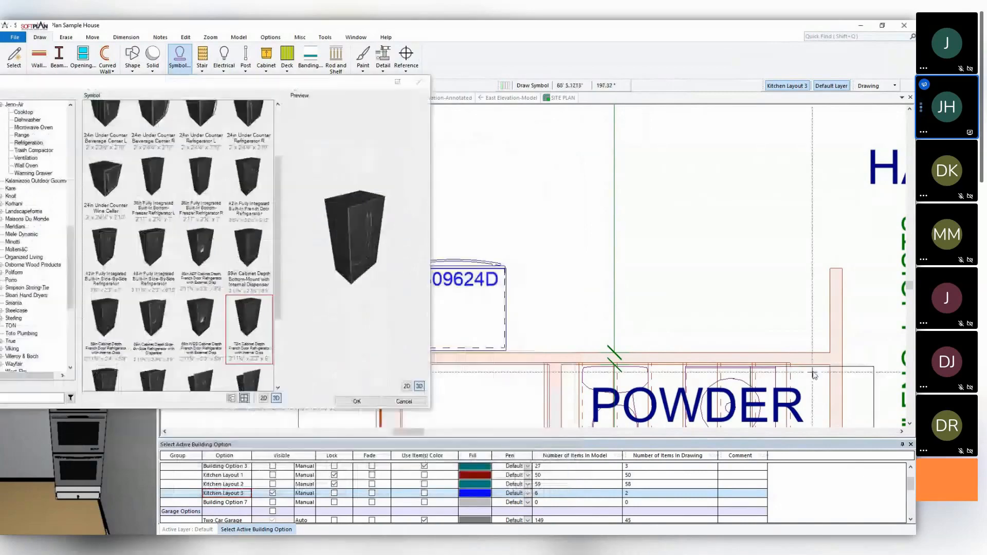
left_click(764, 340)
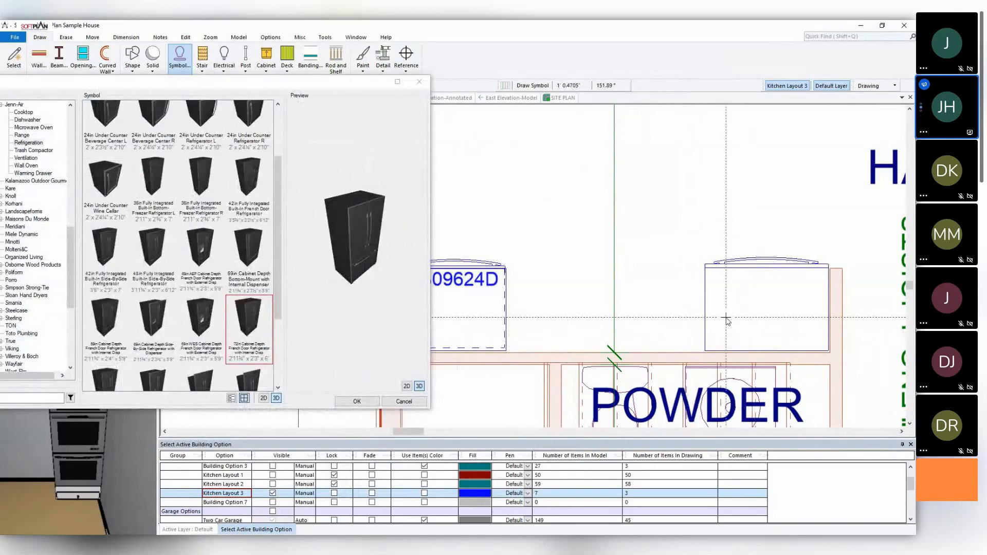
left_click(418, 82)
Measure the gap between the tall oven cabinet and the refrigerator with a dimension line, and undo that dimension.
left_click(126, 37)
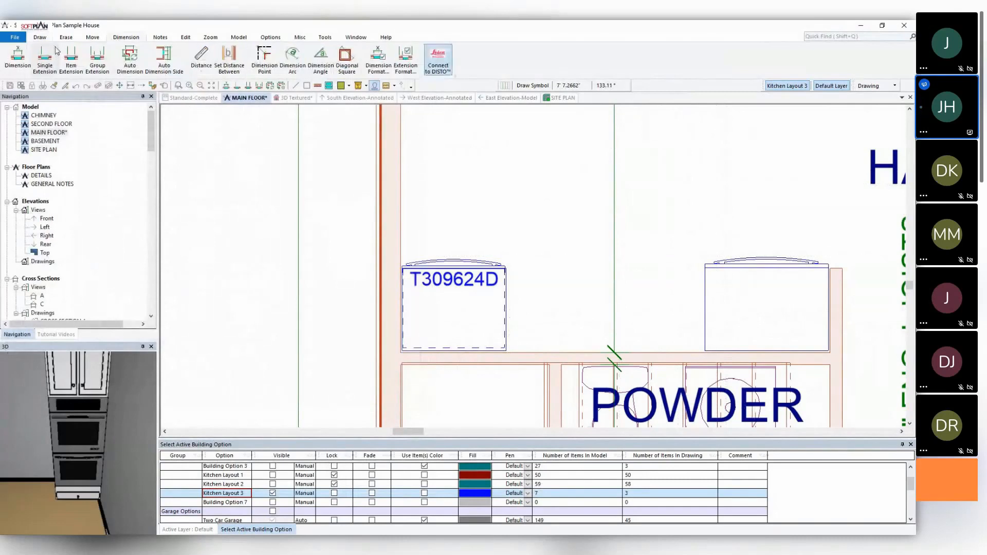
left_click(17, 55)
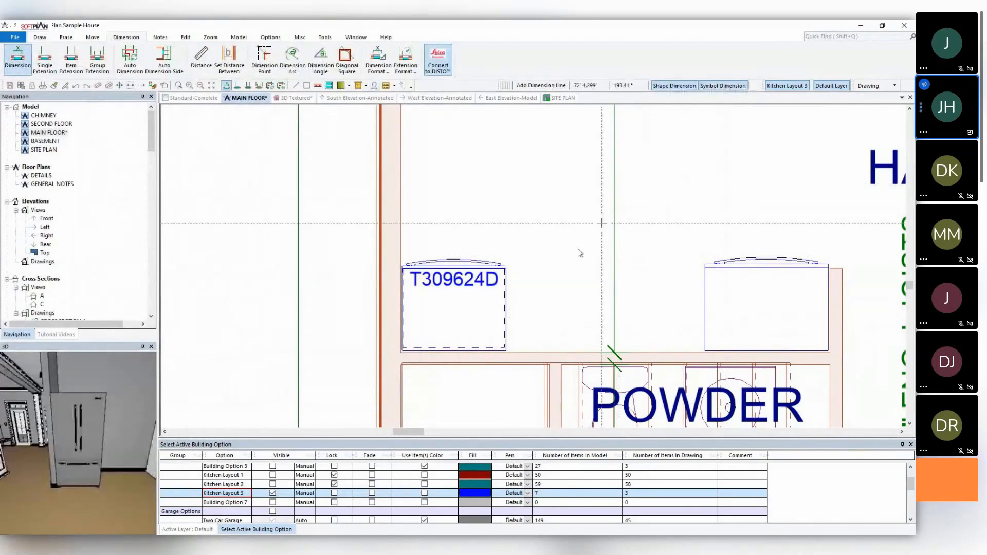
left_click(517, 314)
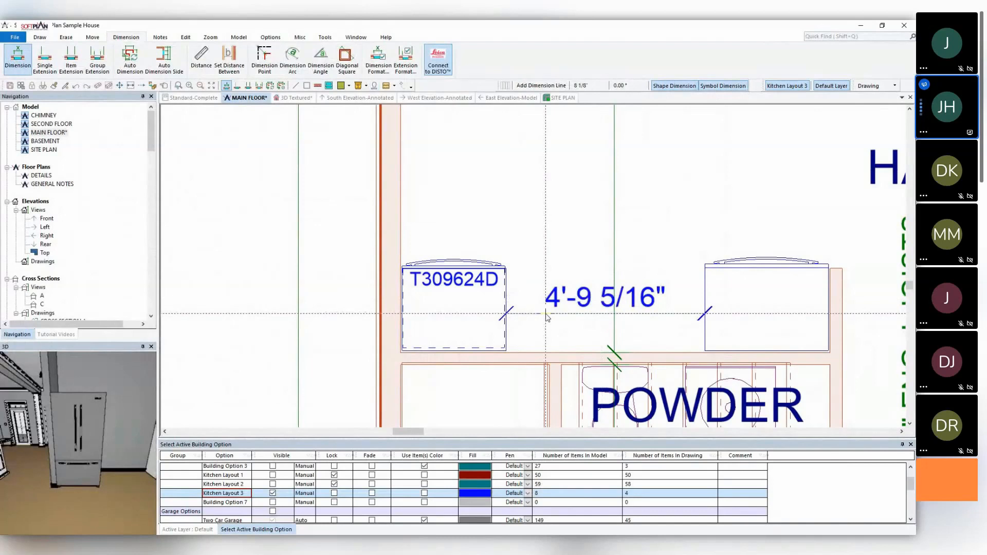
key("ctrl+z")
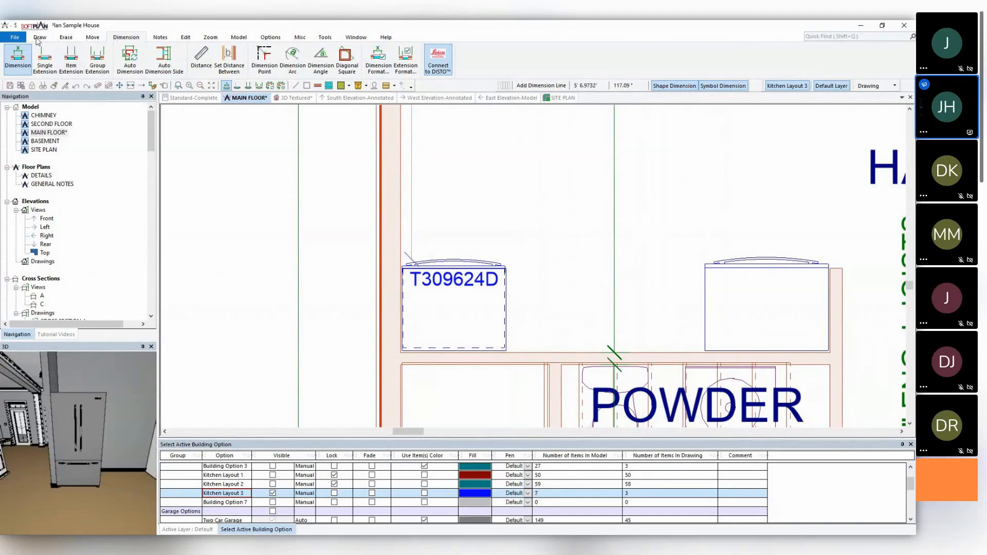
Place a tall cabinet 2.5" wide, 24" deep and 96" high against the open side of the refrigerator, as a filler panel.
left_click(40, 37)
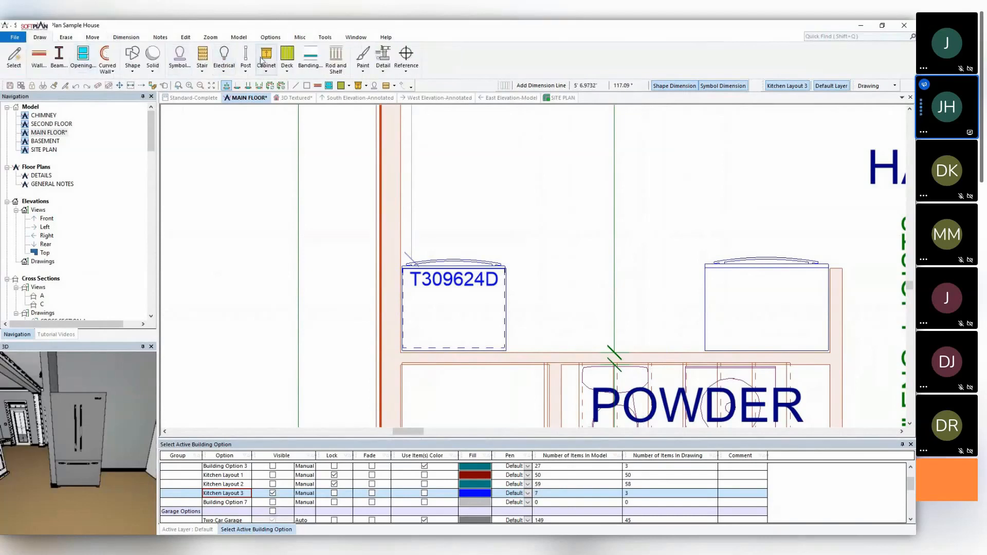
left_click(266, 57)
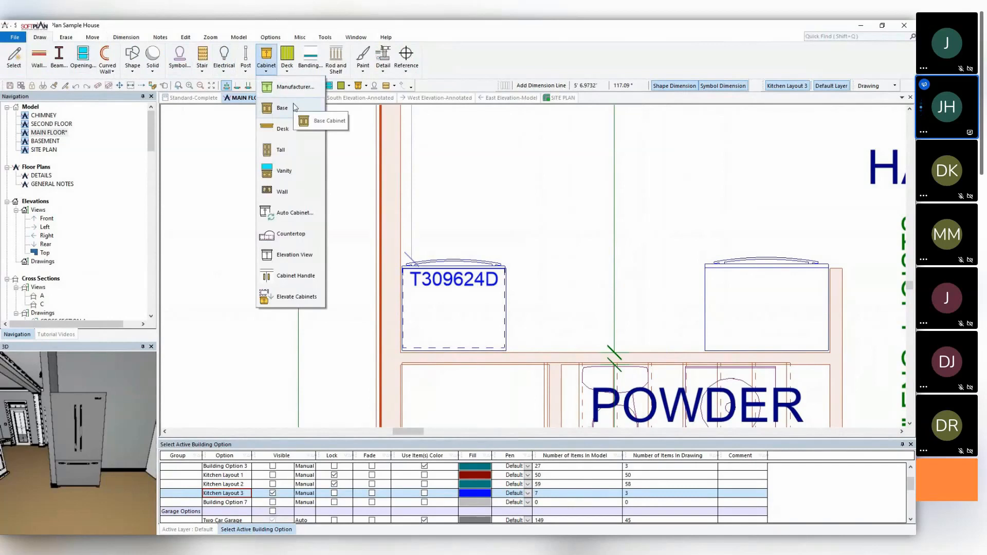
left_click(300, 107)
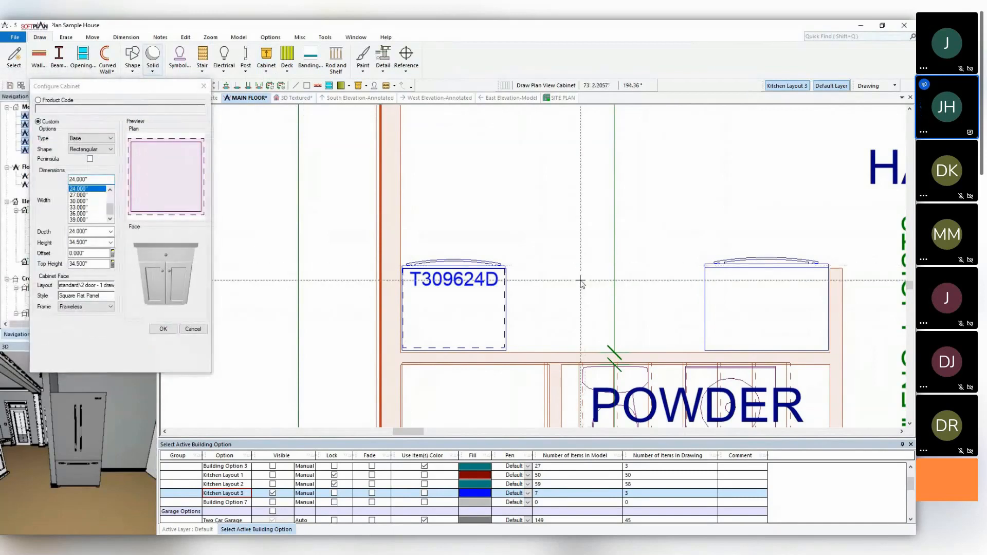
left_click(104, 140)
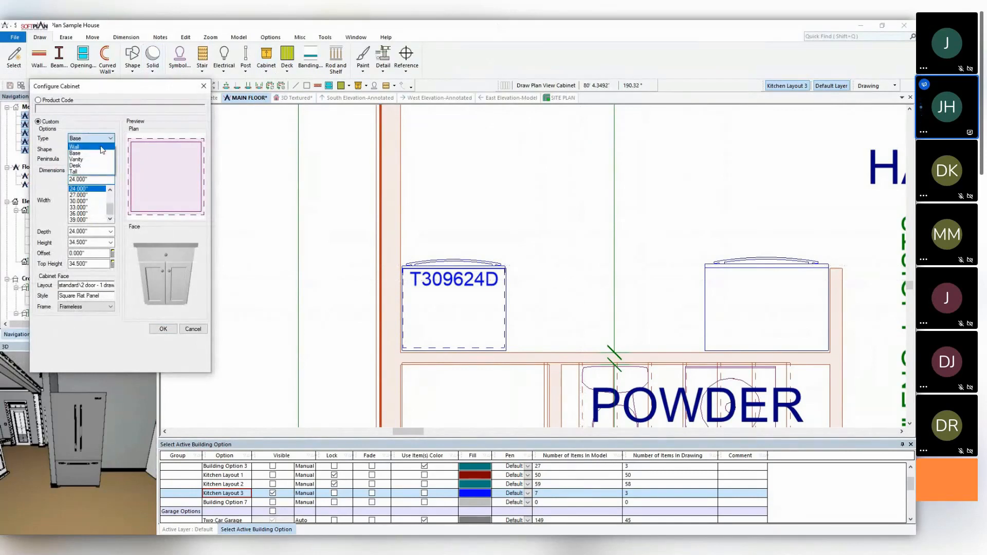
left_click(92, 172)
left_click(93, 180)
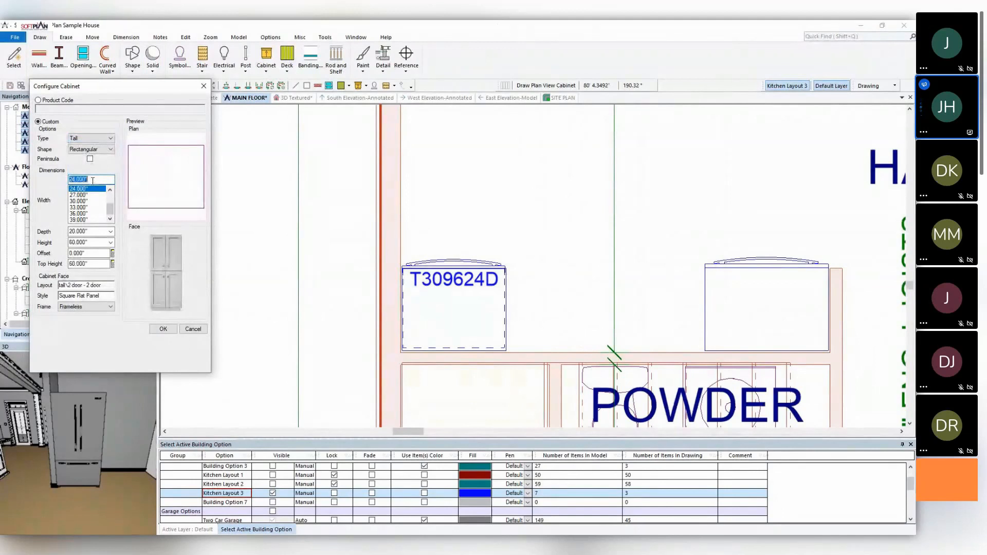
type("2.5")
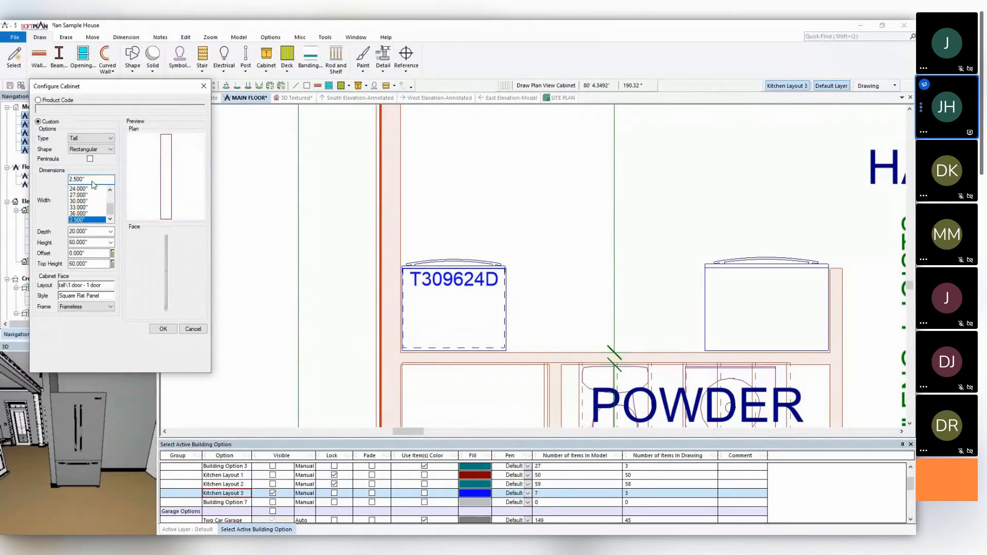
double_click(97, 232)
type("24")
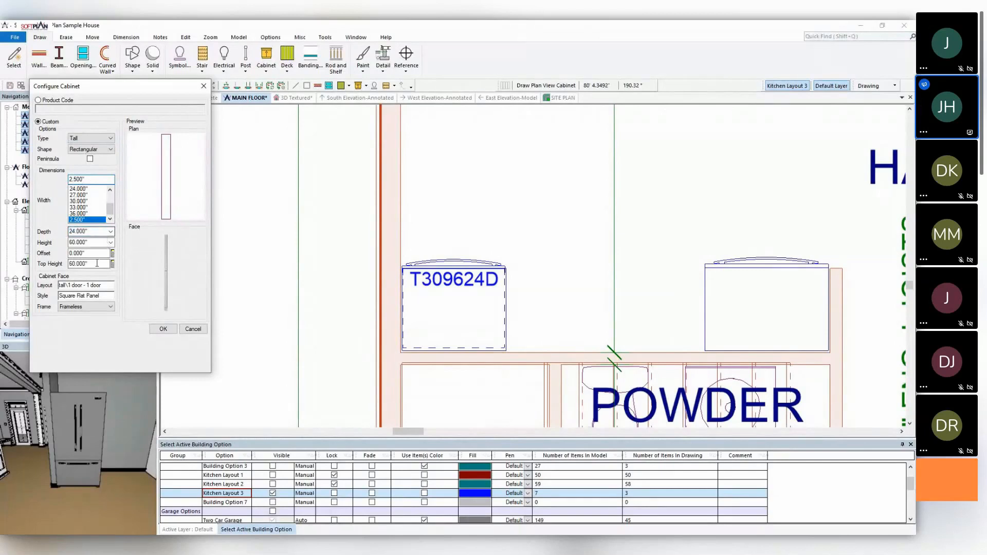
double_click(101, 242)
type("96")
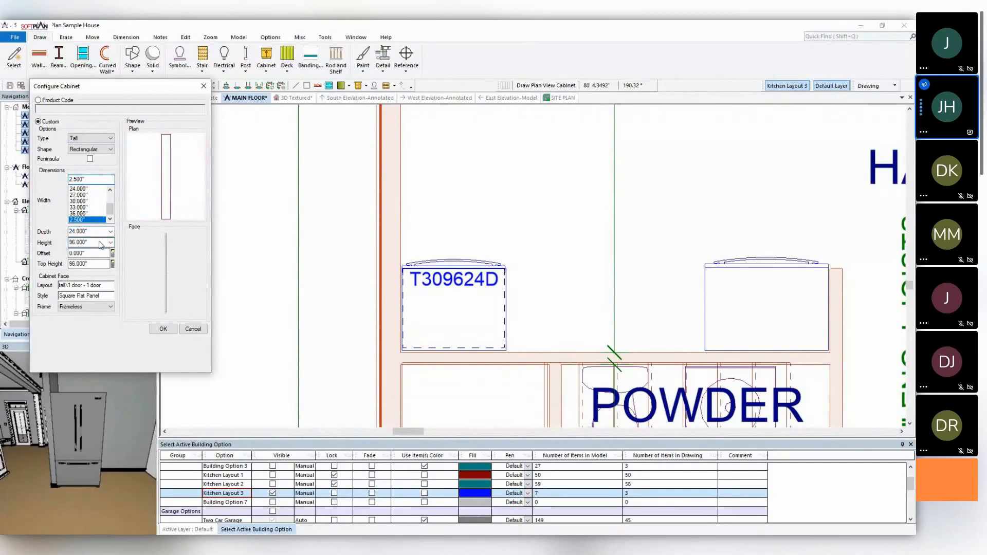
left_click(699, 303)
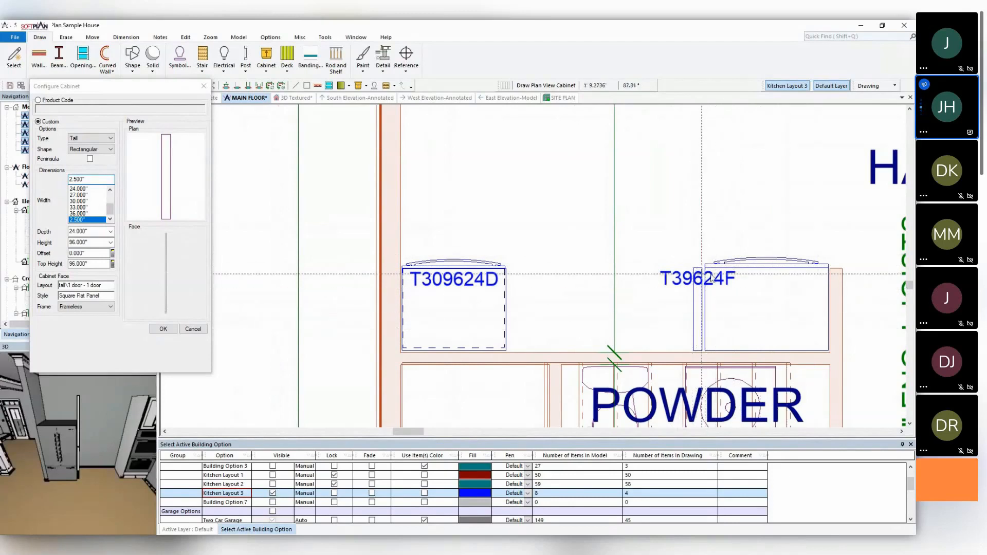
Place a 12" wide base cabinet with the "1 door - 1 drawer recessed" face against the narrow tall filler beside the refrigerator.
left_click(94, 140)
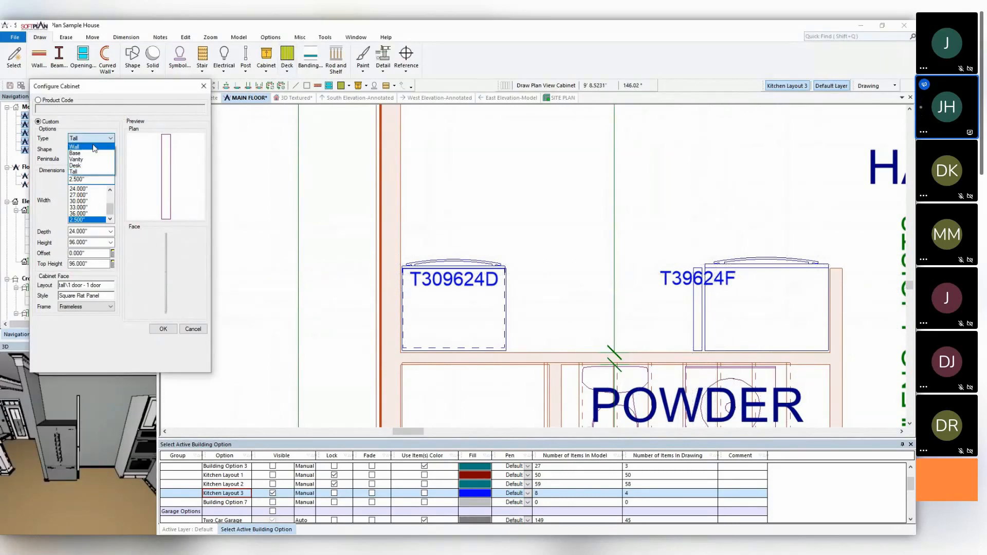
left_click(91, 154)
scroll(97, 188, "up", 3)
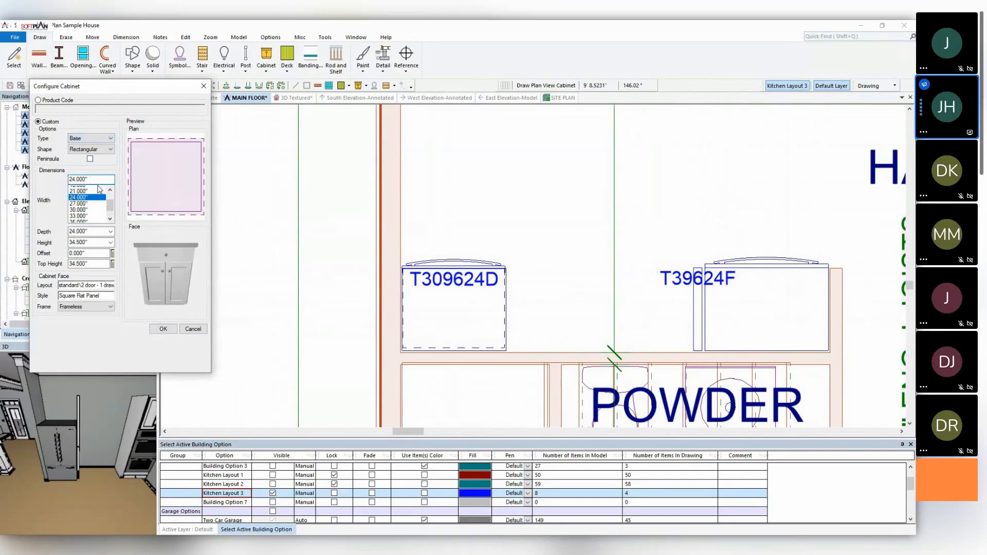
left_click(86, 189)
left_click(86, 190)
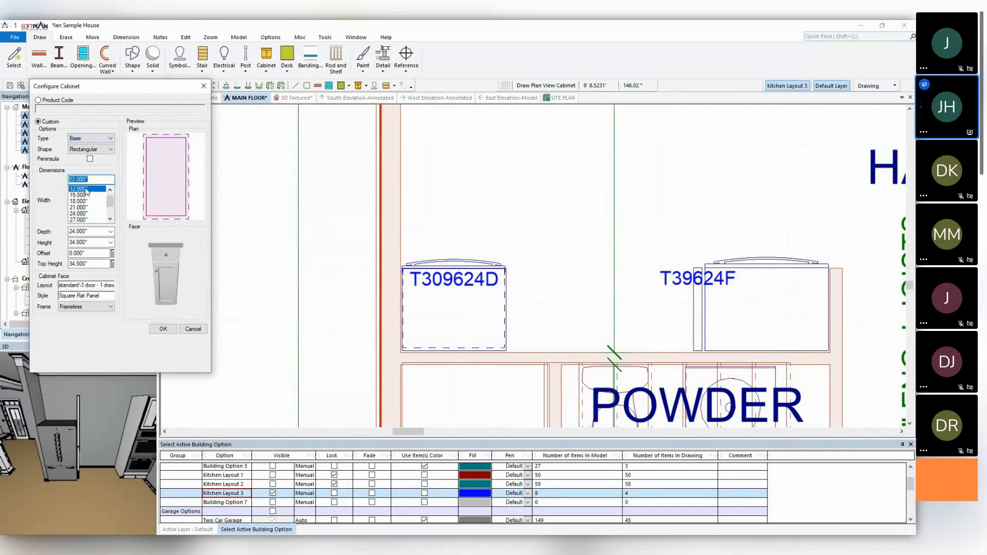
left_click(93, 286)
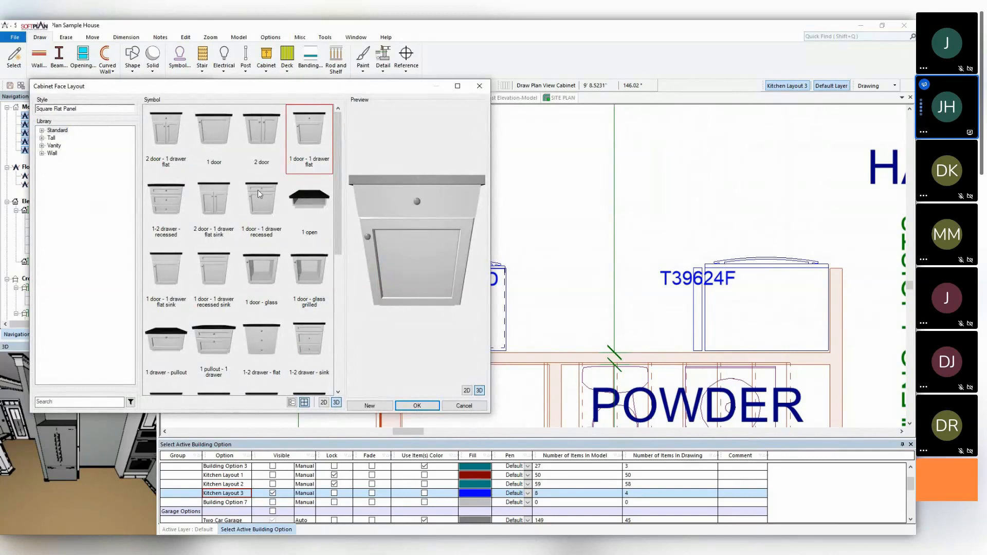
left_click(267, 206)
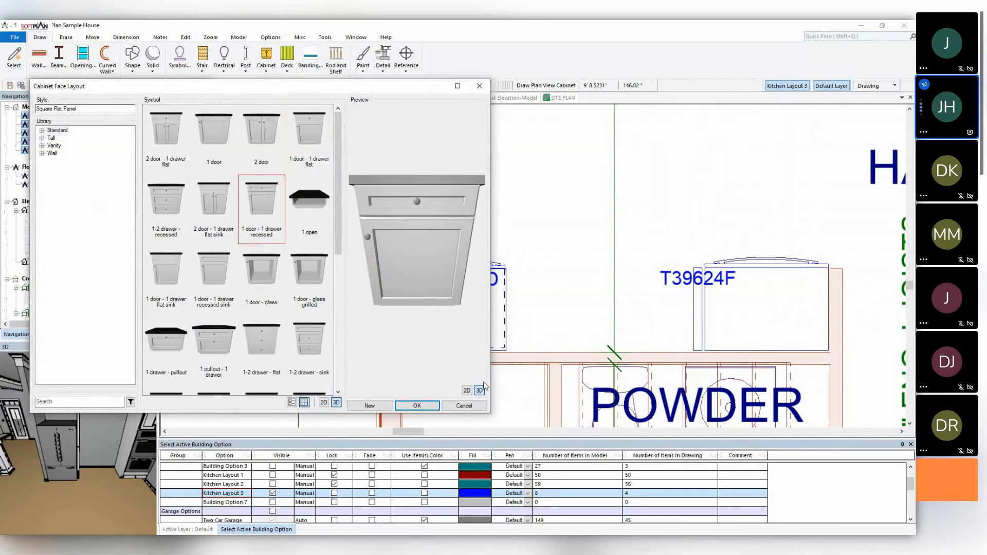
left_click(417, 405)
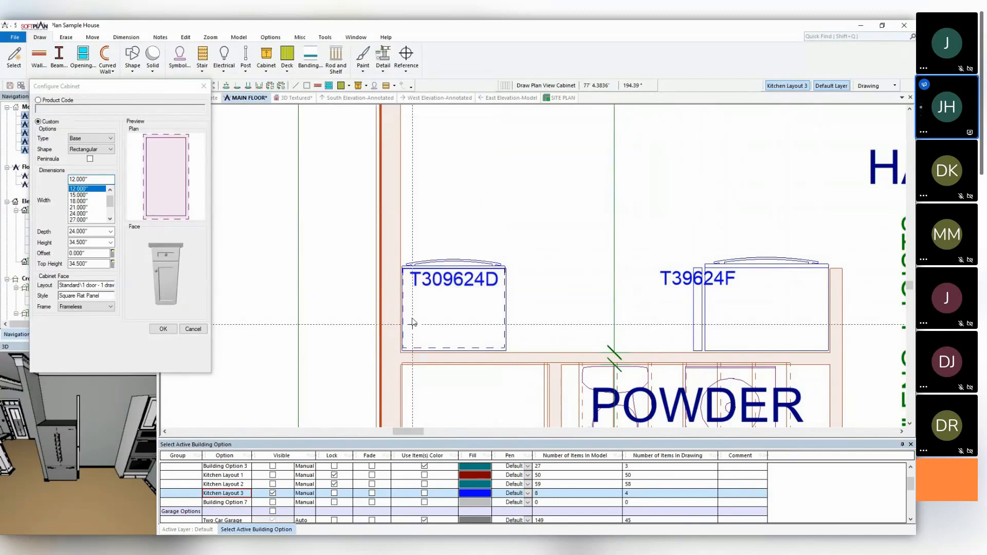
left_click(671, 337)
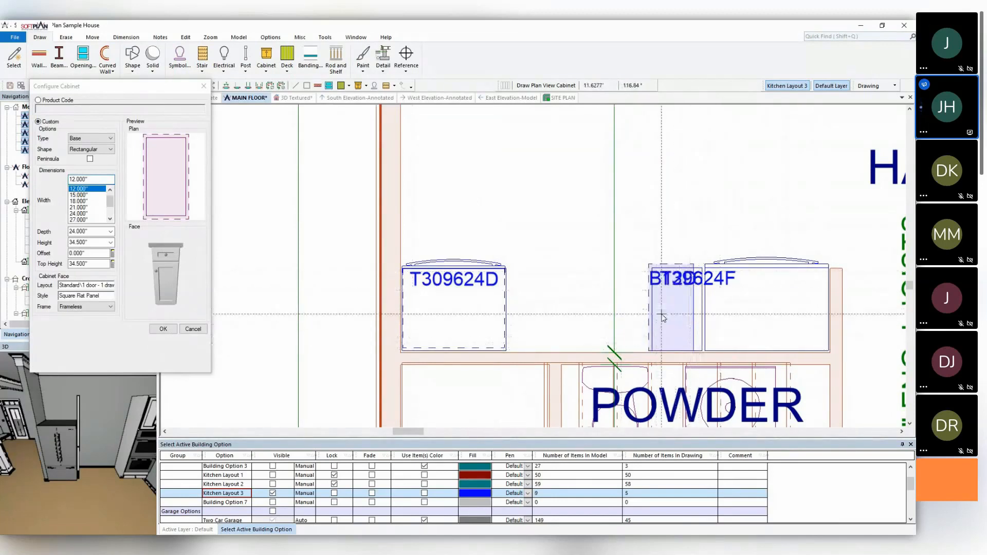
Add a 24" wide base cabinet with the "1-2 drawer - recessed" face next to the 12" base cabinet.
left_click(82, 214)
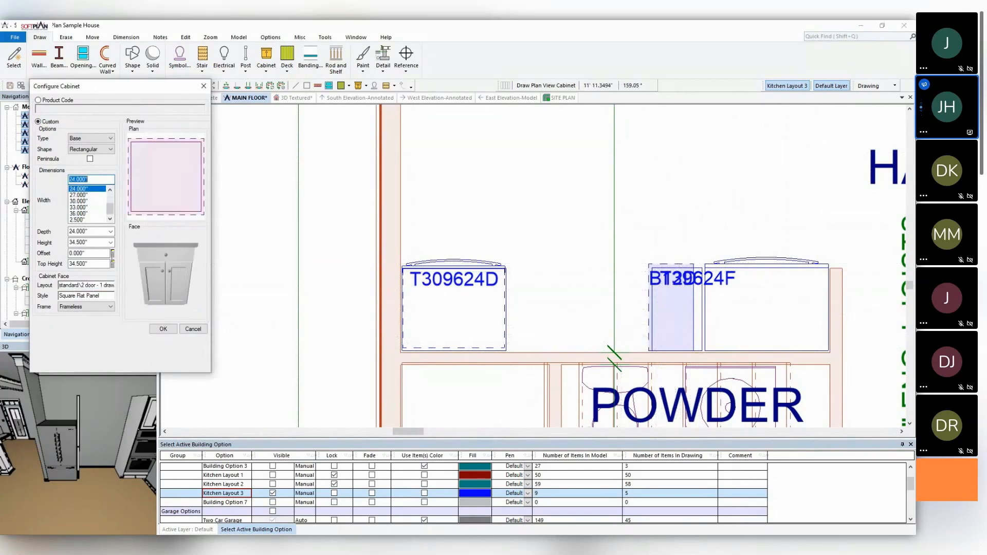
left_click(113, 286)
left_click(166, 203)
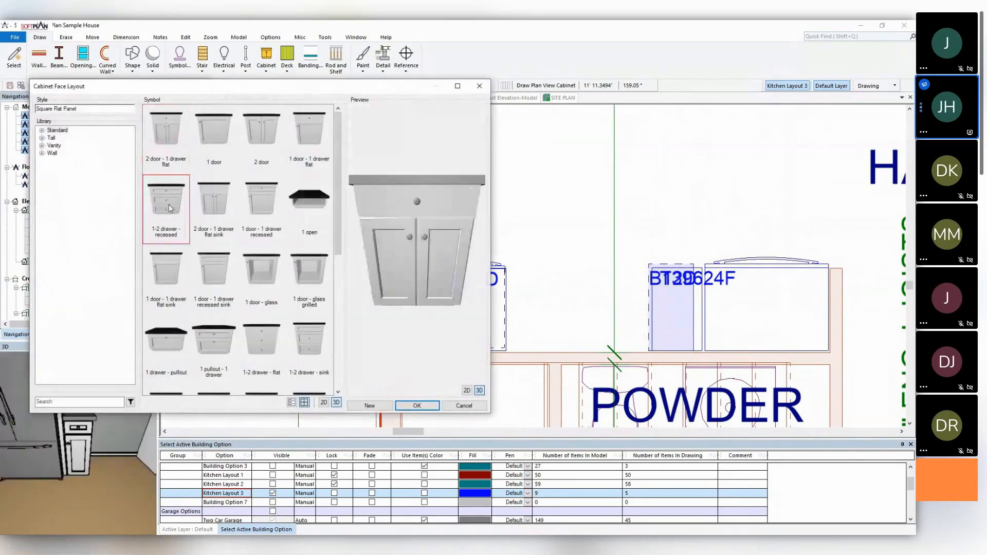
left_click(417, 405)
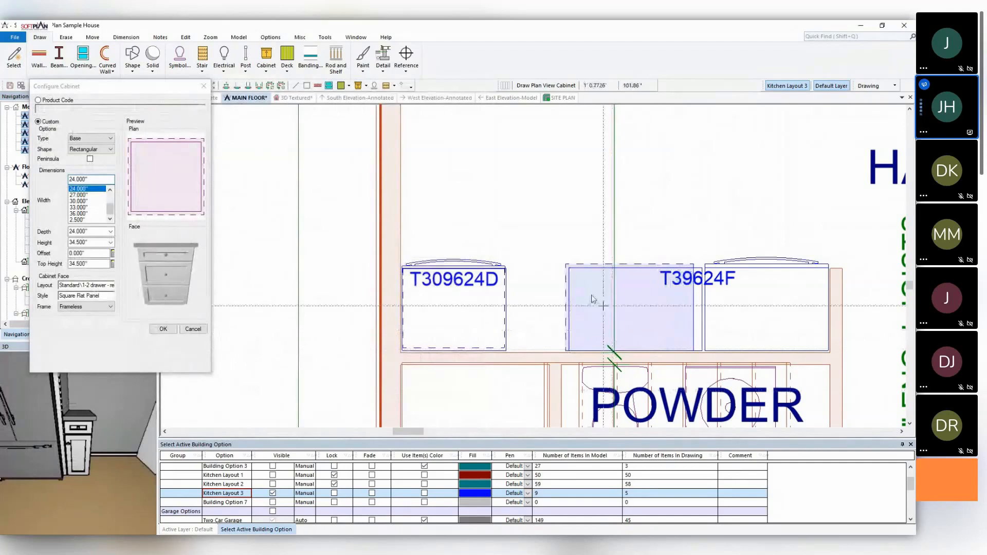
Explode the combined base cabinet run beside the refrigerator into separate cabinets.
left_click(301, 38)
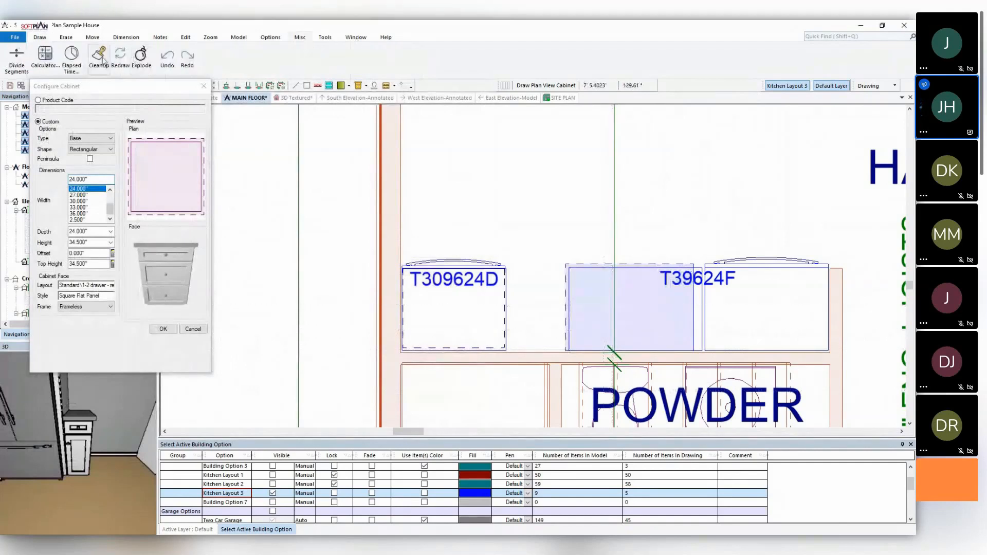
left_click(140, 56)
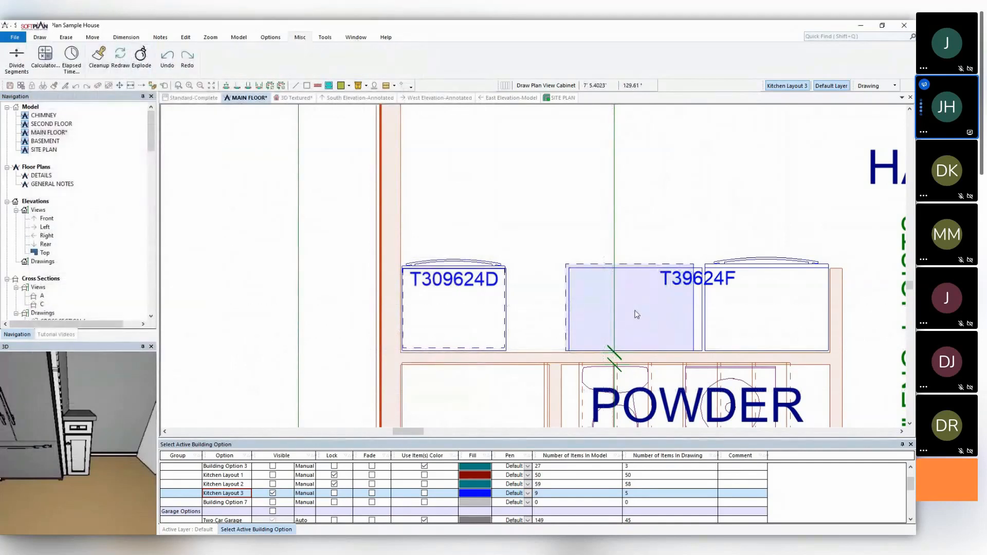
left_click(635, 308)
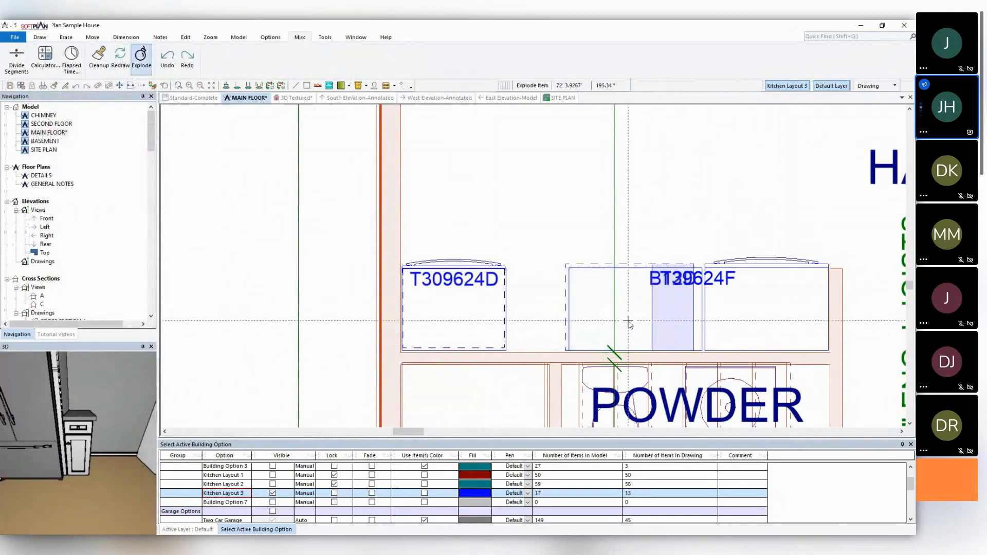
left_click(643, 297)
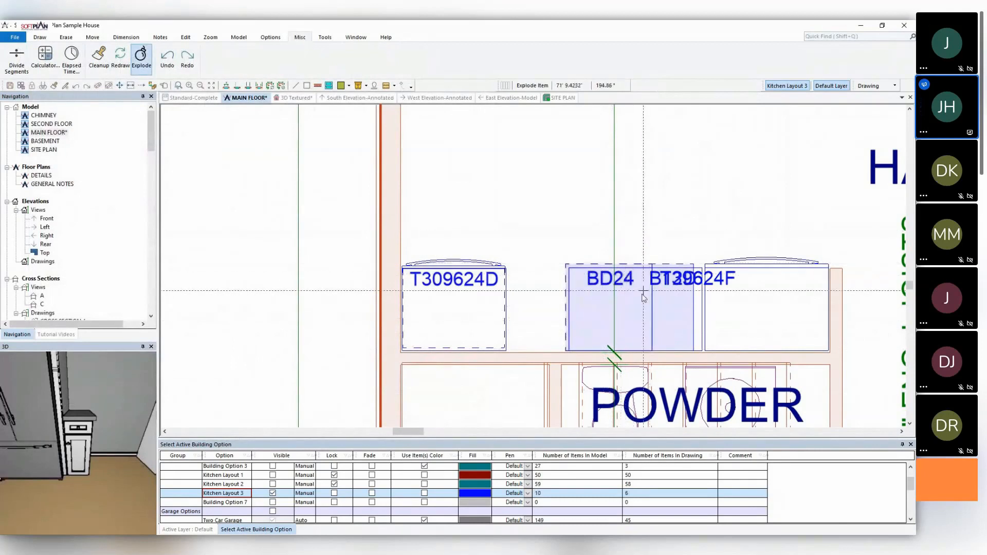
Place another 12" base cabinet like the existing one against the tall oven cabinet, and stretch the drawer base cabinet to meet it.
left_click(39, 37)
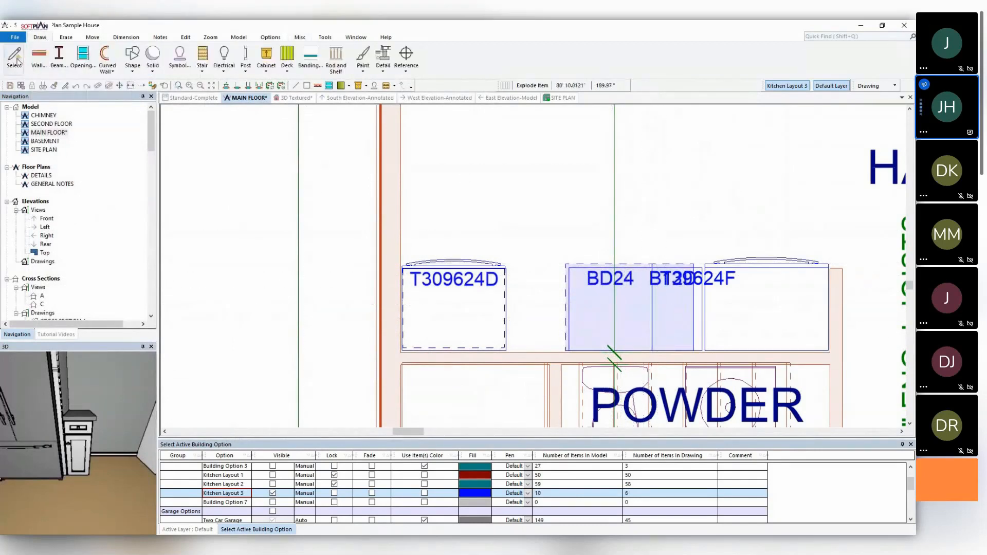
left_click(14, 56)
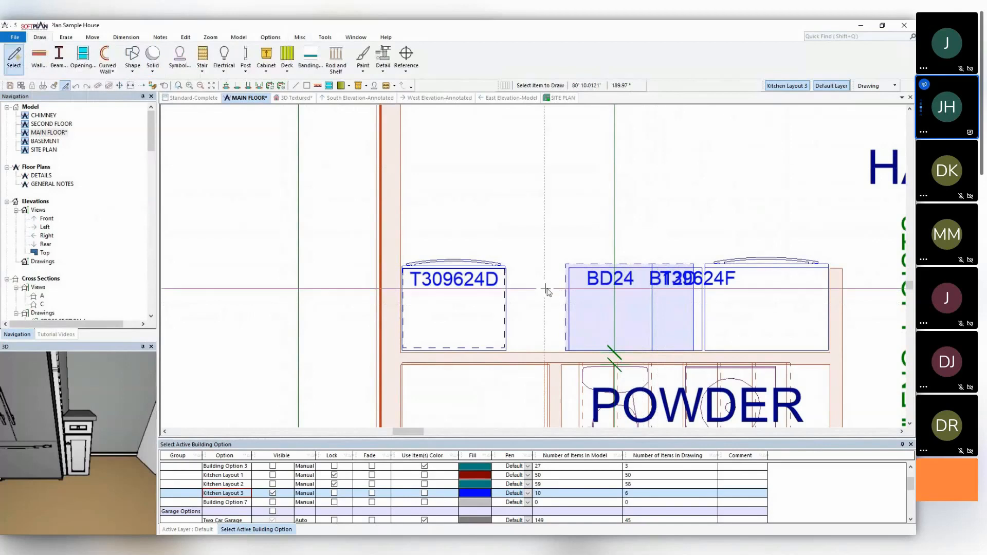
left_click(530, 346)
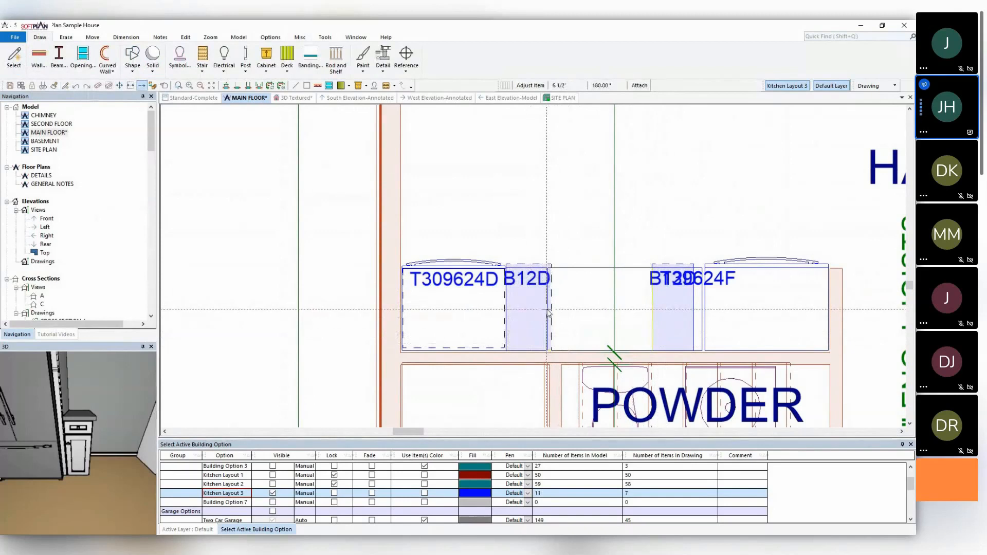
left_click(565, 287)
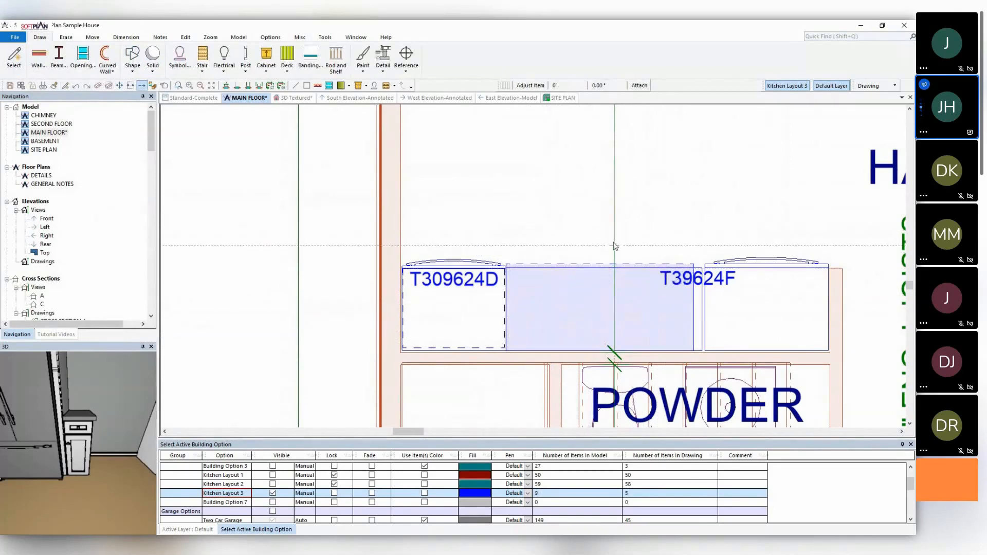
Place a wall cabinet 36" wide and 24" deep with a 96" top height above the refrigerator.
left_click(294, 97)
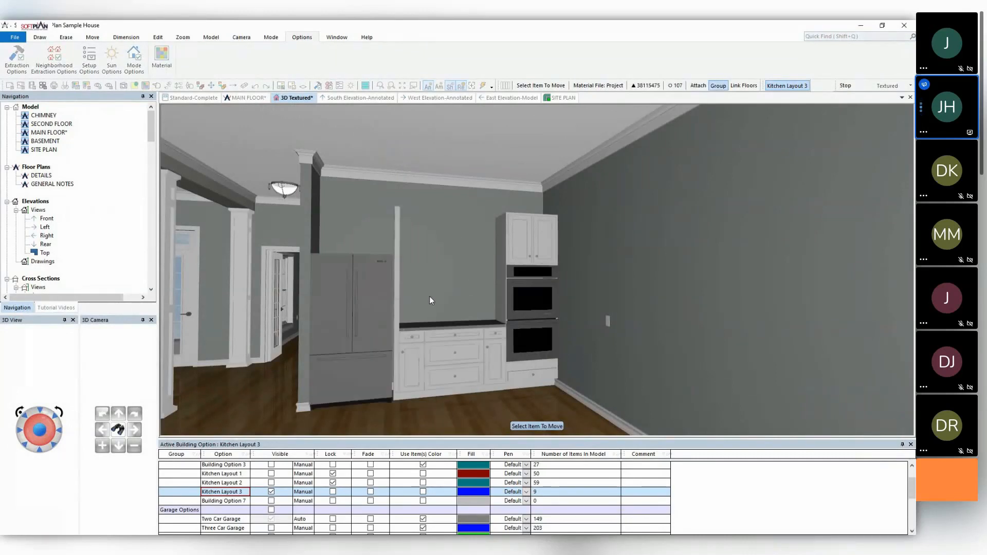
scroll(430, 296, "down", 2)
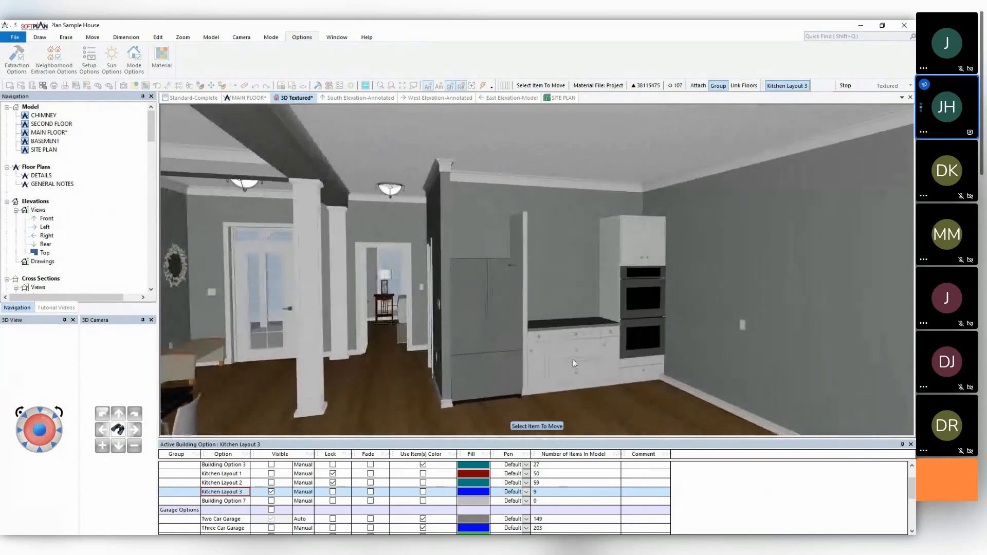
middle_click_drag(572, 360, 566, 360)
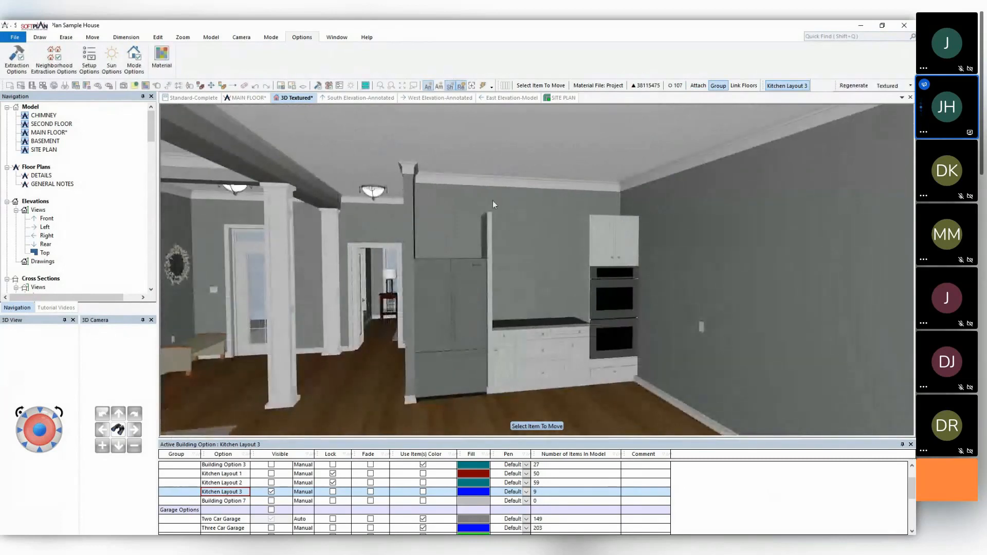
left_click(249, 98)
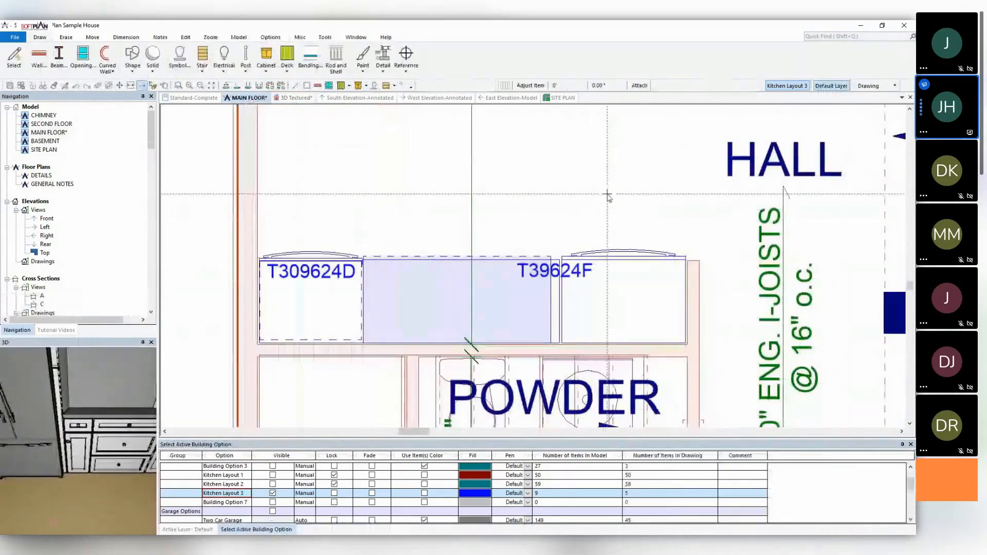
left_click(266, 58)
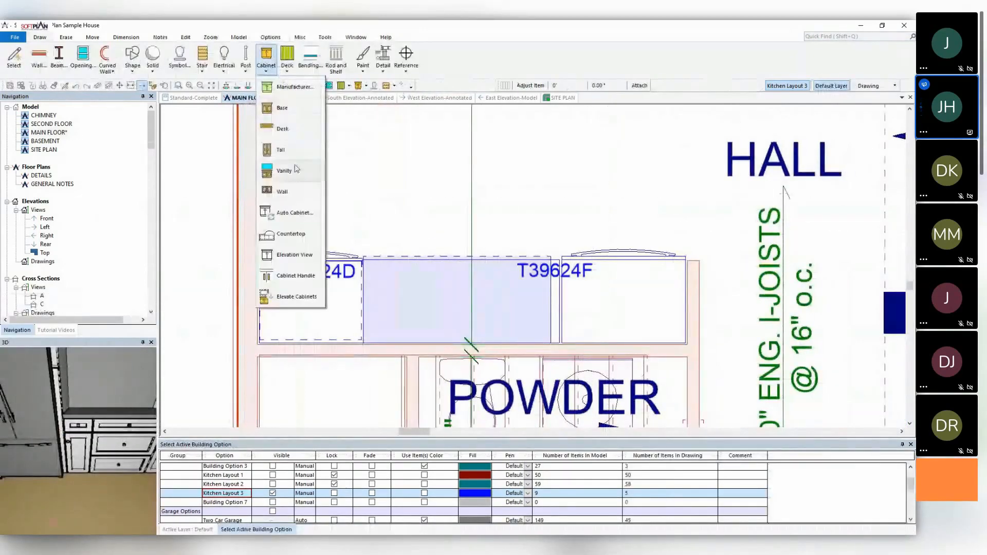
left_click(288, 191)
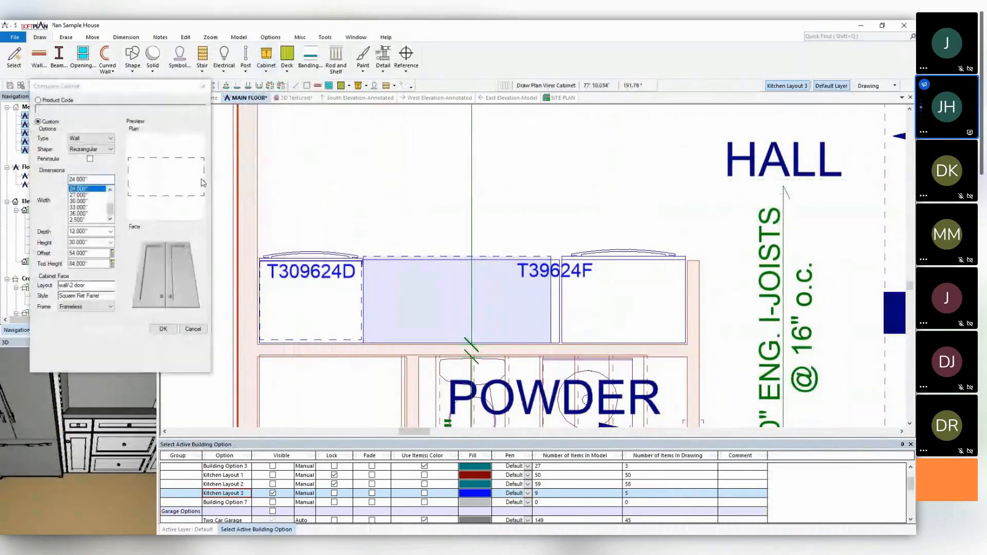
left_click(83, 213)
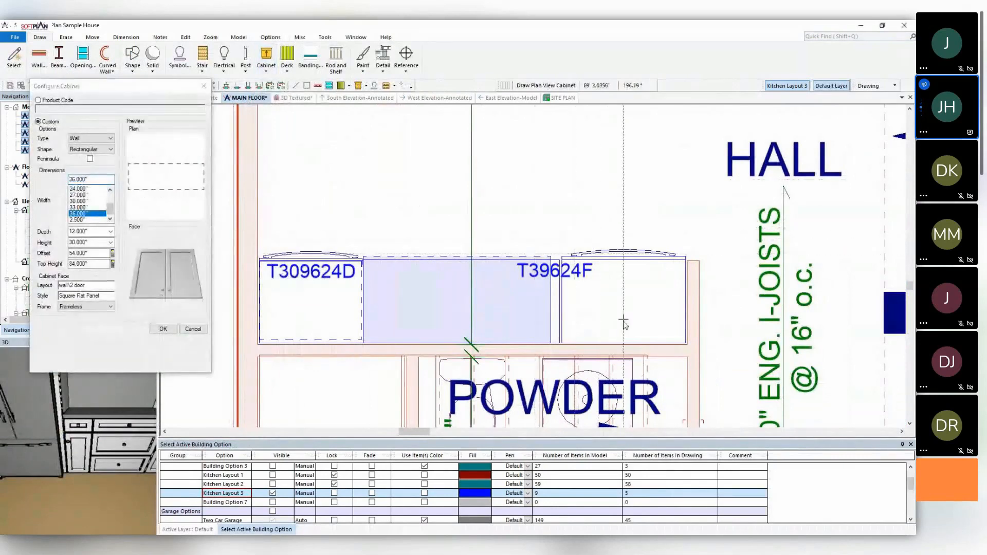
left_click(109, 233)
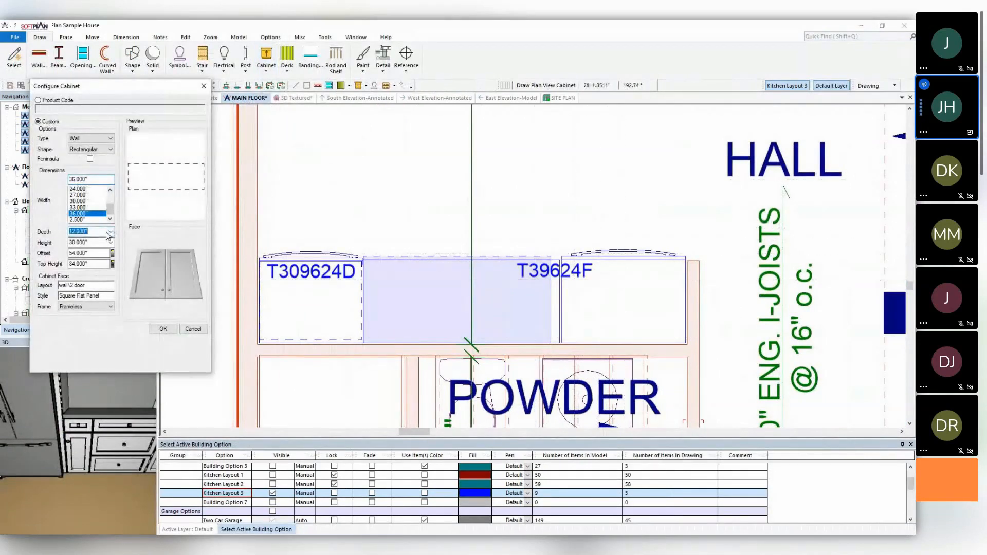
type("24")
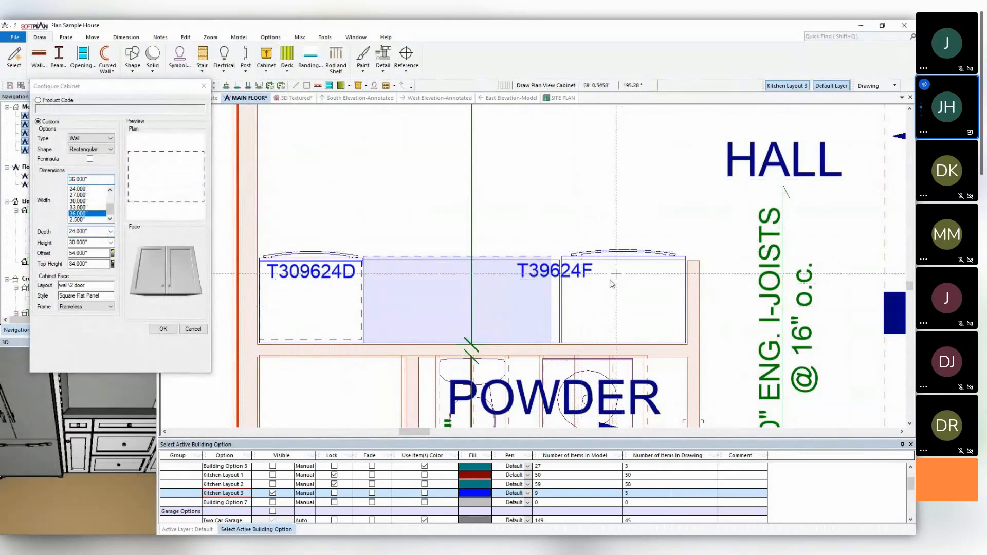
left_click(98, 261)
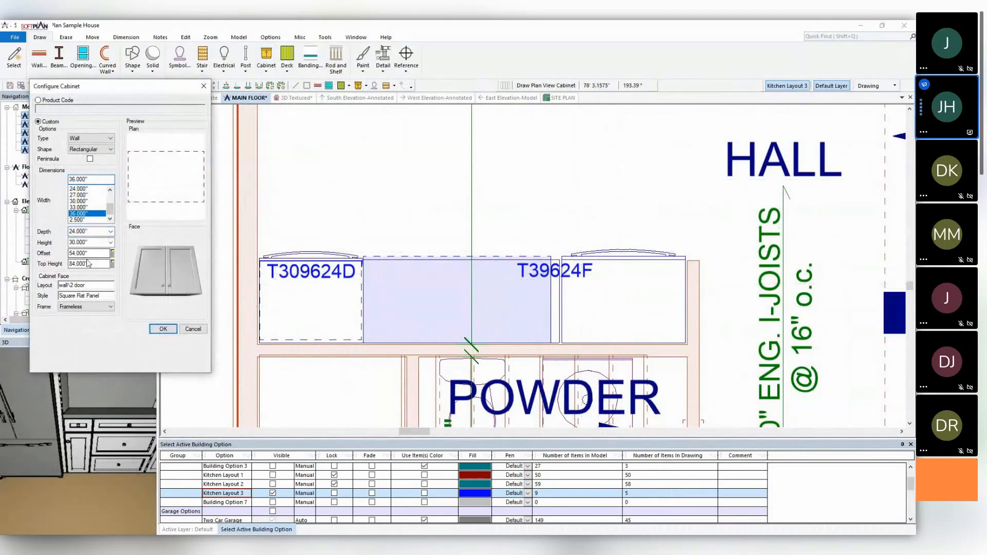
type("96")
left_click(629, 340)
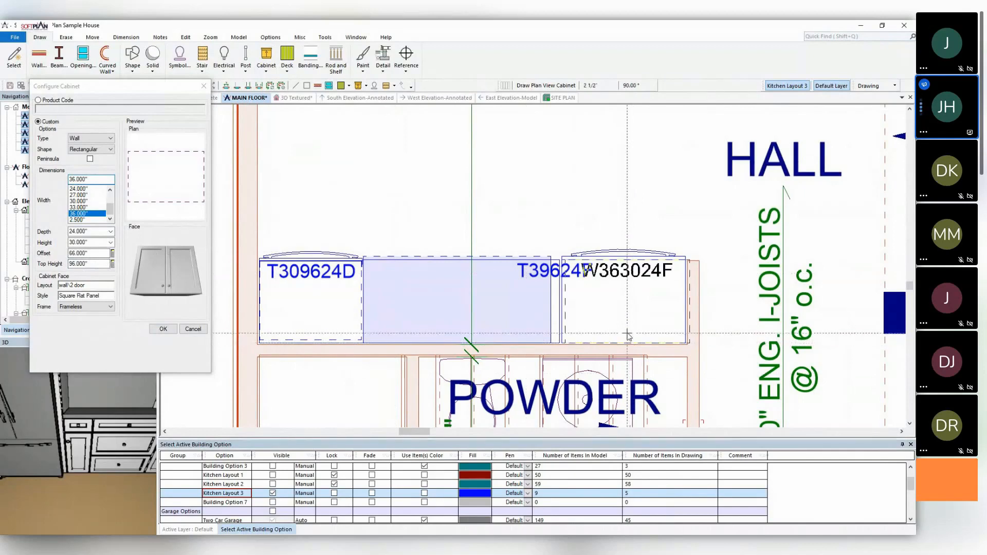
key("Escape")
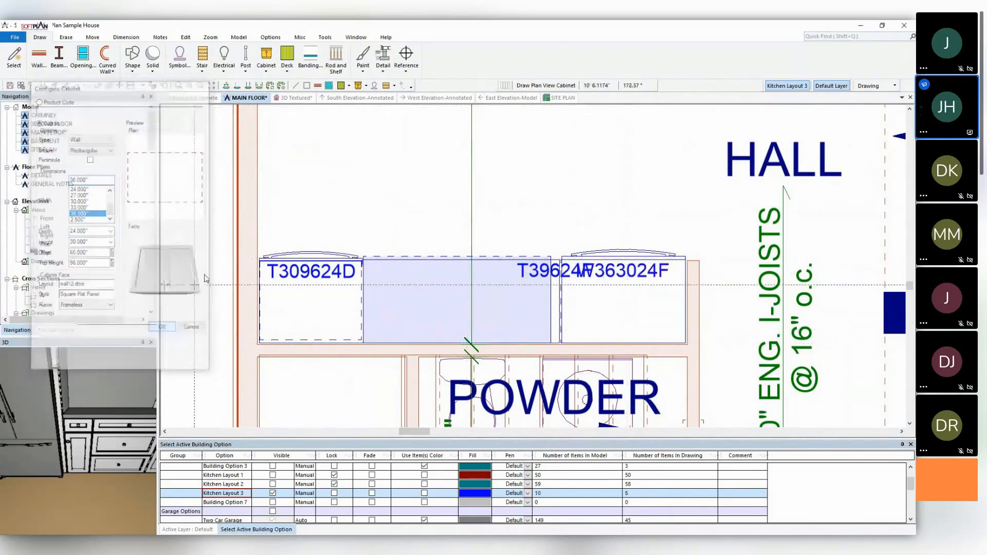
Set the height of the wall cabinet above the refrigerator to 24" in the 3D view.
left_click(294, 98)
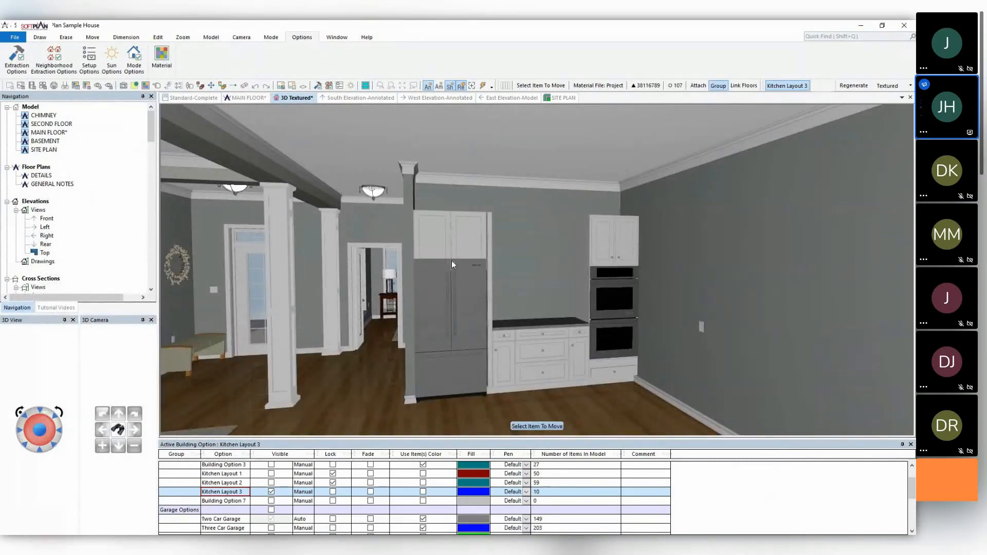
right_click(451, 243)
left_click(479, 266)
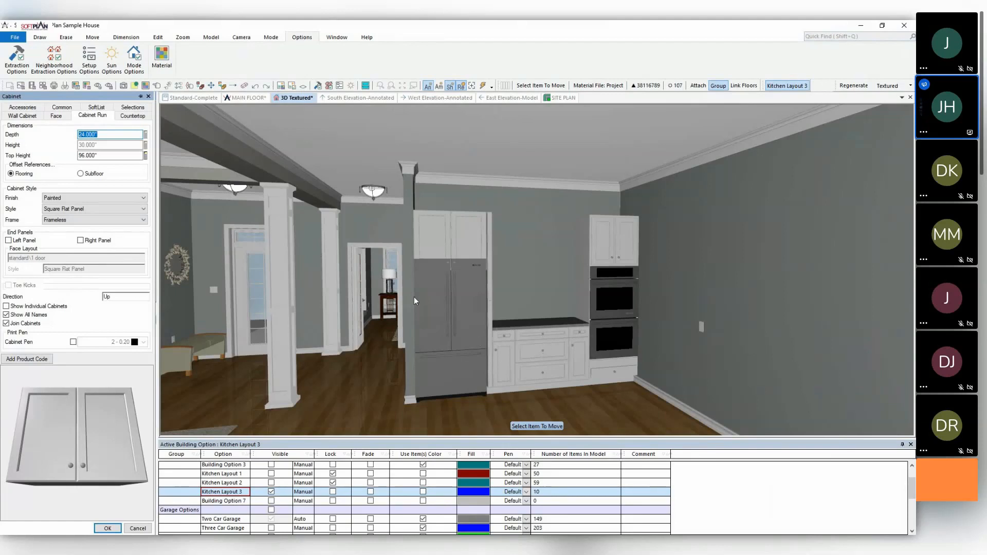
left_click(19, 114)
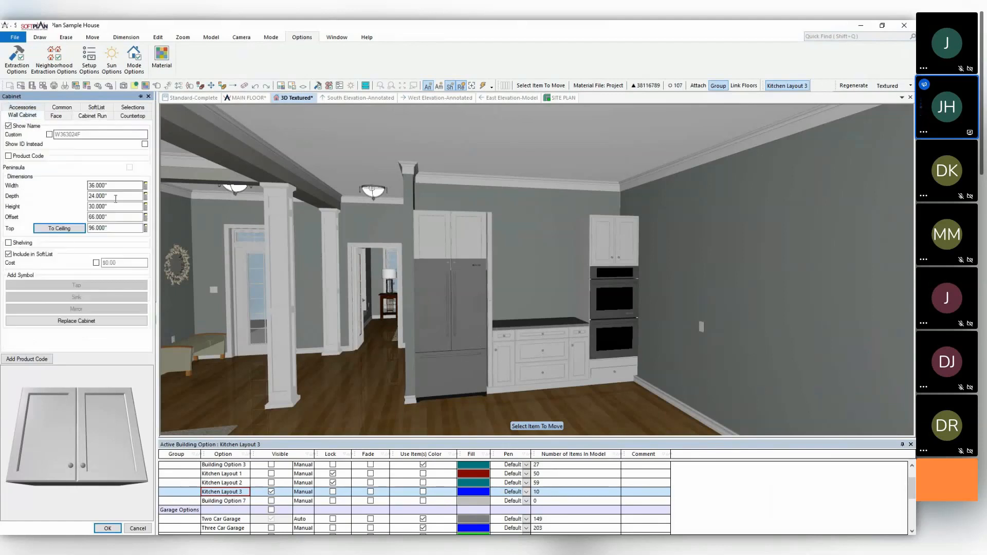
left_click(113, 207)
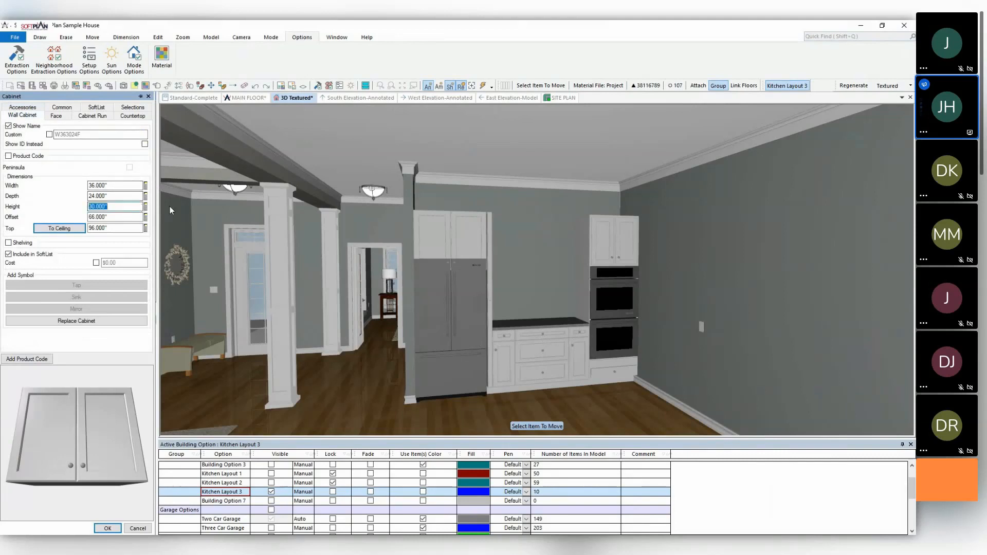
type("24")
key("Return")
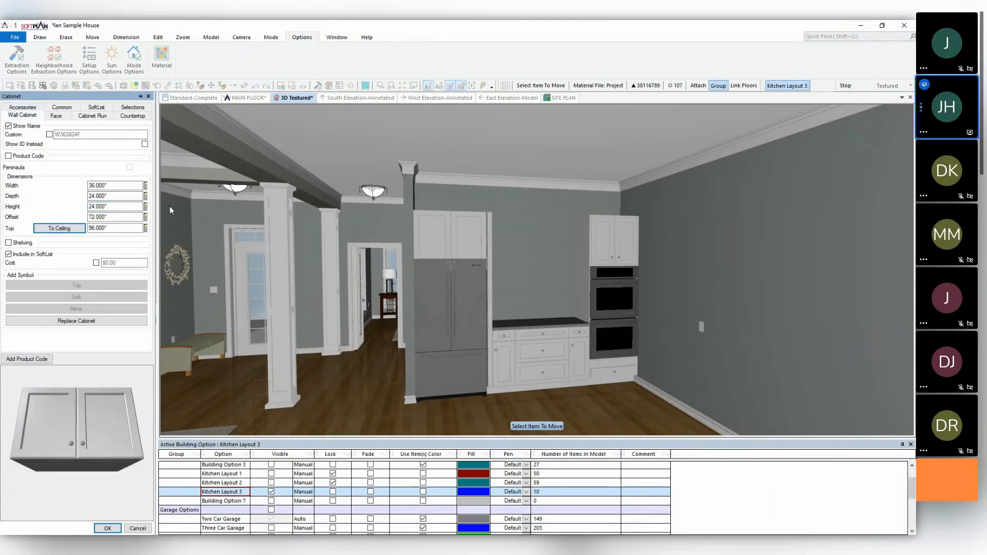
left_click(117, 226)
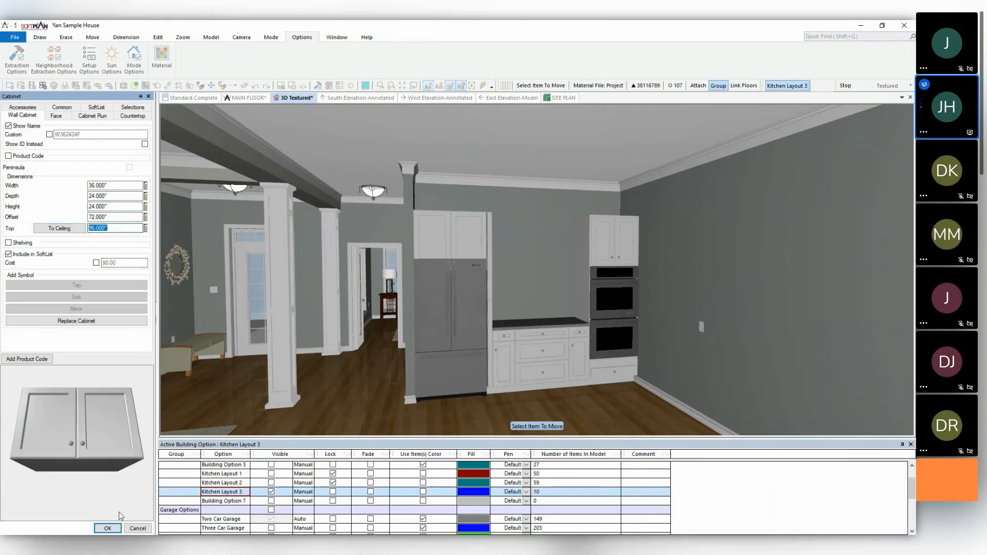
left_click(108, 528)
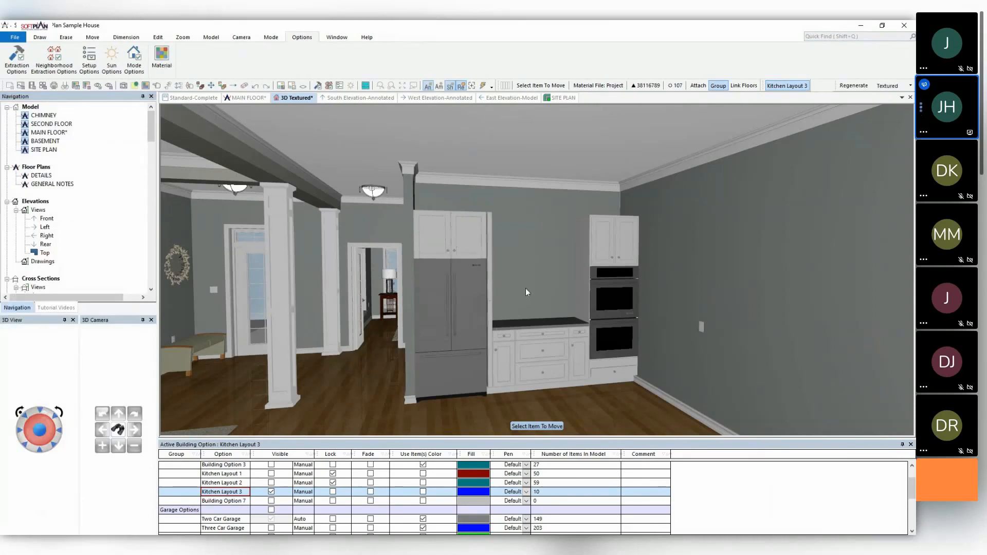
Erase the GFI outlet from the long wall beside the oven cabinet.
middle_click_drag(545, 295, 589, 308)
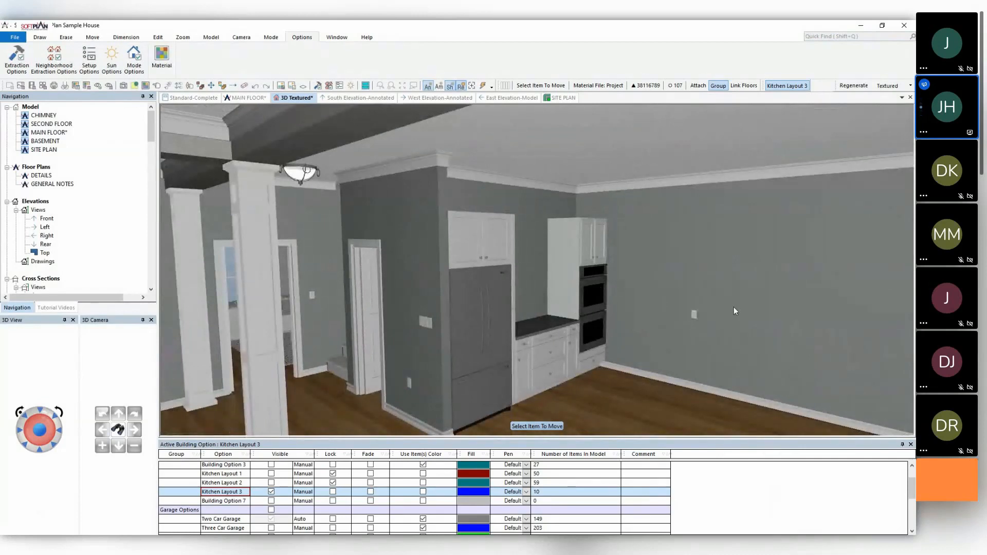
right_click(692, 317)
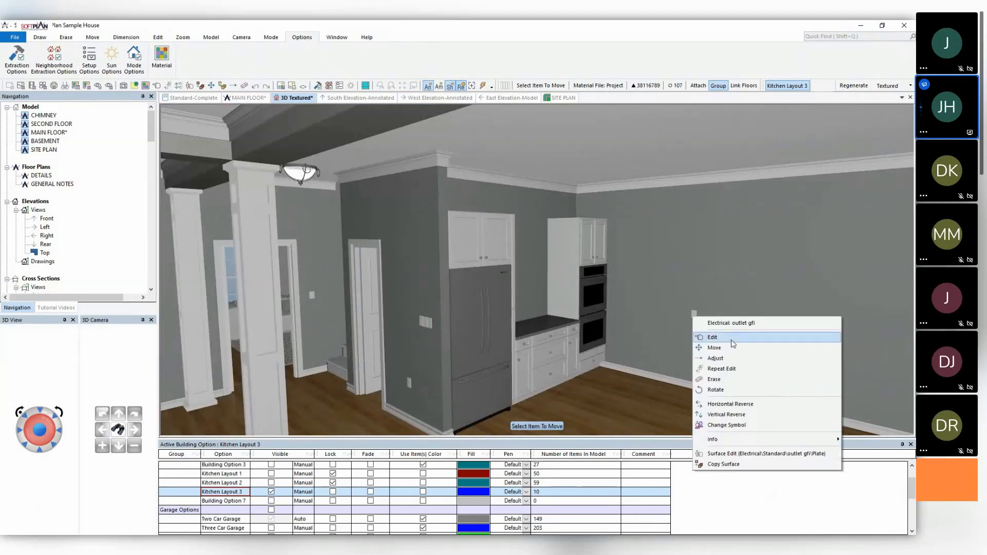
left_click(730, 380)
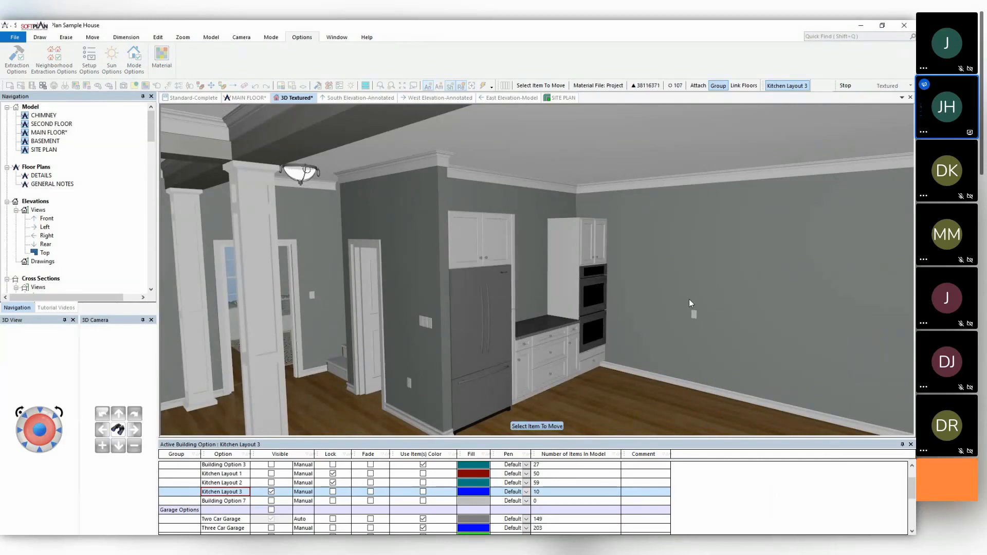
Place a "32X80 GLASS 1" French exterior door in the long wall near the oven cabinet.
middle_click_drag(689, 300, 610, 261)
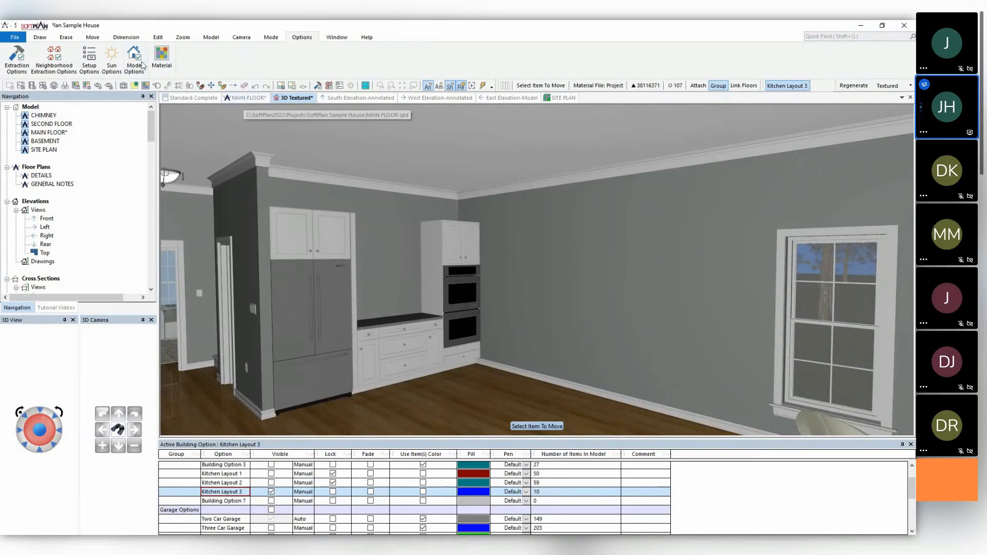
left_click(45, 40)
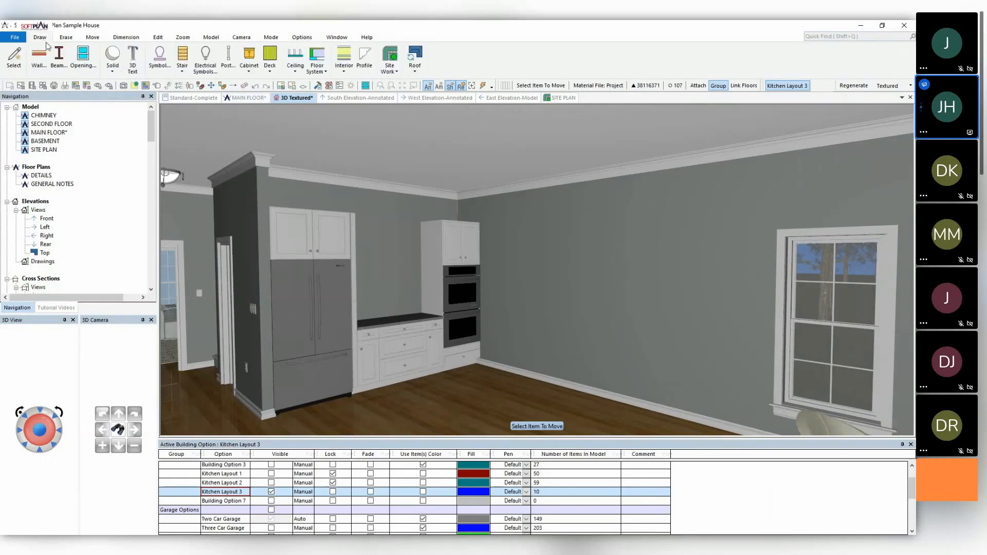
left_click(83, 57)
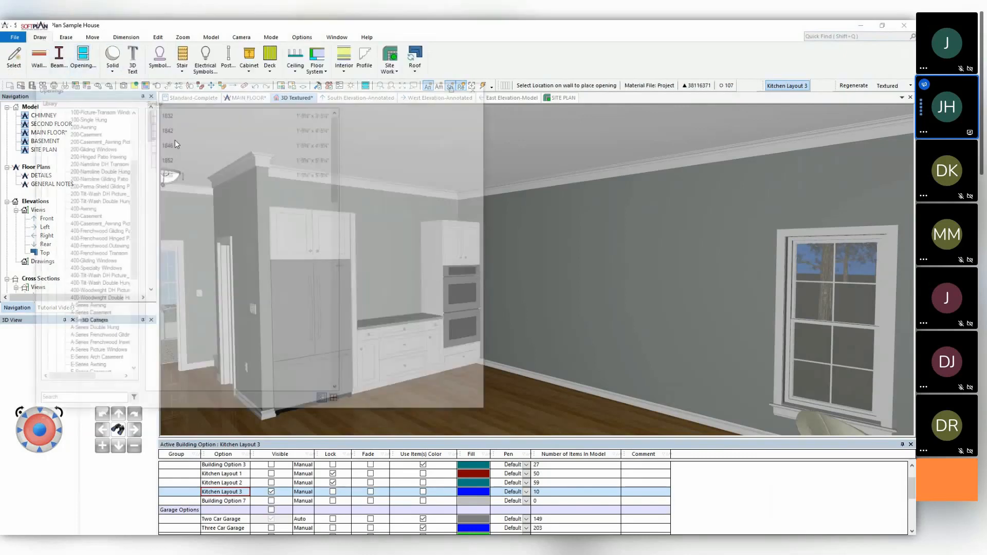
scroll(131, 133, "up", 5)
double_click(58, 135)
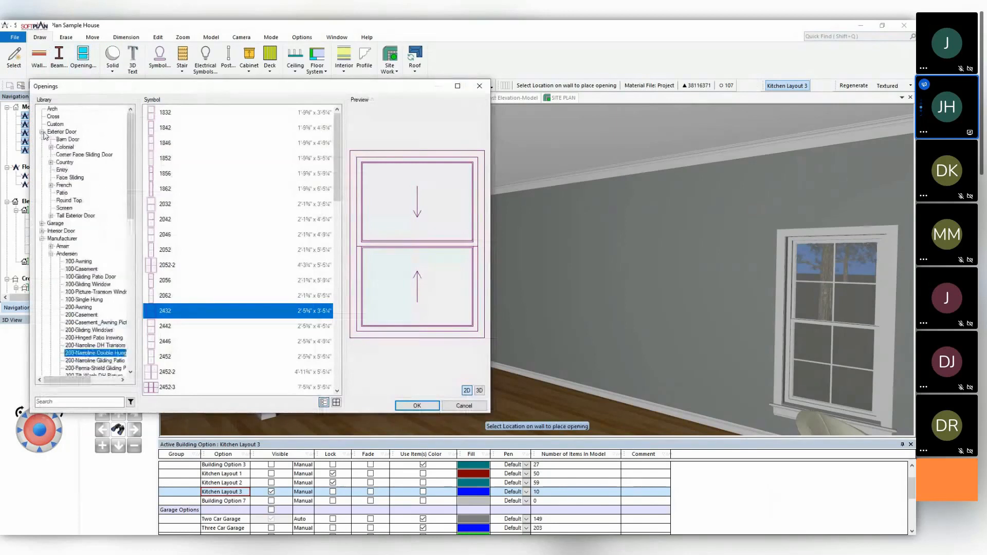
left_click(51, 185)
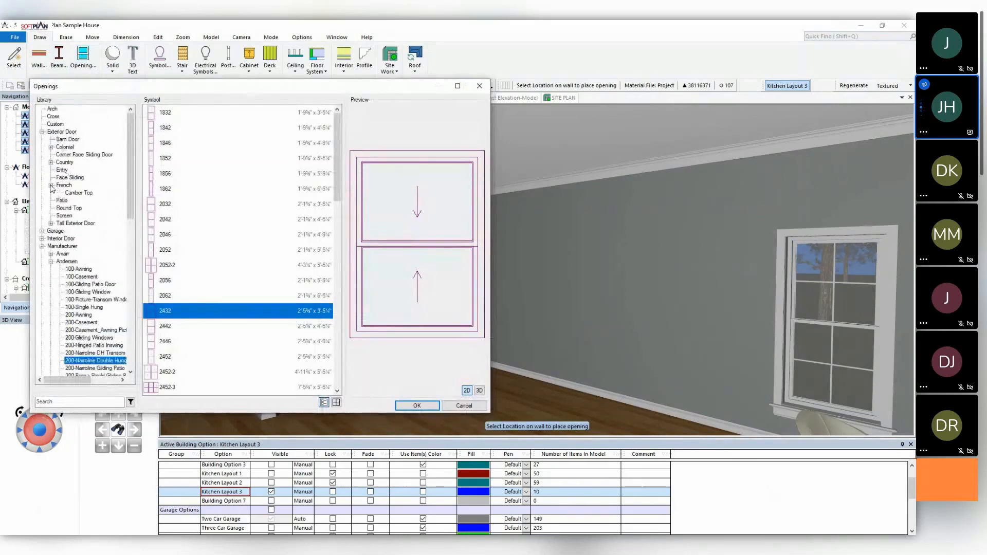
left_click(64, 185)
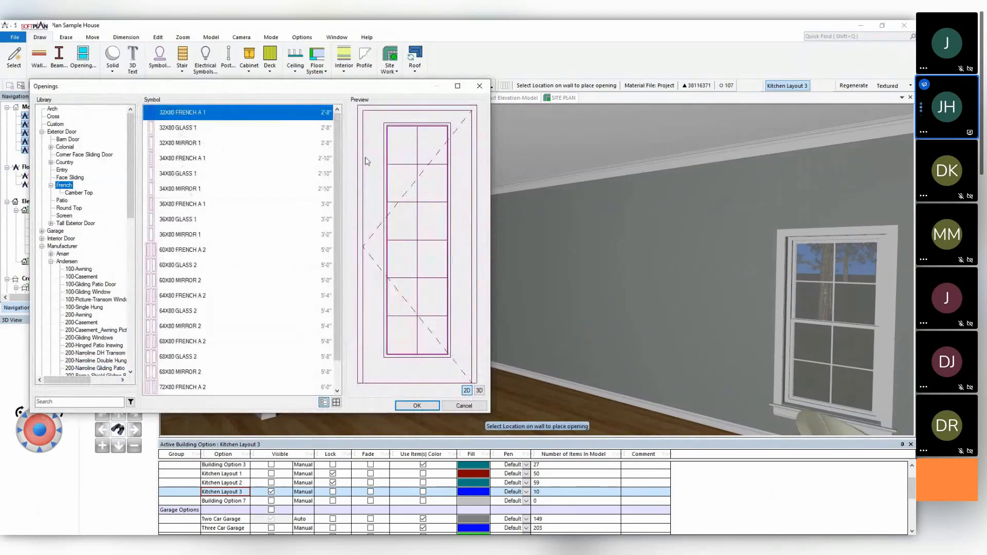
left_click(181, 127)
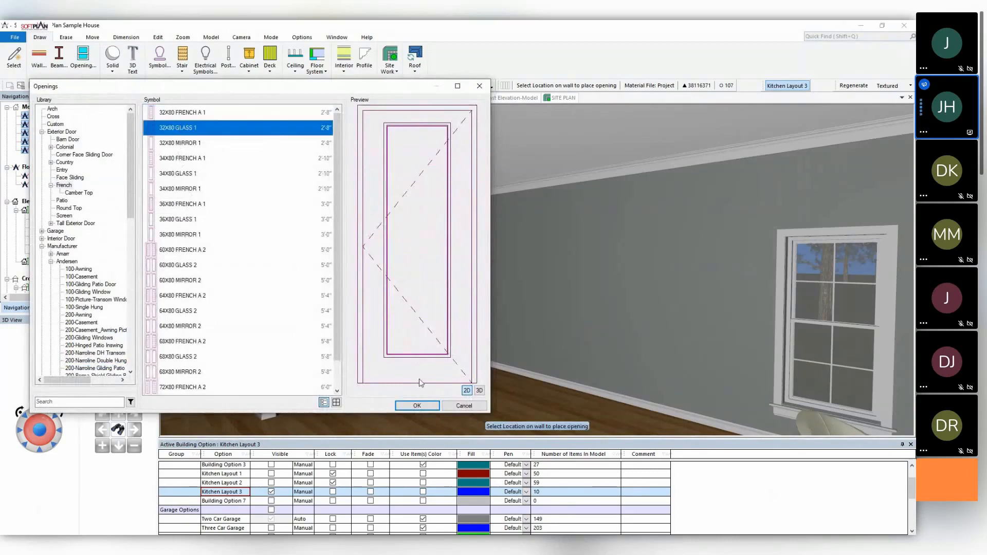
left_click(417, 405)
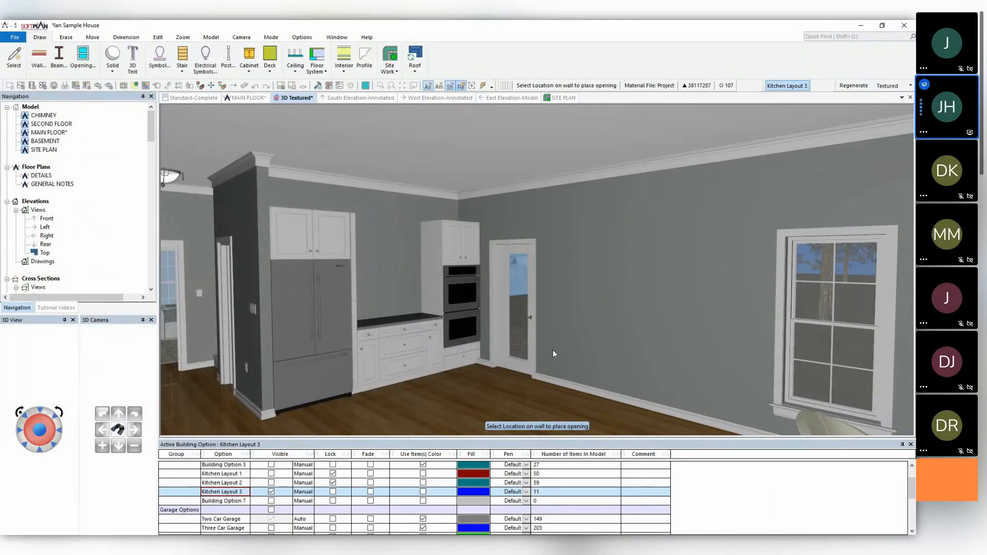
Move the glass door about 10 1/2" along the exterior wall toward the oven cabinet in the main floor plan.
left_click(247, 97)
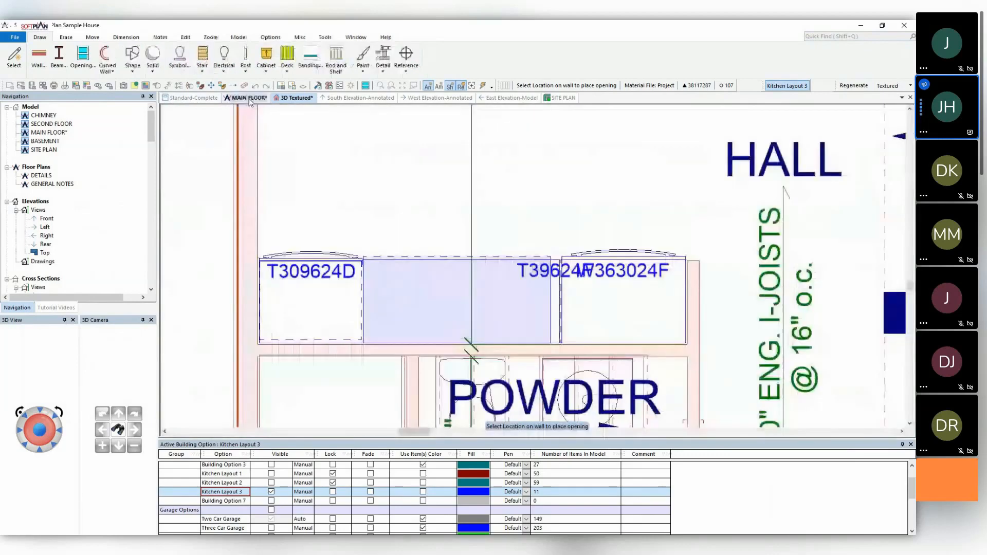
scroll(378, 222, "down", 1)
middle_click_drag(378, 223, 439, 284)
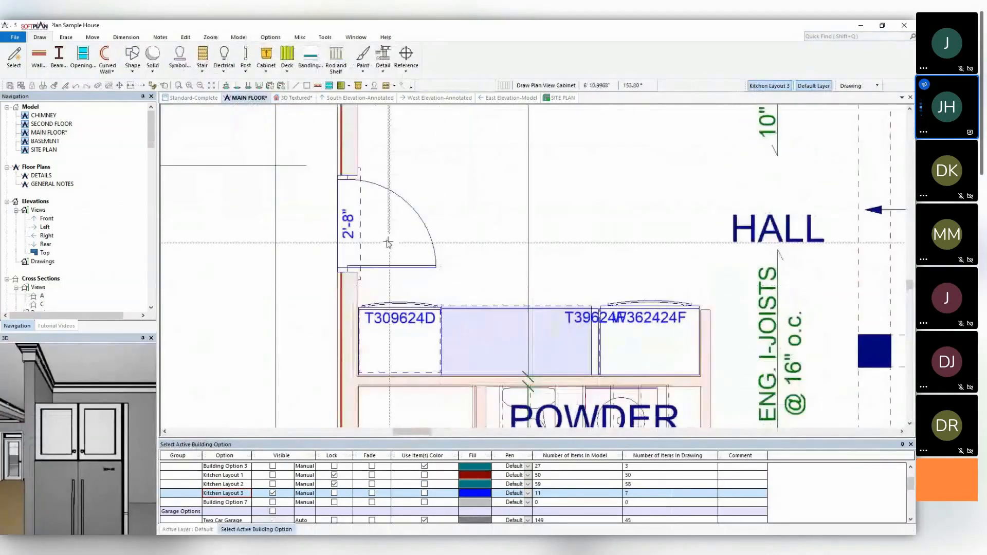
left_click_drag(351, 187, 353, 217)
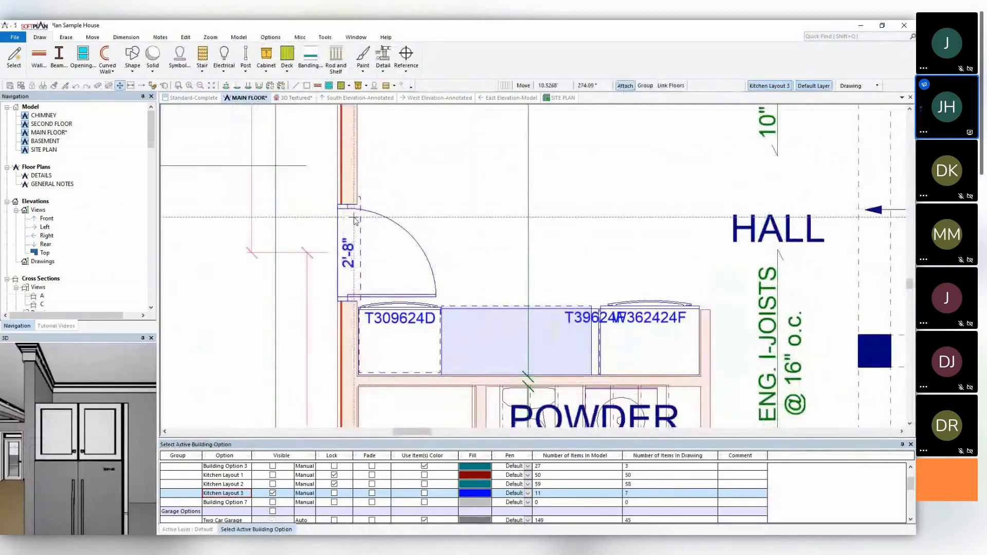
scroll(357, 232, "down", 1)
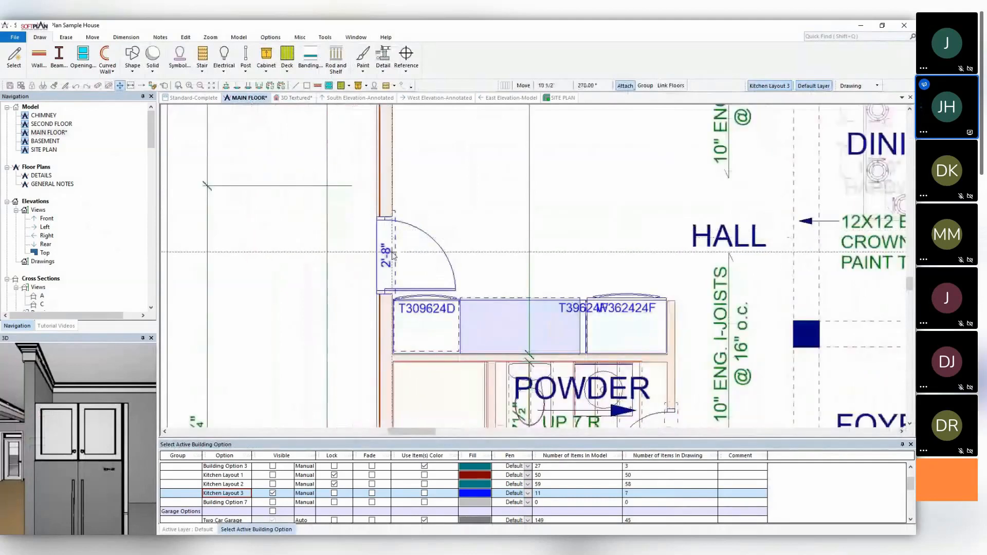
Reverse the hinge side of the 2'-8" glass exterior door beside the oven cabinet.
right_click(393, 255)
left_click(437, 272)
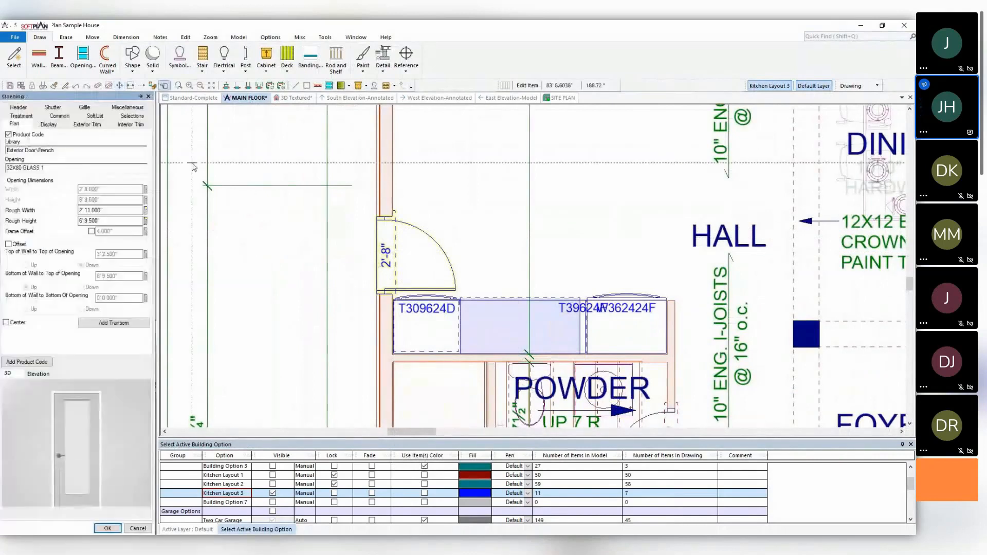
left_click(52, 125)
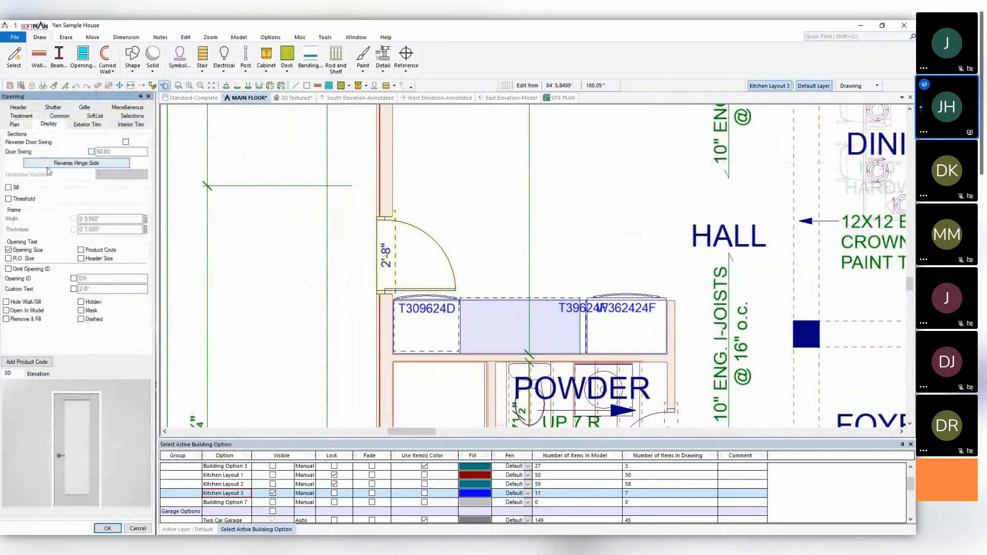
left_click(76, 164)
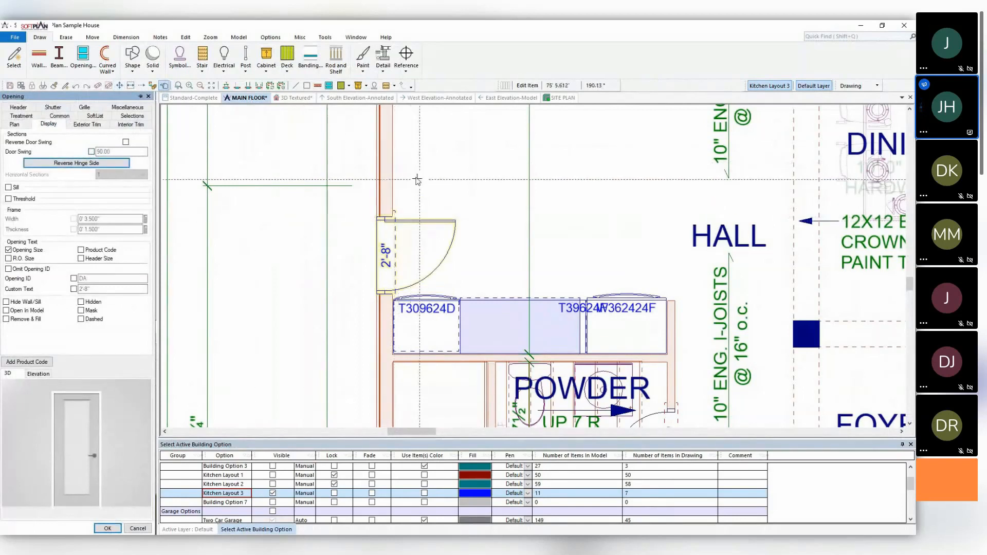
left_click(106, 530)
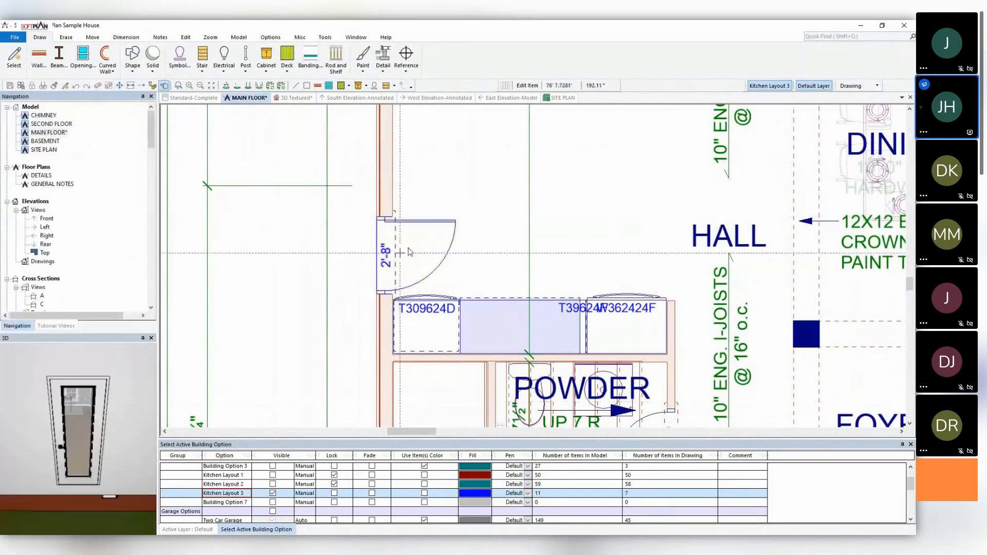
Place a 24" wide base cabinet with the "2 door - 1 drawer flat" face on the exterior wall beside the glass door.
scroll(493, 200, "down", 1)
scroll(493, 200, "down", 2)
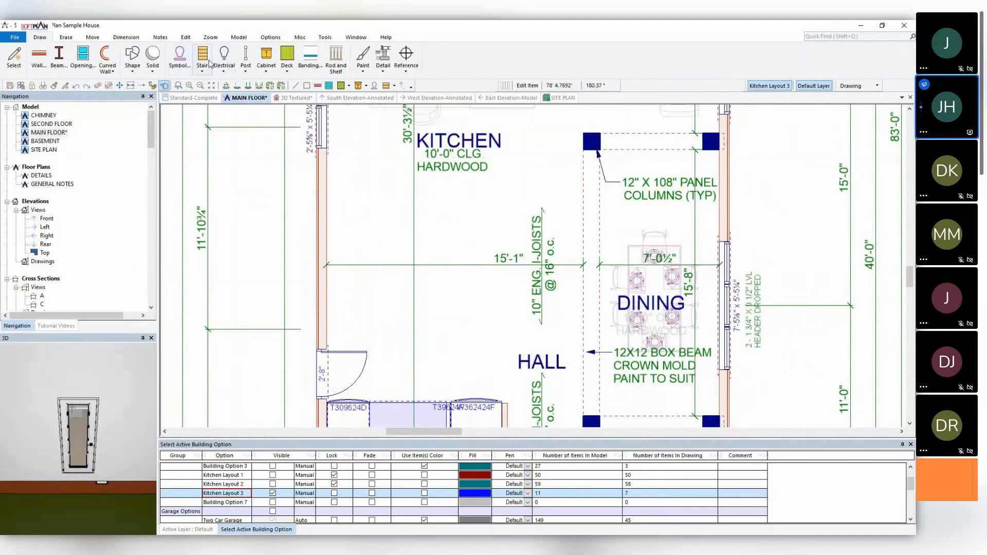
left_click(267, 59)
left_click(282, 108)
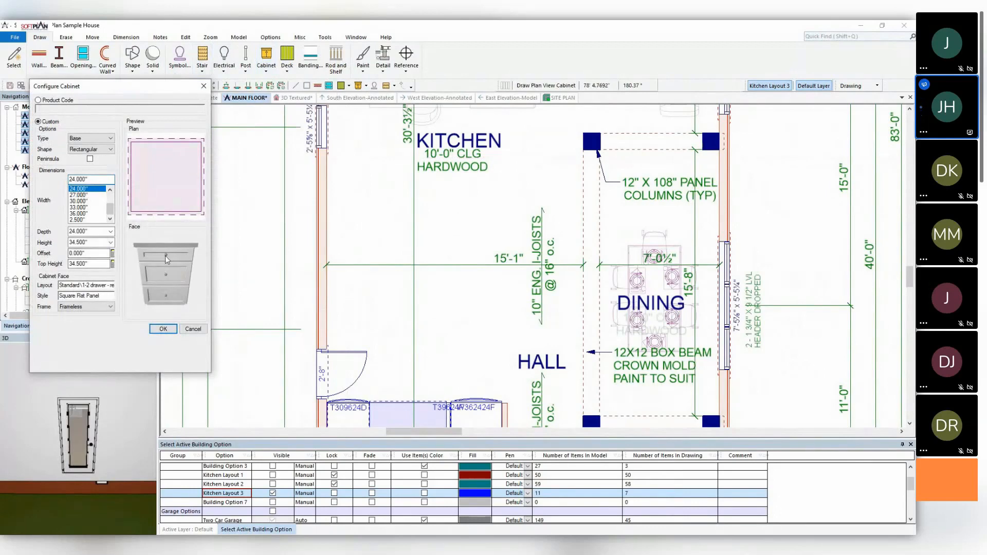
left_click(87, 285)
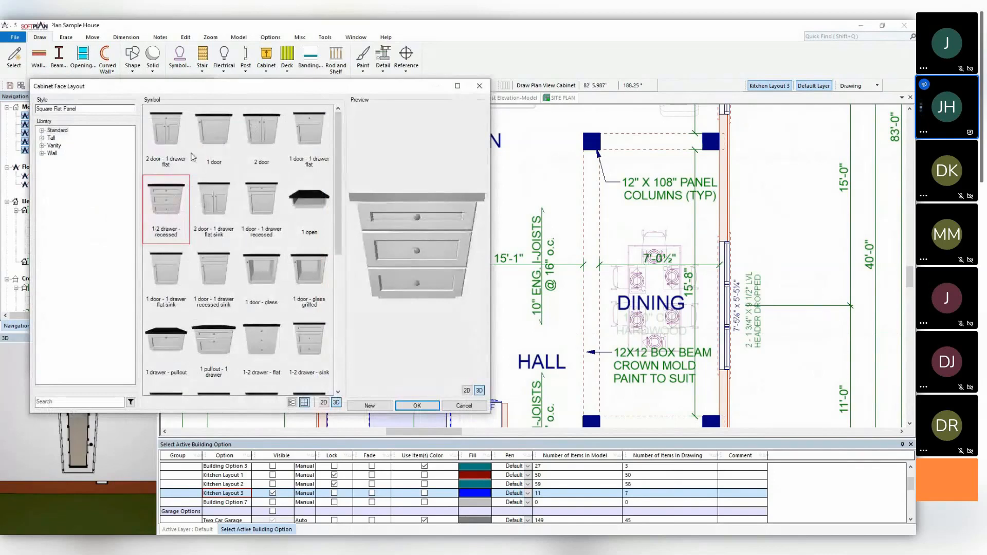
left_click(167, 138)
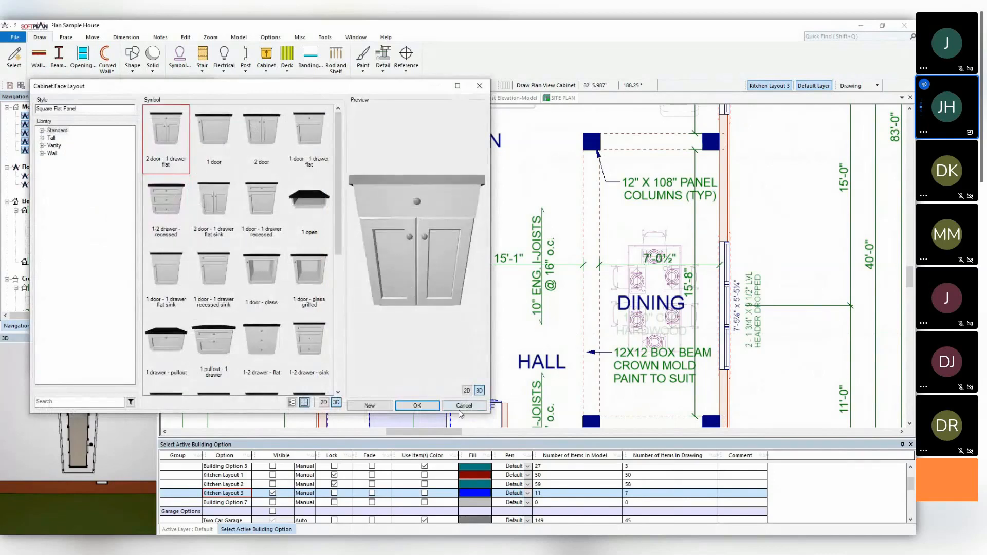
left_click(435, 406)
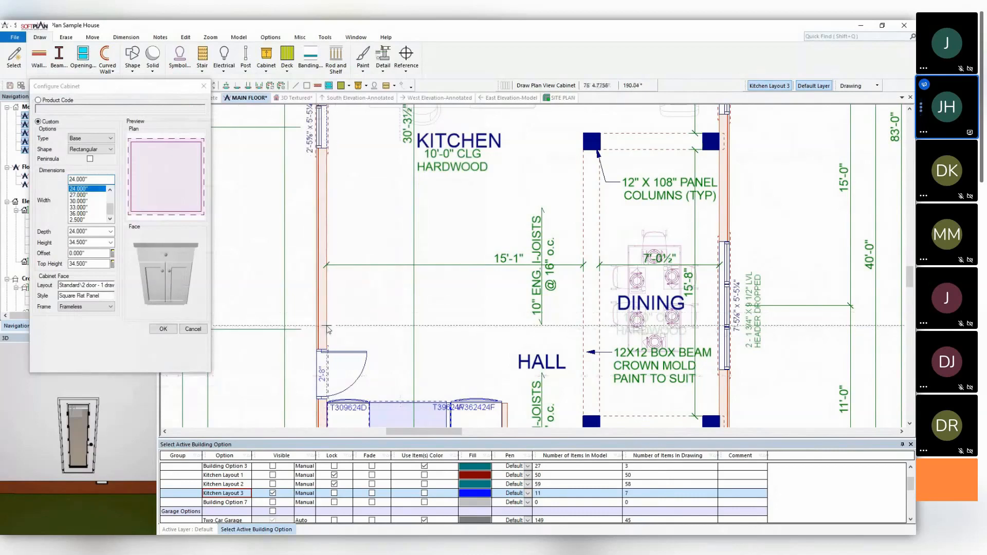
left_click(336, 328)
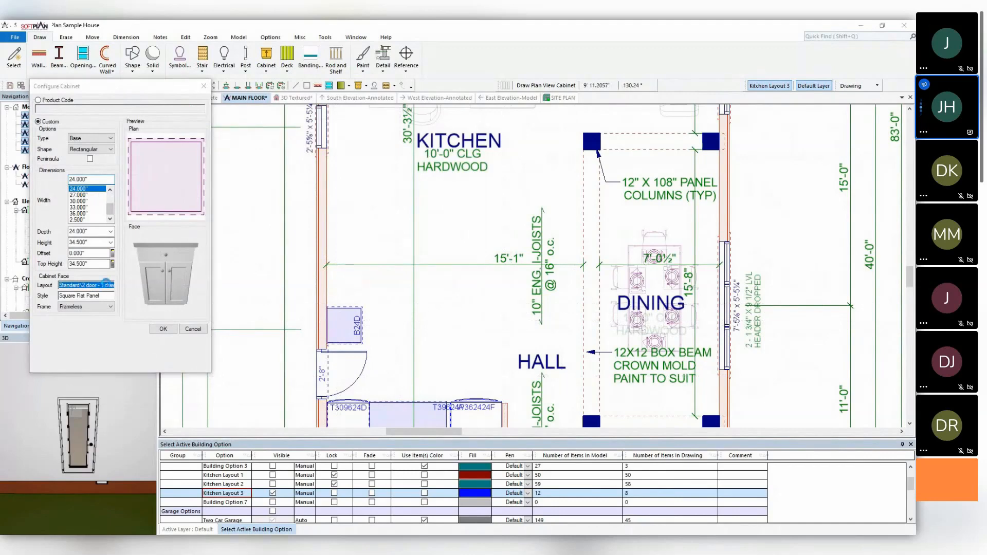
Place a 24" base cabinet with the "1-2 drawer - recessed" face against the two-door cabinet, on its side away from the glass door.
left_click(176, 212)
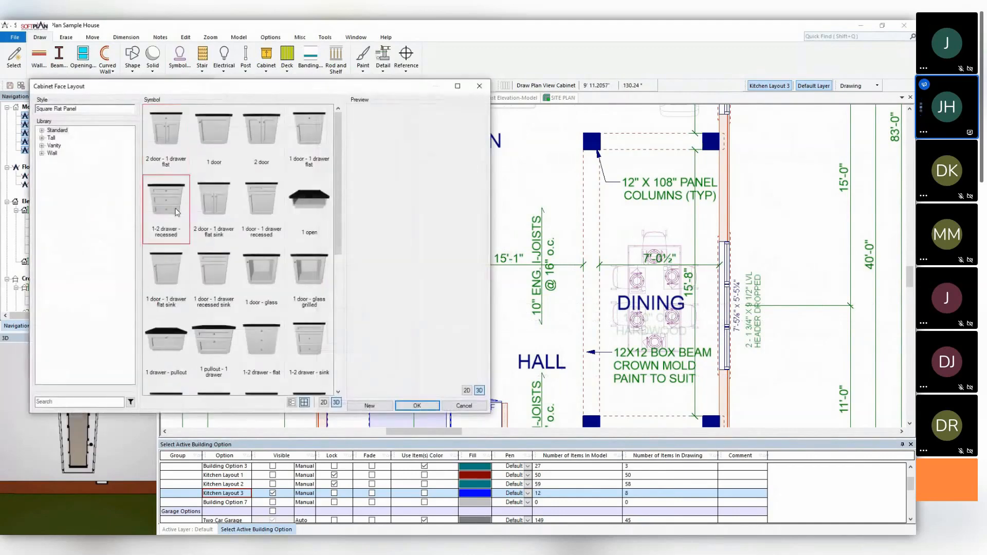
left_click(417, 406)
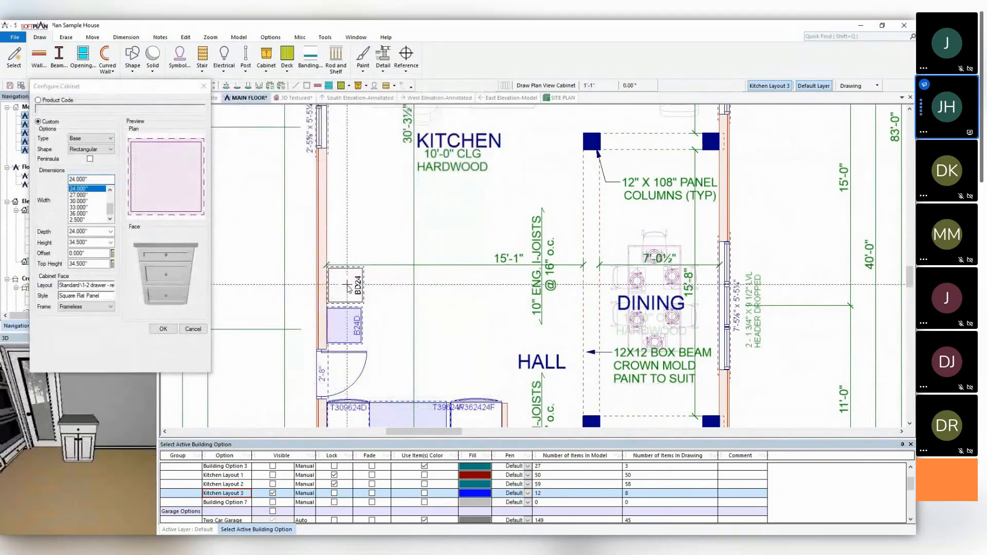
left_click(347, 285)
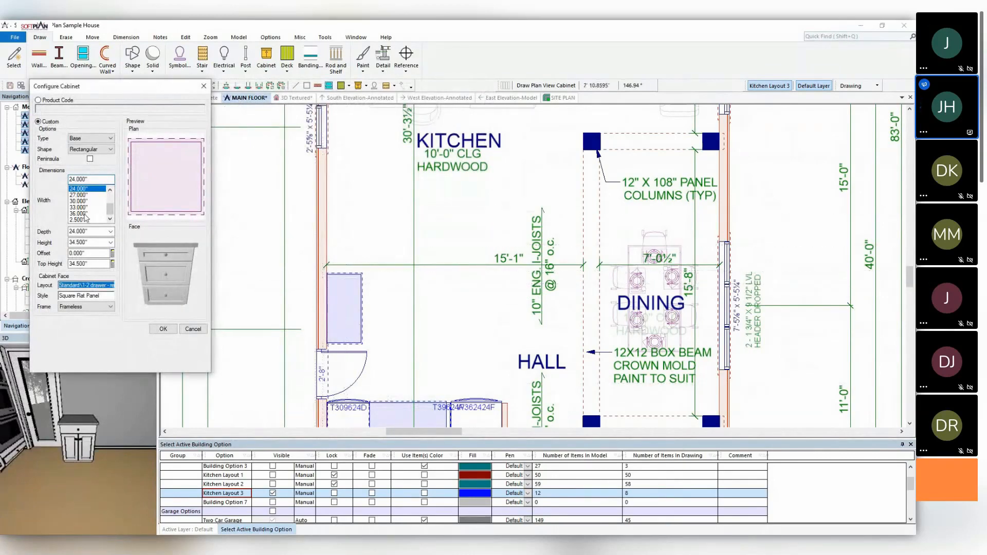
Add a 36" wide base cabinet with the "2 door" face to the run, next to the 24" drawer cabinet.
left_click(86, 214)
left_click(101, 285)
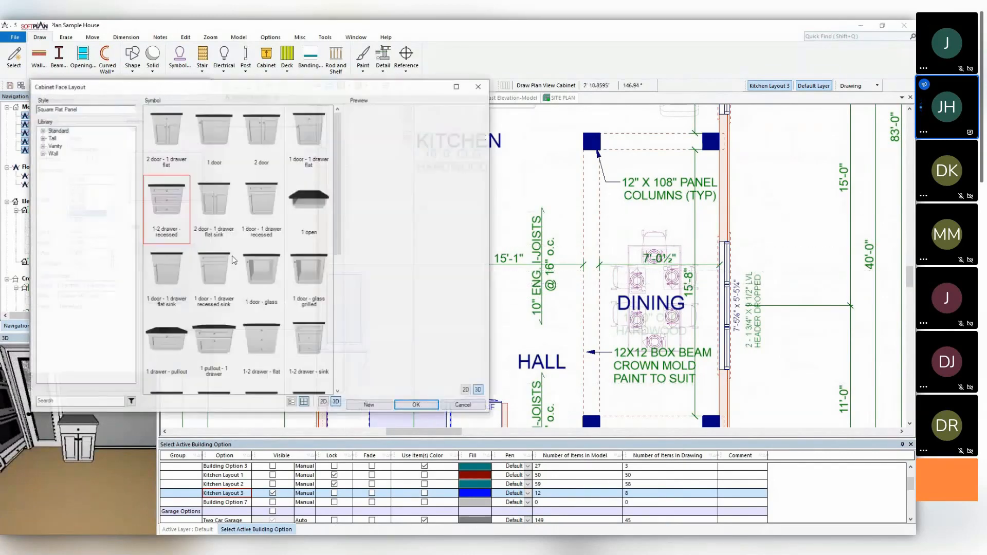
left_click(260, 141)
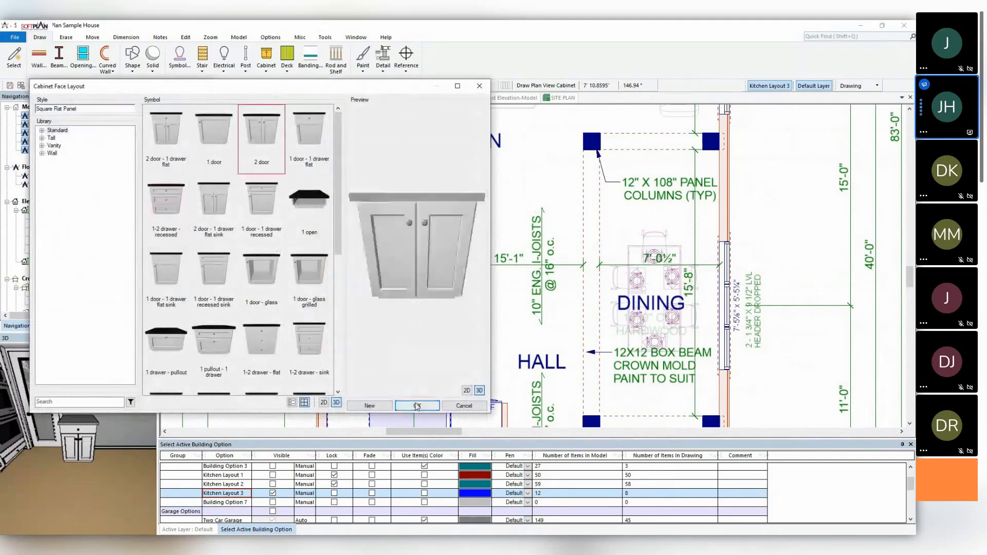
left_click(417, 405)
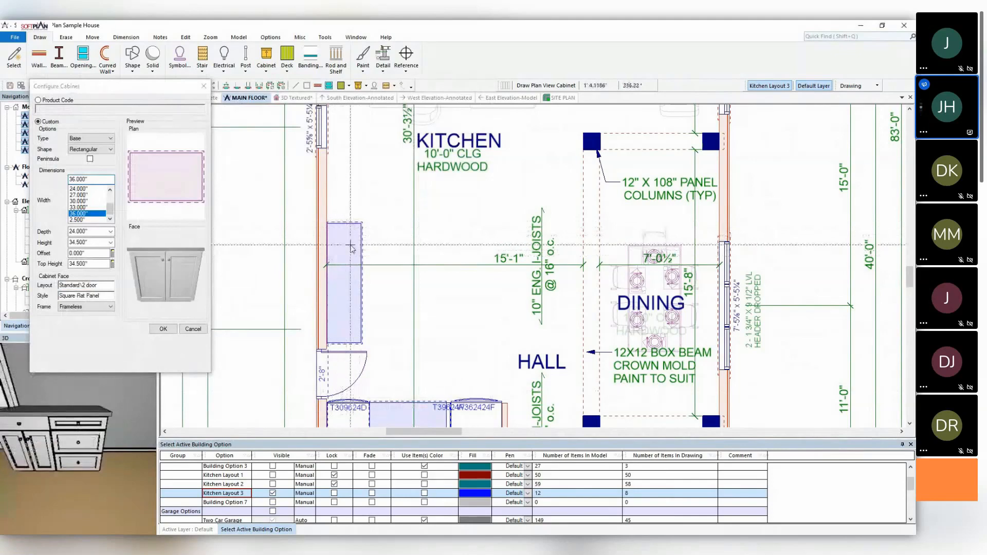
left_click(362, 294)
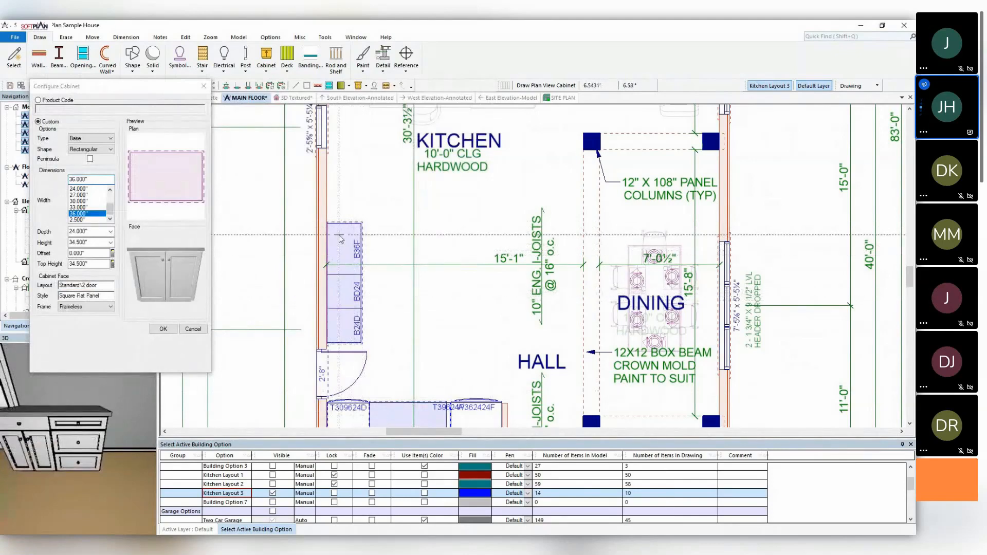
key("Escape")
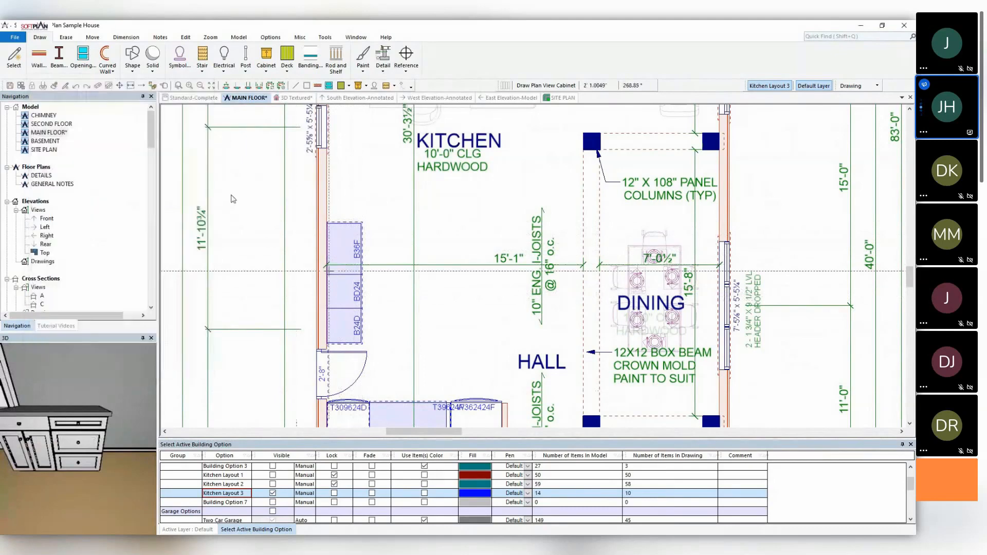
key("Escape")
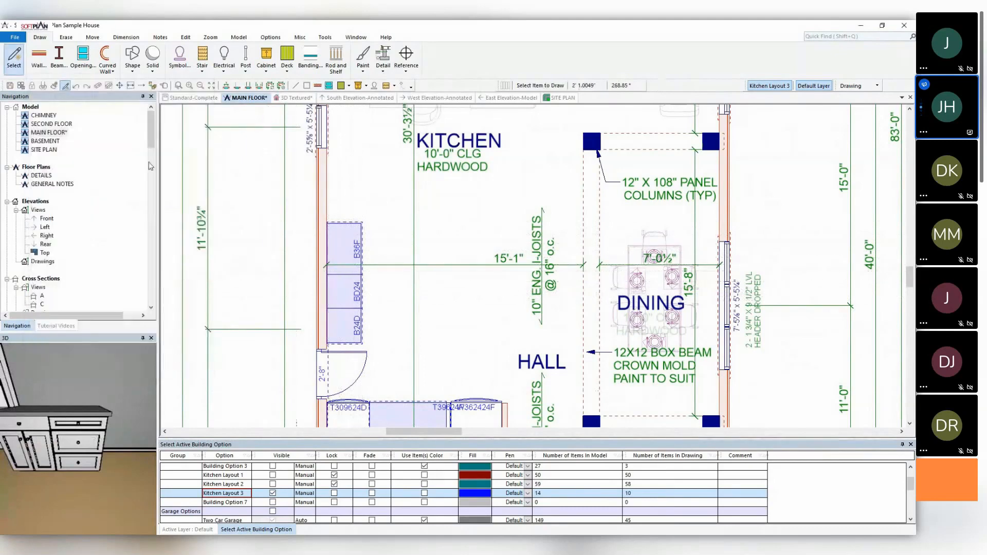
Extend the run past the 36" cabinet with matching 24" drawer and 24" two-door base cabinets, and check it in the 3D view.
left_click(350, 295)
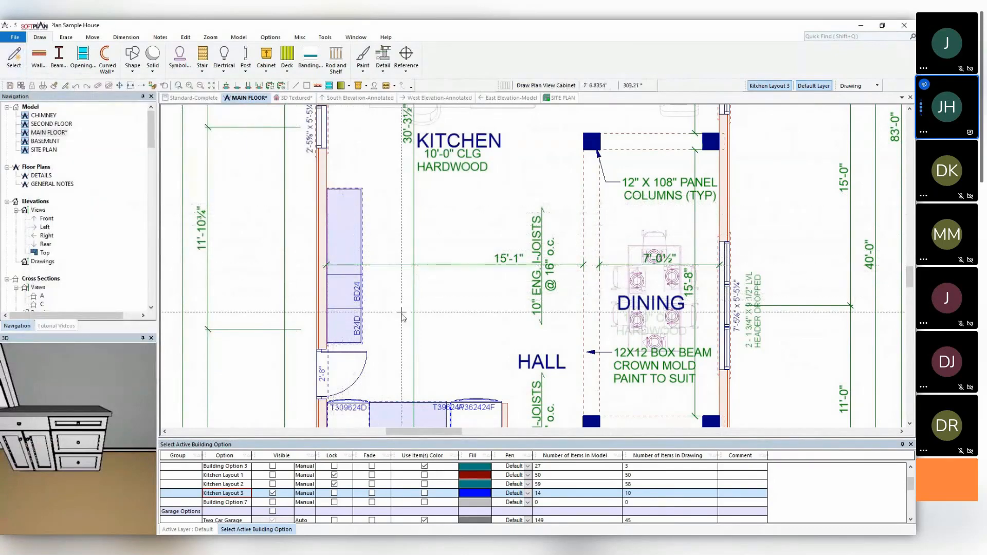
left_click(346, 167)
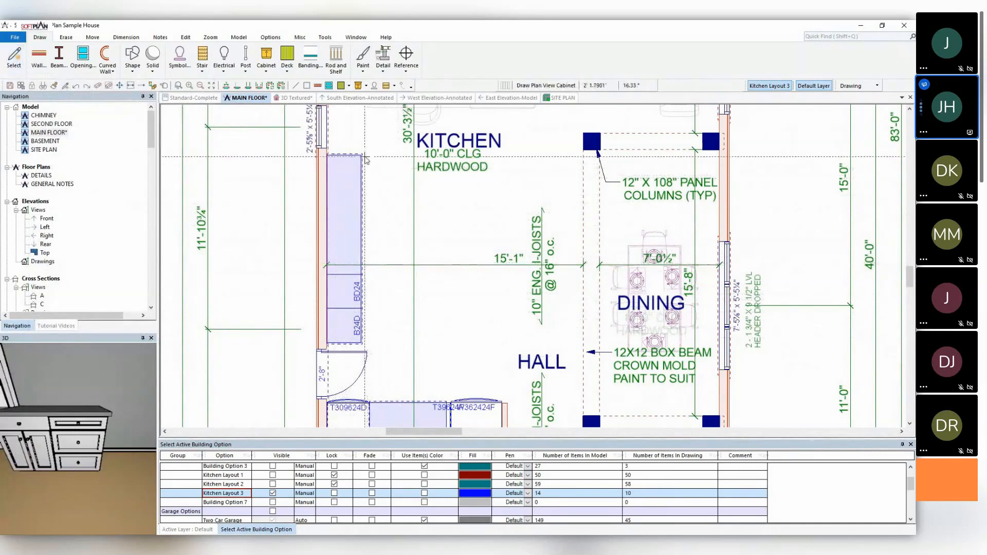
left_click(296, 98)
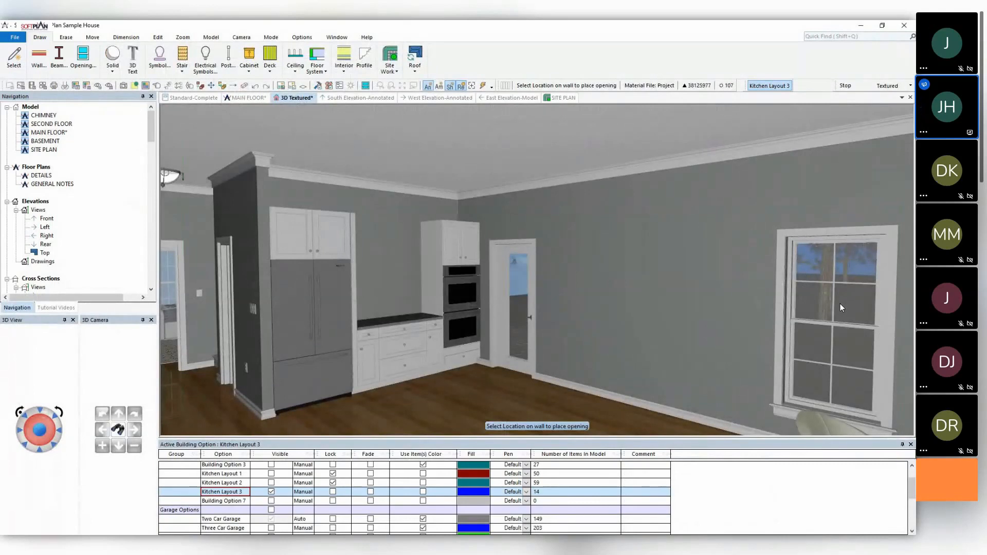
middle_click(738, 300)
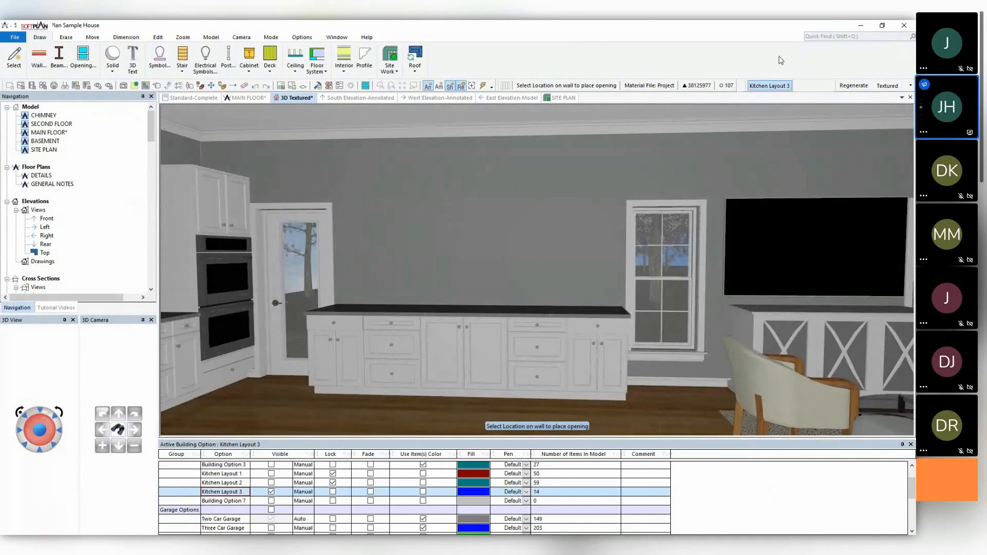
Remove the countertop from the 36" two-door base cabinet in the main floor plan.
left_click(245, 98)
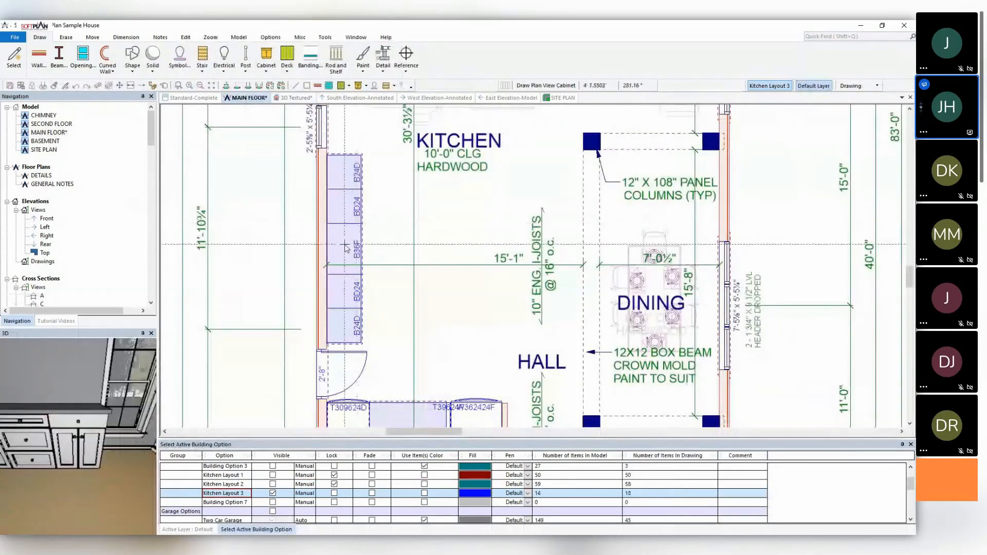
right_click(345, 248)
left_click(370, 266)
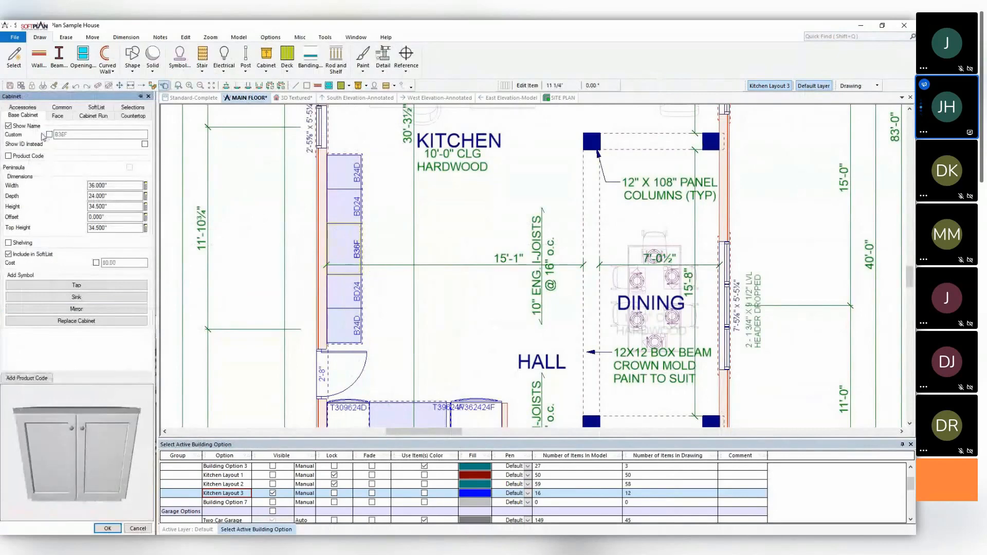
left_click(126, 116)
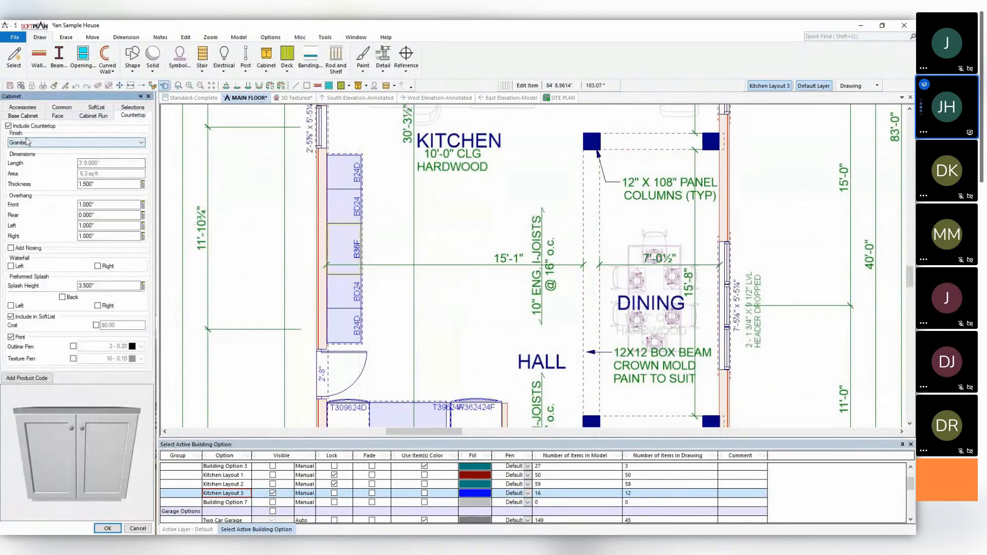
left_click(9, 126)
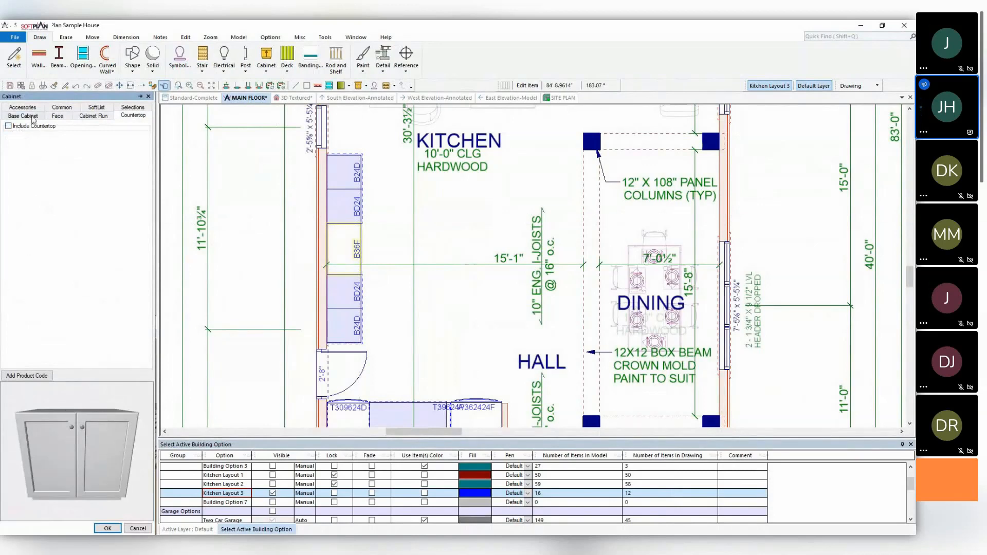
Set the height of the 36" base cabinet in the middle of the run to 28.5".
left_click(29, 118)
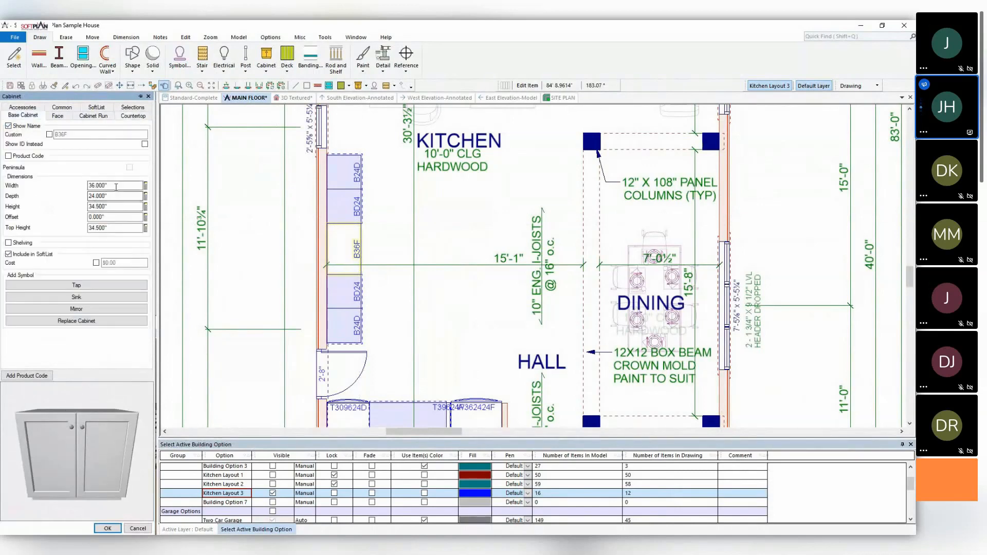
left_click(129, 209)
type("28.5")
key("Return")
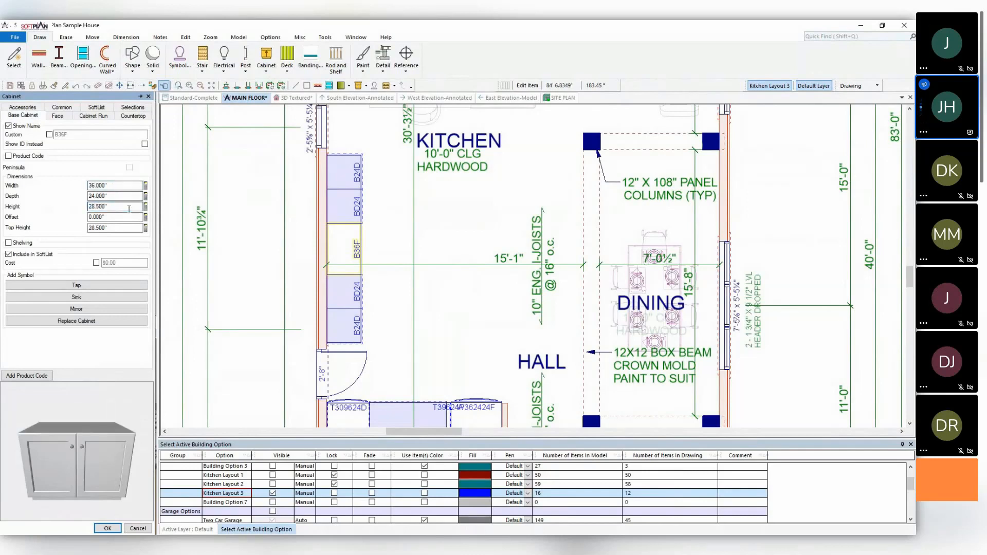
left_click(107, 529)
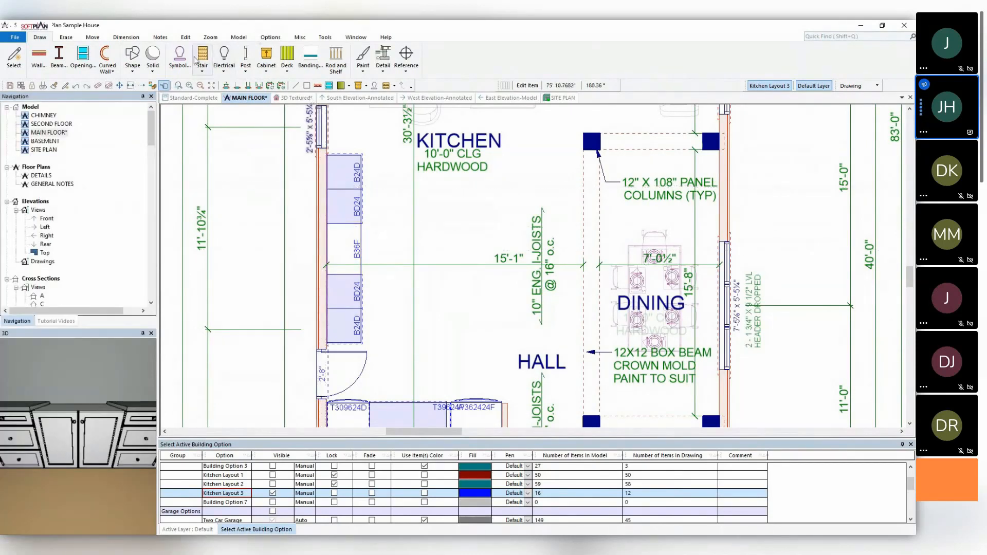
Place the Jenn-Air "36in Pro-Style Gas Cooktop" symbol on the lowered 36" base cabinet.
left_click(182, 58)
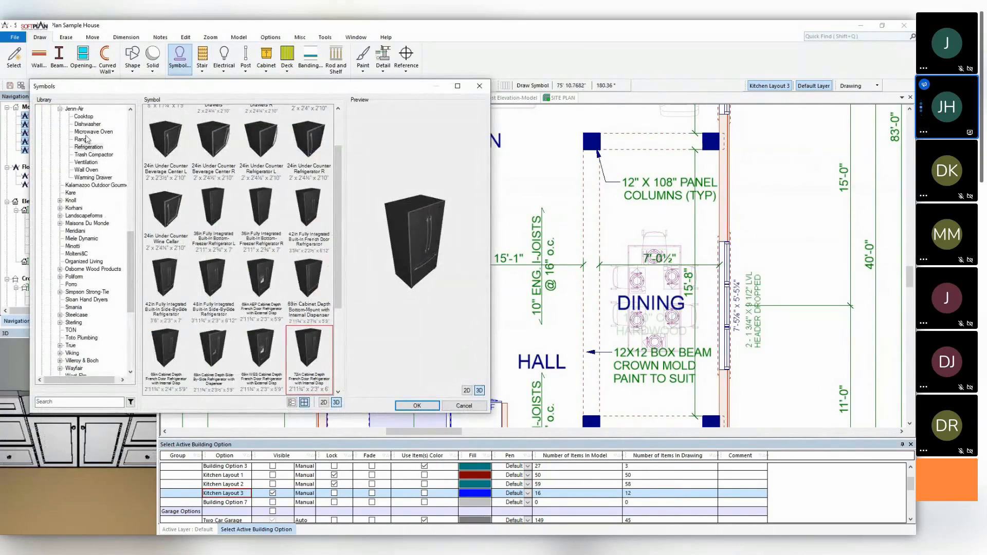
left_click(86, 117)
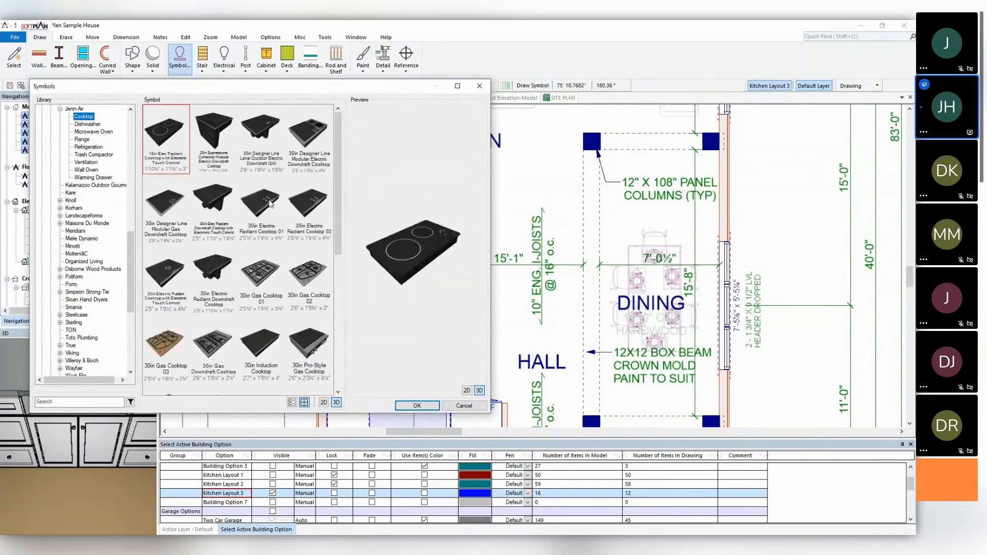
left_click_drag(336, 250, 339, 360)
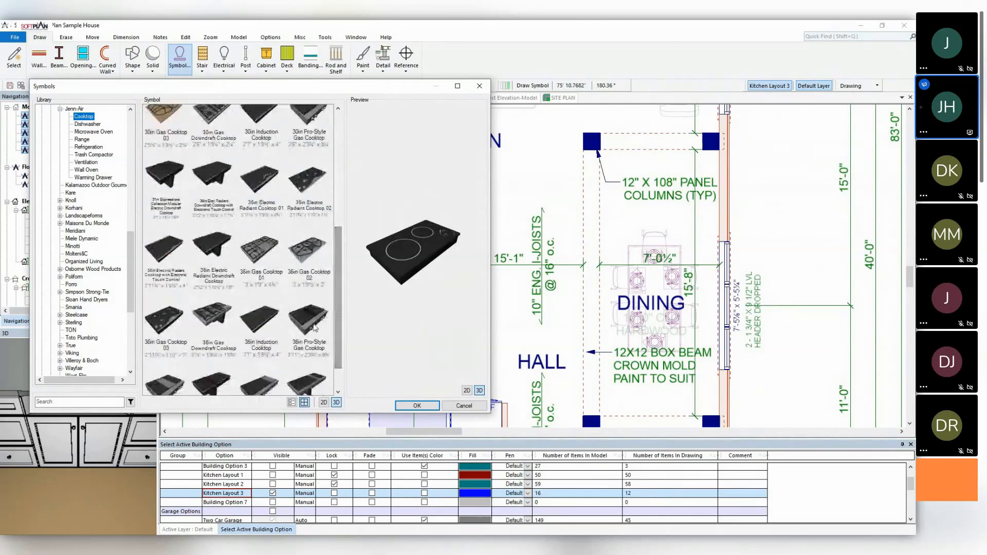
left_click(308, 321)
mouse_move(427, 253)
left_mouse_down()
mouse_move(405, 260)
mouse_move(415, 255)
left_mouse_up()
left_click(419, 406)
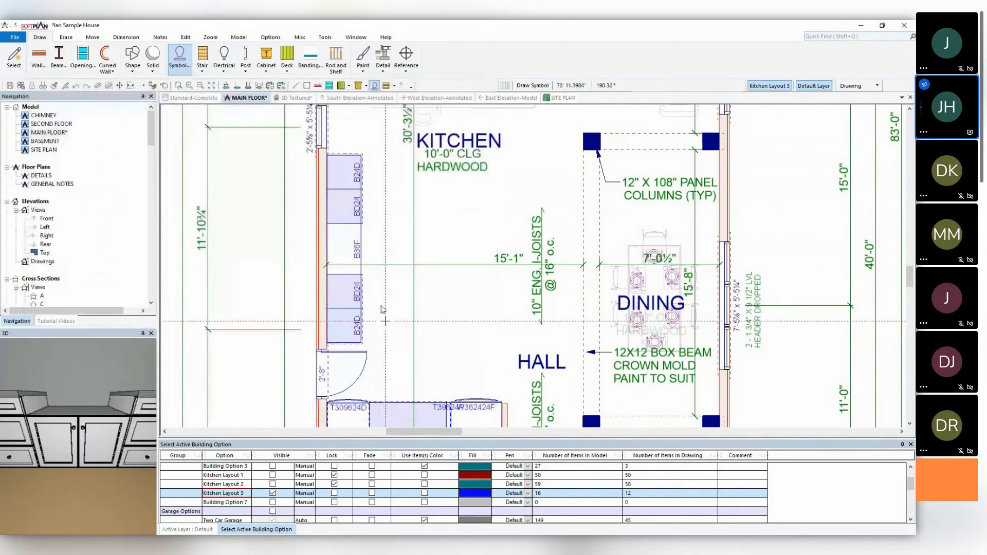
left_click(329, 248)
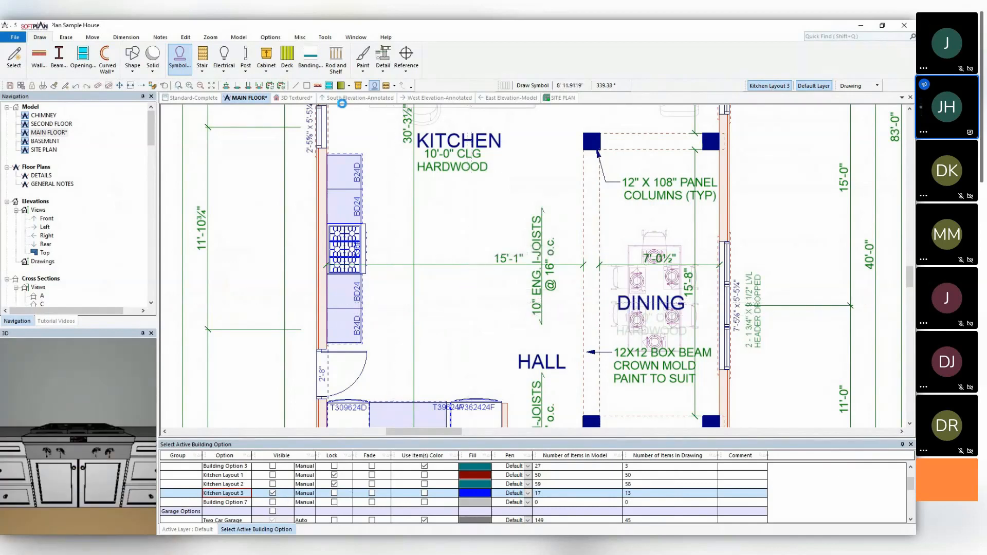
Examine the cooktop and base cabinet run in the textured 3D view from several angles.
left_click(297, 98)
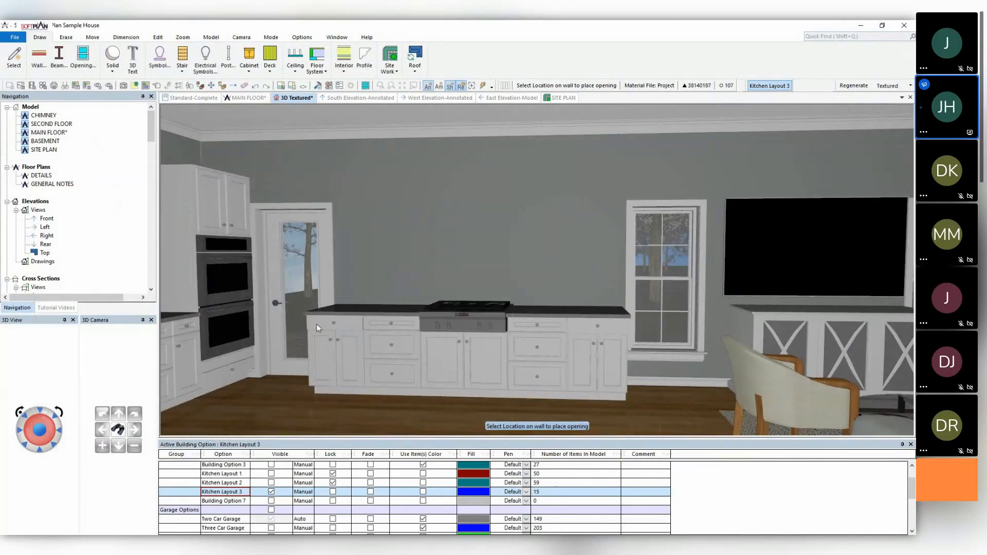
middle_click_drag(490, 346, 495, 346)
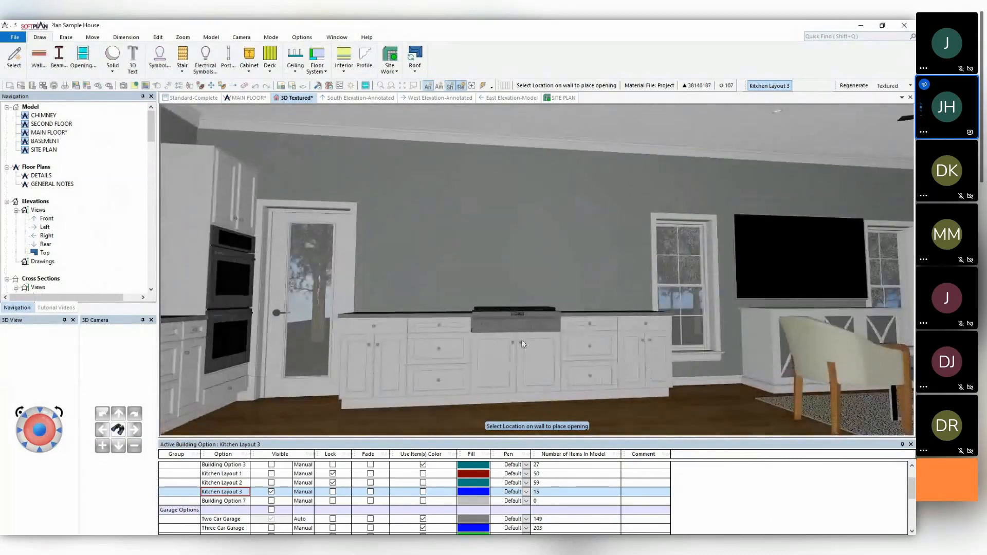
left_click(476, 288)
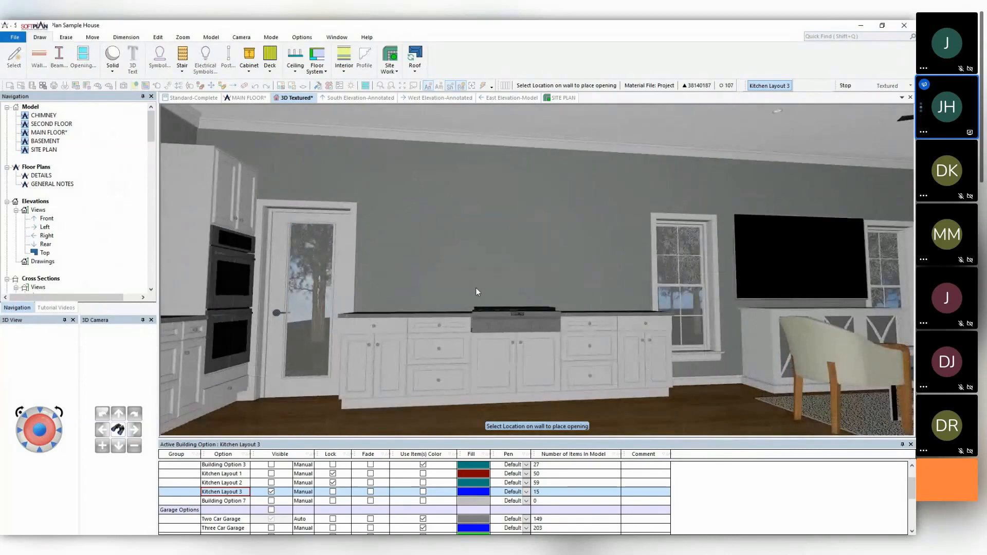
middle_click_drag(476, 287, 476, 291)
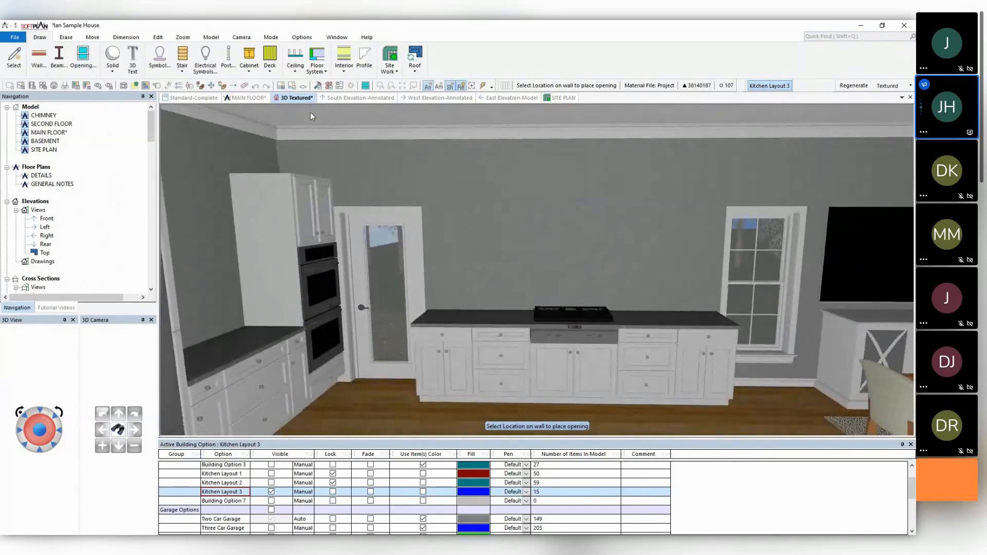
Place a 36" base cabinet with the "2 door - 1 drawer flat sink" face in the main floor plan, facing the cooktop.
left_click(254, 99)
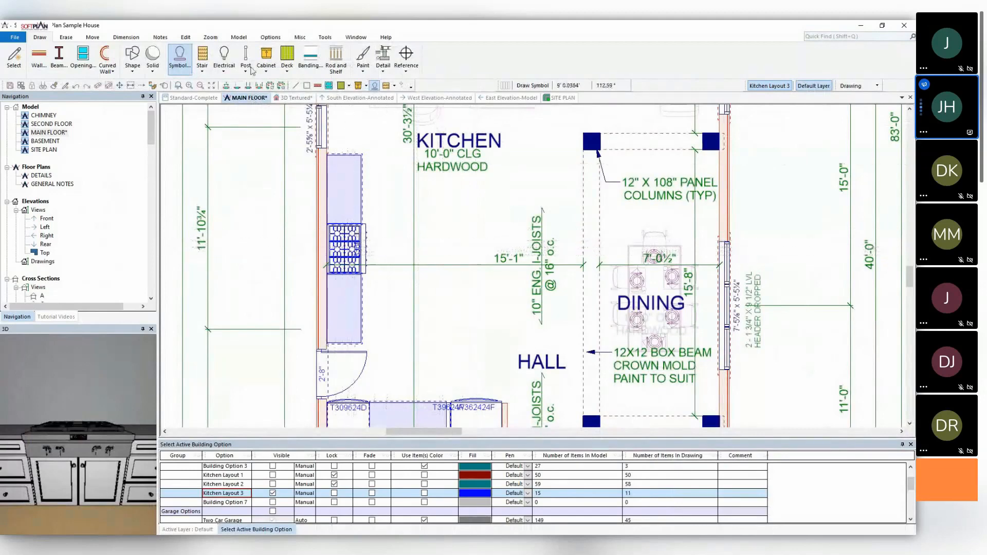
left_click(266, 71)
left_click(290, 119)
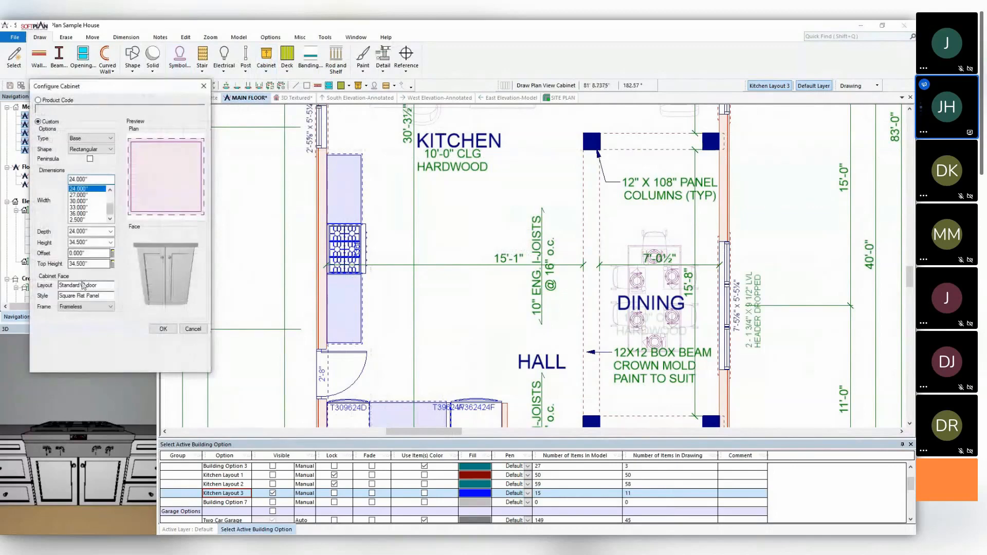
left_click(84, 213)
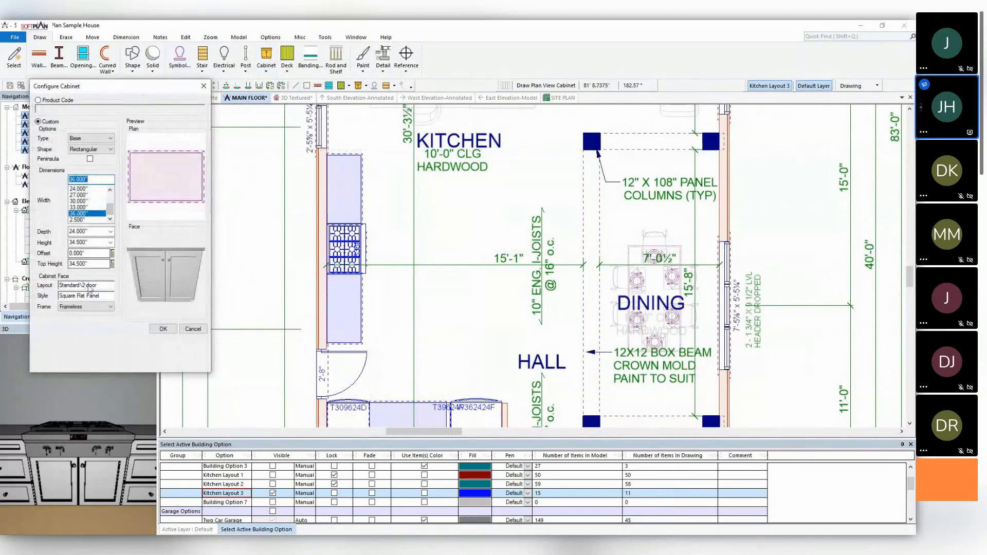
left_click(87, 285)
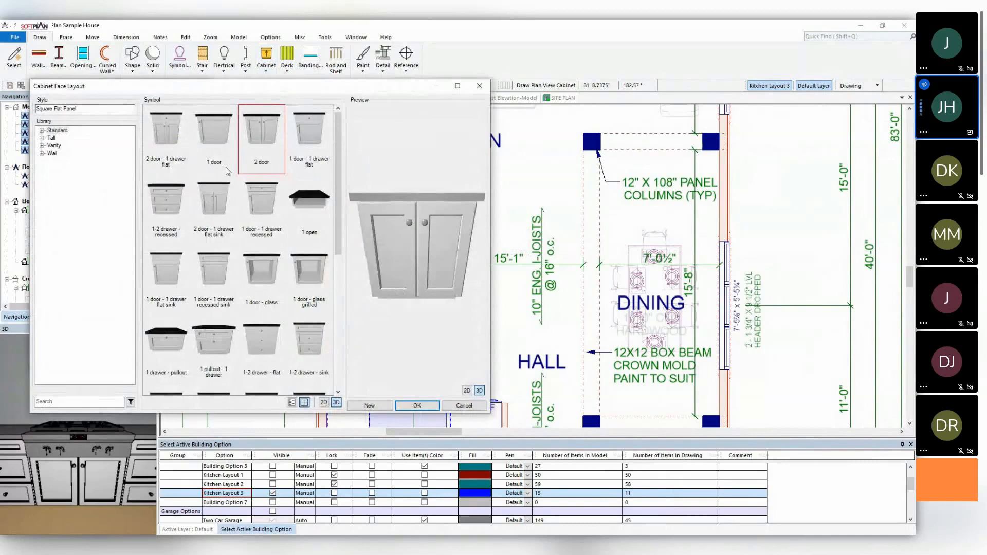
left_click(214, 194)
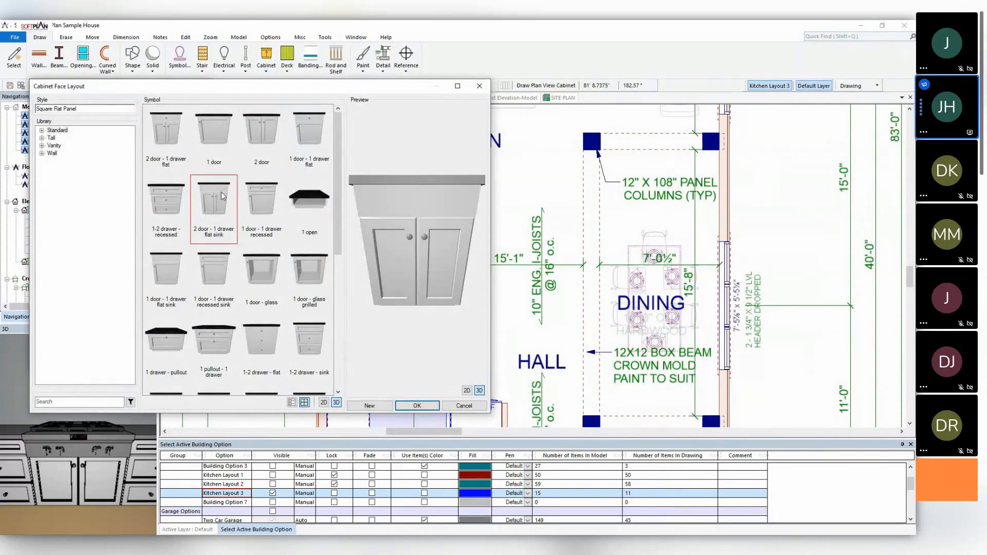
left_click(414, 406)
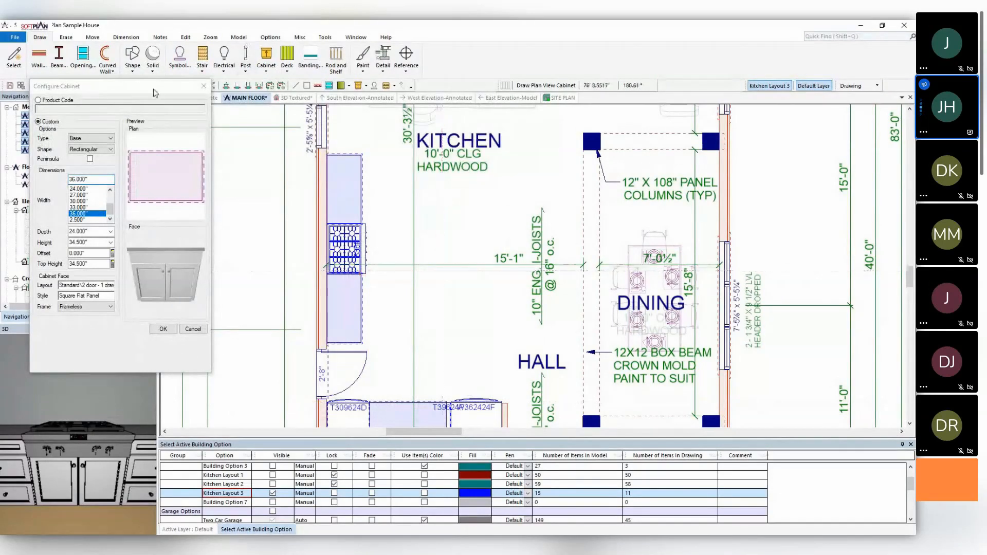
left_click_drag(153, 88, 142, 120)
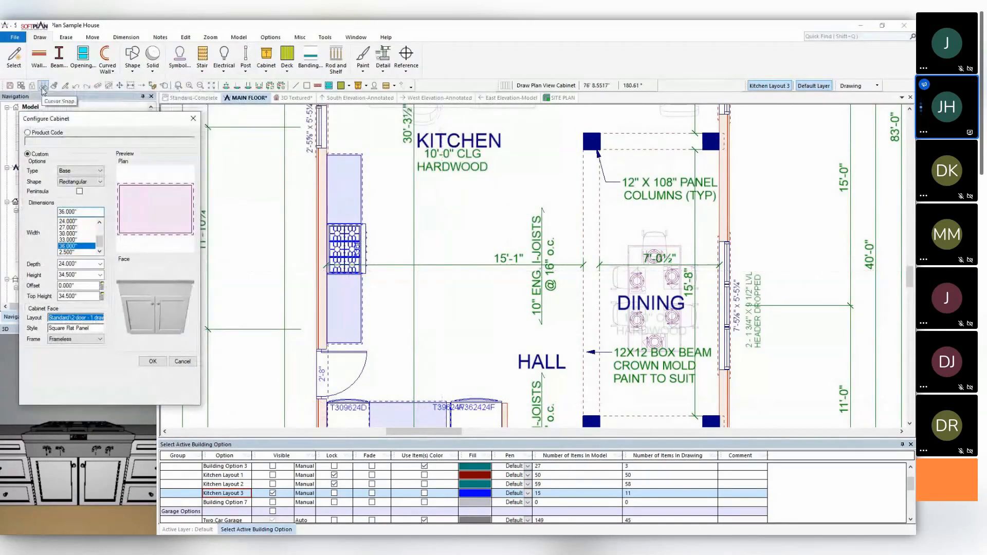
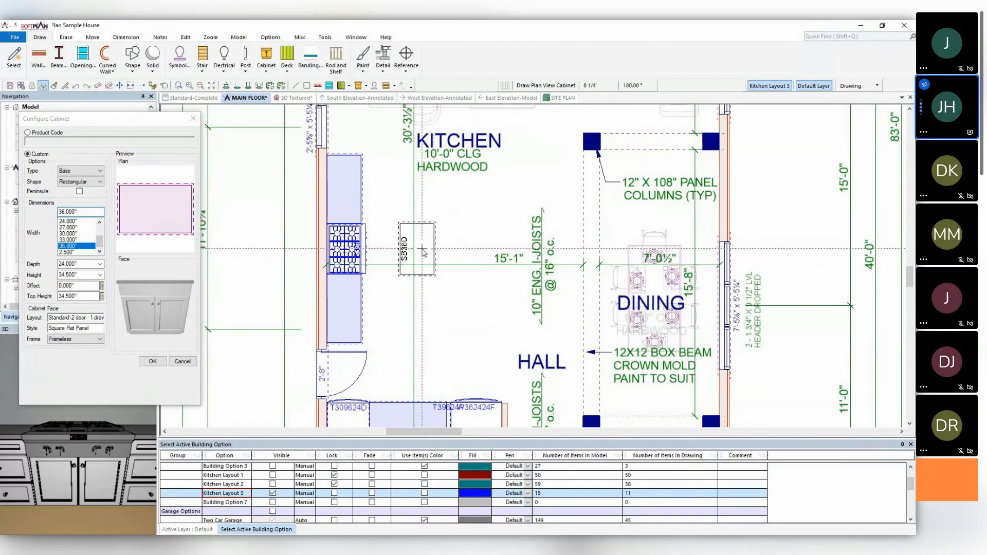
left_click(422, 251)
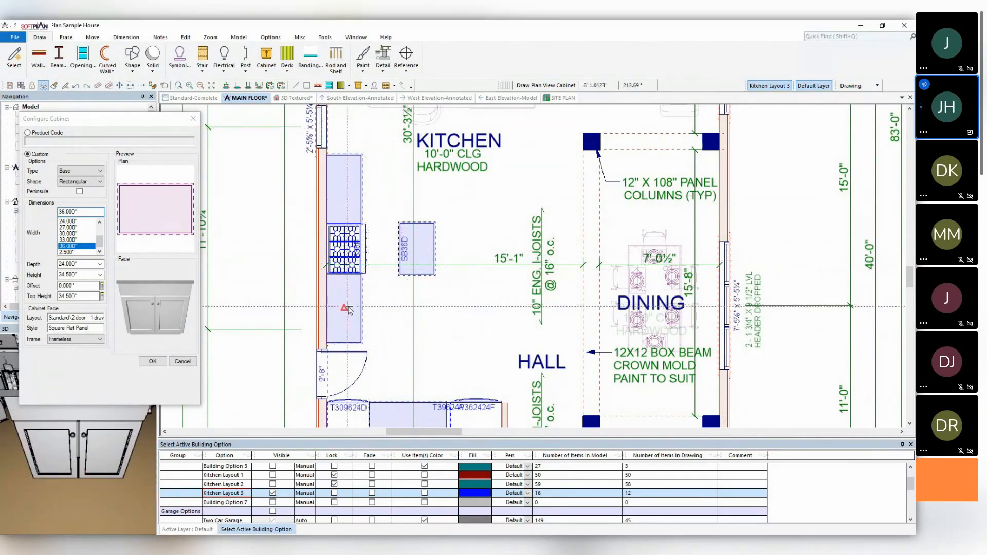
Extend the island with 24" base cabinets like those in the wall run, one on one side of the sink cabinet and two on the other.
left_click(349, 309)
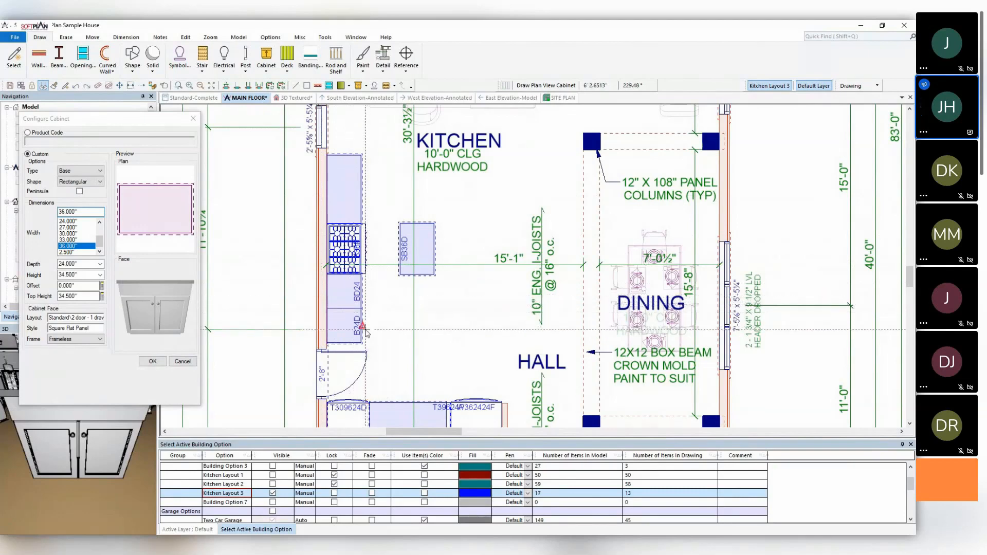
key("Escape")
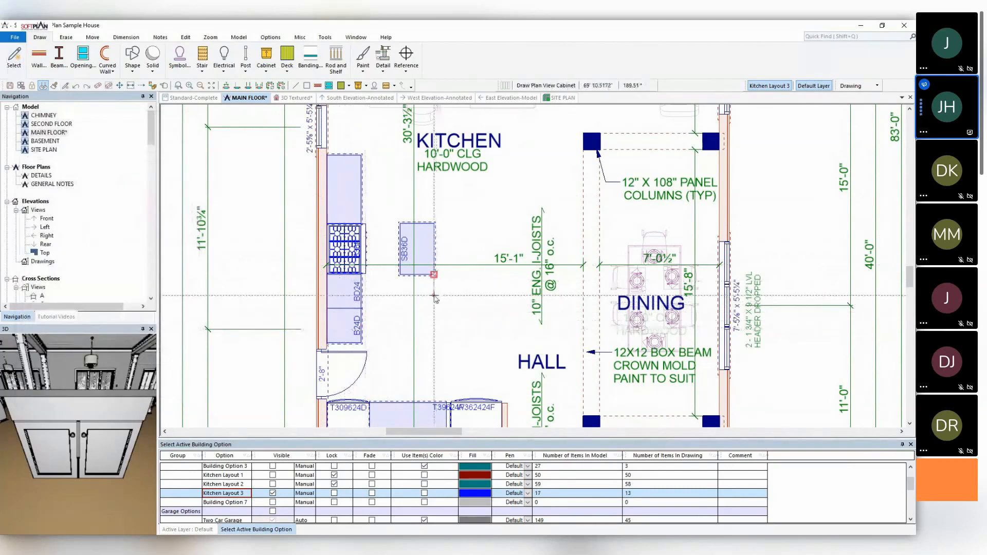
left_click_drag(435, 298, 435, 210)
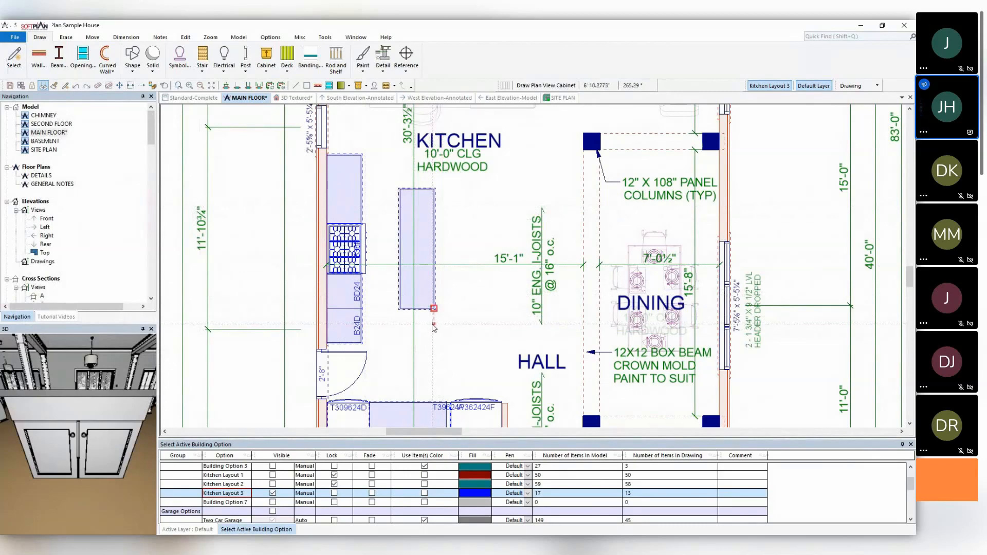
left_click_drag(434, 308, 421, 323)
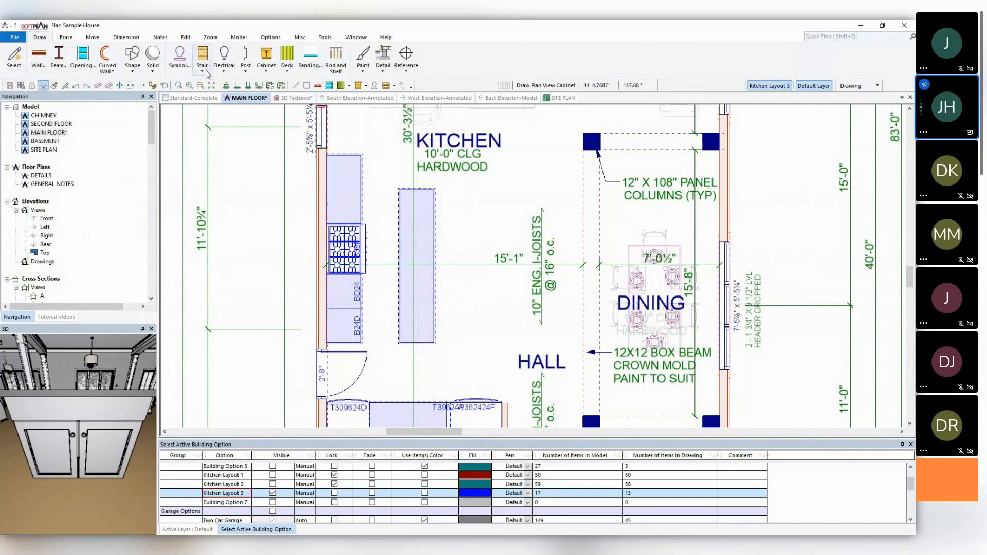
Dimension the gap from the wall cabinet run to the island and the clearance from the cooktop to the island.
left_click(126, 37)
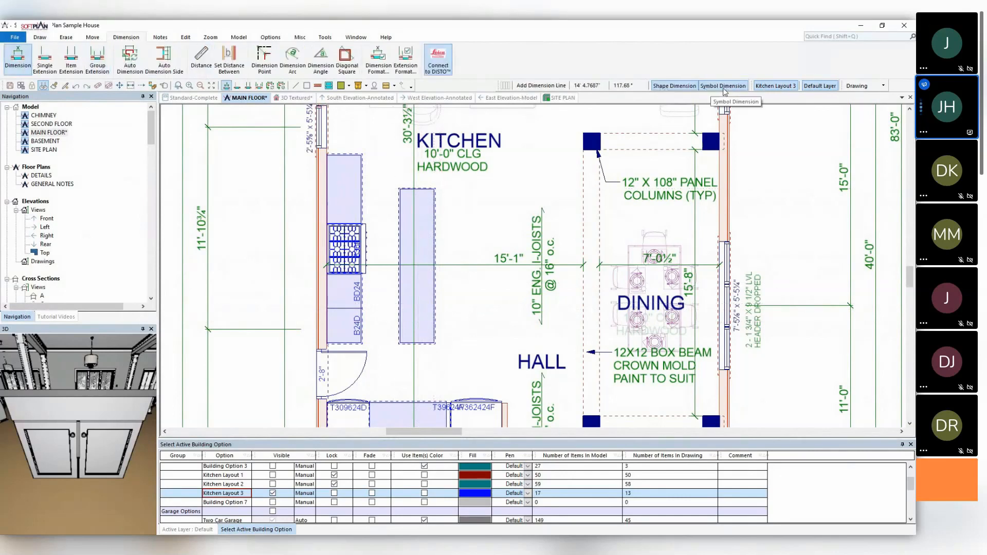
left_click(363, 203)
left_click(400, 203)
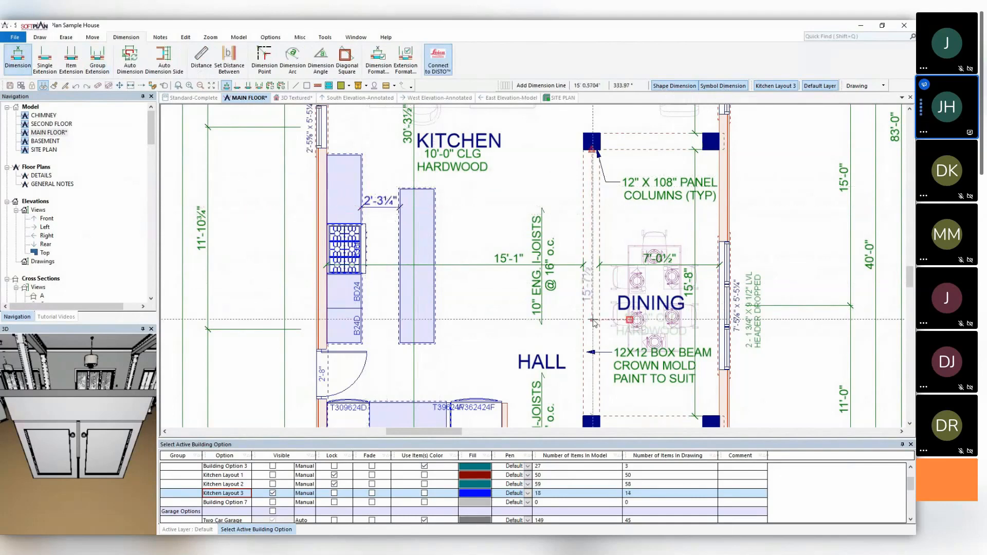
left_click(371, 246)
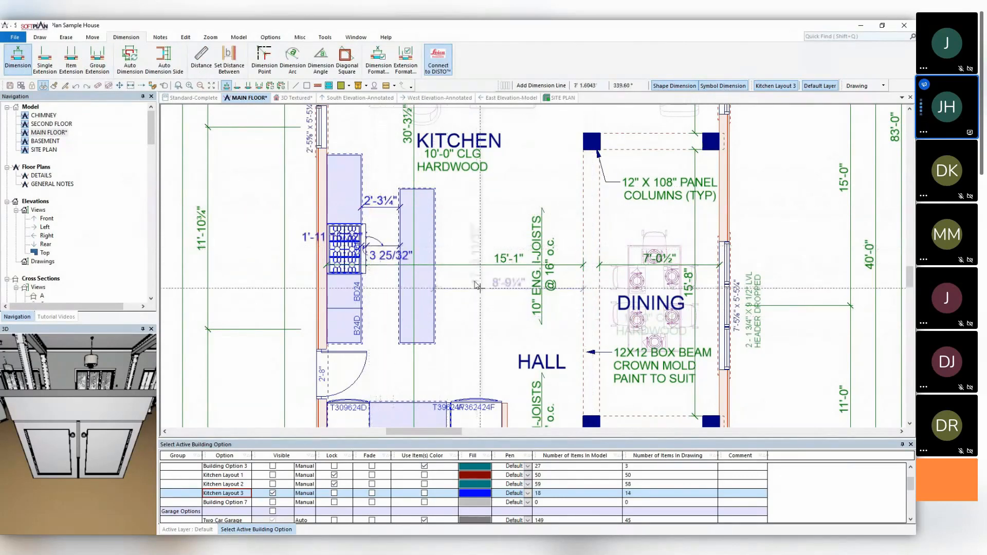
Try to set the cooktop-to-island clearance to 3'9" by adjusting the dimension on the island side.
scroll(357, 264, "up", 2)
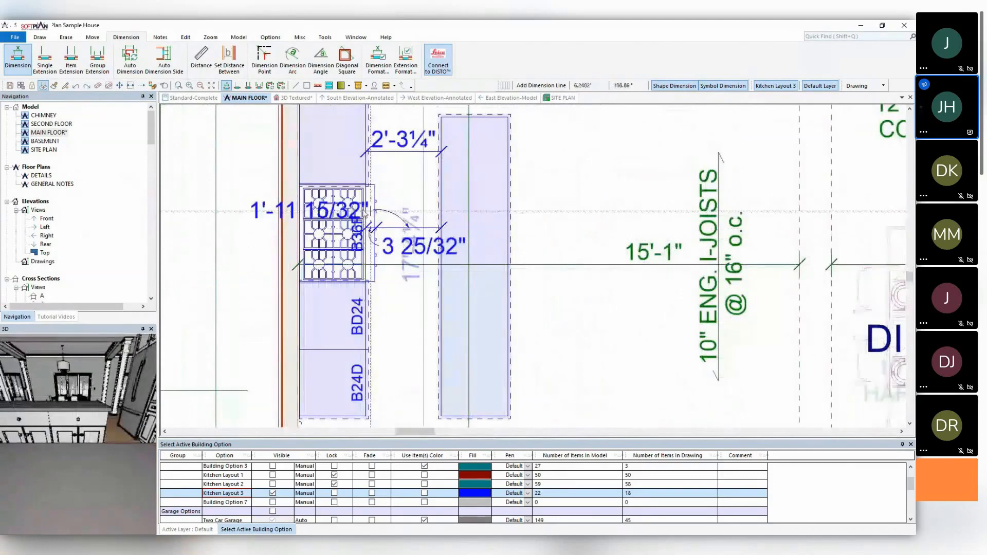
right_click(285, 210)
mouse_move(334, 212)
left_click(390, 221)
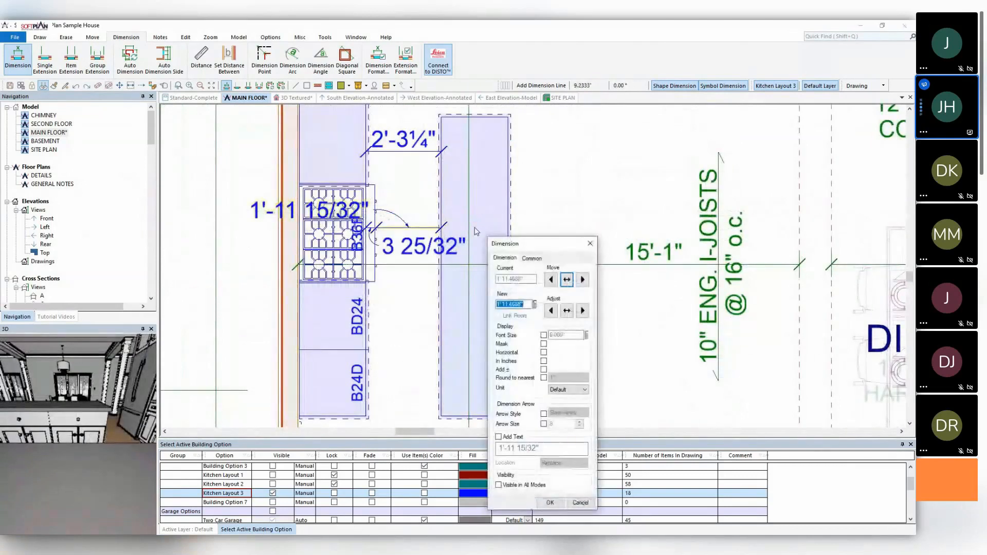
type("3'9")
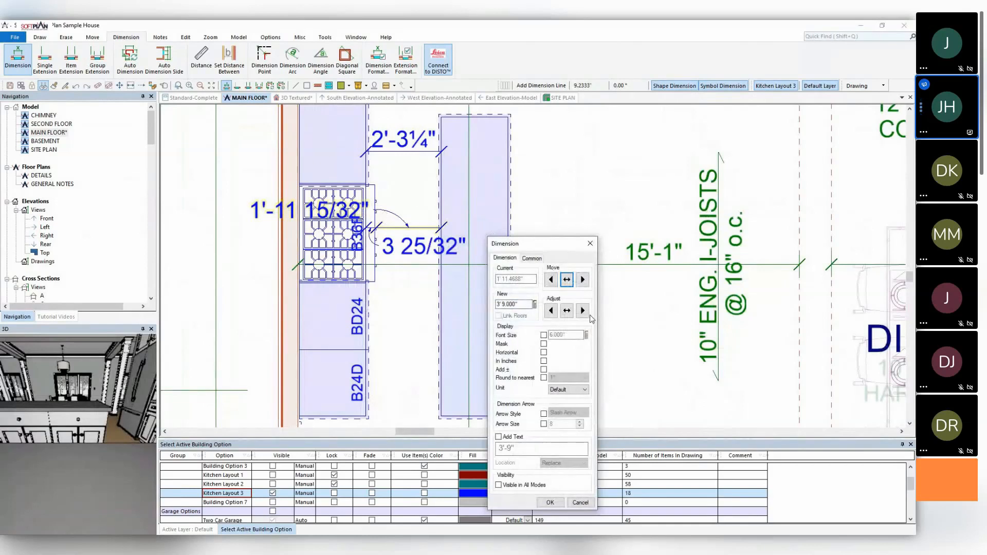
left_click(585, 313)
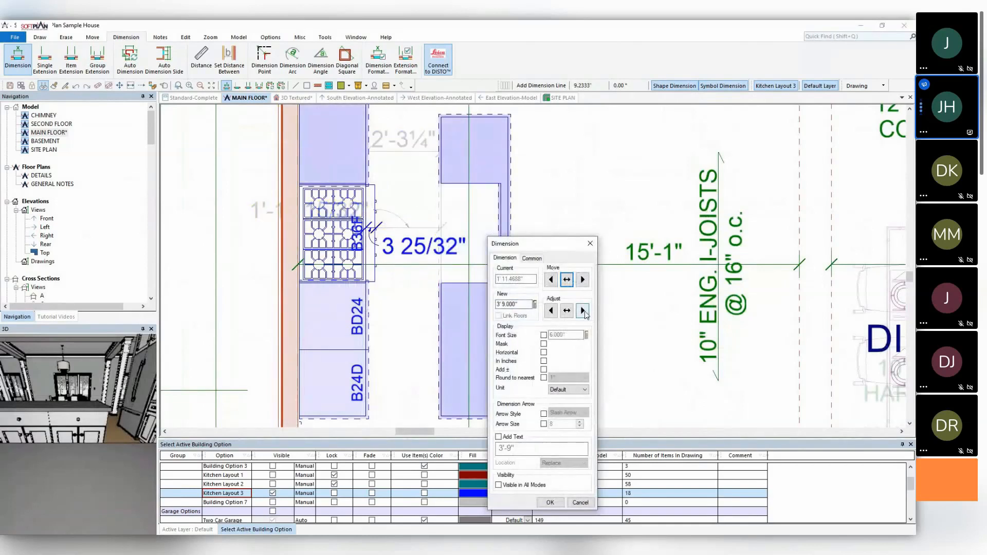
left_click(590, 243)
Try to set the gap between the wall cabinet run and the island to 45" through its dimension.
right_click(421, 142)
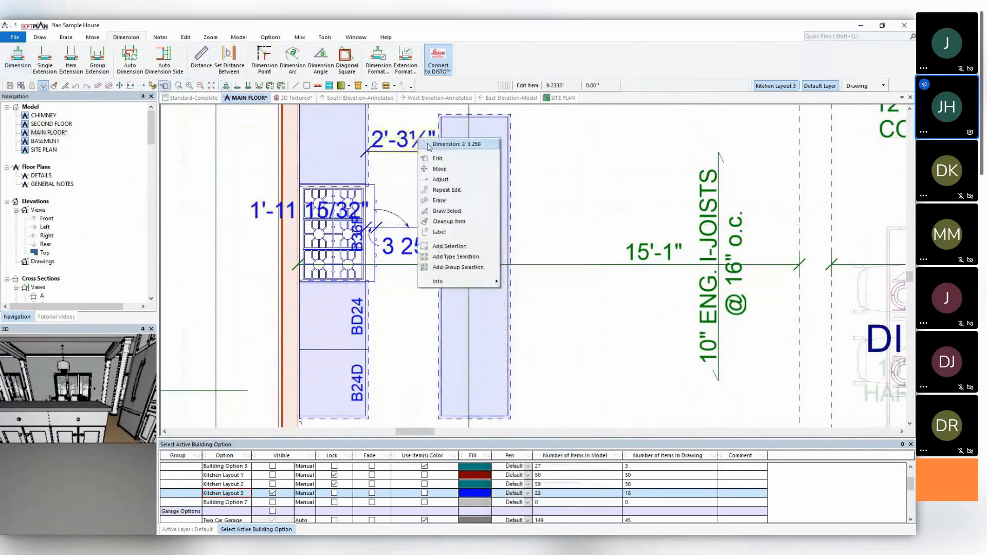
left_click(437, 158)
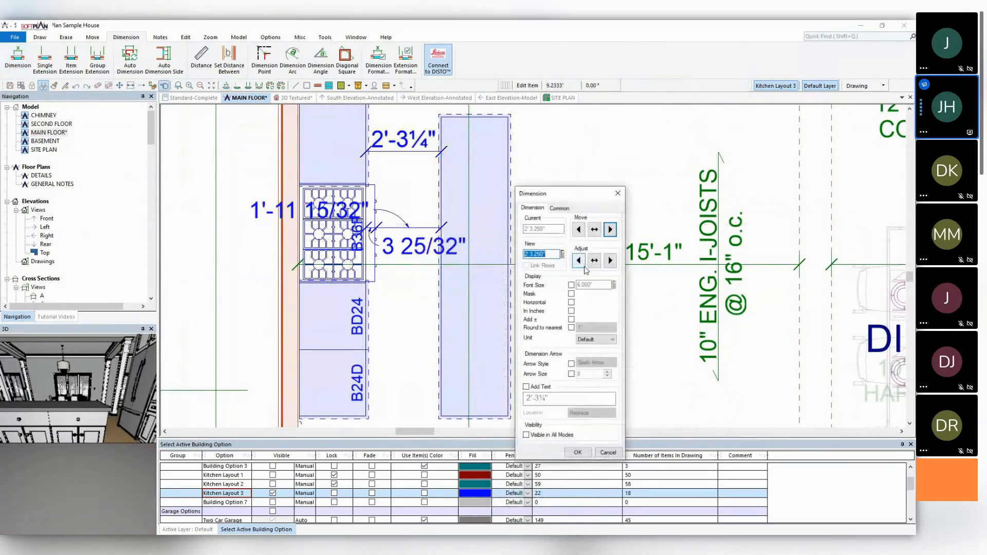
type("45")
key("Tab")
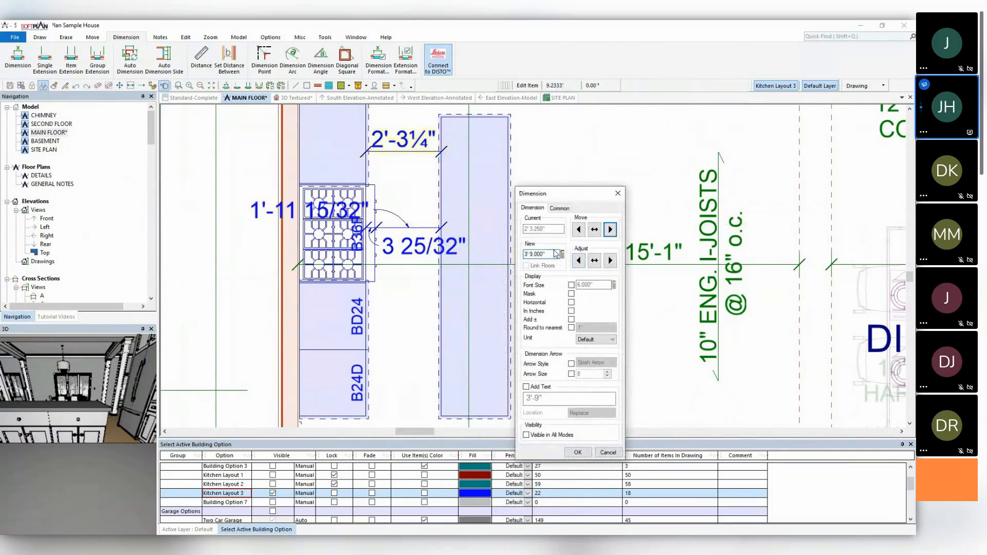
key("Return")
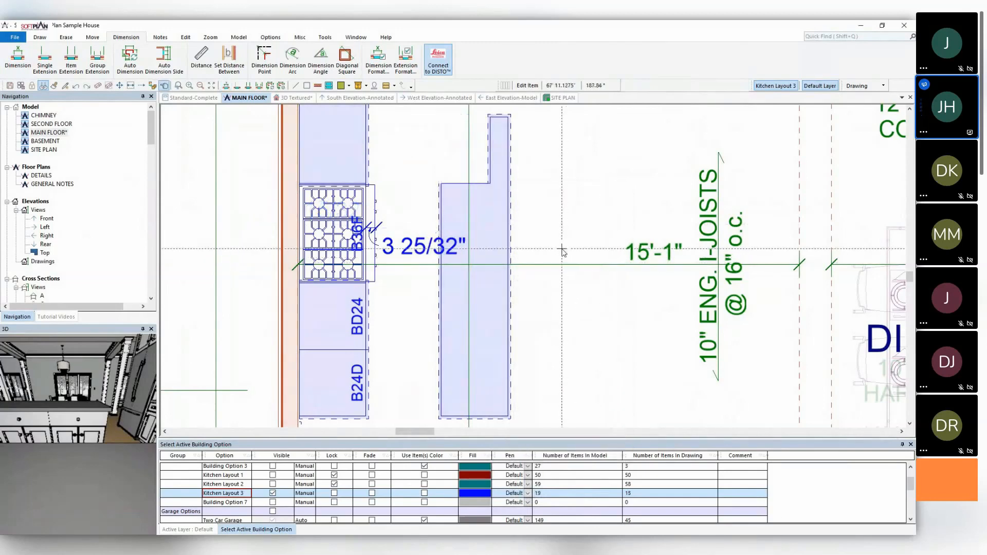
Erase the dimensions between the wall cabinet run, the cooktop and the island.
scroll(563, 252, "down", 2)
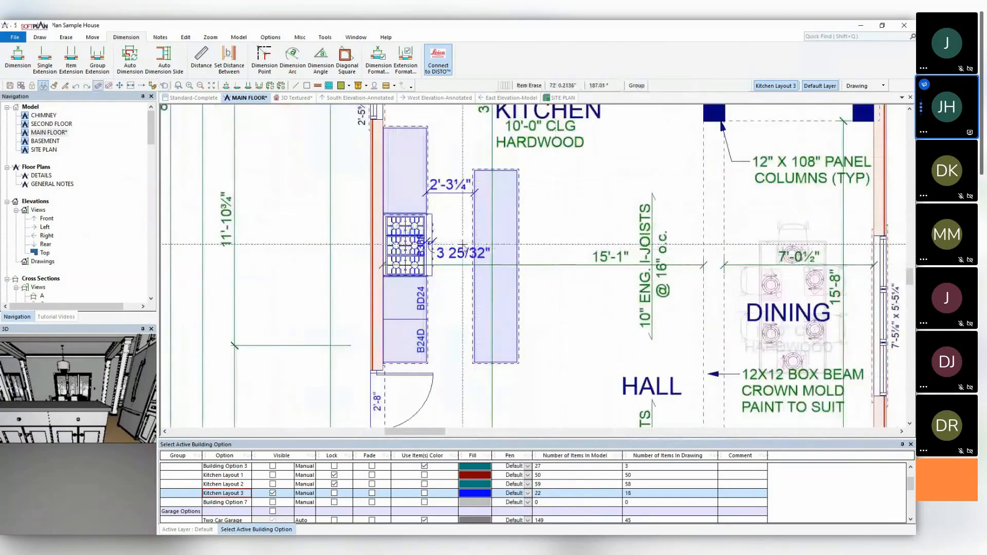
left_click(448, 256)
left_click(450, 188)
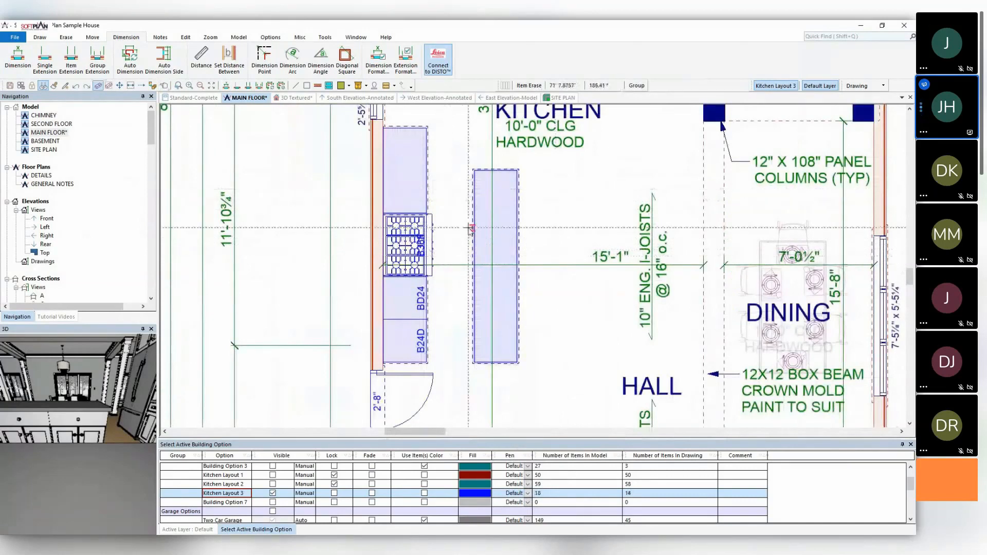
Add a new dimension from the front of the cooktop to the near edge of the island.
key("d")
left_click(434, 245)
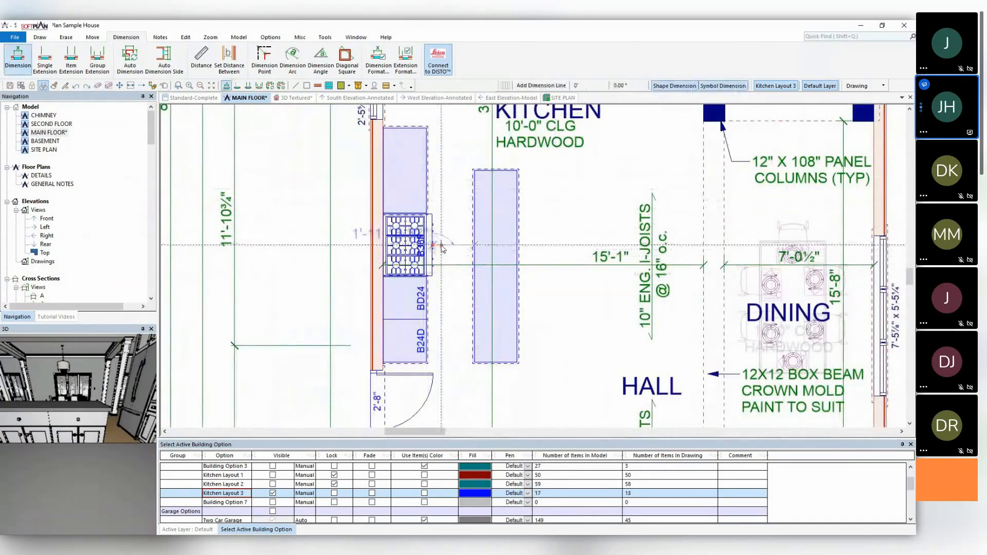
left_click(441, 244)
left_click(510, 252)
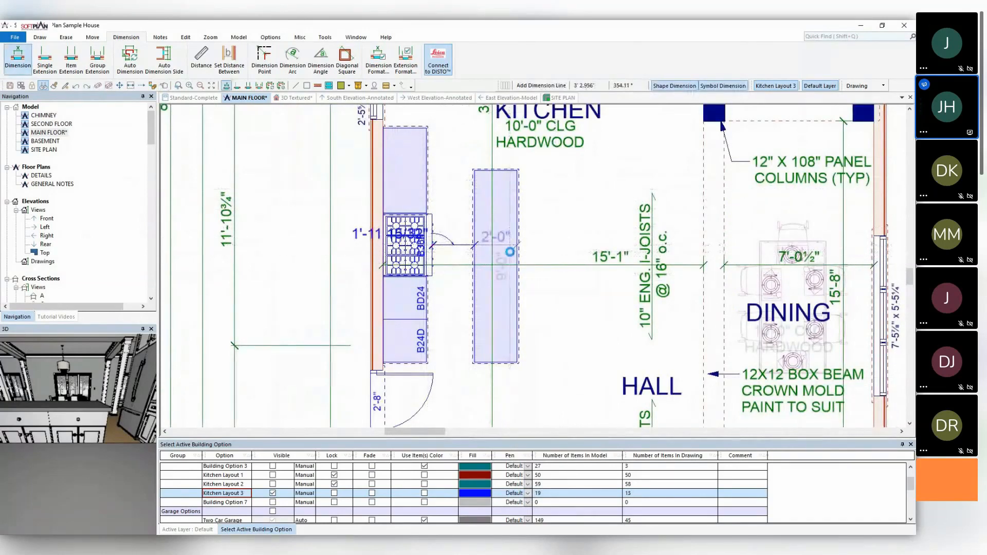
Set the clearance between the cooktop and the island to 3'9" through its dimension, moving the island away from the cooktop.
right_click(449, 245)
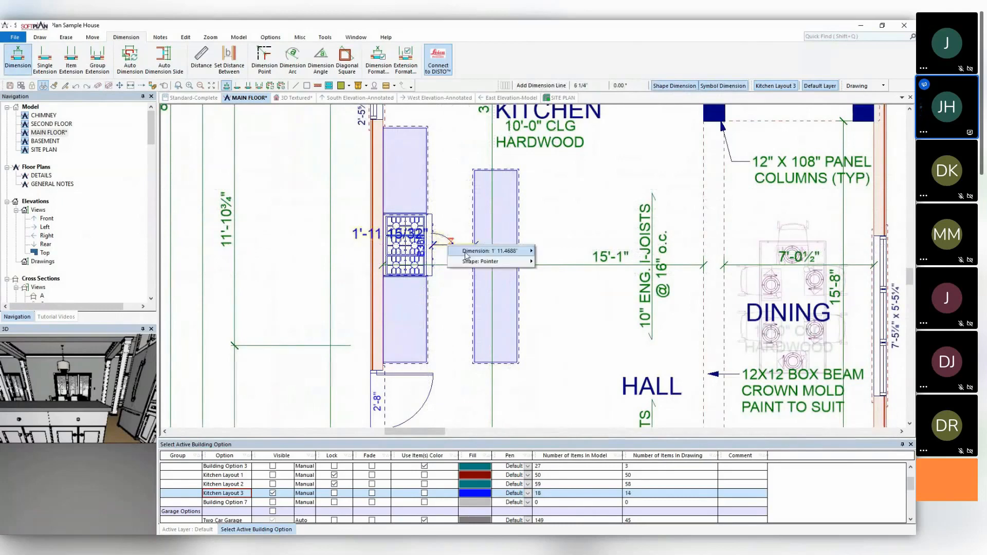
mouse_move(491, 251)
left_click(555, 262)
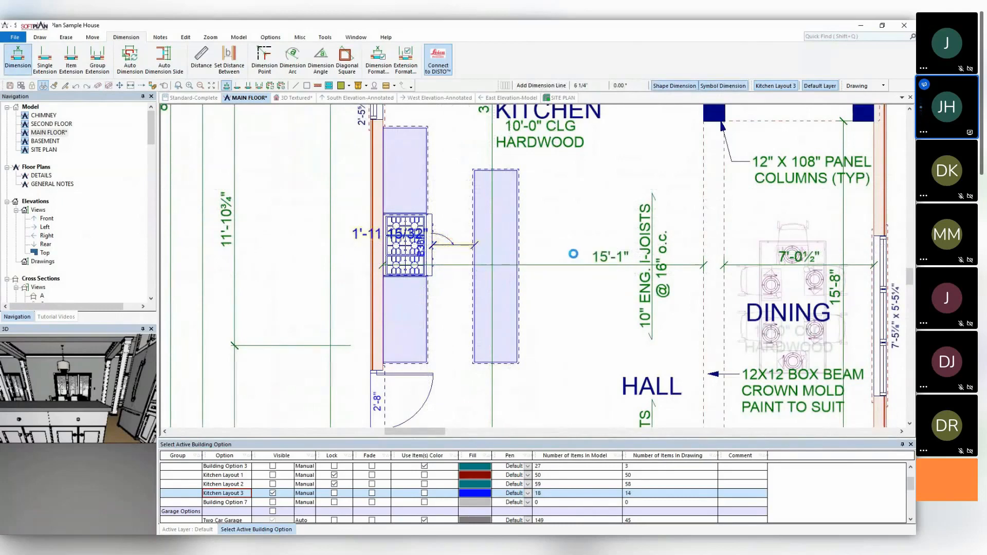
left_click(680, 332)
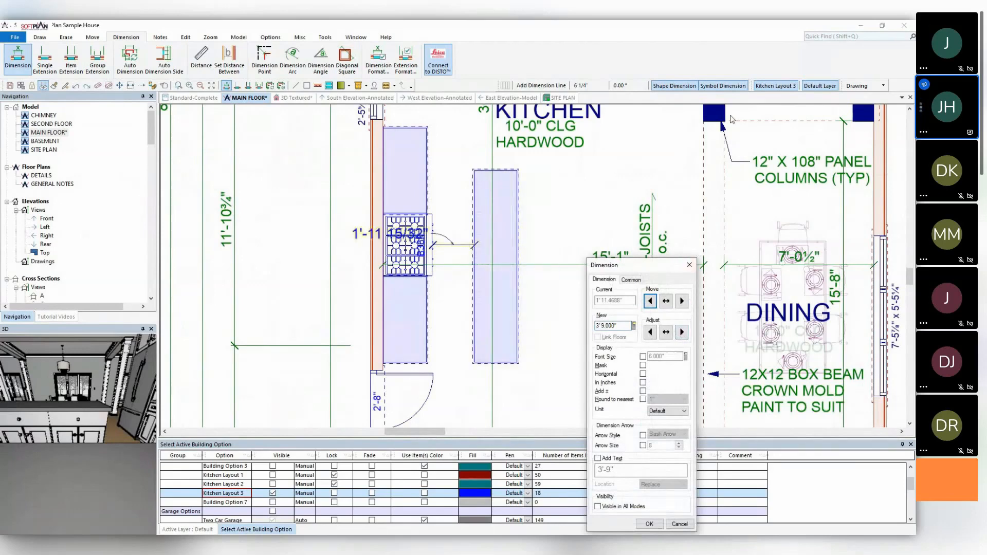
left_click(682, 301)
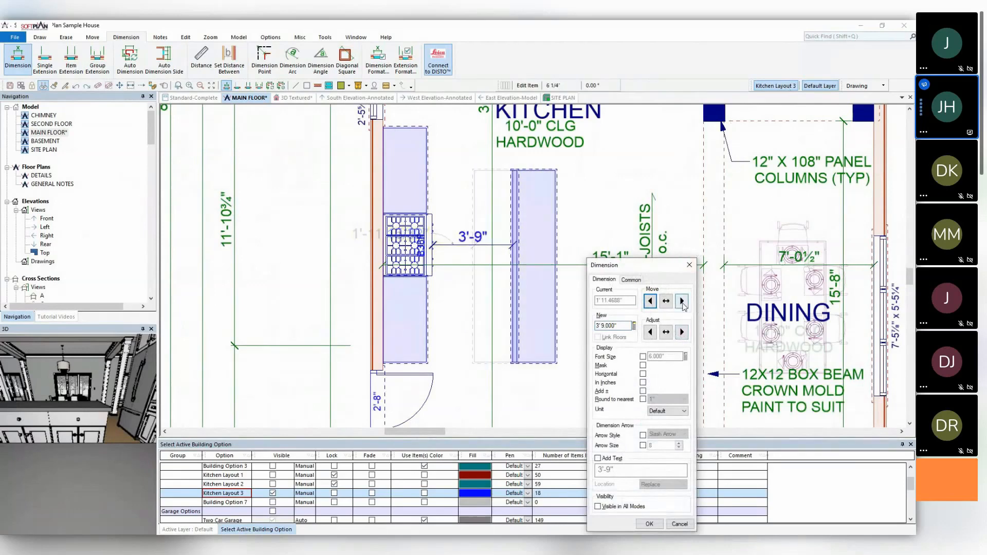
left_click(683, 304)
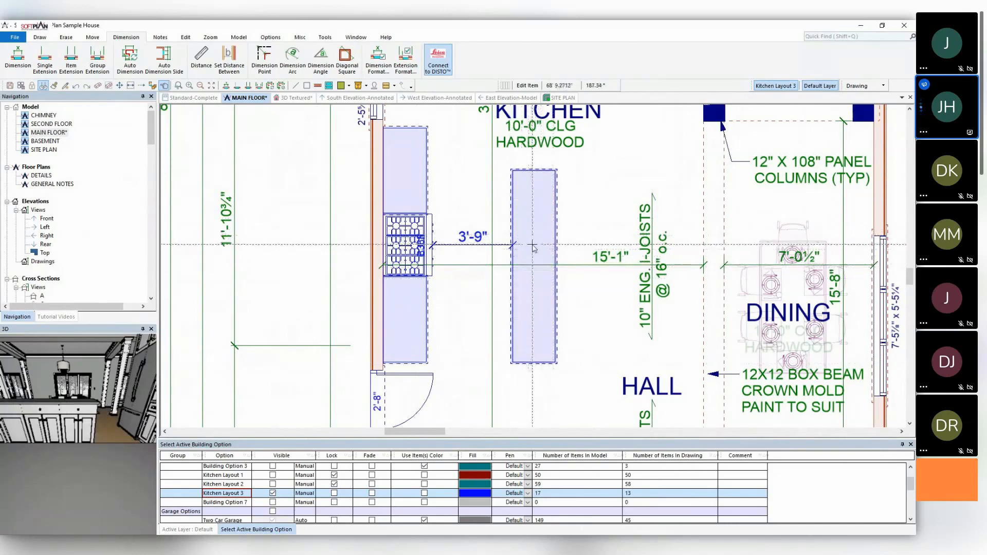
key("ctrl+z")
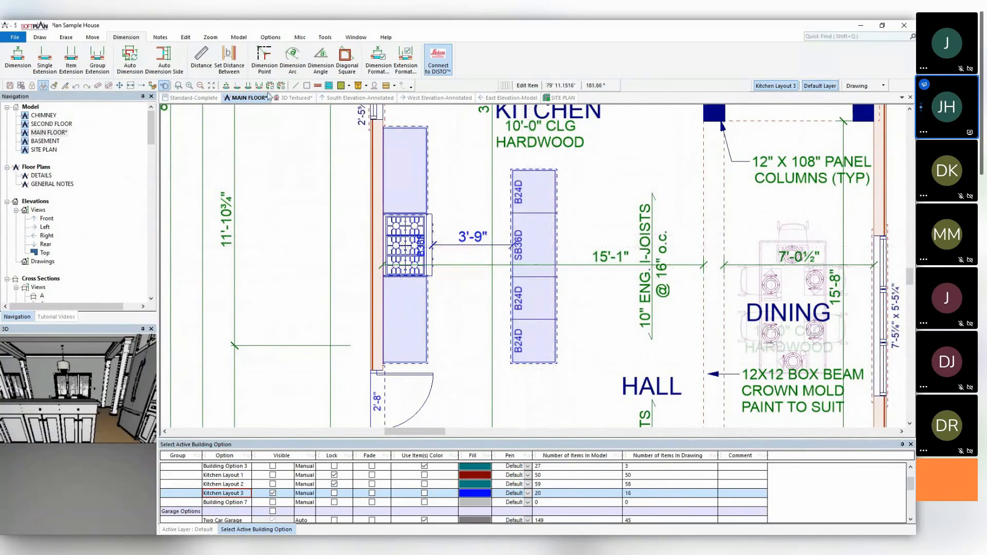
Edit the island's B24D base cabinet beside the SB36D sink cabinet and search the replacement symbols for "dish".
right_click(530, 304)
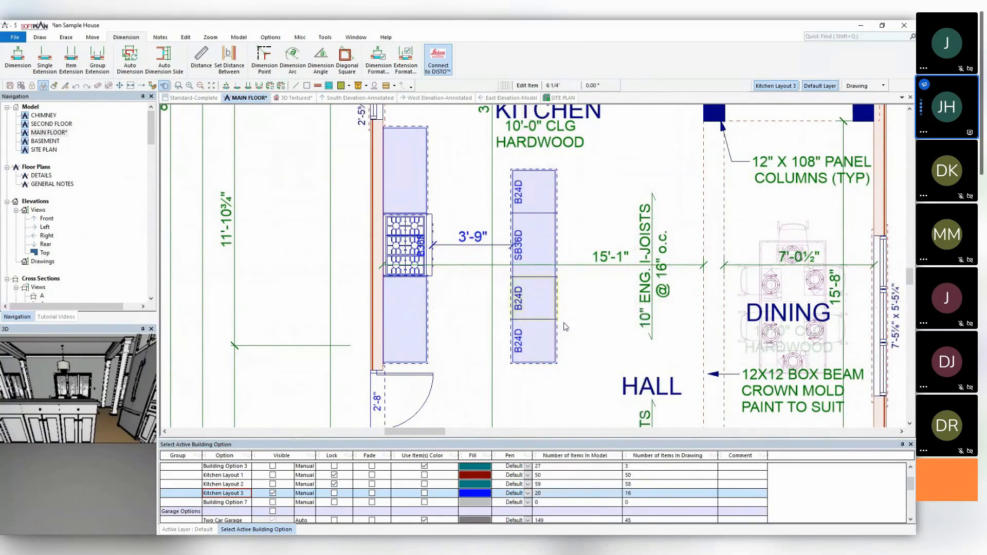
left_click(565, 325)
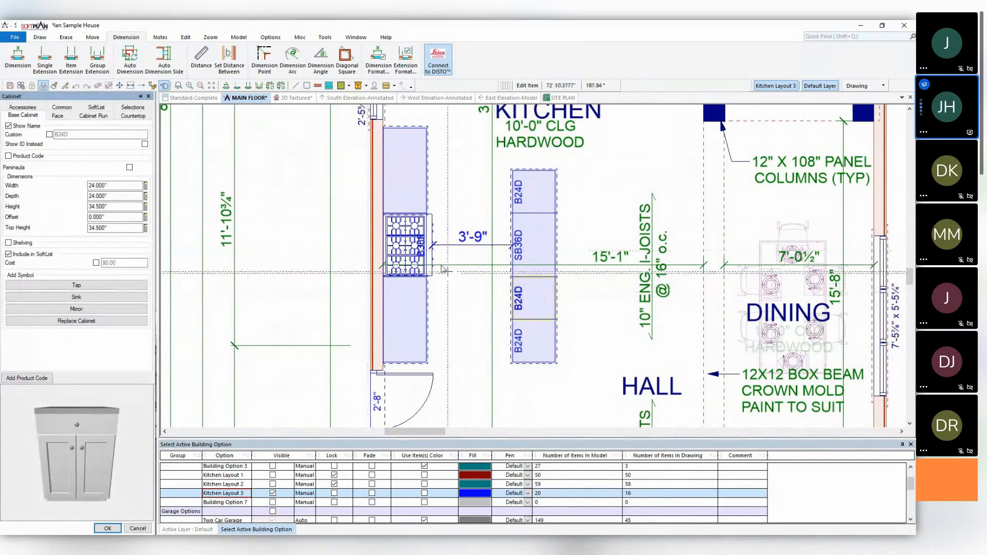
left_click(90, 321)
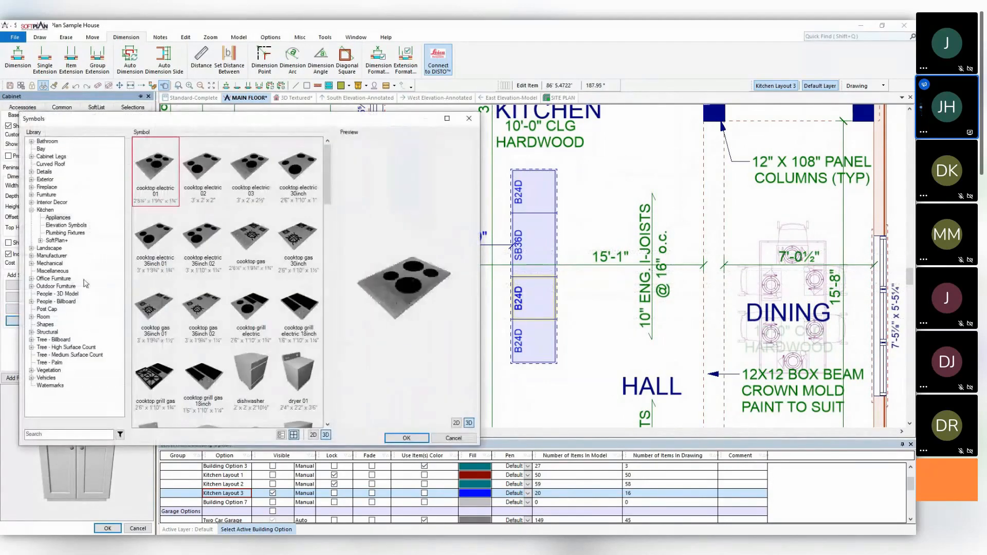
left_click(50, 435)
type("dish")
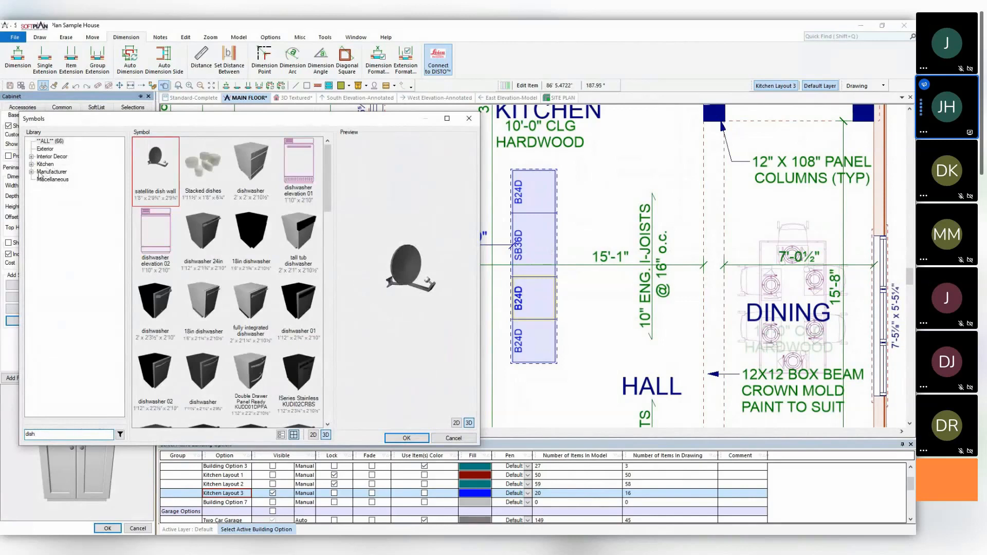
Replace the B24D cabinet beside the sink base with the Double Drawer Dishwasher from the SoftPlan+ Jenn-Air manufacturer library.
left_click(31, 172)
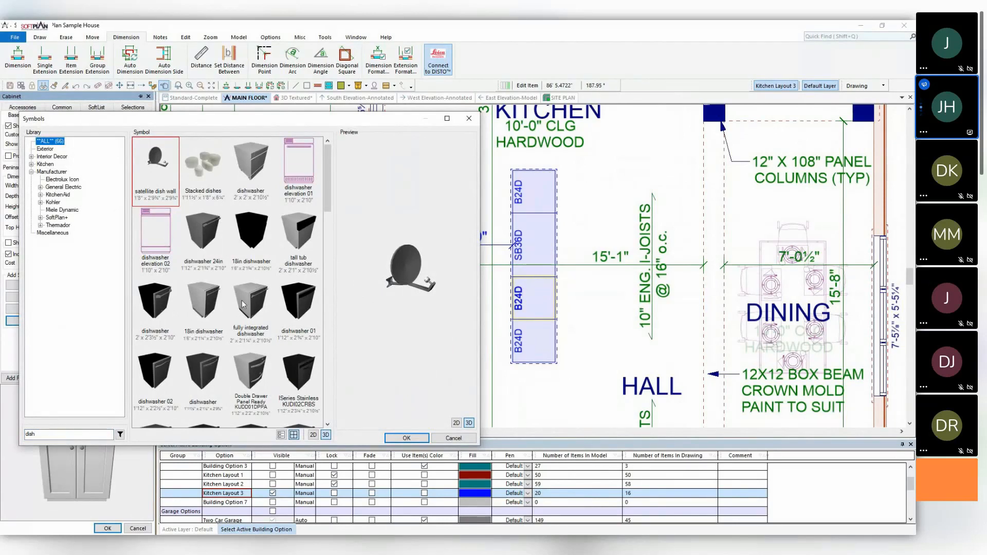
left_click(41, 218)
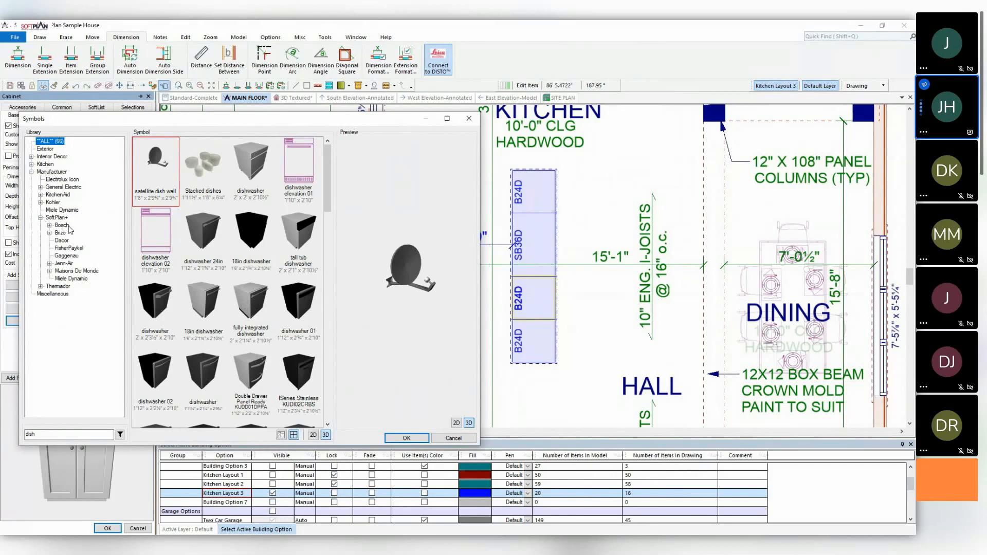
left_click(49, 263)
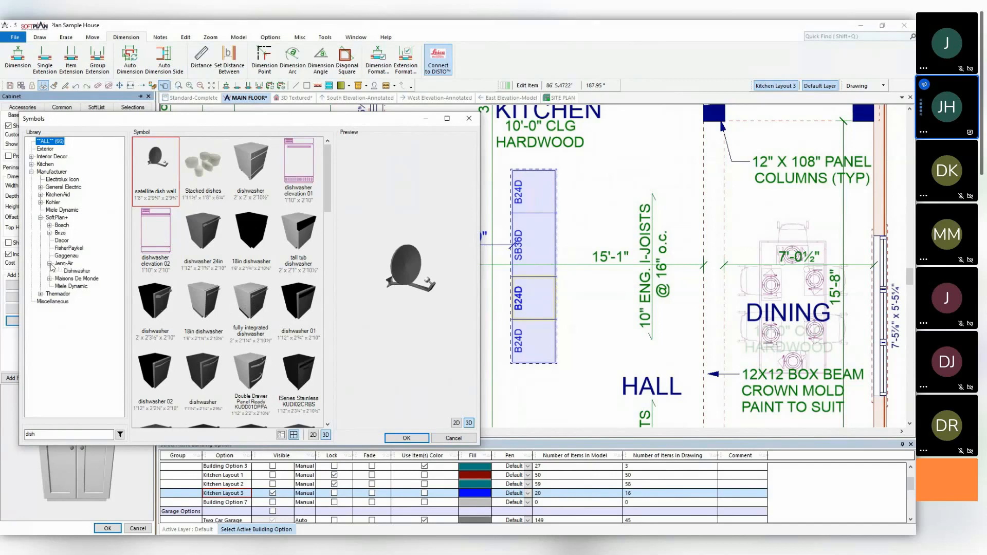
left_click(72, 271)
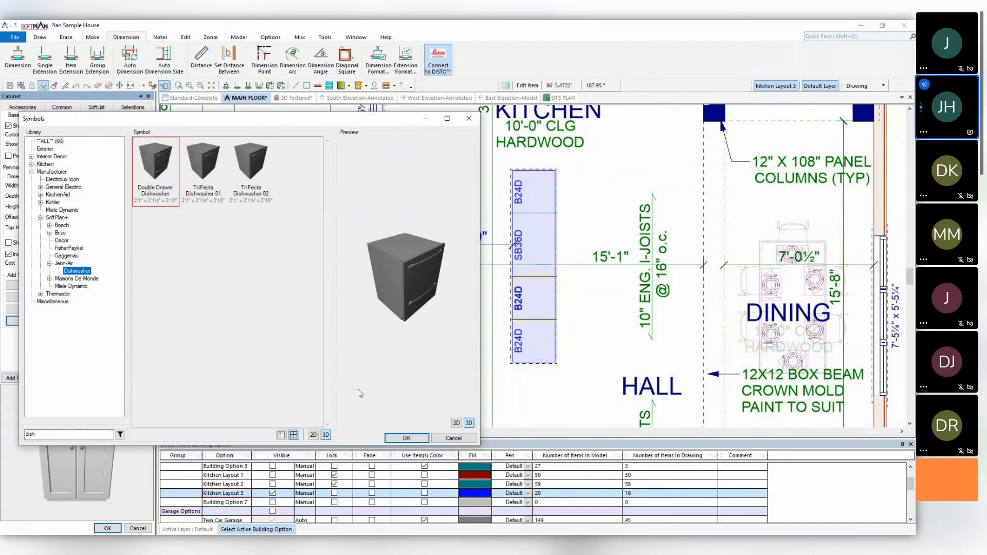
left_click(410, 438)
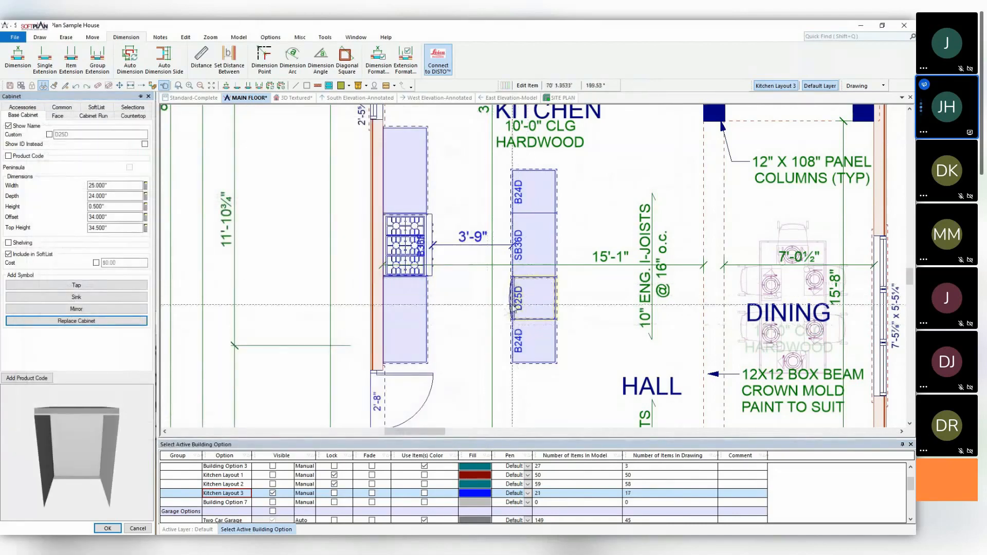
mouse_move(95, 429)
left_mouse_down()
mouse_move(76, 421)
mouse_move(99, 424)
left_mouse_up()
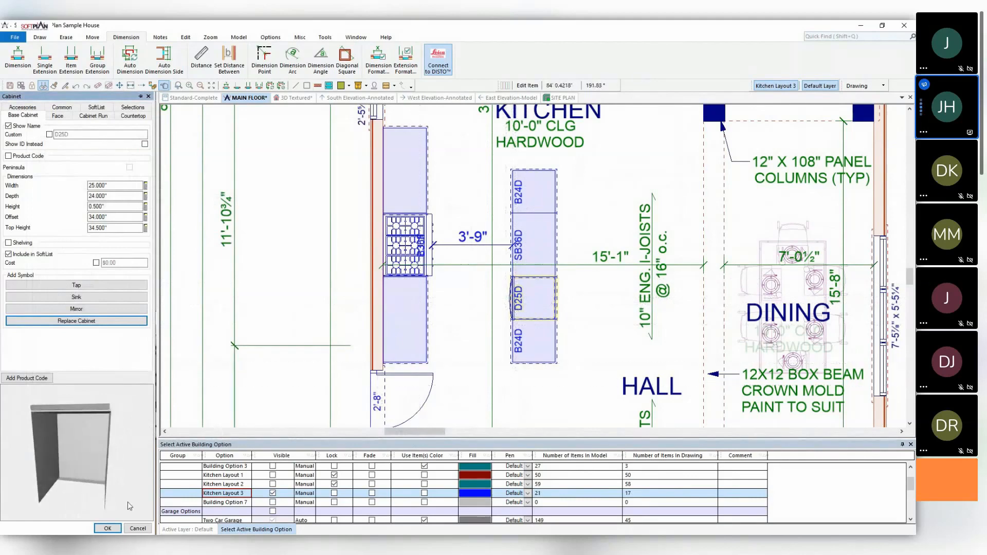
left_click(108, 528)
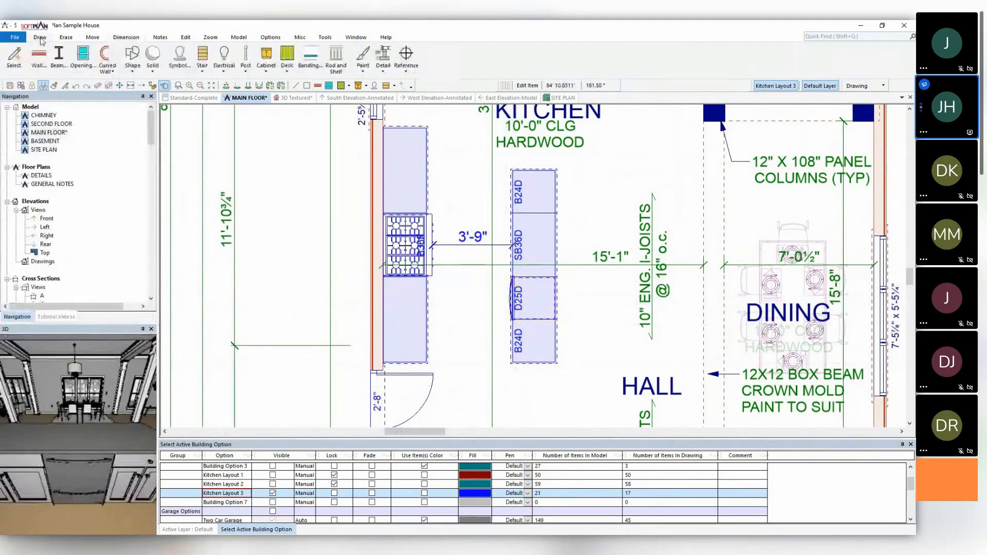
Search the symbol library for "apron" and choose the K-6534-4U double-bowl sink for placement.
left_click(172, 57)
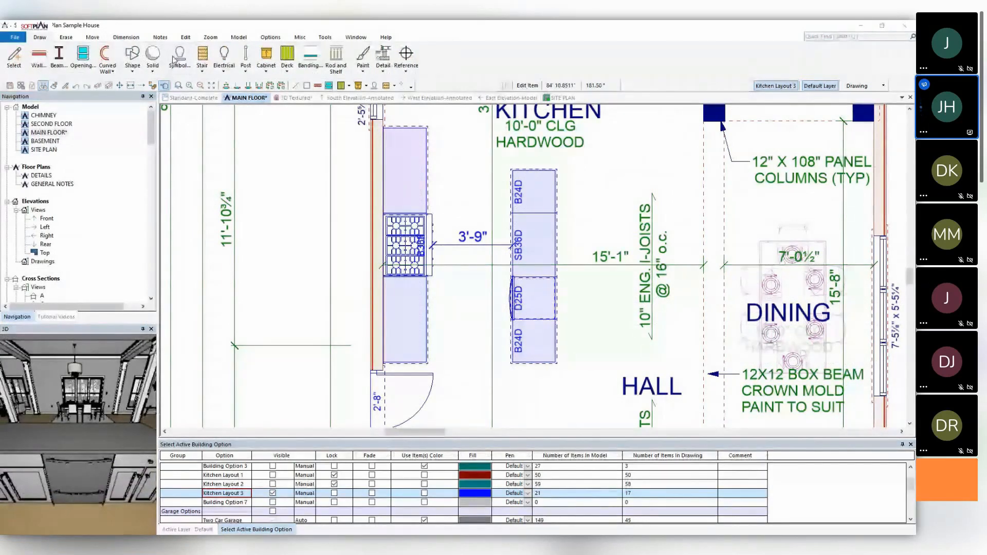
left_click(80, 434)
type("a")
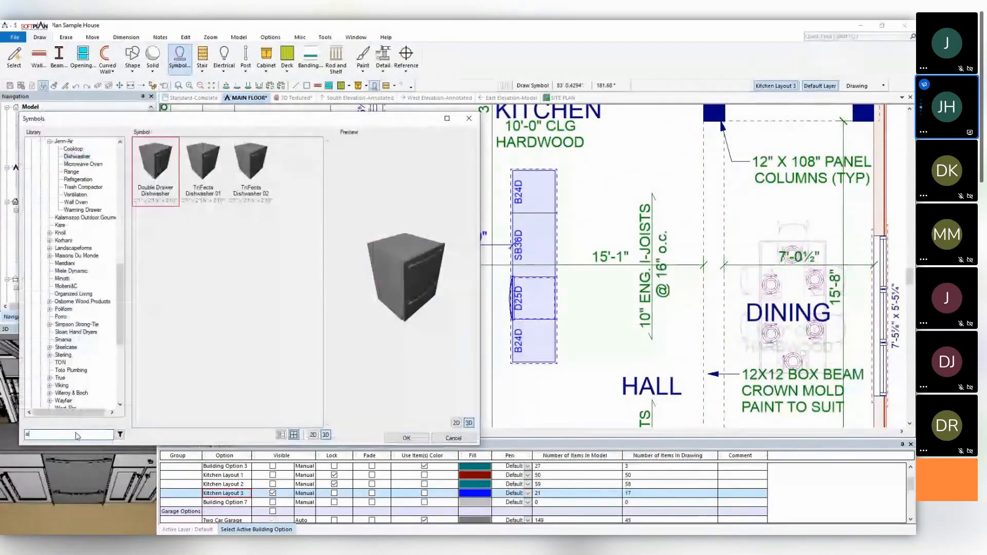
type("pron")
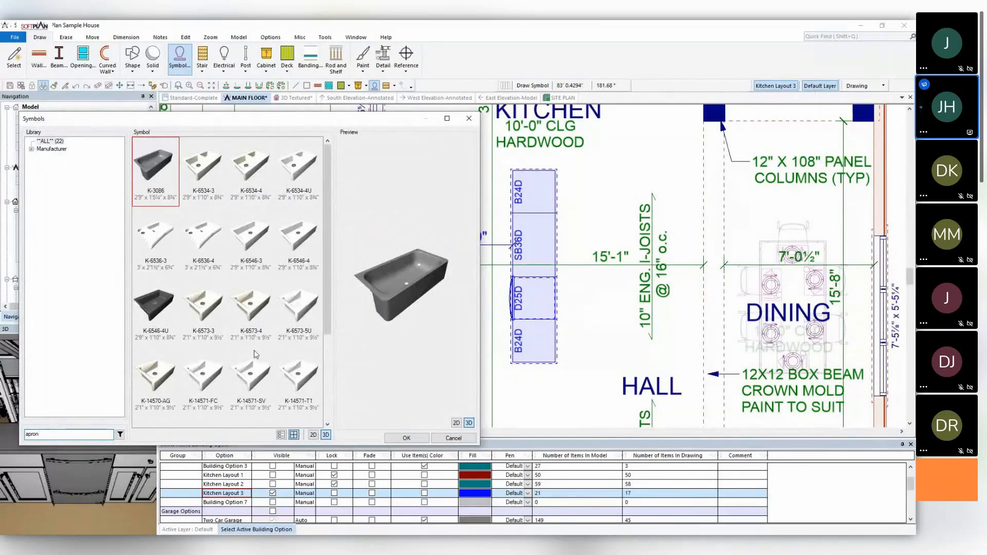
left_click(300, 174)
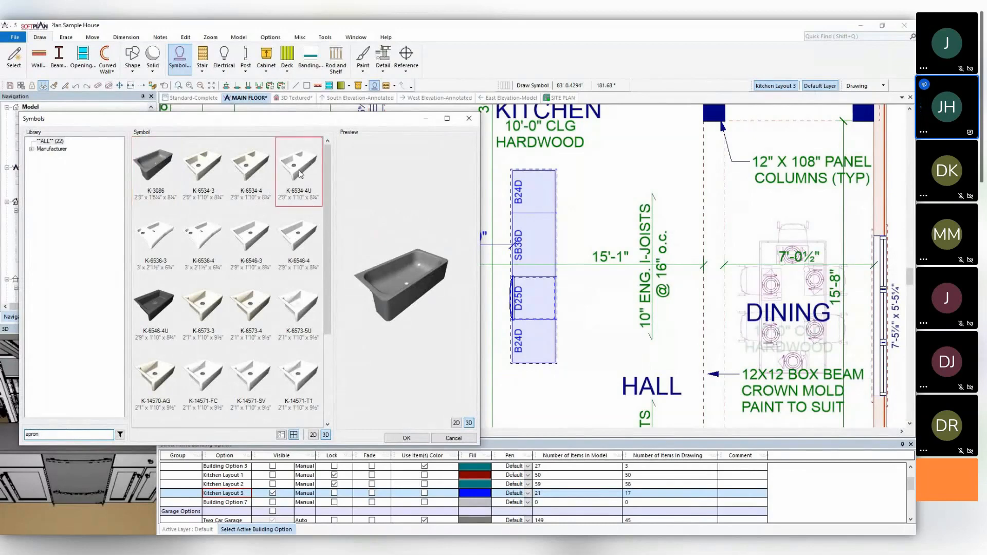
left_click_drag(423, 266, 394, 286)
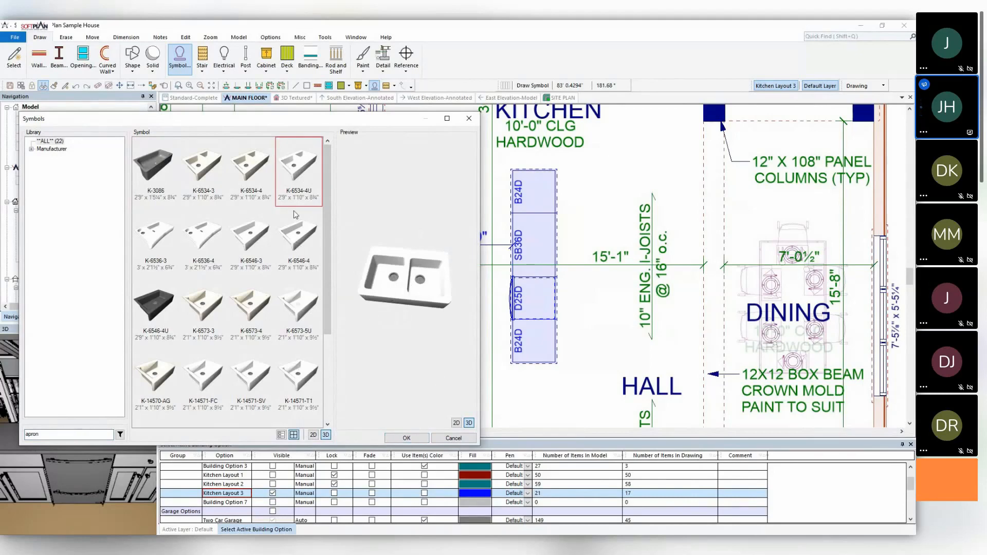
left_click(406, 438)
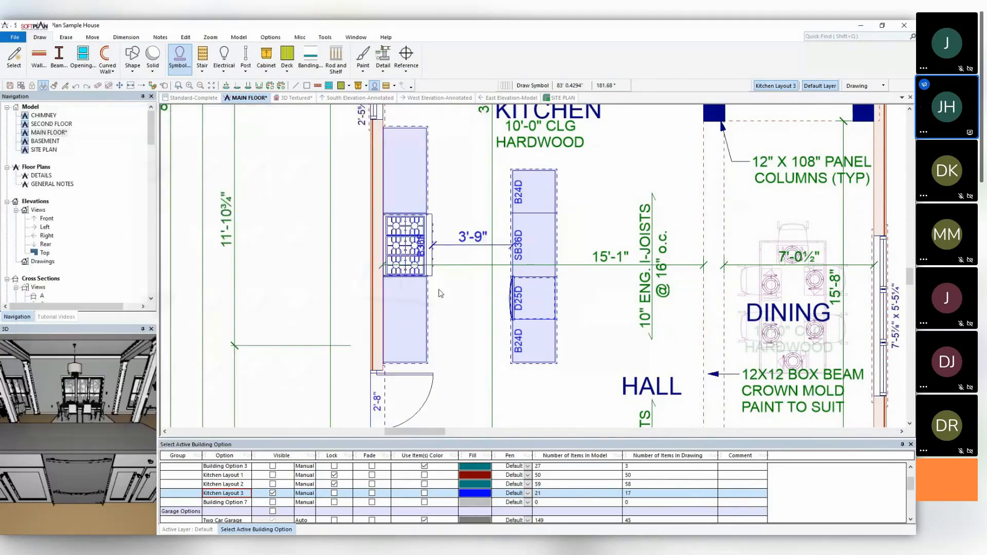
Place the apron sink on the island's SB36D cabinet and shift it about 3.6" toward the island's cooktop side.
left_click(551, 249)
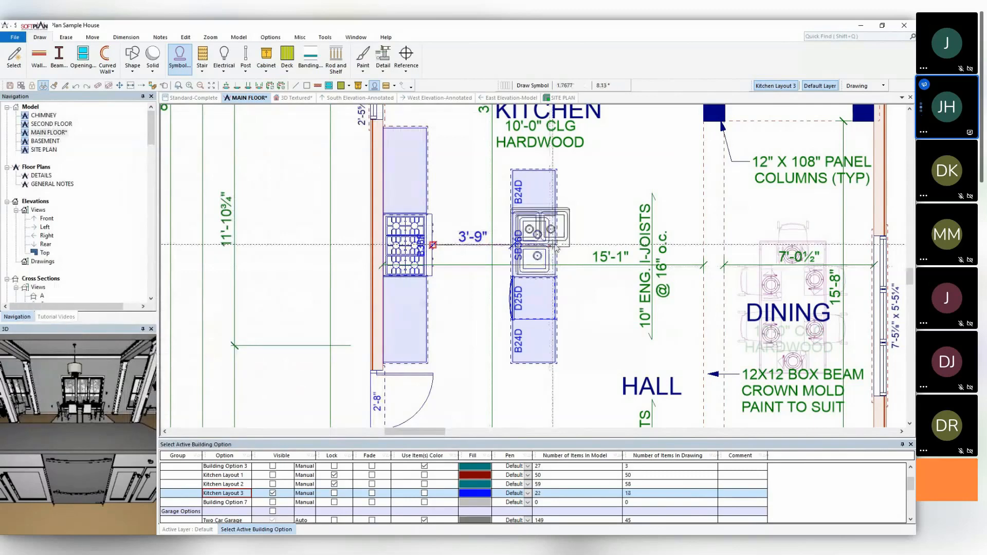
scroll(573, 226, "up", 3)
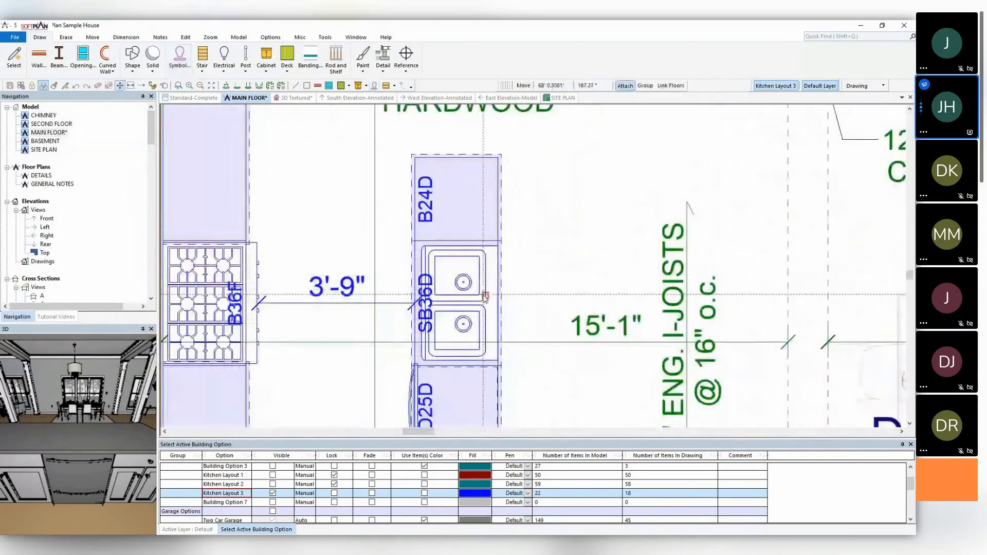
left_click_drag(486, 296, 467, 299)
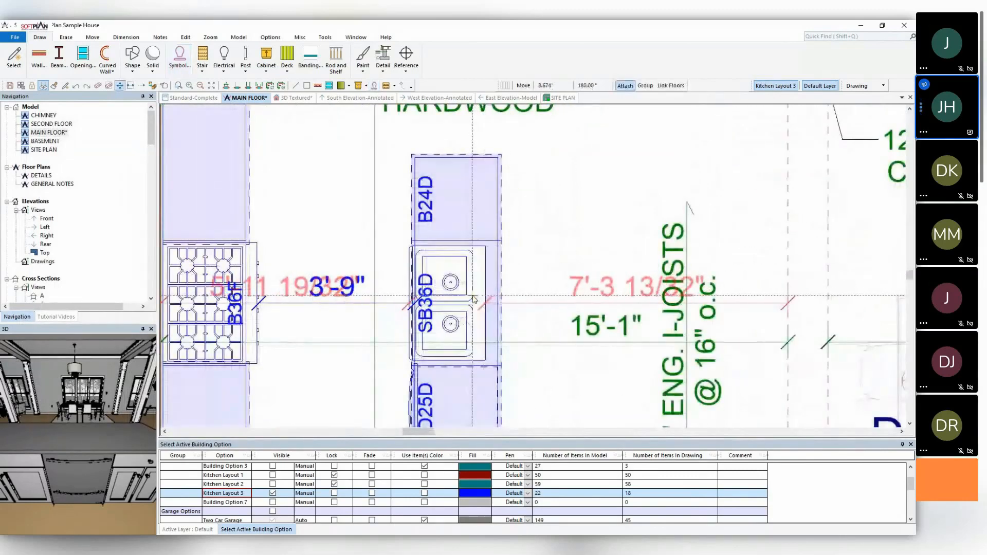
Examine the new kitchen layout with its island sink and dishwasher in the textured 3D model.
left_click(293, 97)
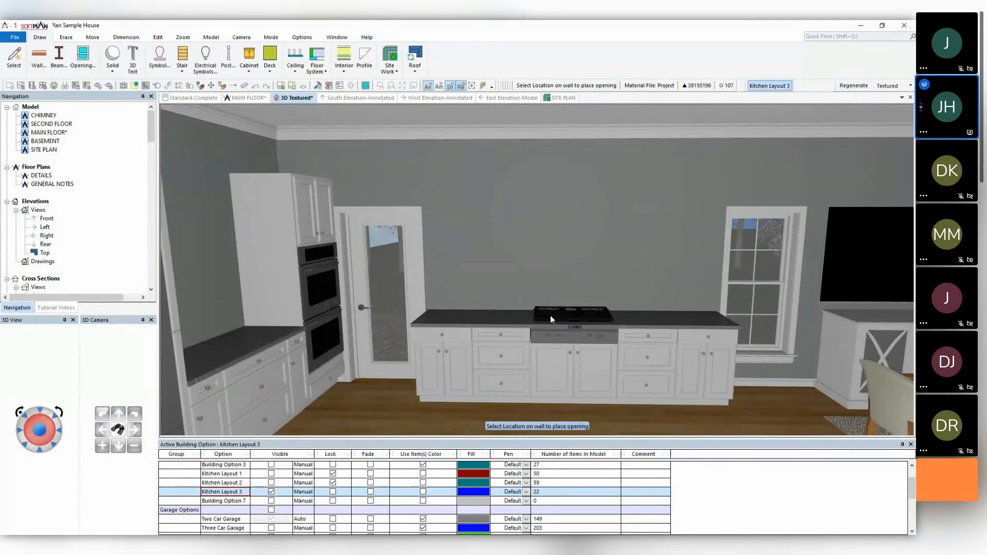
left_click_drag(550, 316, 440, 337)
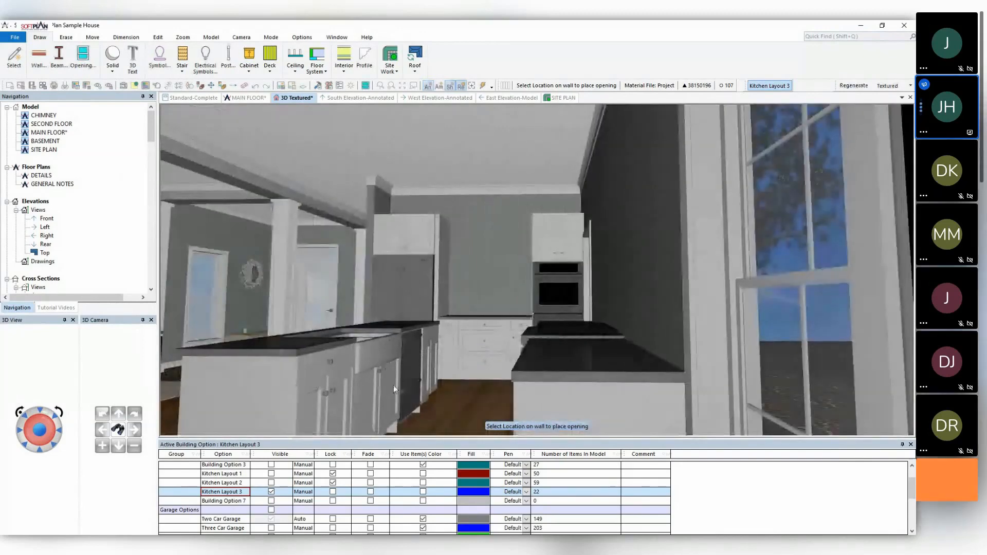
left_click_drag(383, 378, 418, 366)
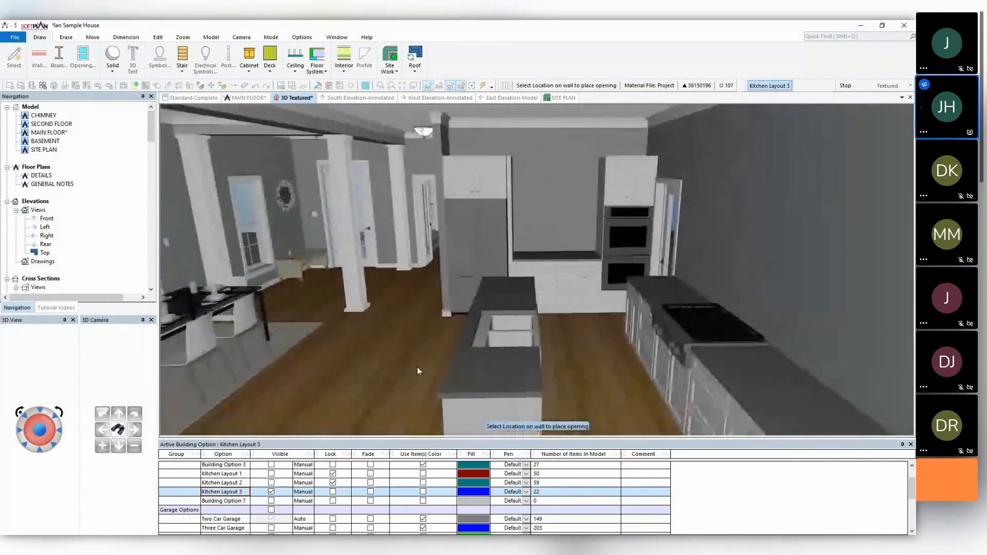
Open the base cabinet settings of the island's sink cabinet in the 3D model.
right_click(474, 325)
left_click(497, 349)
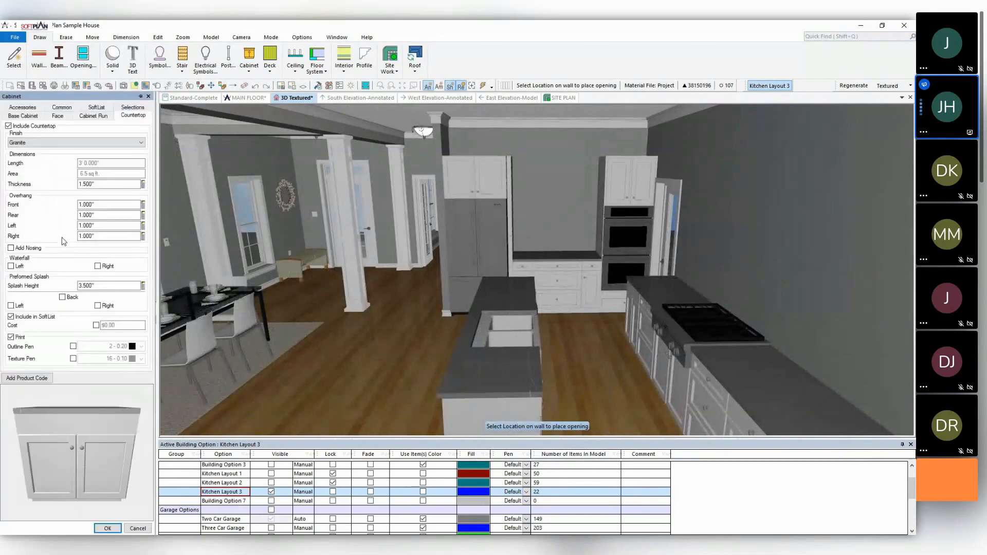
left_click(34, 118)
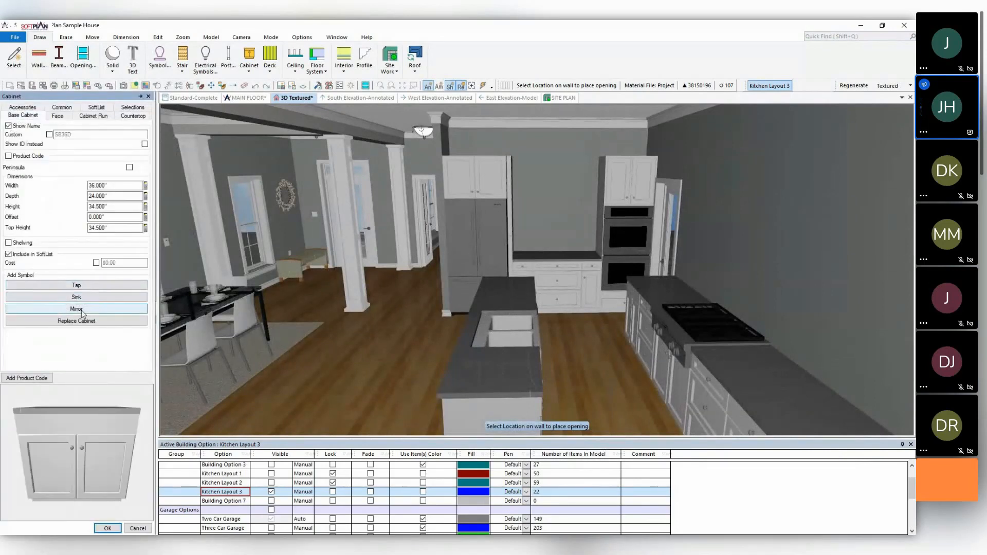
Add the Kohler K-6330 faucet to the 36-inch sink base cabinet, finding it by filtering the symbol library for "fauc".
left_click(79, 285)
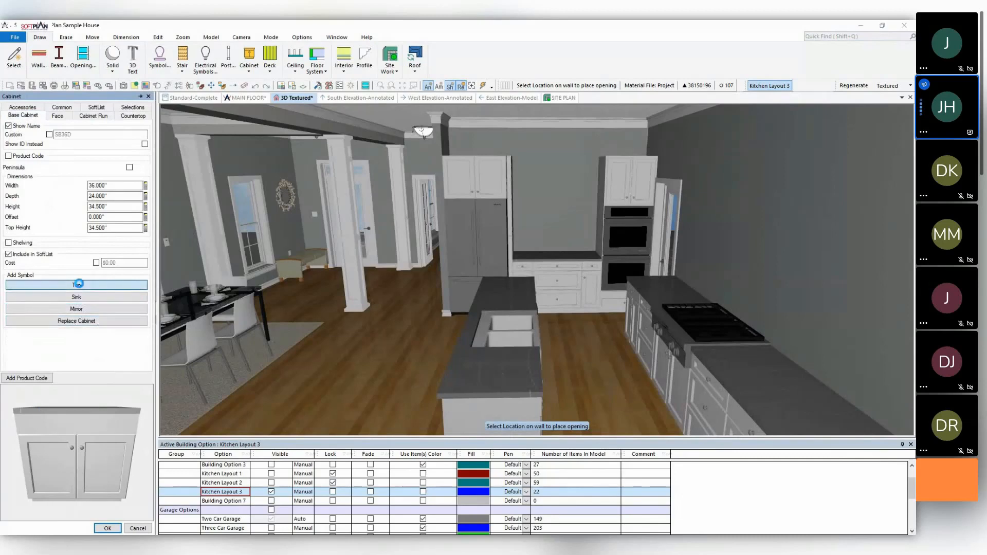
left_click(59, 435)
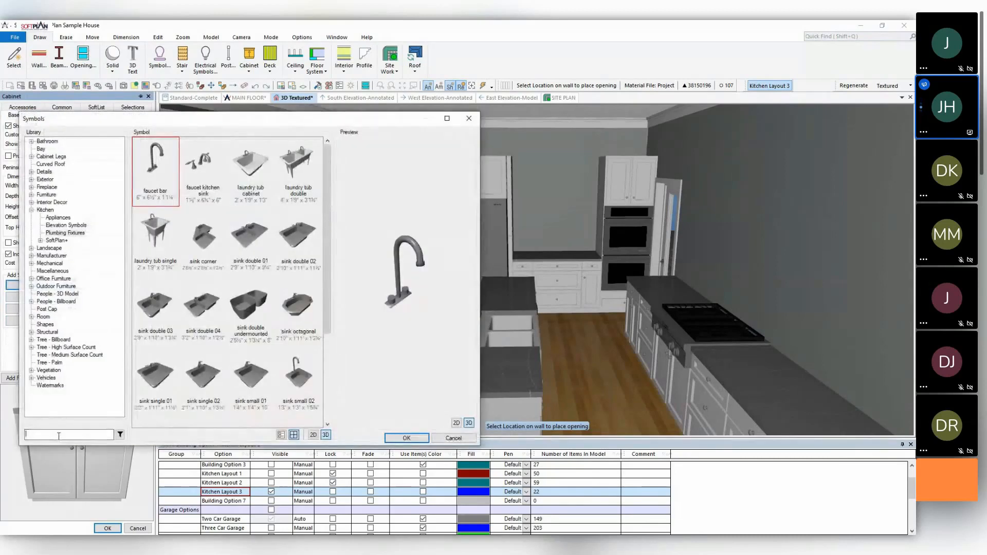
type("fauc")
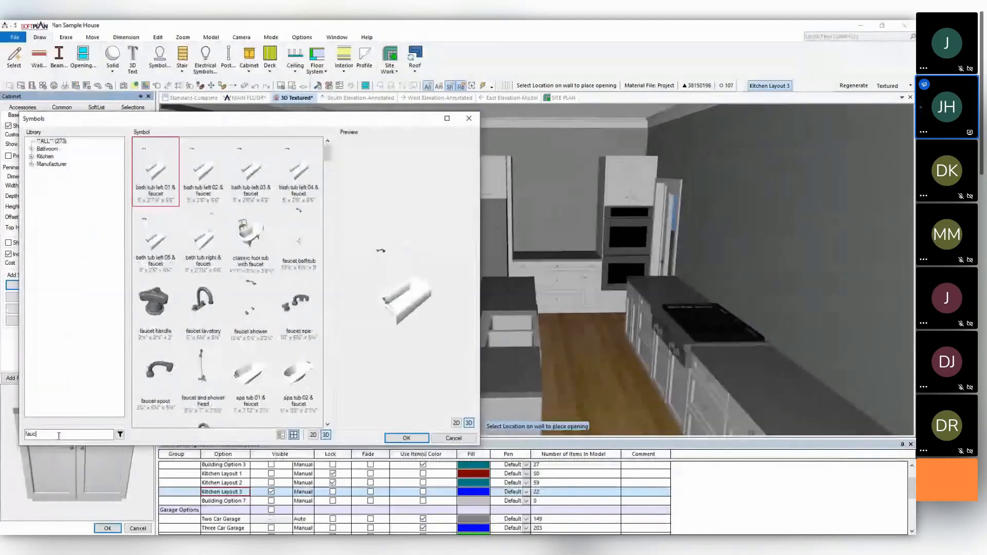
left_click(31, 164)
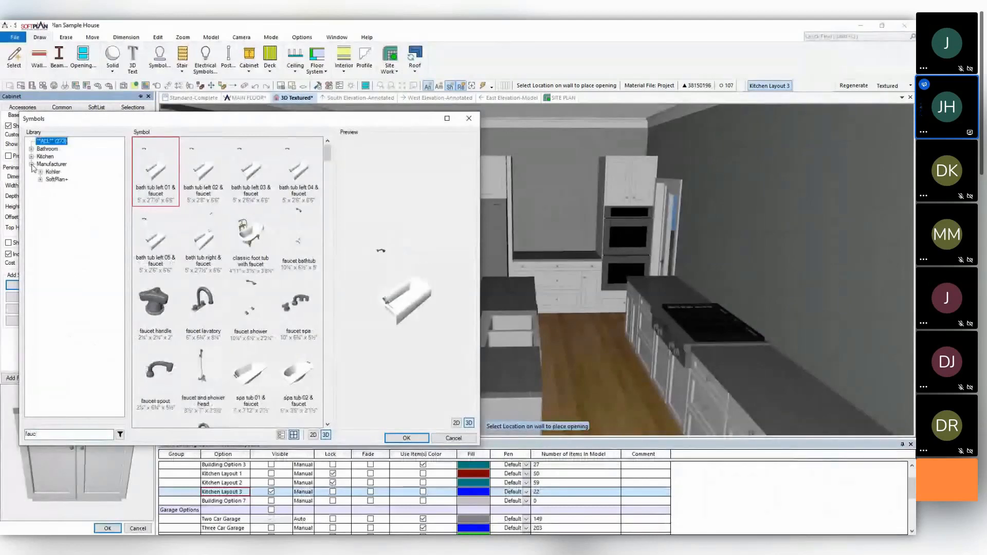
double_click(51, 172)
left_click(63, 179)
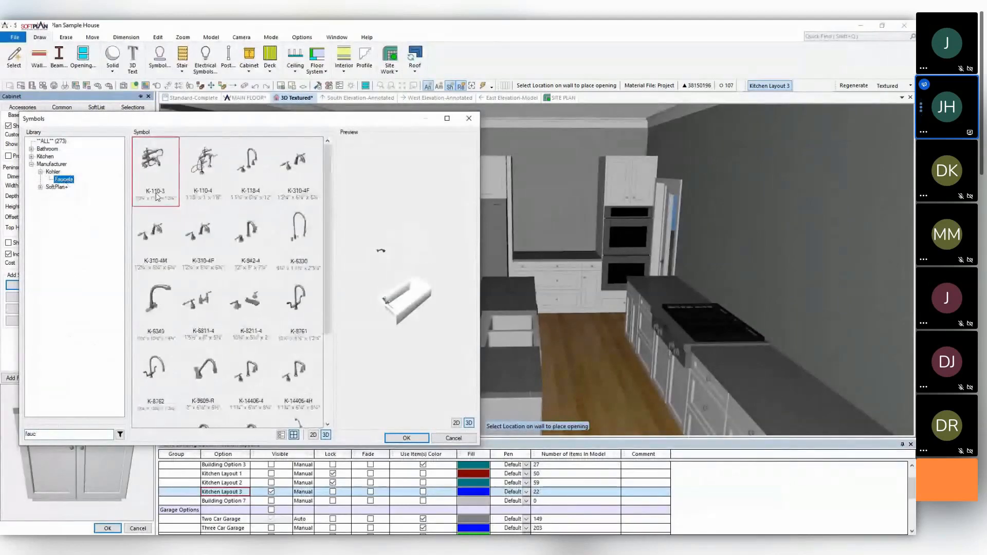
left_click(296, 234)
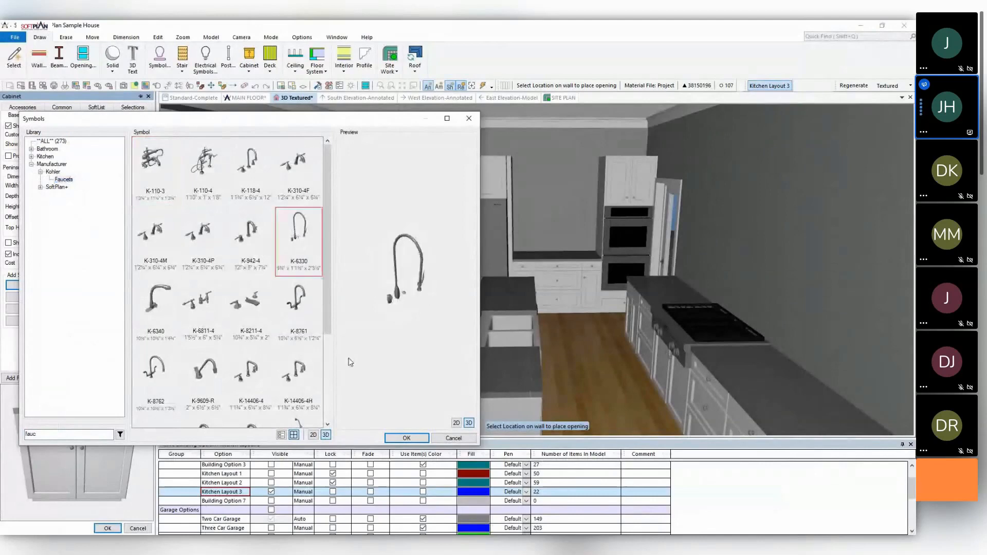
left_click(406, 438)
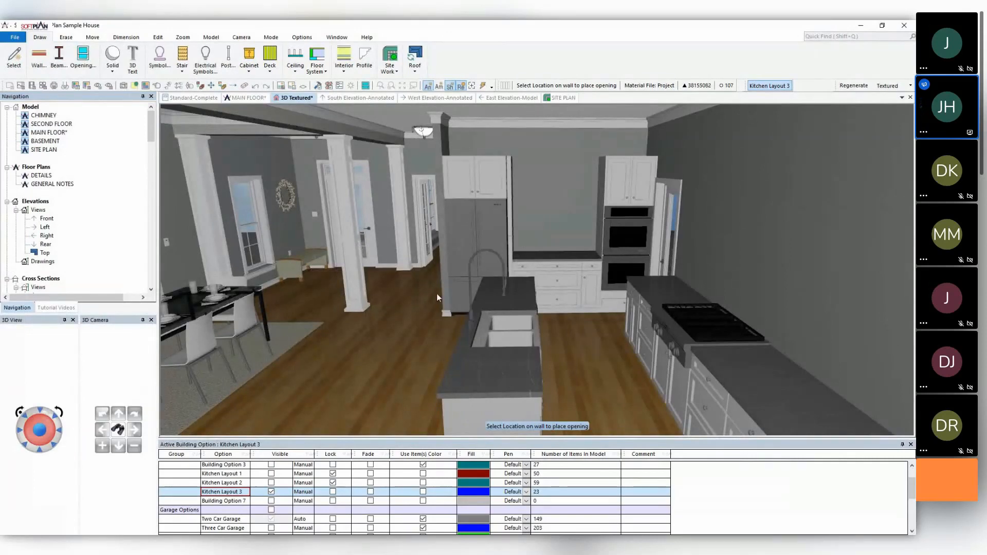
In the main floor plan, start a custom rectangular base cabinet with the Standard 2 door face layout.
left_click(257, 100)
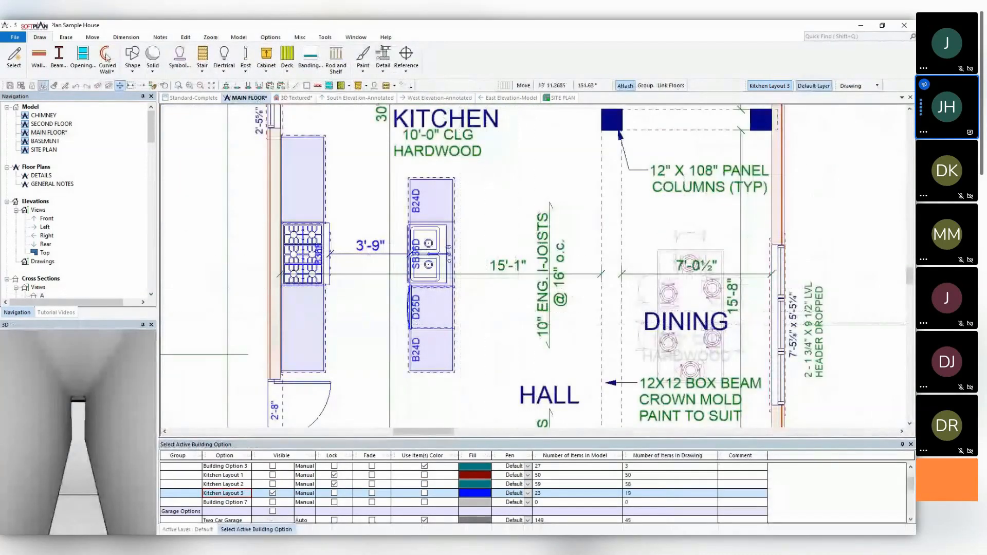
left_click(267, 60)
left_click(306, 117)
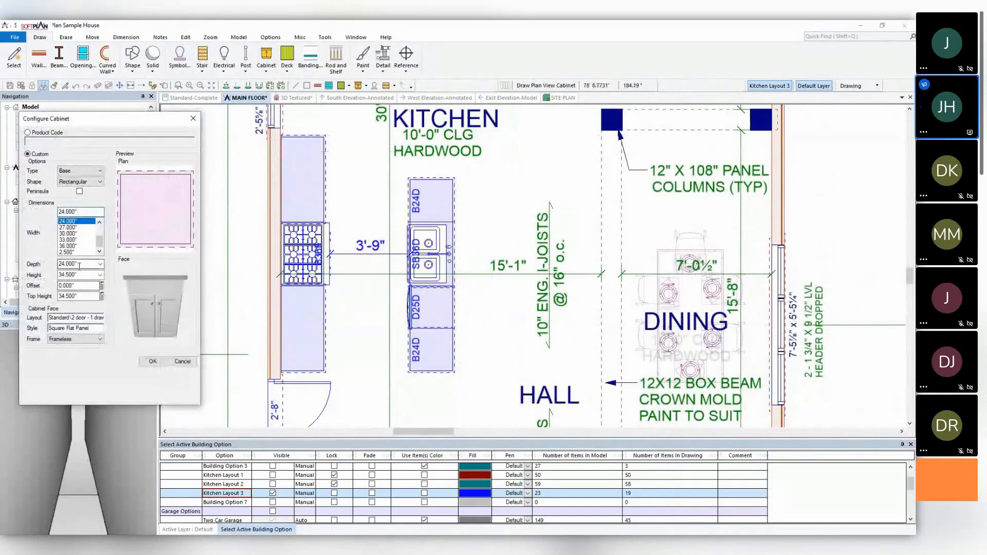
left_click(88, 318)
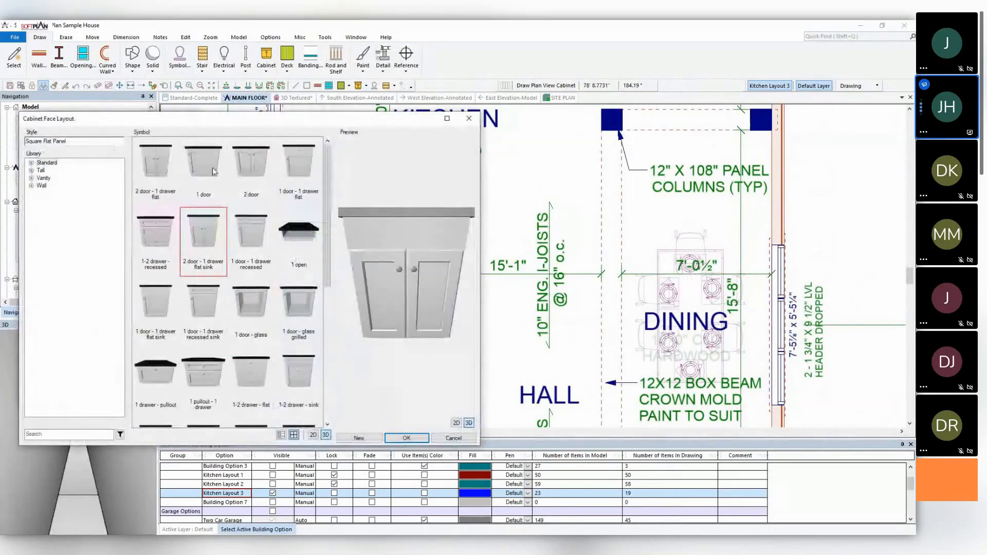
left_click(250, 163)
left_click(406, 438)
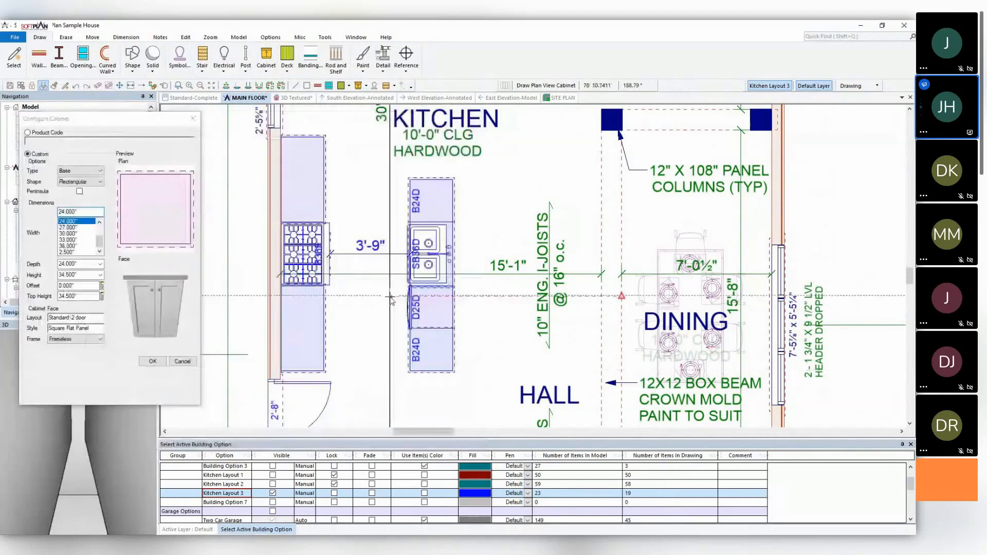
Set the cabinet depth to 12 inches and place 24-inch-wide cabinets along the island's back, leaving the space behind the sink open.
left_click(86, 264)
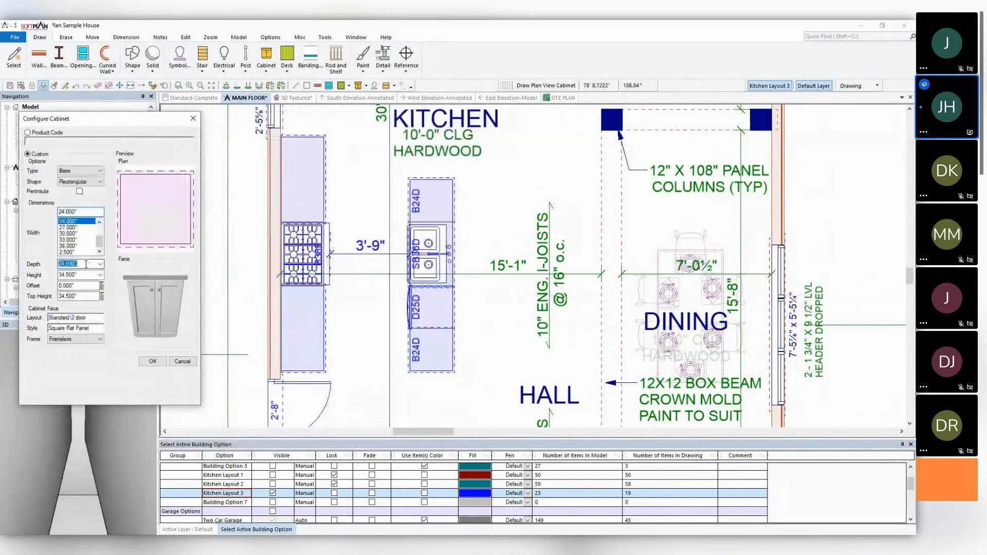
type("12")
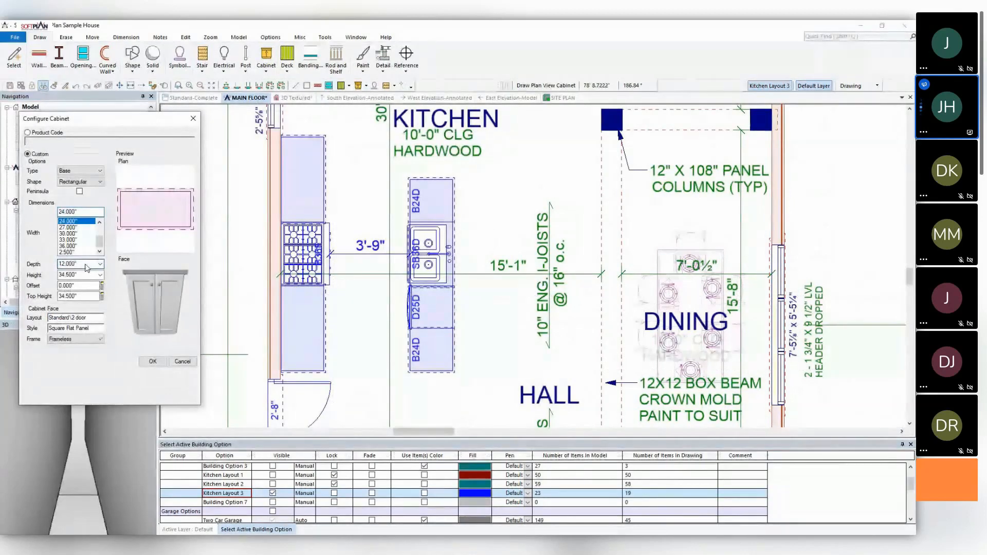
left_click(453, 350)
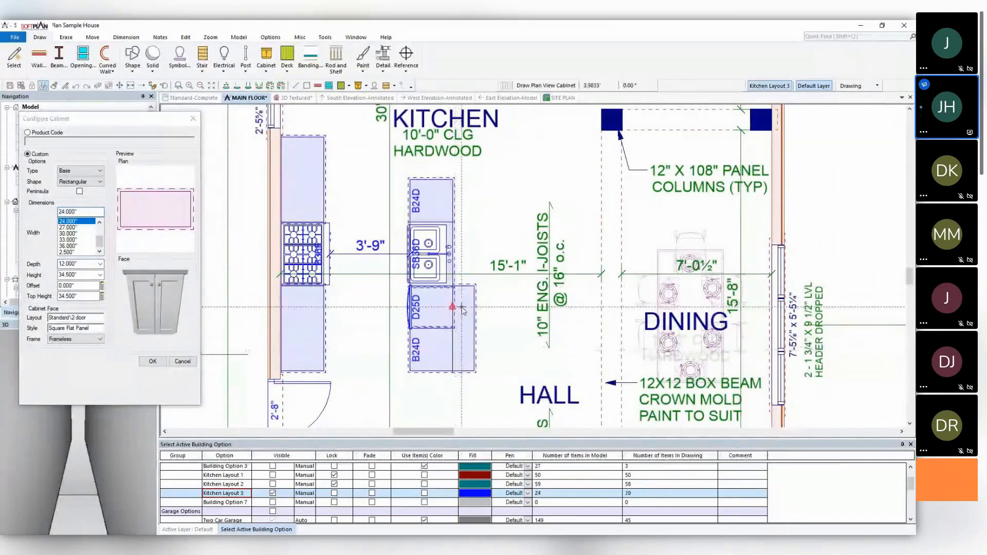
left_click(461, 203)
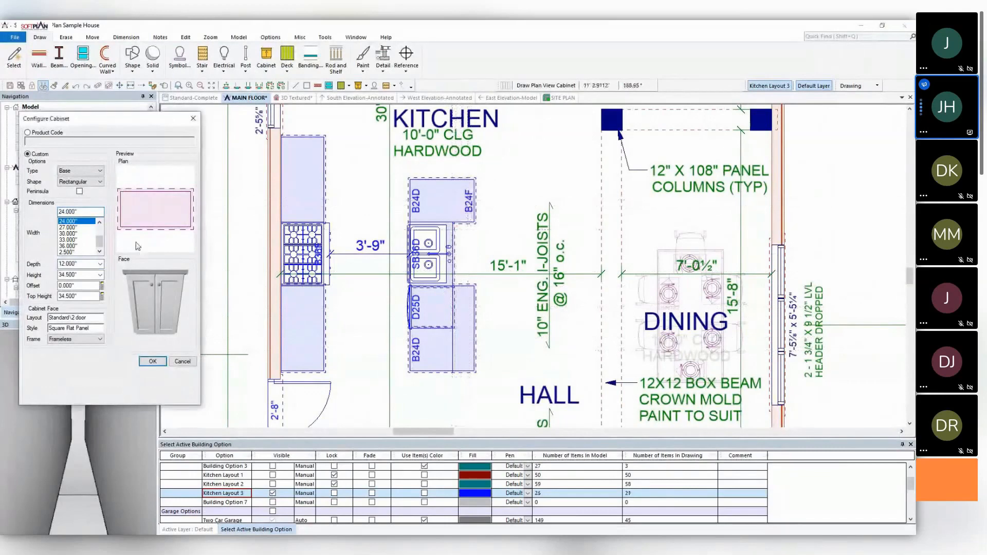
Place a 36-inch-wide cabinet behind the sink, letting Auto Cabinet fill the space, and a 24-inch-wide cabinet at the island's end nearest the KITCHEN label.
left_click(73, 246)
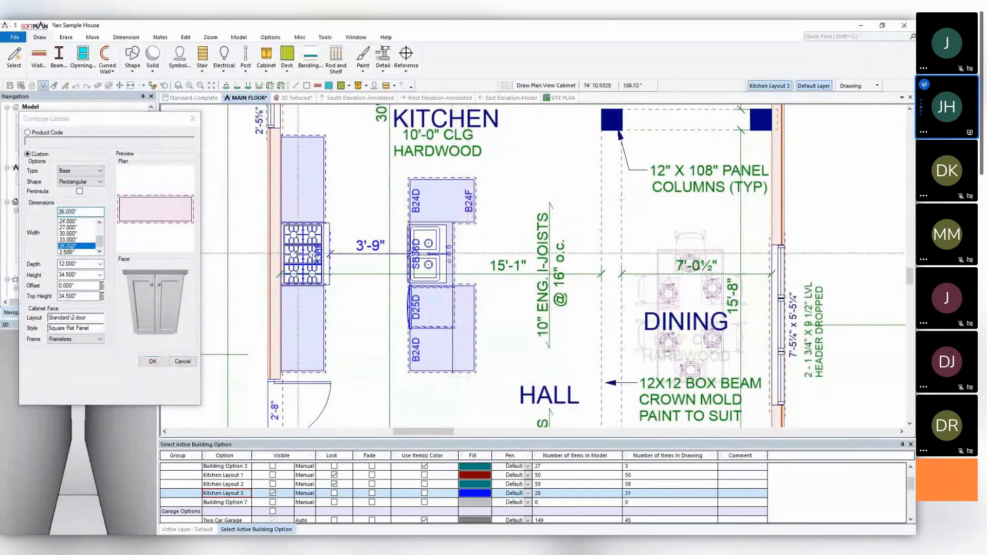
left_click(456, 257)
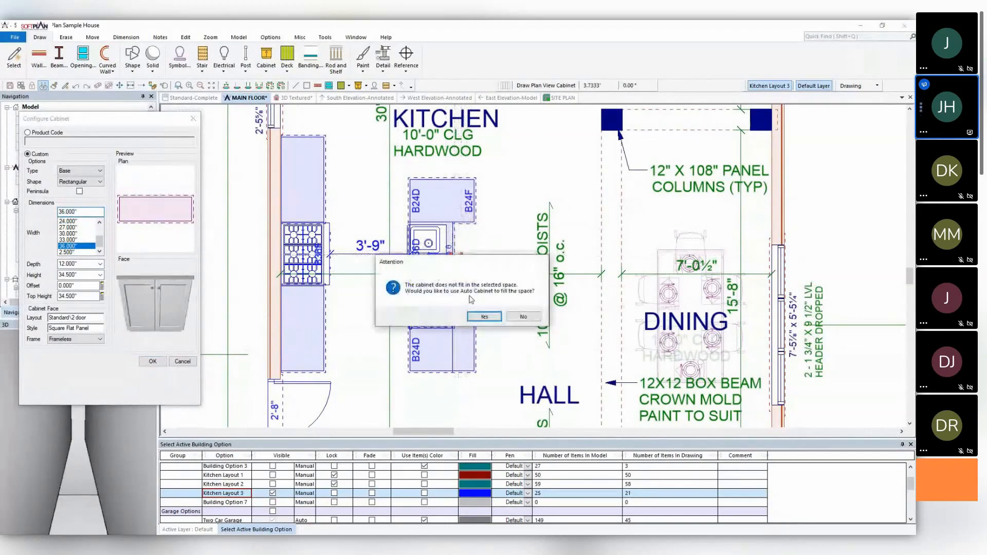
left_click(496, 317)
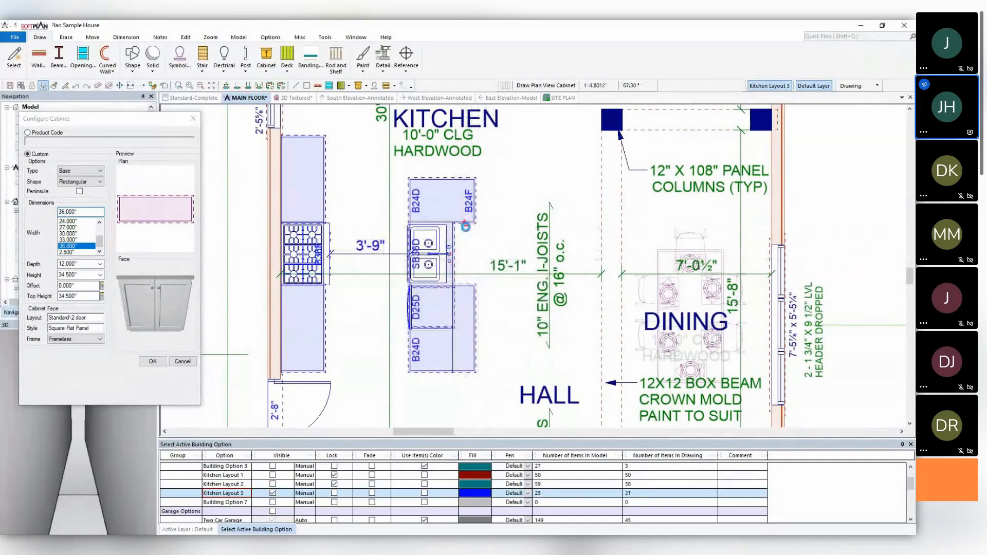
left_click(464, 255)
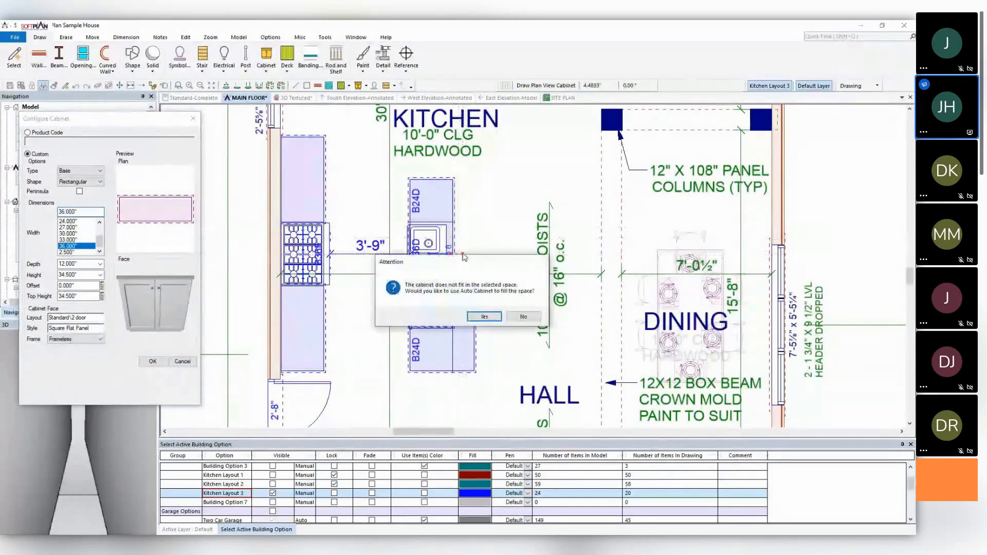
left_click(485, 316)
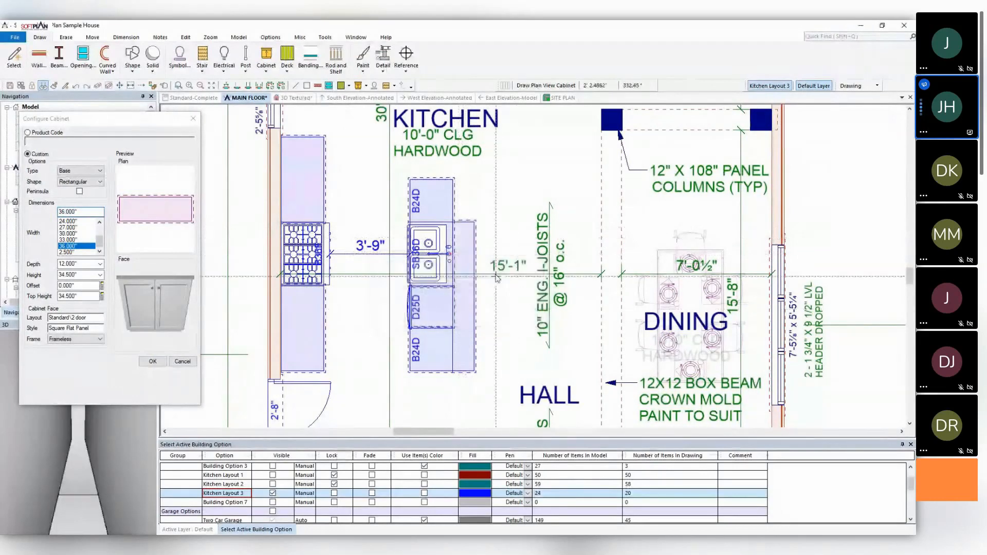
left_click(77, 222)
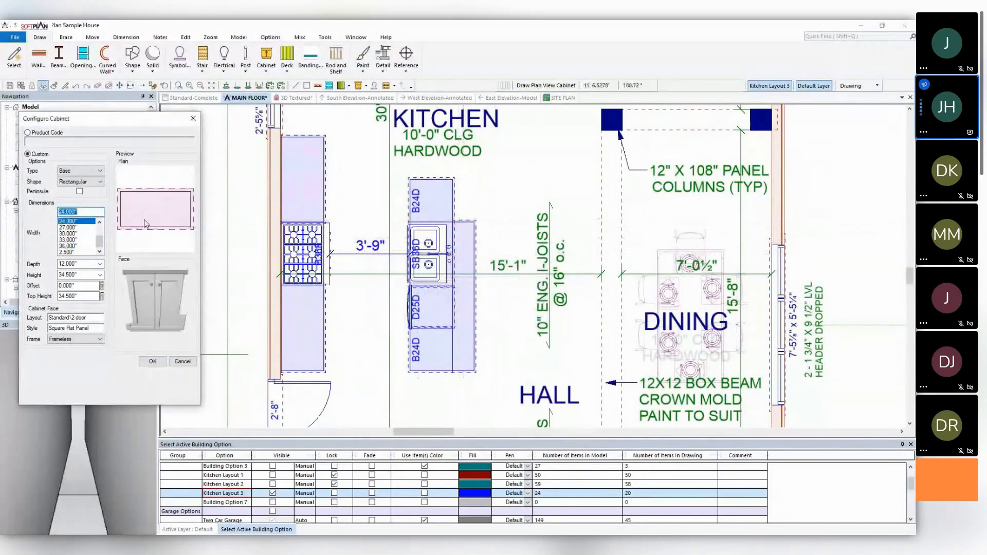
left_click(465, 204)
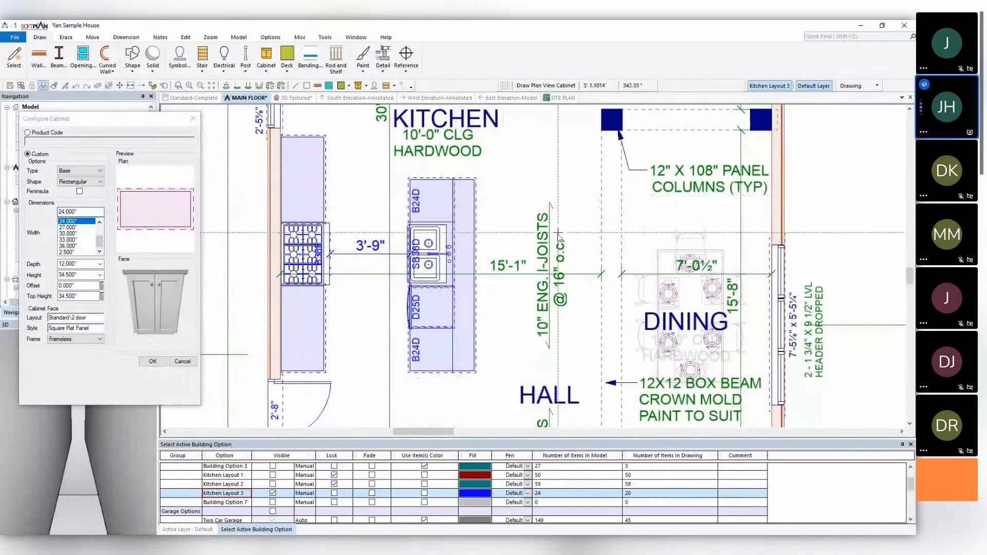
right_click(473, 222)
left_click(502, 247)
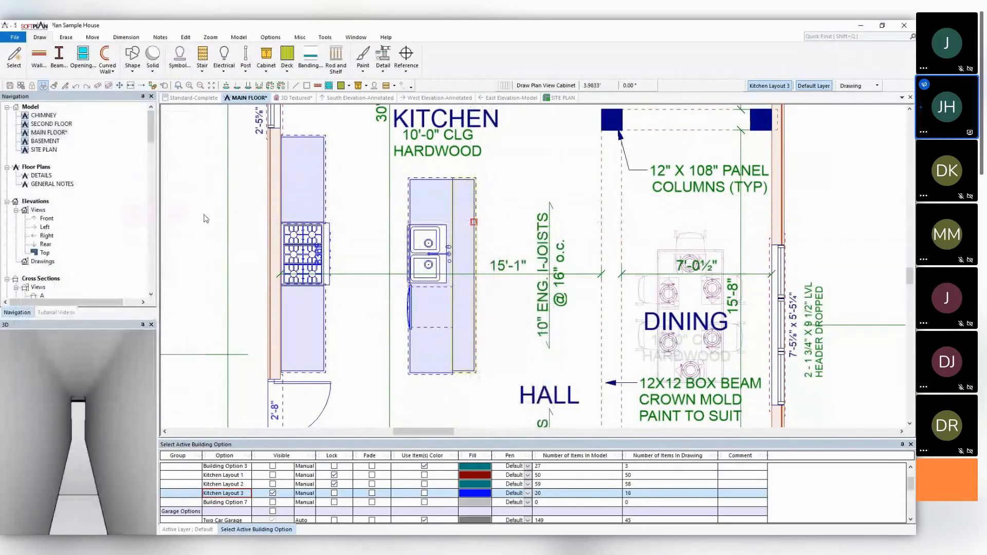
double_click(323, 257)
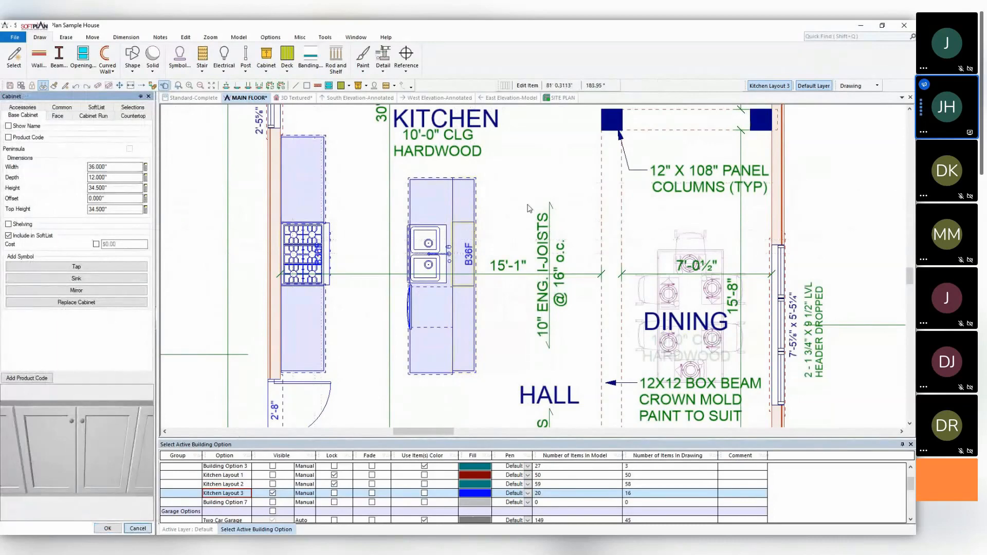
key("Escape")
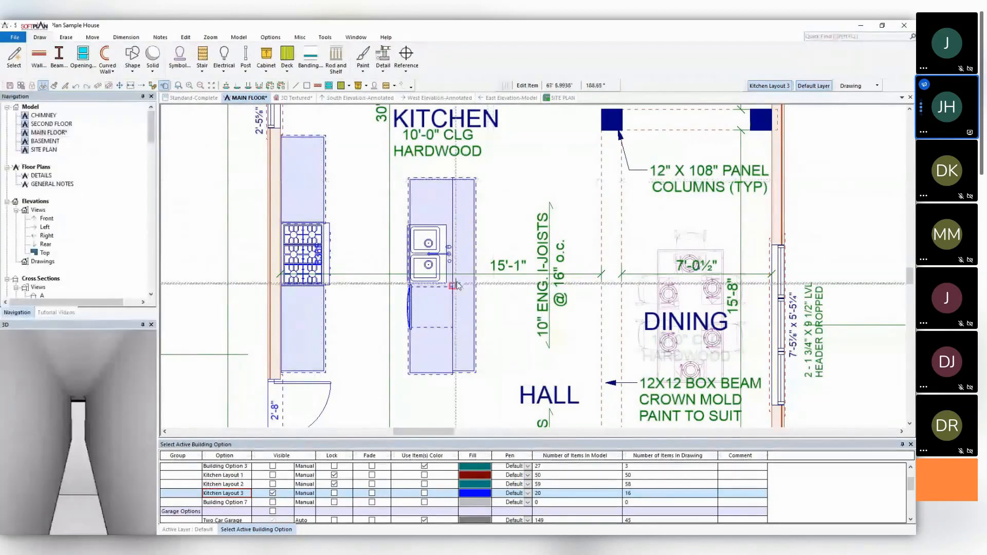
Exclude the countertop from the 12-inch-deep cabinet run along the back of the island.
right_click(459, 231)
left_click(489, 251)
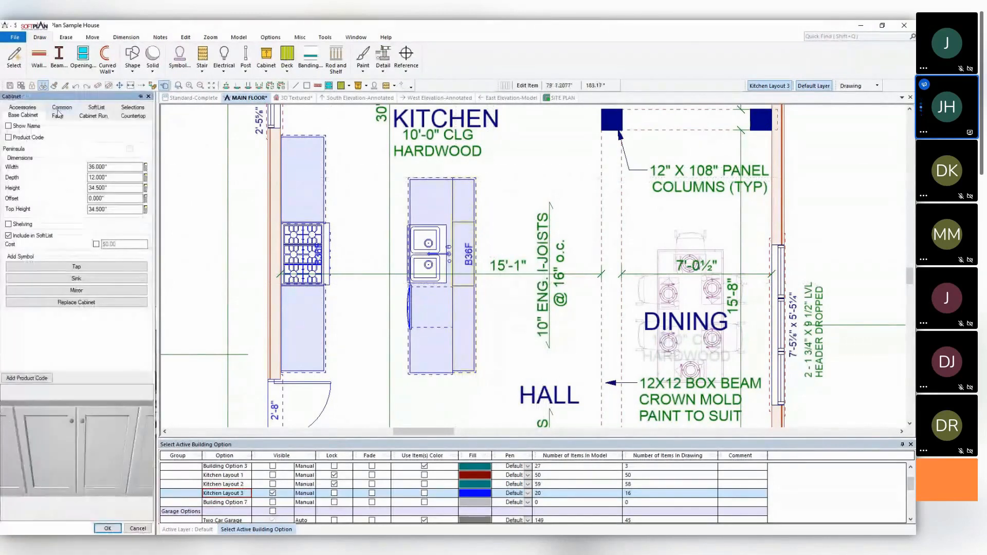
left_click(133, 116)
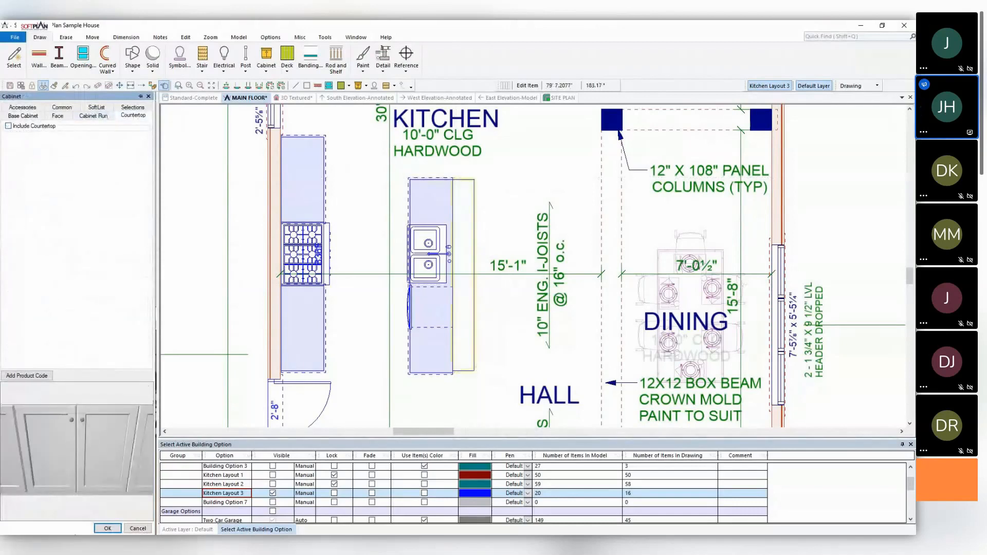
left_click(108, 528)
Repeat the last edit on the island's front cabinets and adjust the island cabinet run at its end near the HALL label.
right_click(432, 347)
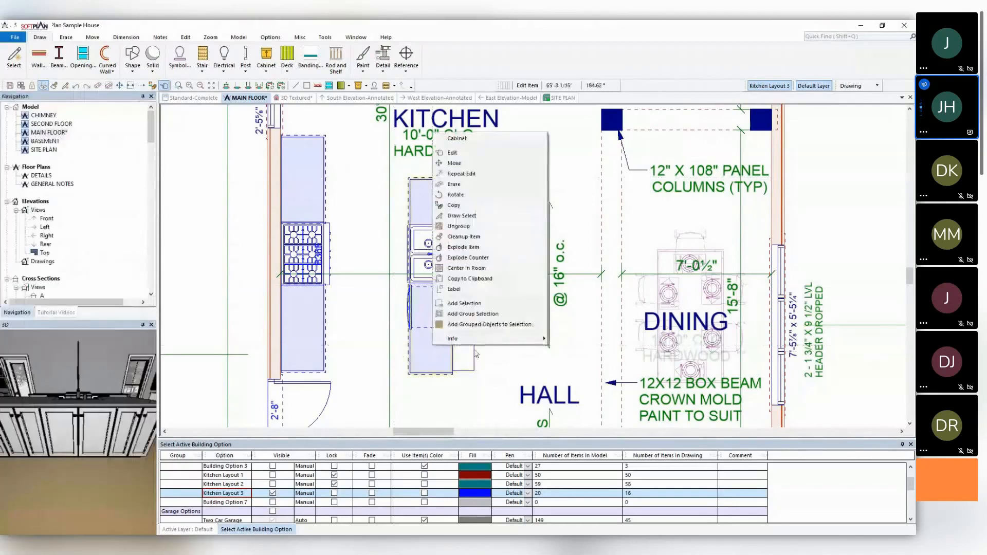
left_click(492, 175)
scroll(501, 373, "up", 3)
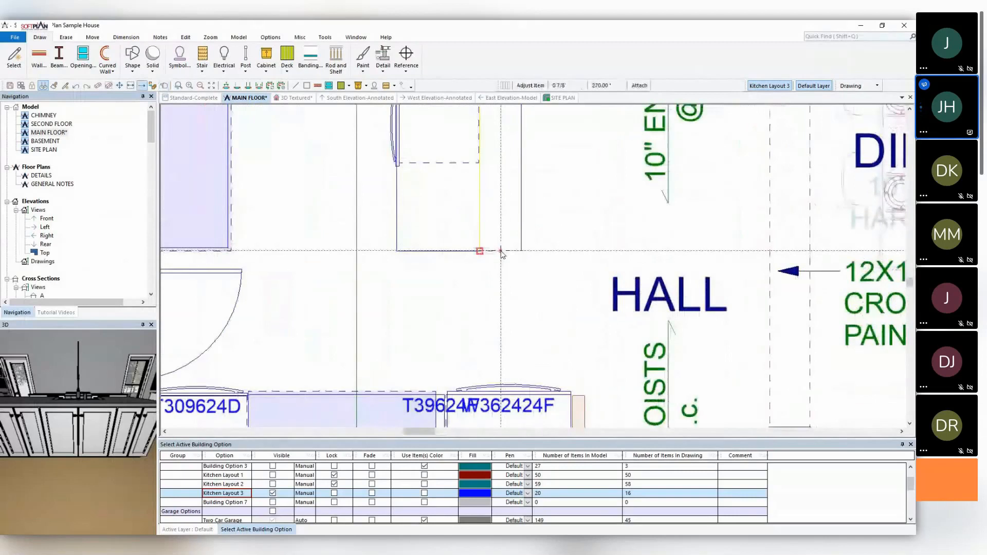
left_click(502, 251)
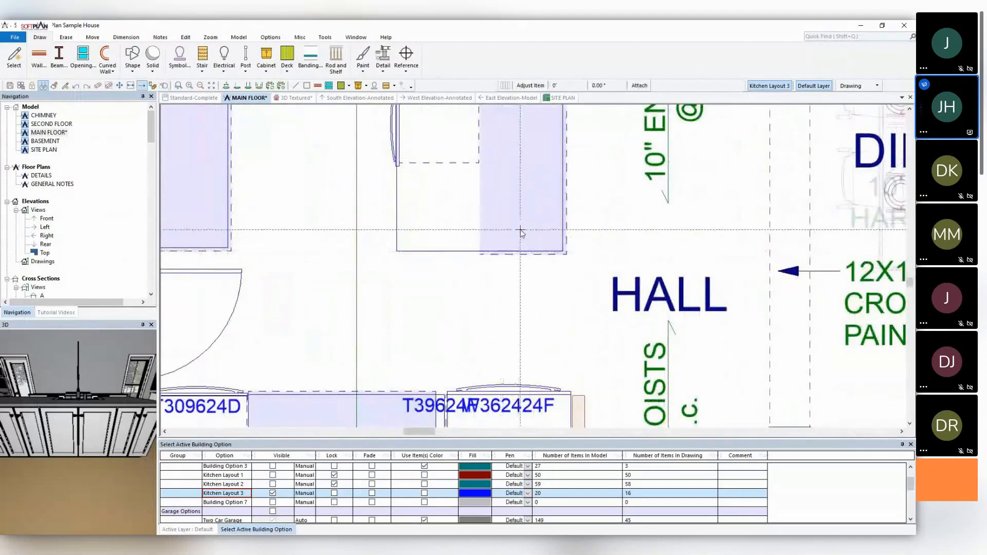
Exclude the countertop from the 24-inch-wide B24D cabinet at the back of the island's HALL end.
right_click(520, 233)
left_click(527, 236)
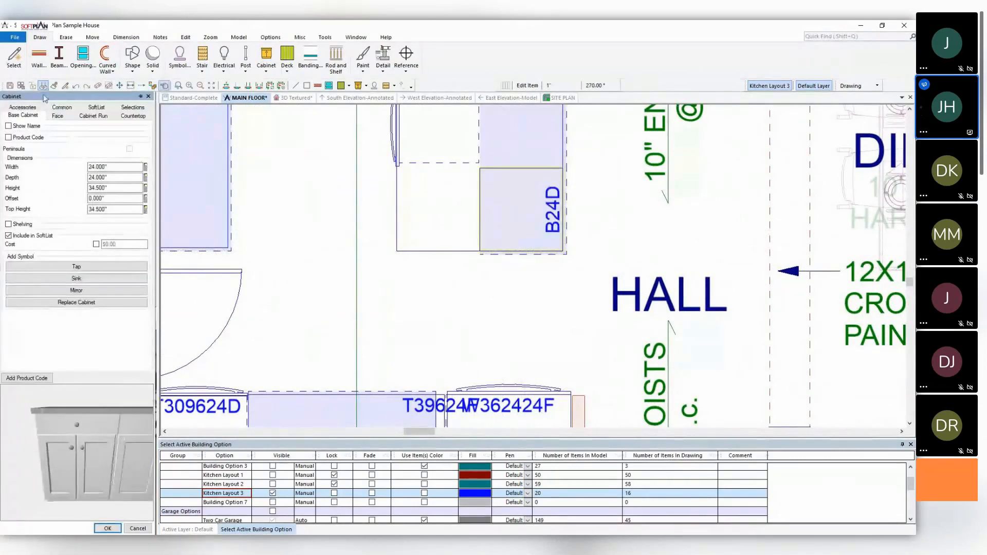
left_click(133, 116)
left_click(24, 127)
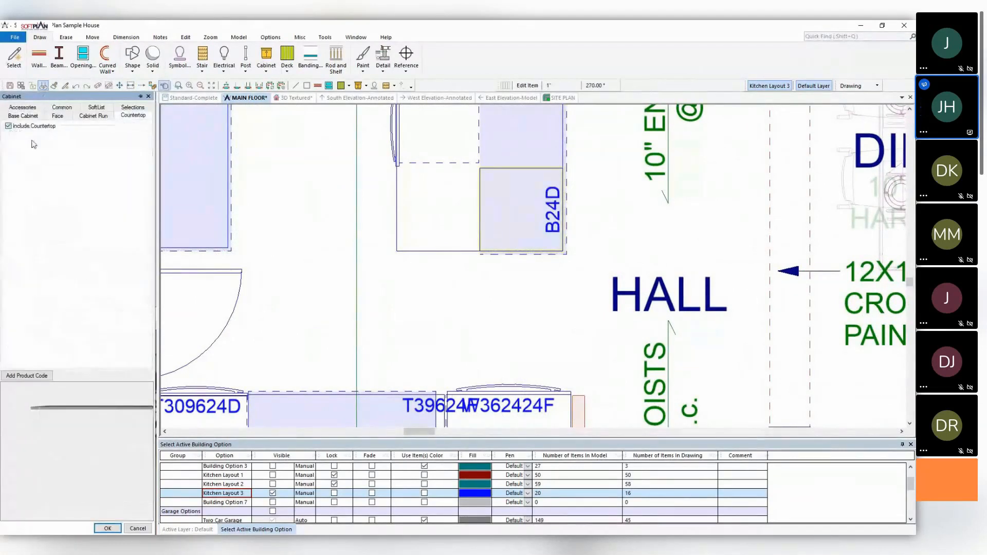
left_click(107, 528)
scroll(534, 257, "down", 3)
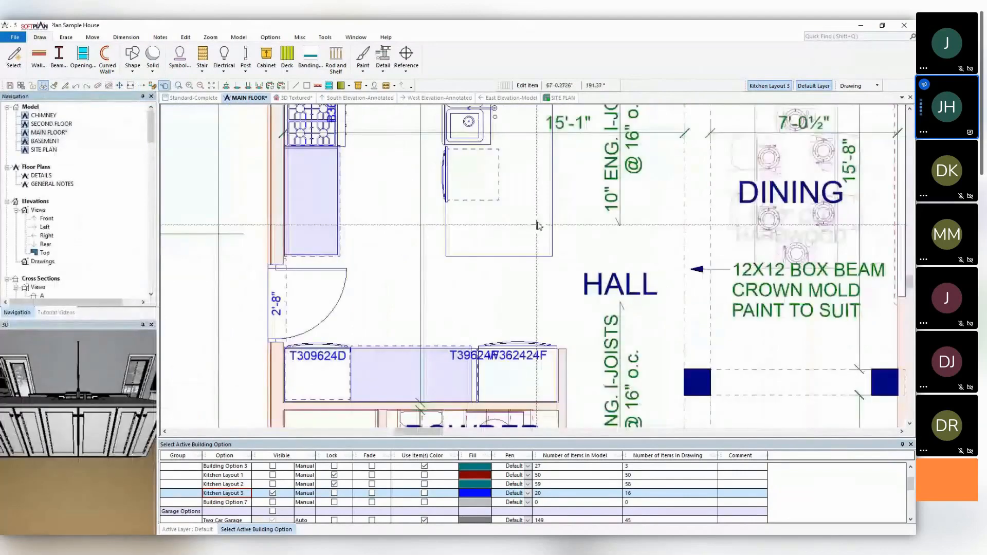
middle_click_drag(519, 206, 480, 327)
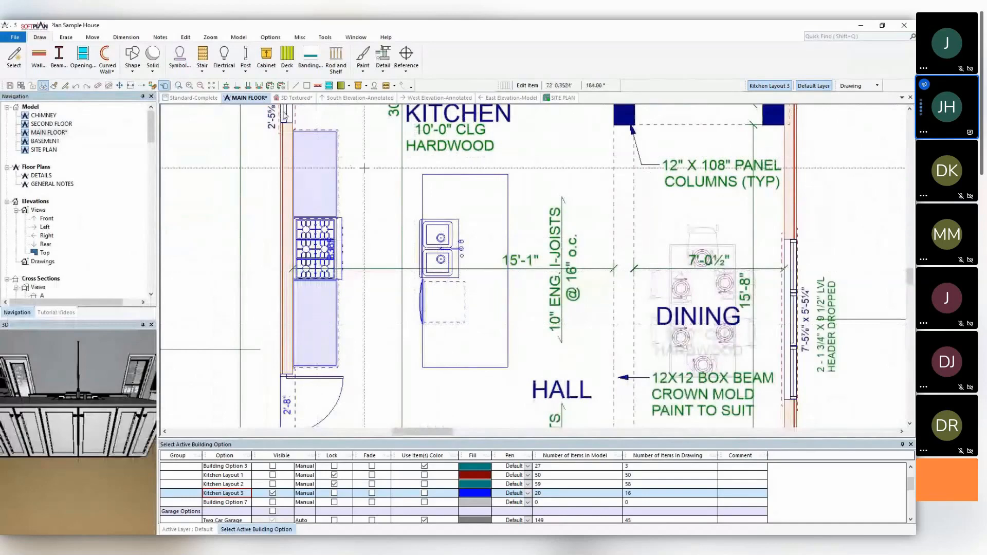
scroll(471, 280, "down", 2)
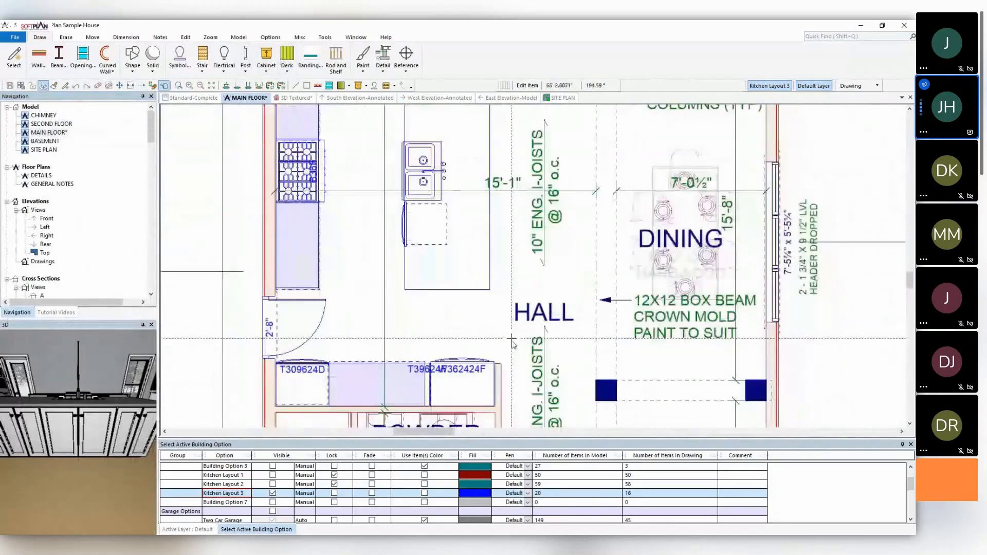
right_click(475, 255)
key("Escape")
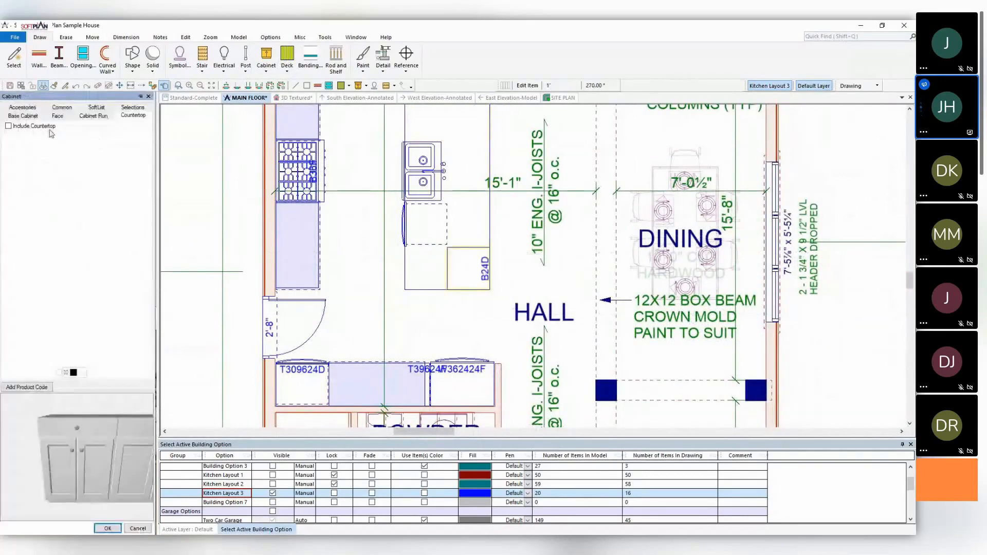
left_click(24, 116)
double_click(116, 167)
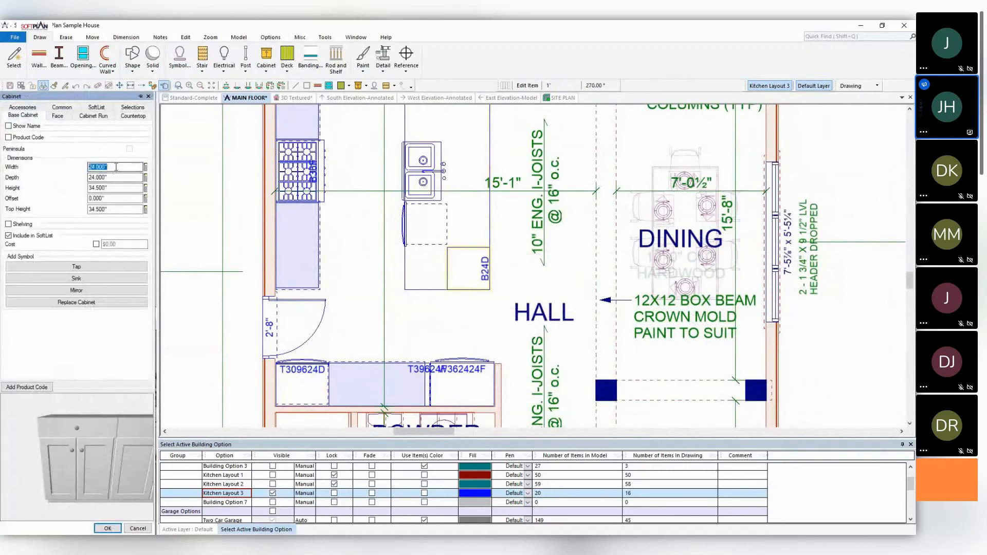
type("12")
key("Tab")
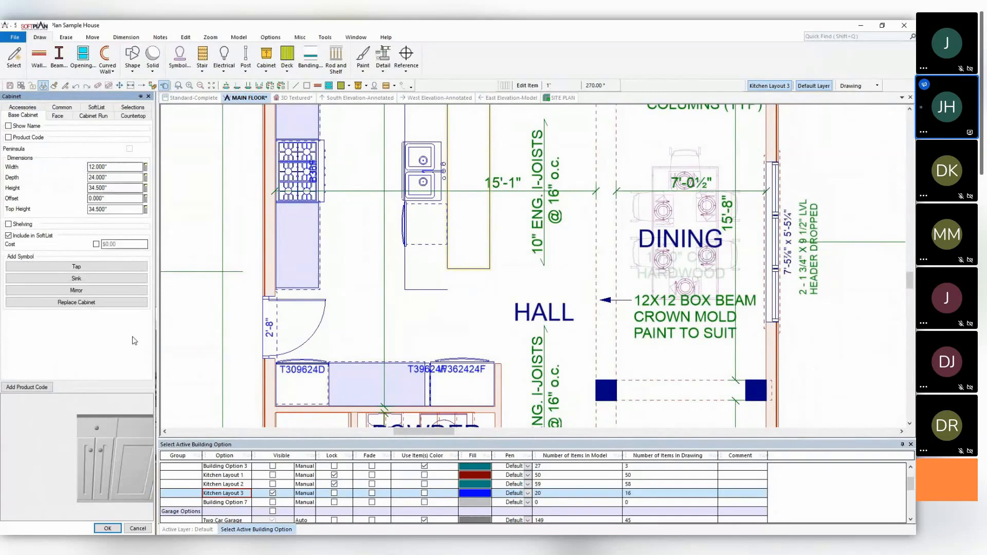
left_click(143, 531)
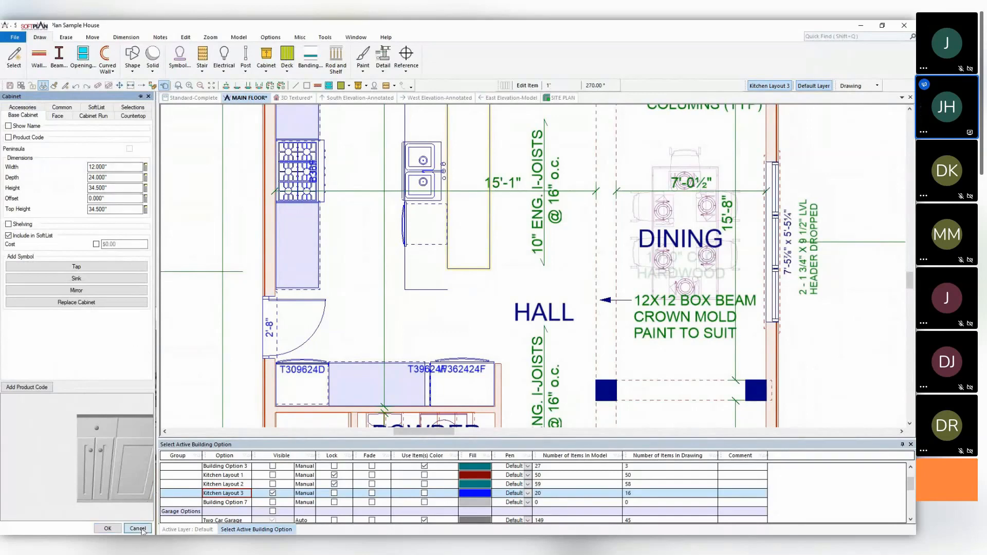
Set the depth of the 30-inch-wide B30D cabinet at the back of the island to 12 inches.
right_click(479, 244)
left_click(514, 271)
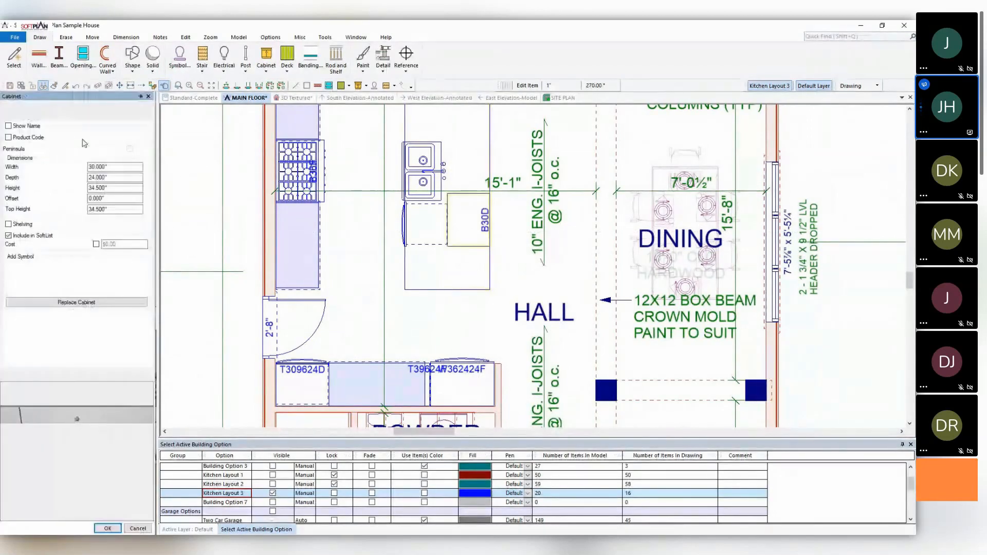
double_click(114, 178)
type("12")
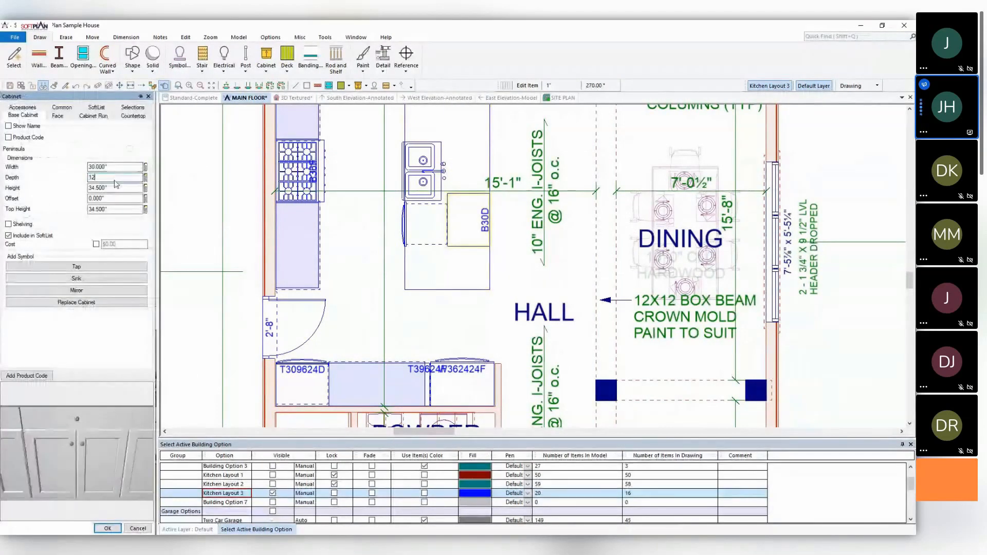
left_click(108, 528)
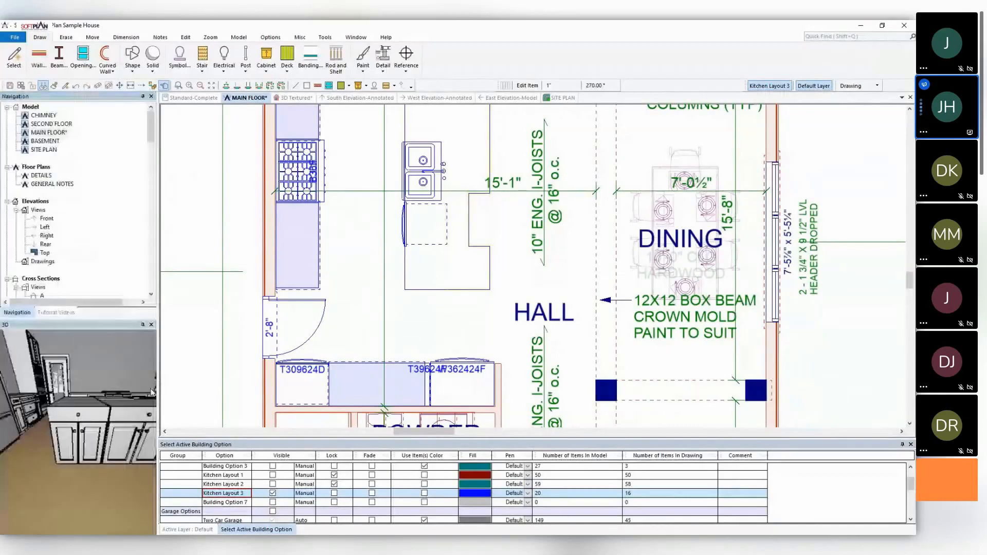
Repeat the 12-inch depth edit on the remaining back cabinets of the island, from the HALL end to the KITCHEN end.
left_click(185, 37)
left_click(53, 57)
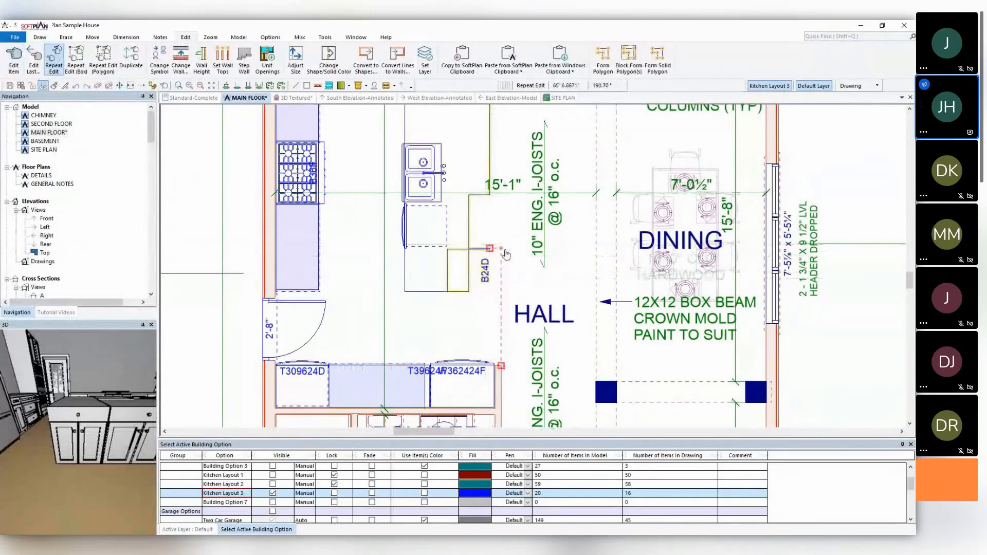
middle_click_drag(498, 135, 481, 229)
left_click(473, 227)
left_click(473, 262)
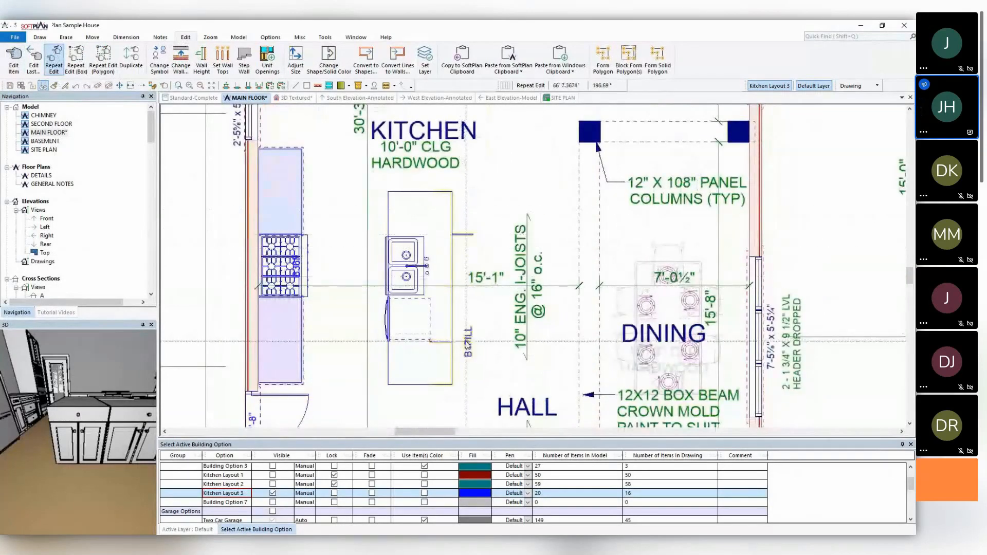
left_click(467, 231)
right_click(480, 204)
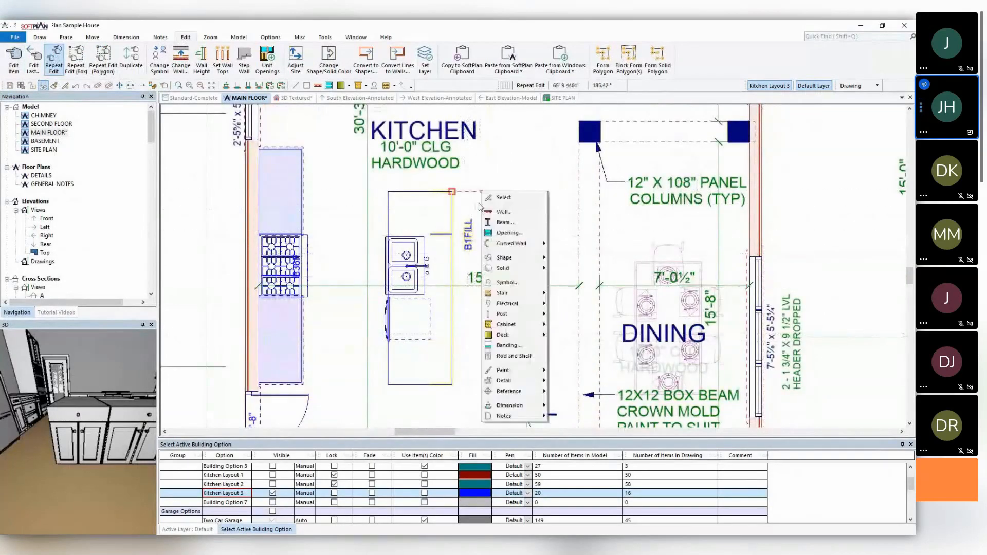
left_click(489, 166)
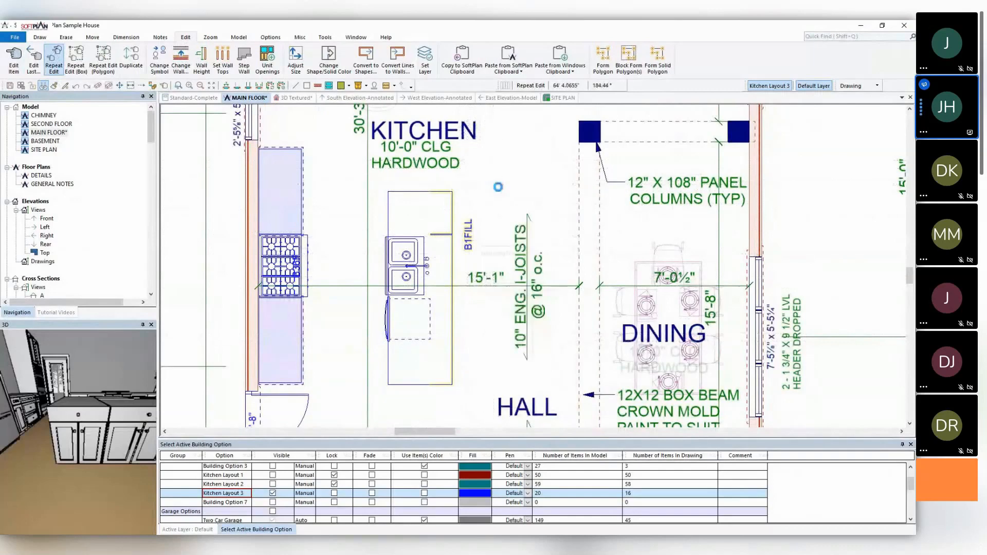
Draw one countertop about 4'-2" wide over the whole island, overhanging the back cabinets on the DINING side.
left_click(39, 37)
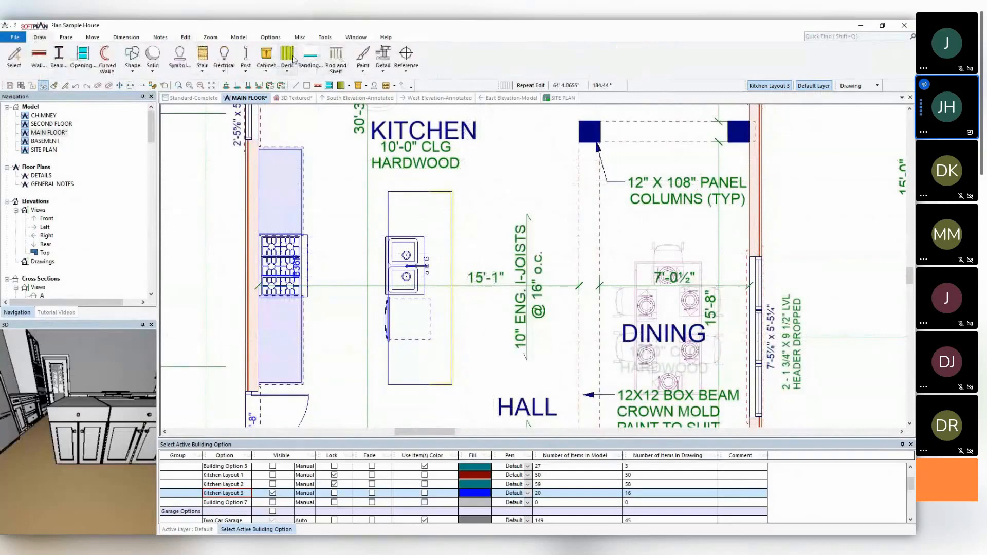
left_click(267, 62)
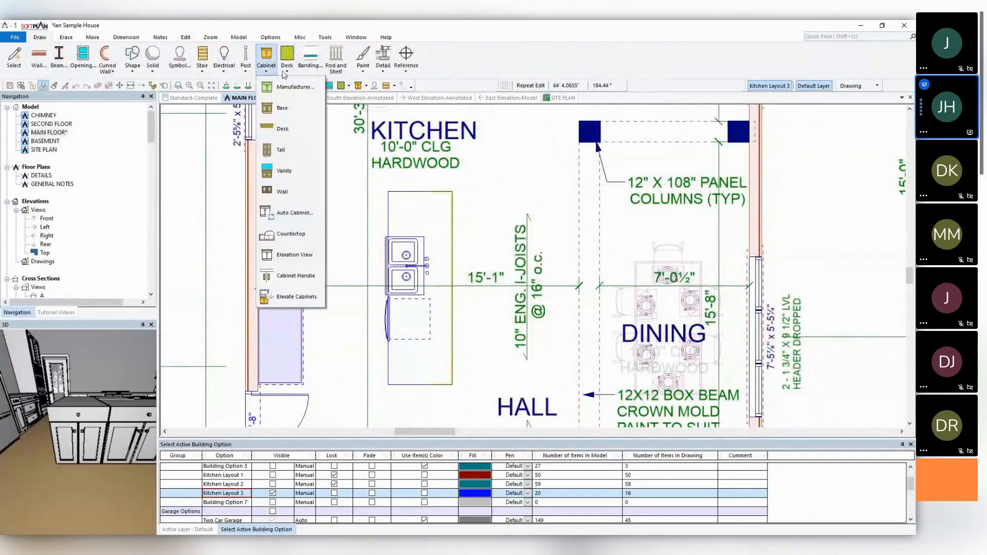
left_click(314, 237)
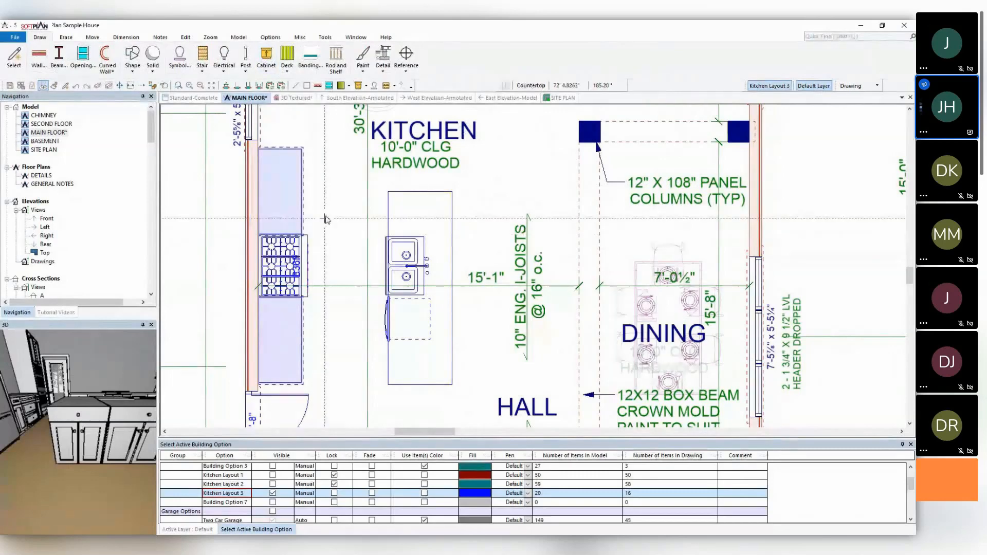
left_click(388, 191)
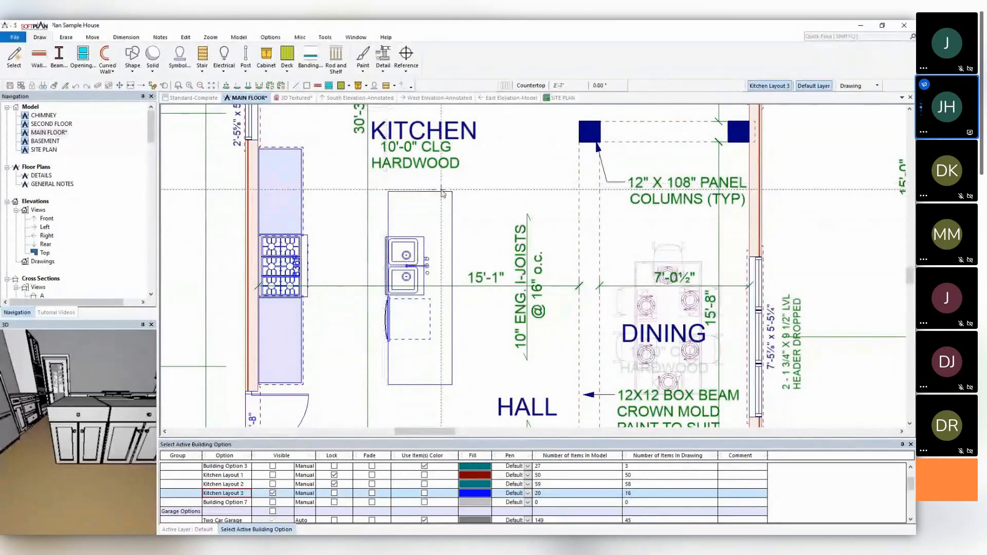
left_click(474, 190)
left_click(474, 387)
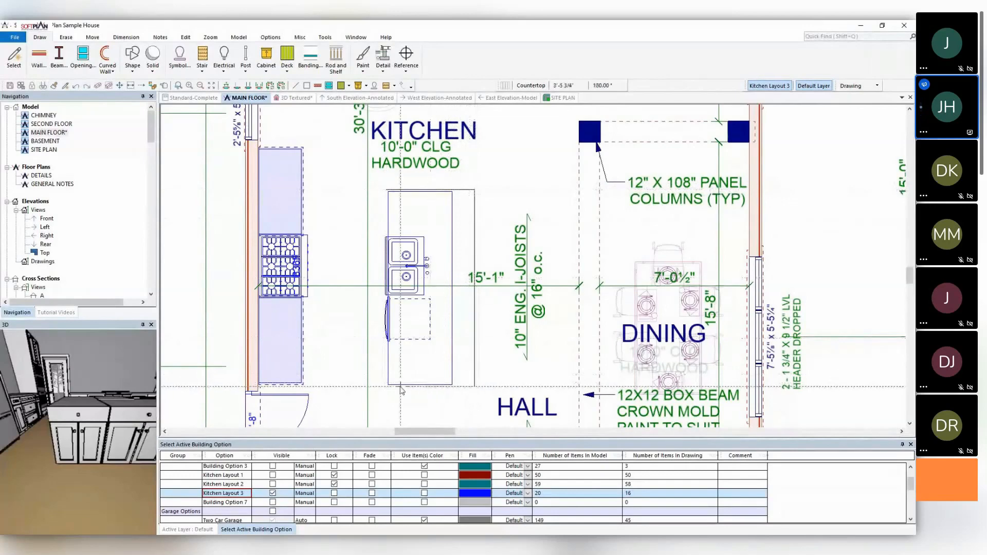
left_click(387, 387)
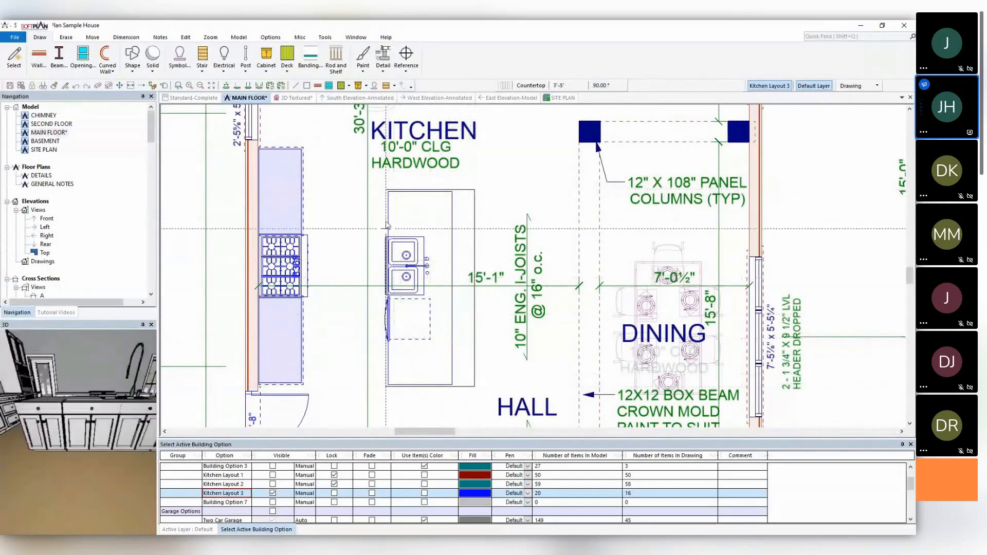
left_click(388, 189)
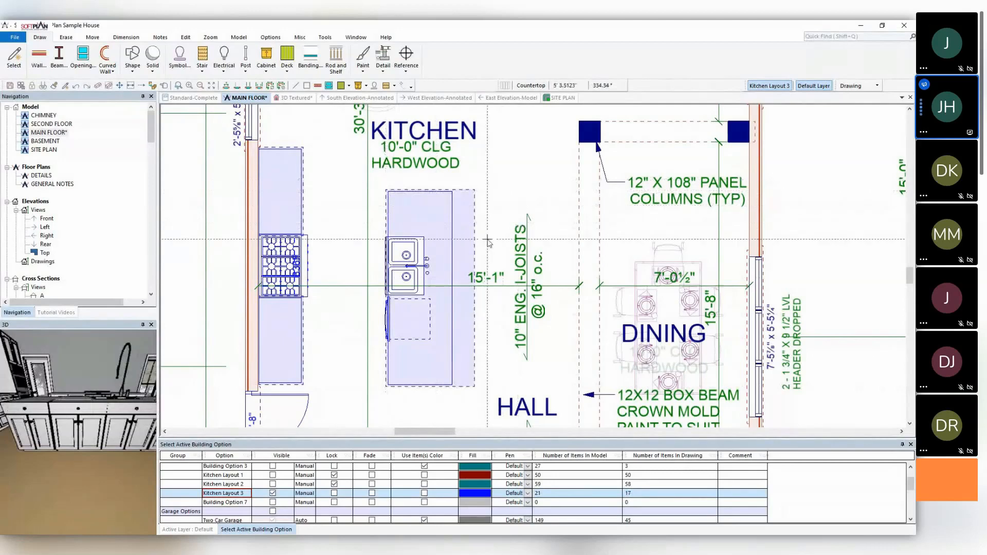
Try to round the island countertop's back corner nearest the KITCHEN label with a Curved Fillet.
scroll(304, 141, "up", 1)
left_click(324, 40)
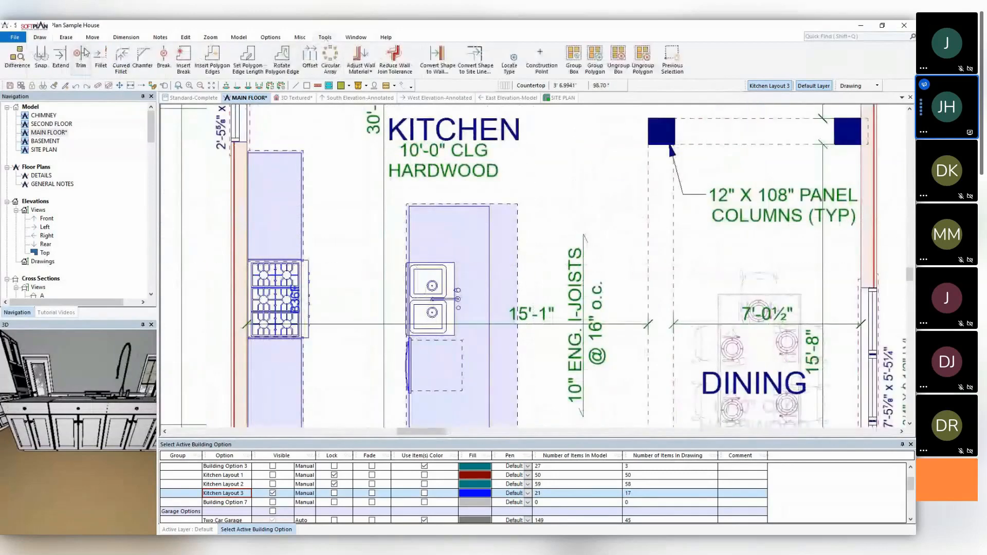
left_click(121, 58)
left_click(501, 204)
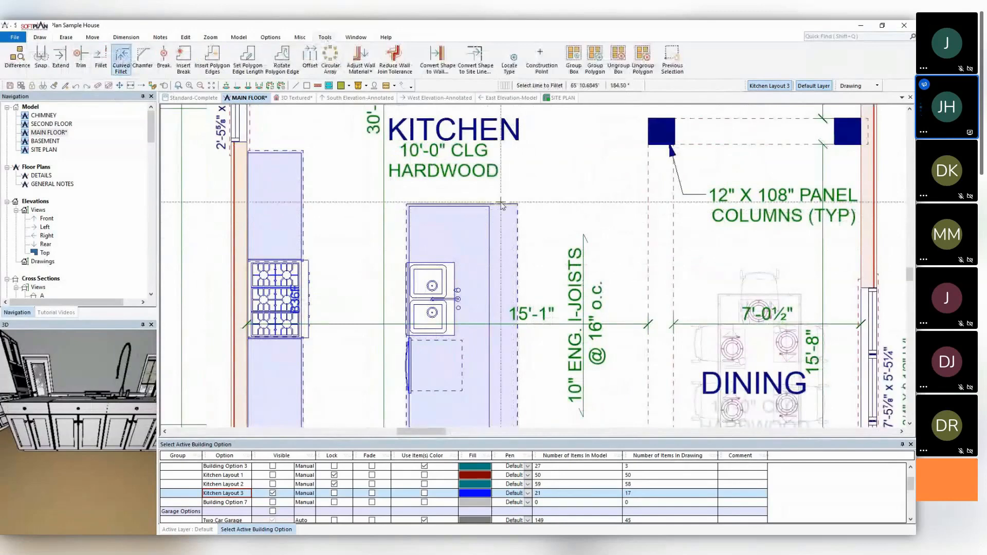
left_click(516, 217)
key("ctrl+z")
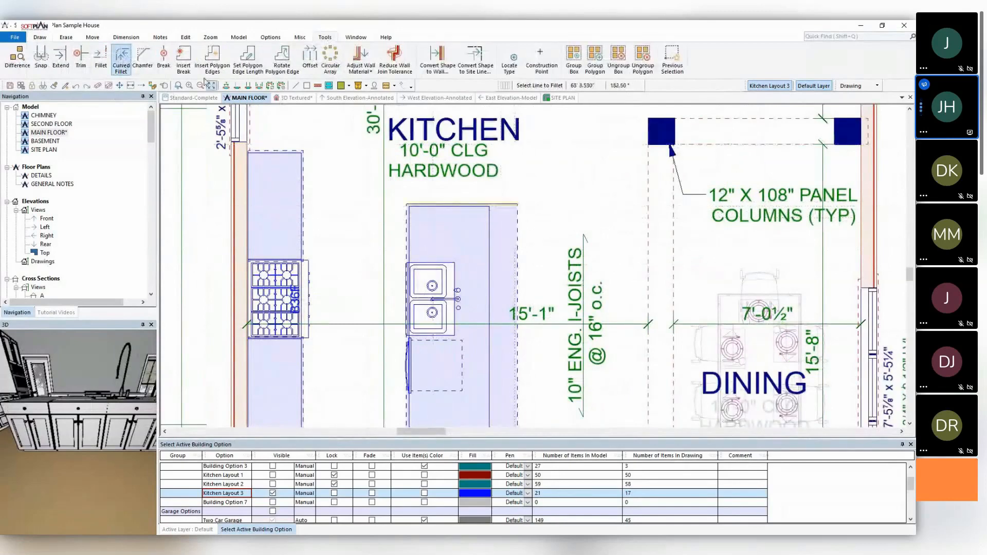
Chamfer both back corners of the island countertop, at the KITCHEN and HALL ends, with a length of 6 inches.
left_click(142, 58)
left_click(453, 204)
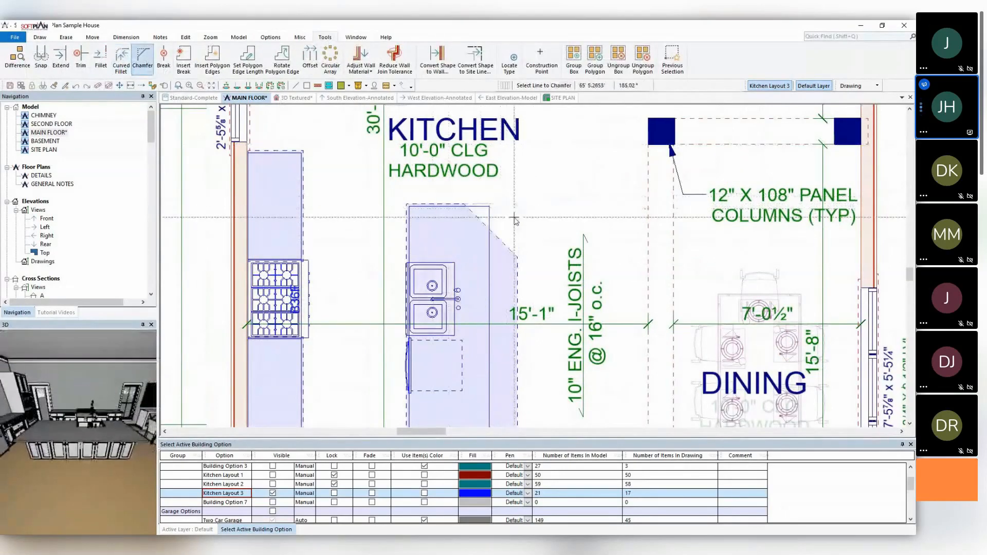
left_click(516, 221)
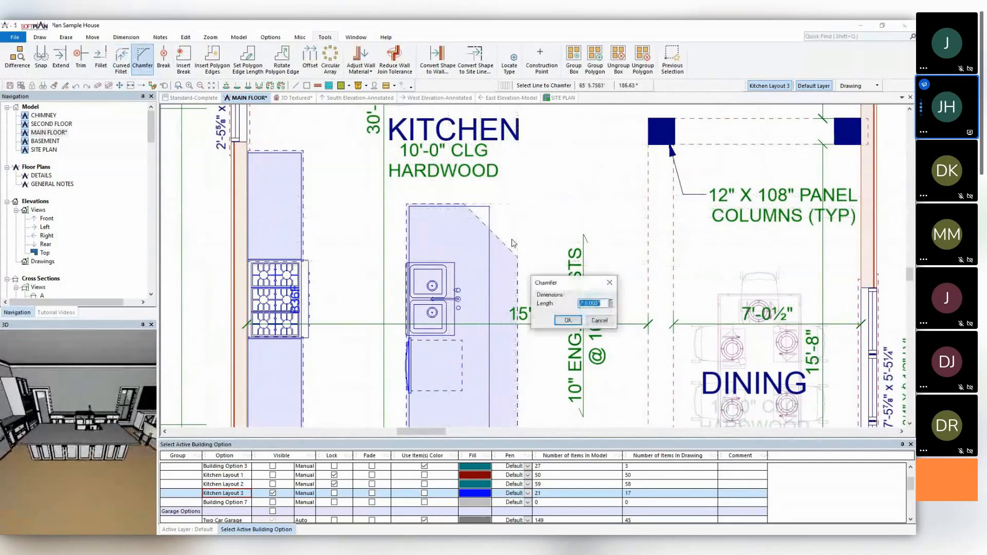
type("6")
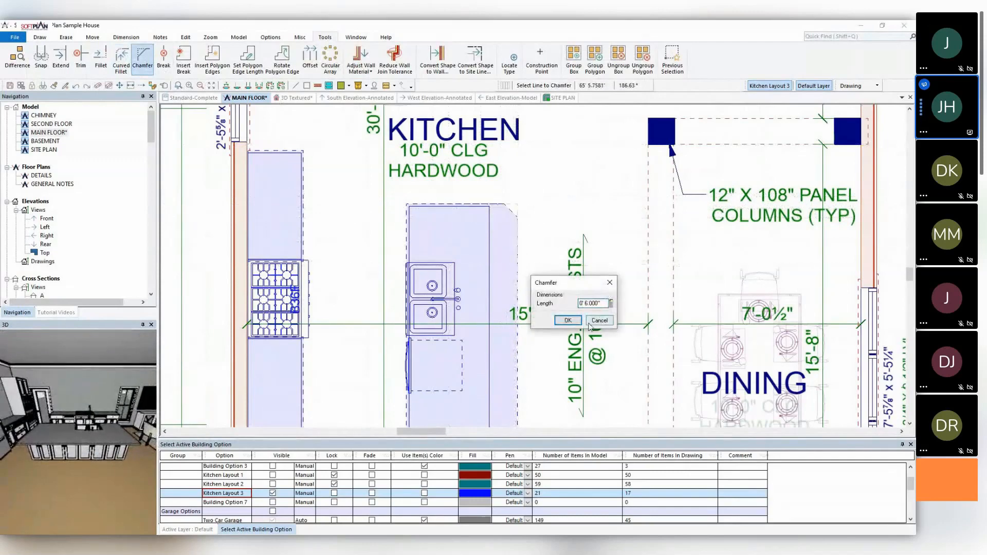
left_click(568, 320)
middle_click_drag(564, 338, 536, 197)
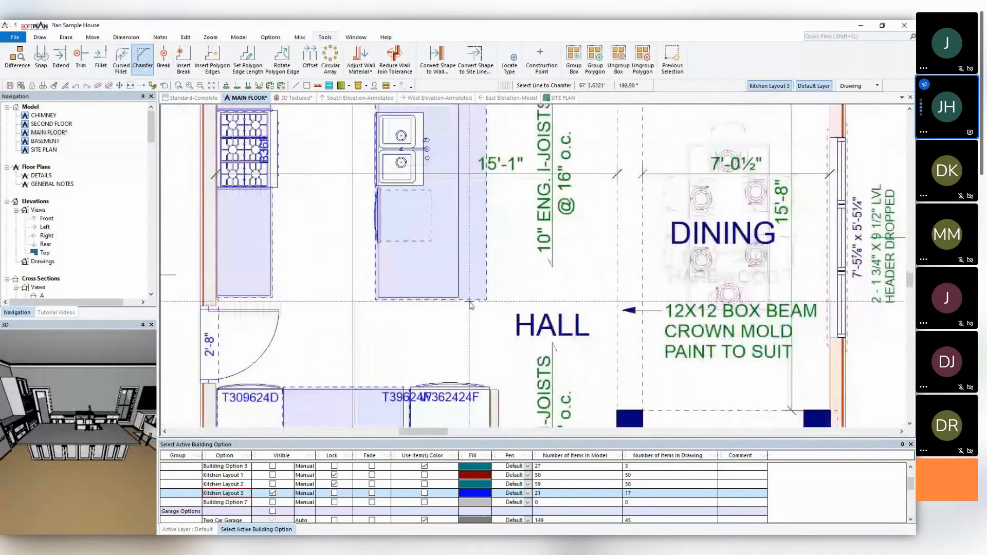
left_click(473, 300)
left_click(534, 341)
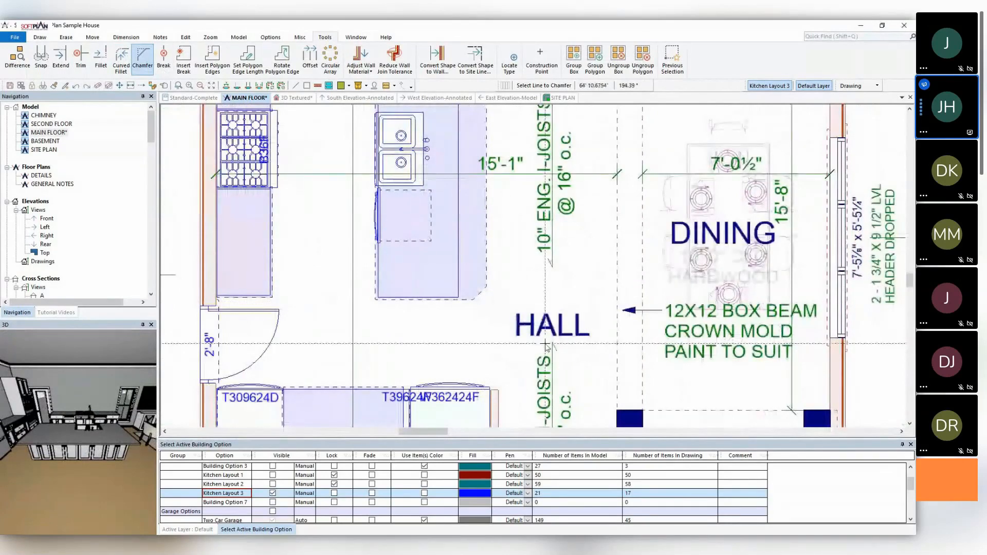
scroll(545, 345, "down", 4)
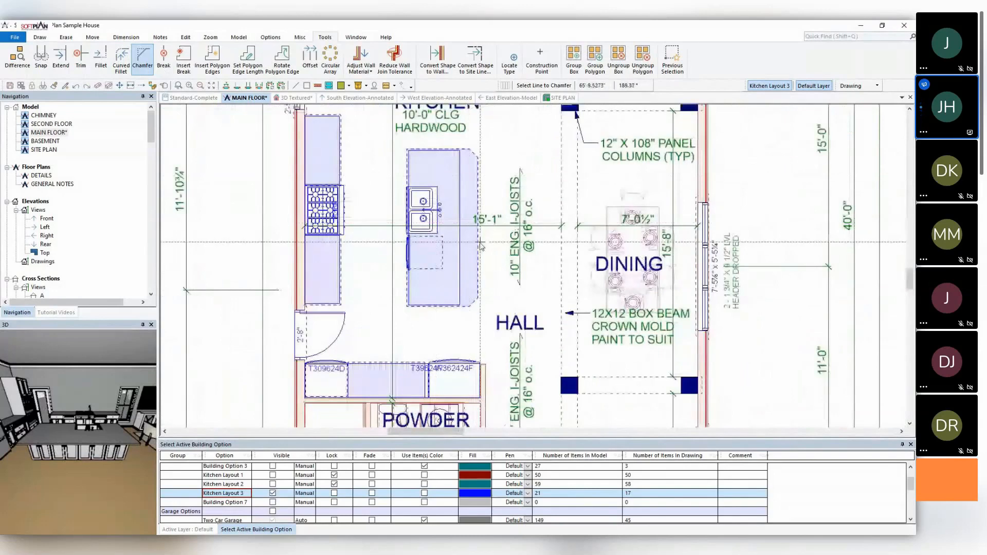
middle_click_drag(477, 250, 457, 261)
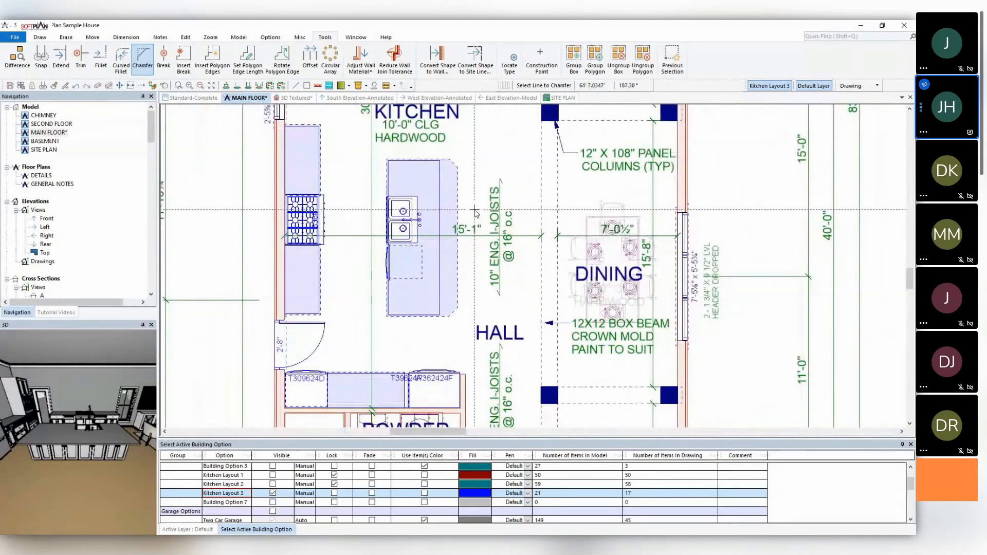
Stretch the island countertop's edge nearest the KITCHEN label outward and return it to its original position.
scroll(474, 213, "up", 2)
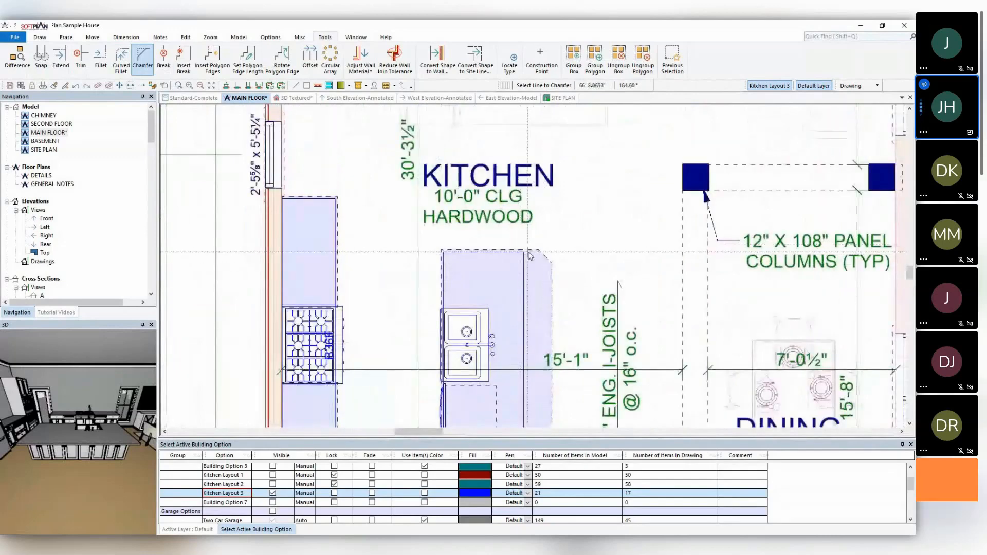
key("Escape")
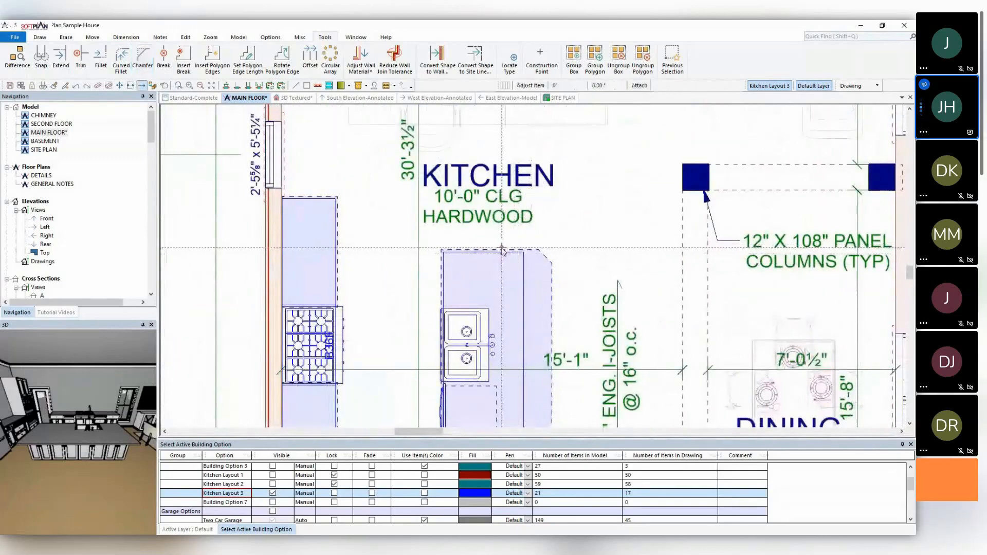
left_click(502, 250)
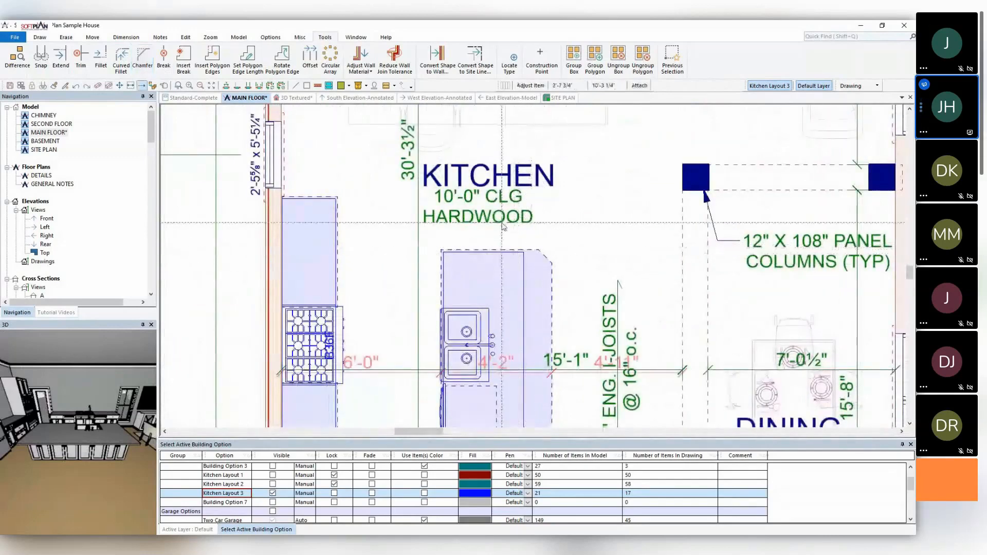
left_click(546, 219)
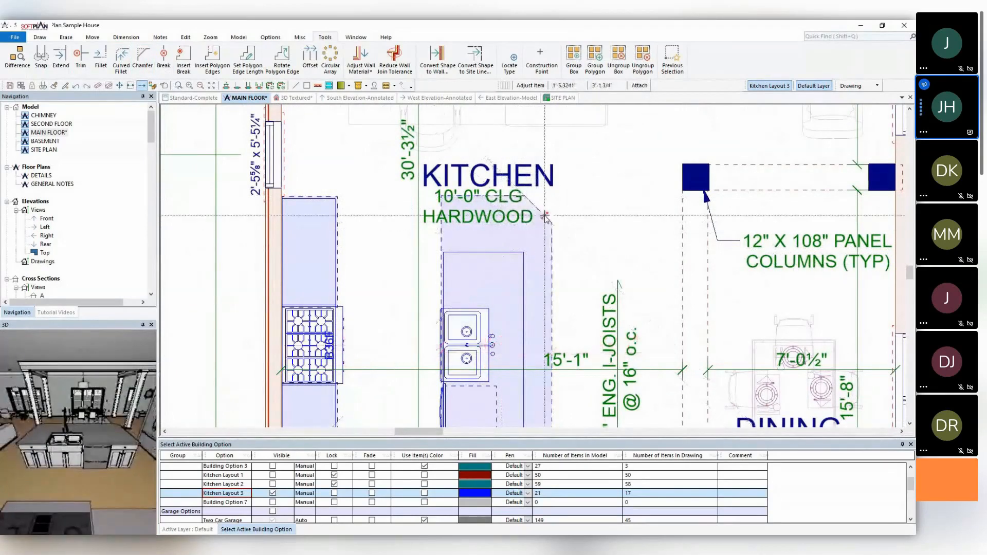
left_click(530, 251)
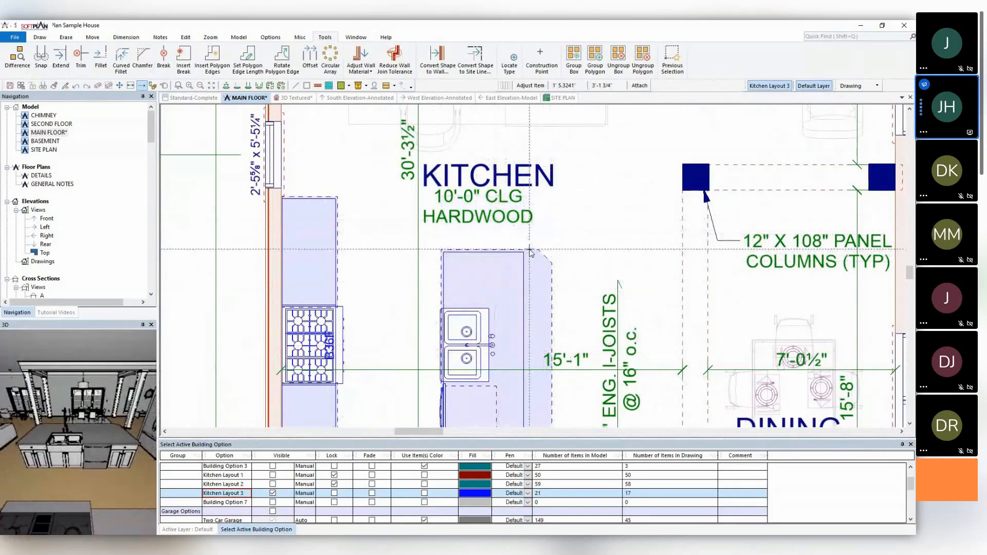
Undo the last change to the base cabinets on either side of the stove.
scroll(530, 250, "down", 3)
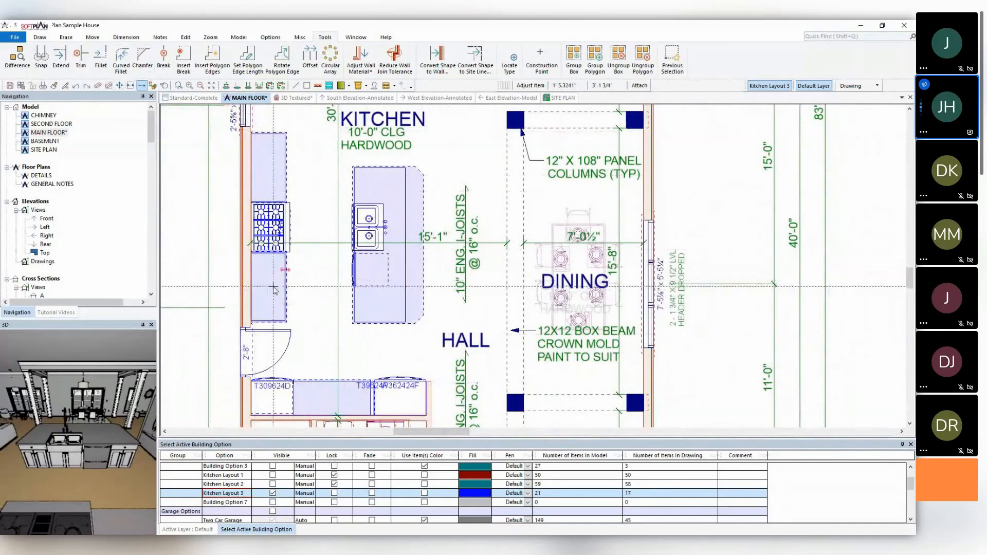
key("ctrl+z")
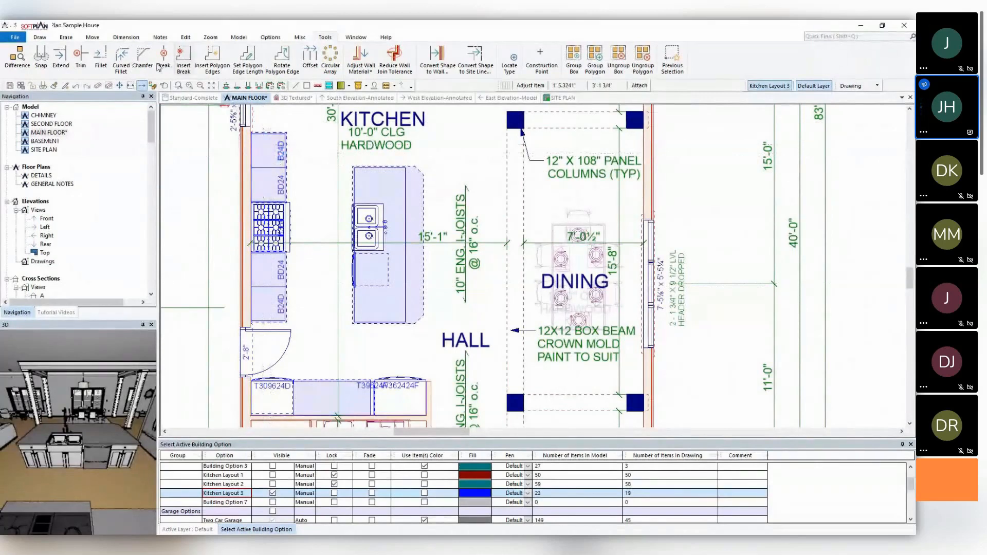
Start a new wall cabinet and choose the "2 door - glass grilled" face layout for it.
left_click(41, 38)
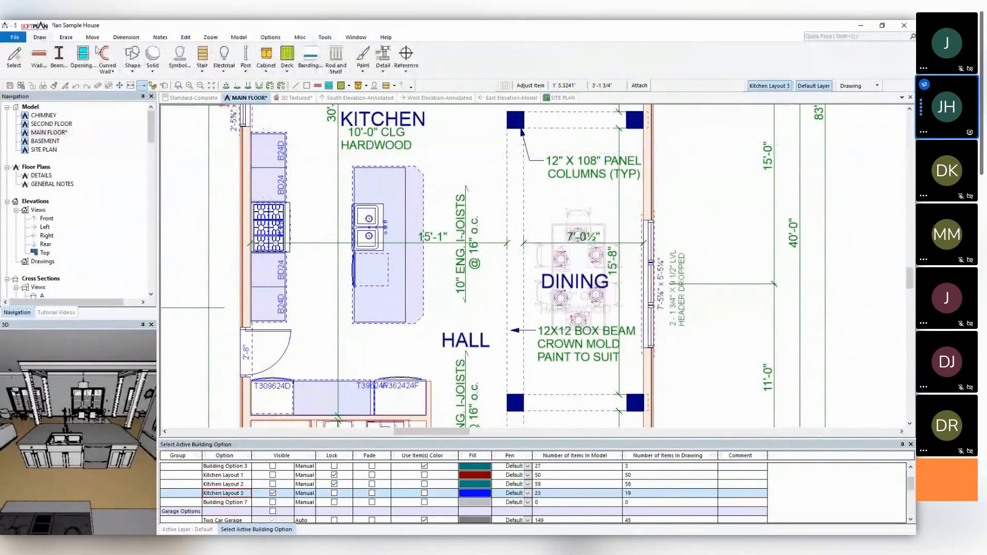
left_click(266, 56)
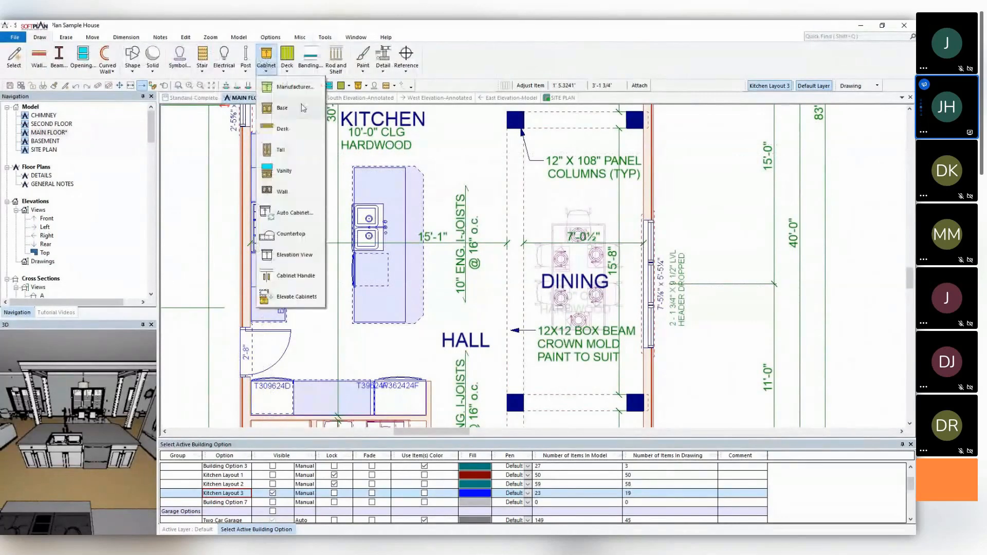
left_click(291, 192)
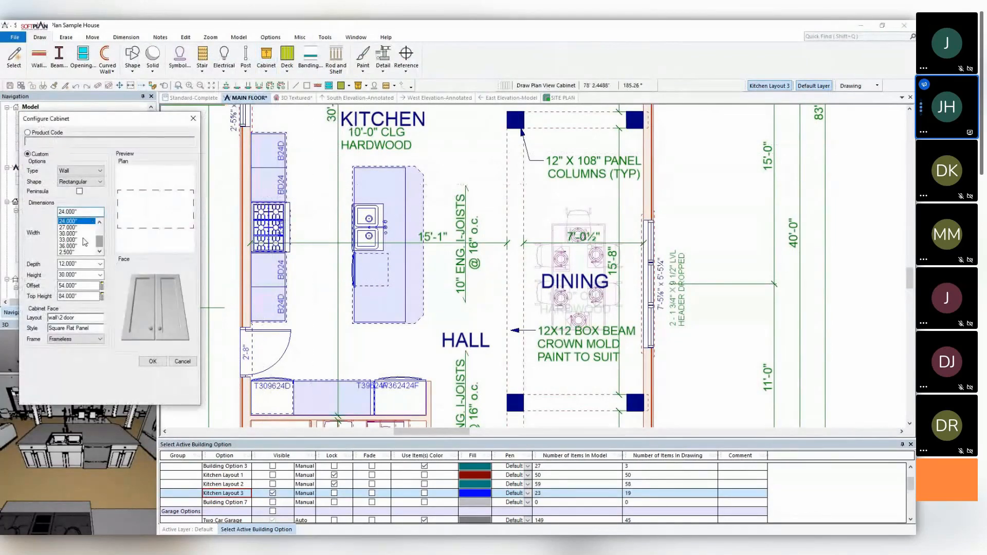
left_click(85, 329)
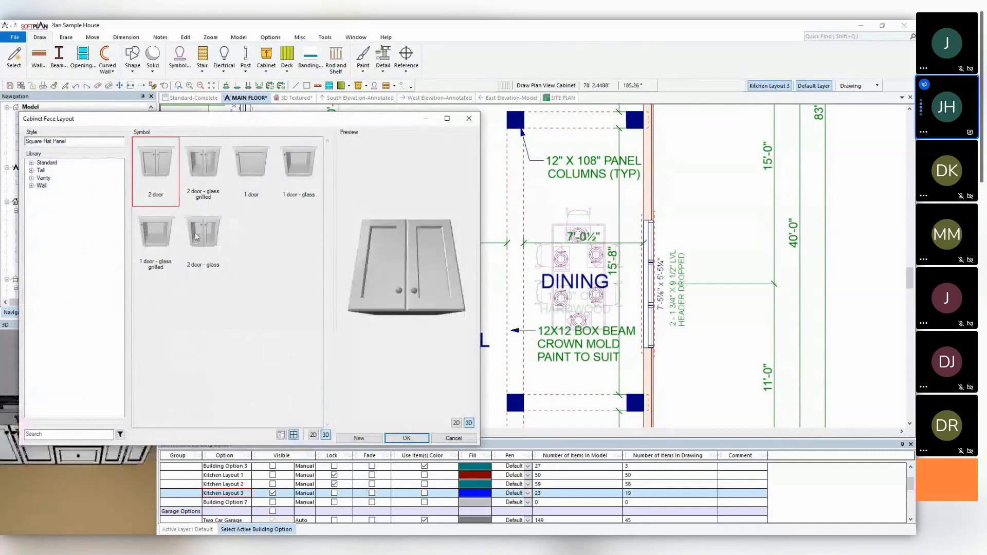
left_click(198, 234)
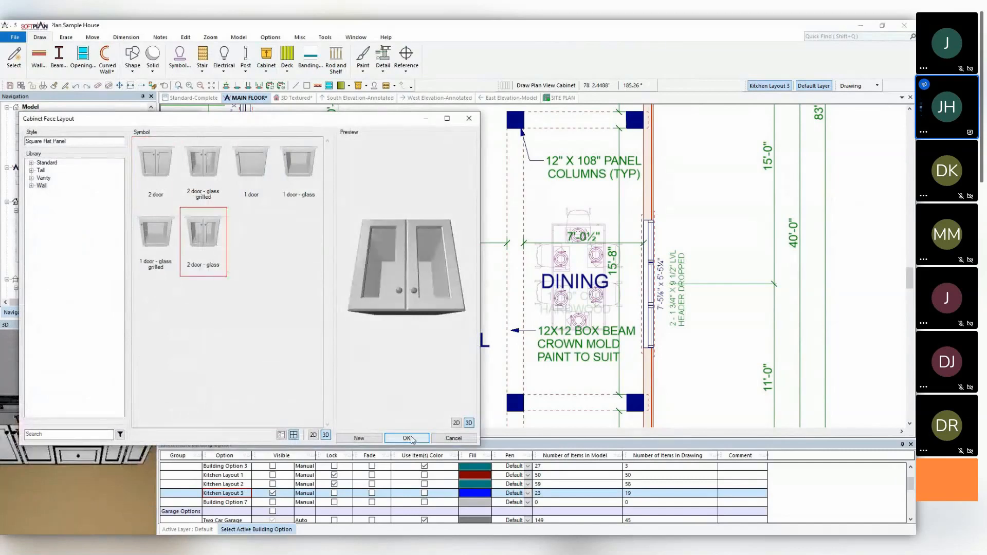
left_click(201, 171)
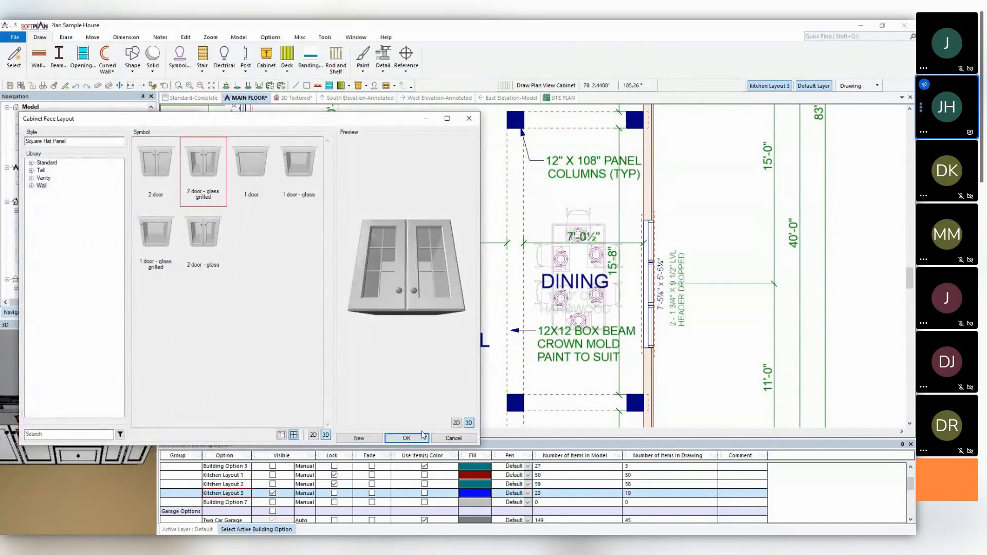
left_click(409, 439)
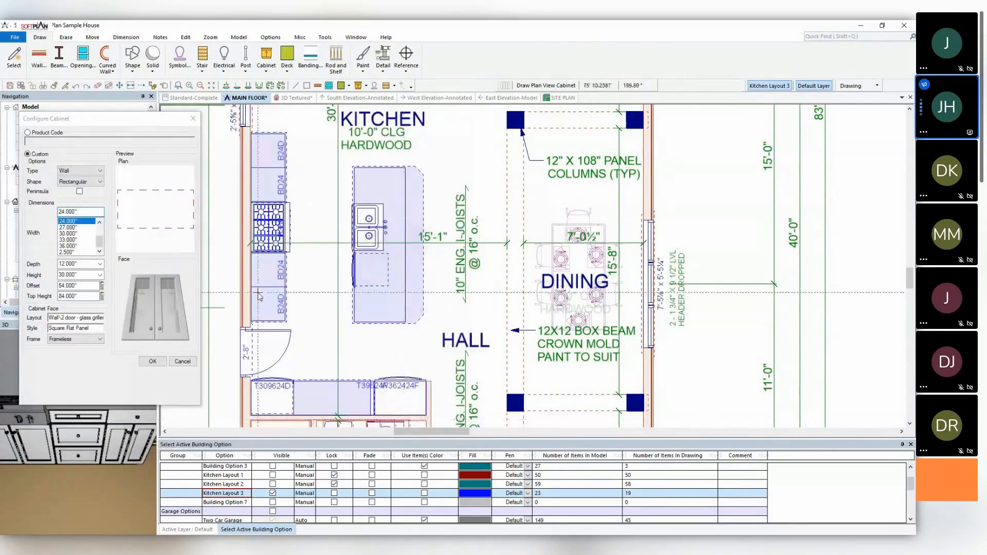
Set the wall cabinet's height to 42 inches and place one above each B24D end cabinet of the stove run.
double_click(86, 275)
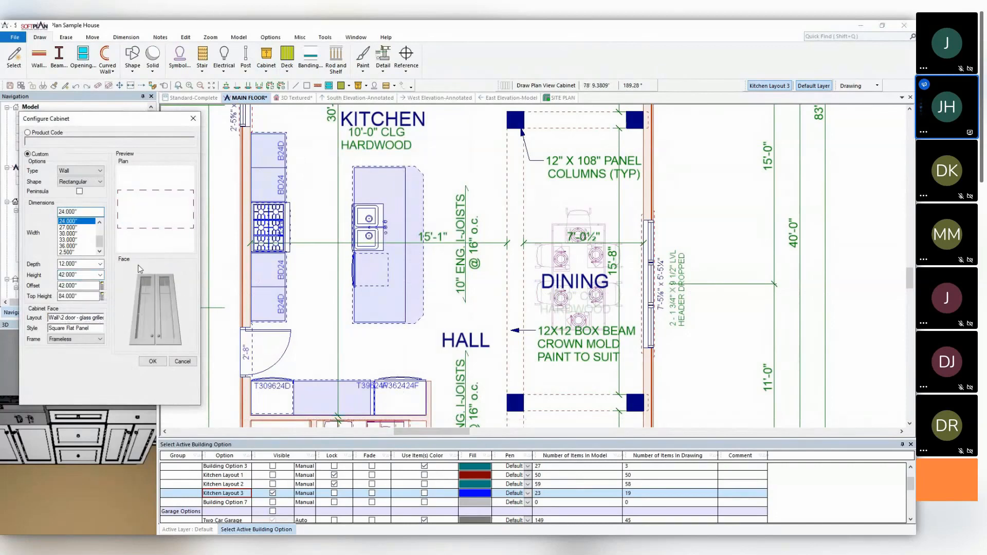
left_click(76, 282)
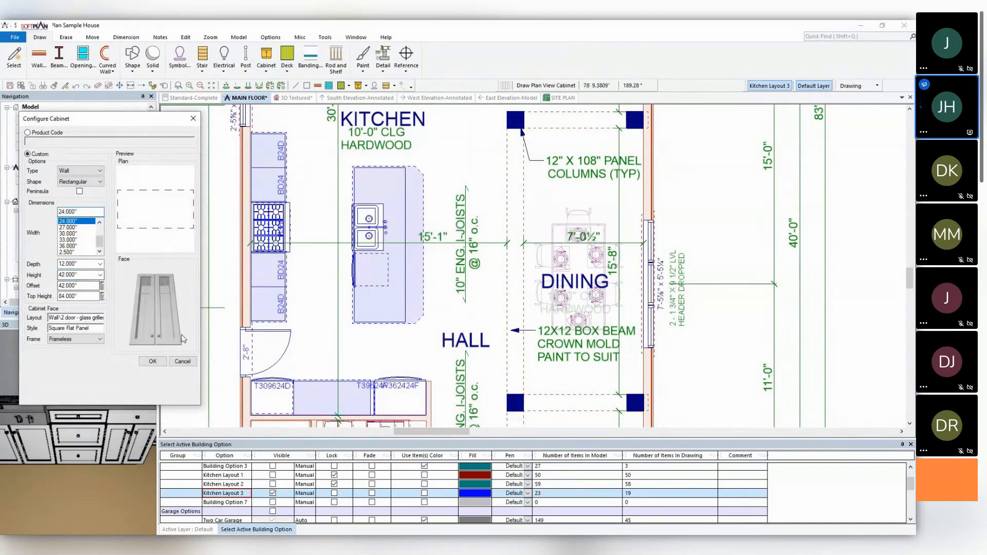
left_click(251, 305)
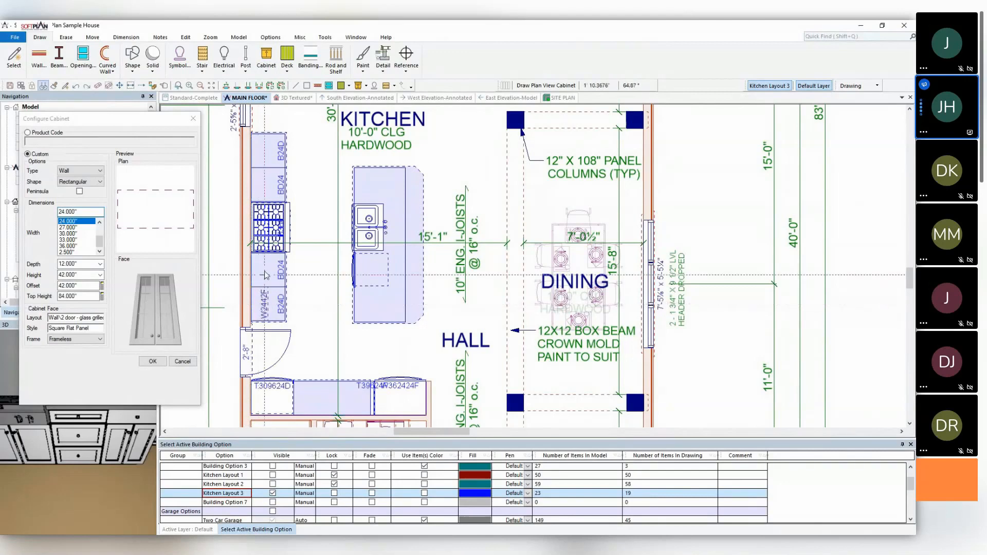
left_click(252, 152)
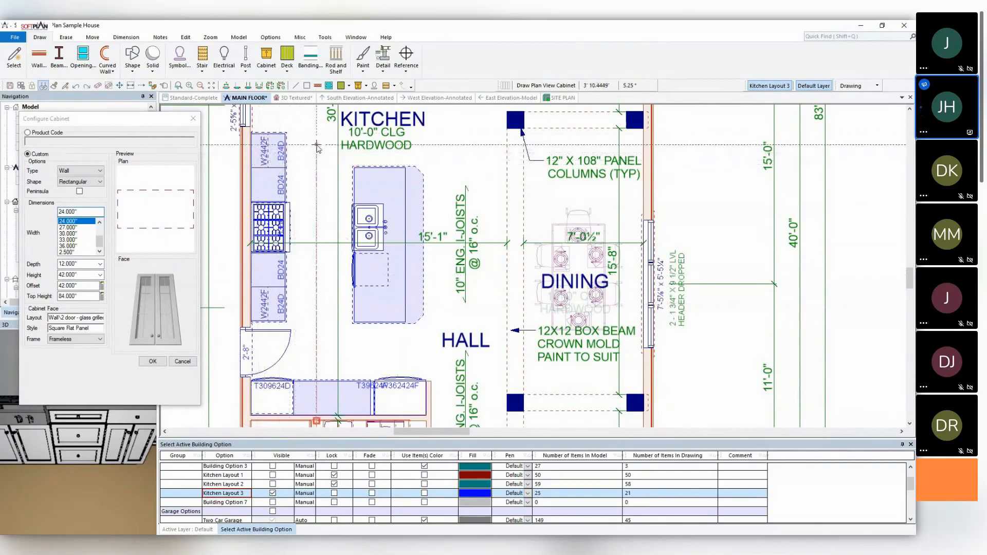
left_click(153, 362)
In the textured 3D view, set the offset of the wall cabinet beside the glass door to 54 inches.
left_click(290, 98)
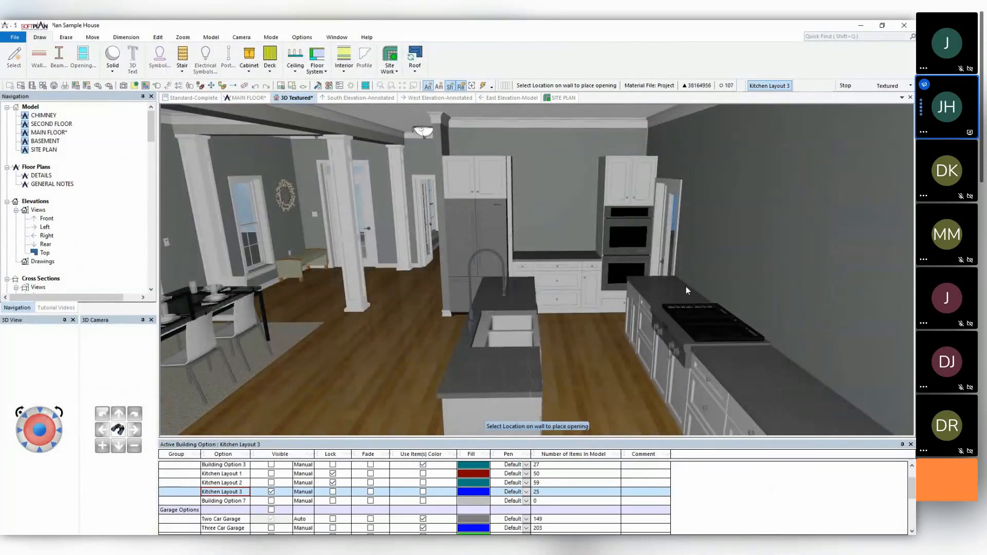
middle_click_drag(712, 286, 742, 220)
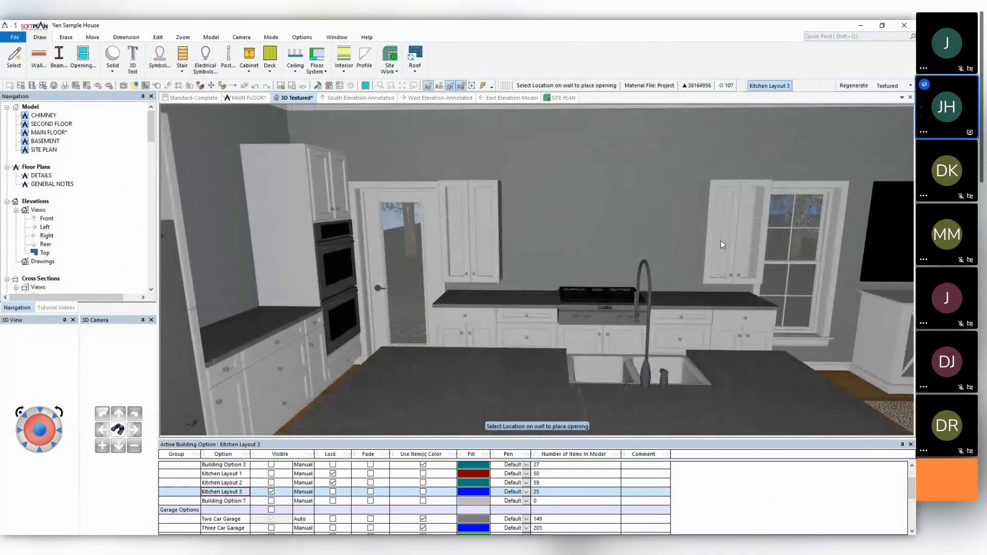
right_click(495, 227)
left_click(519, 247)
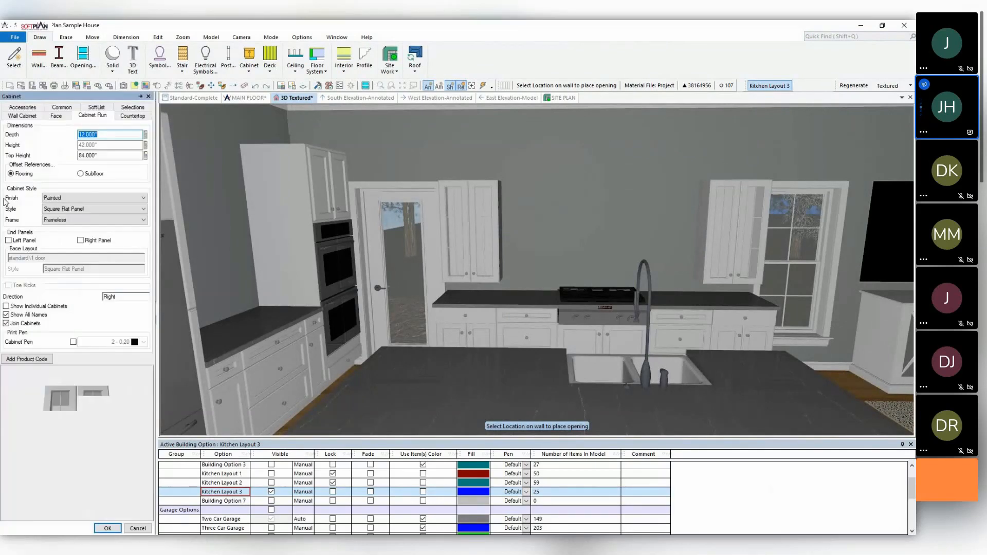
left_click(32, 117)
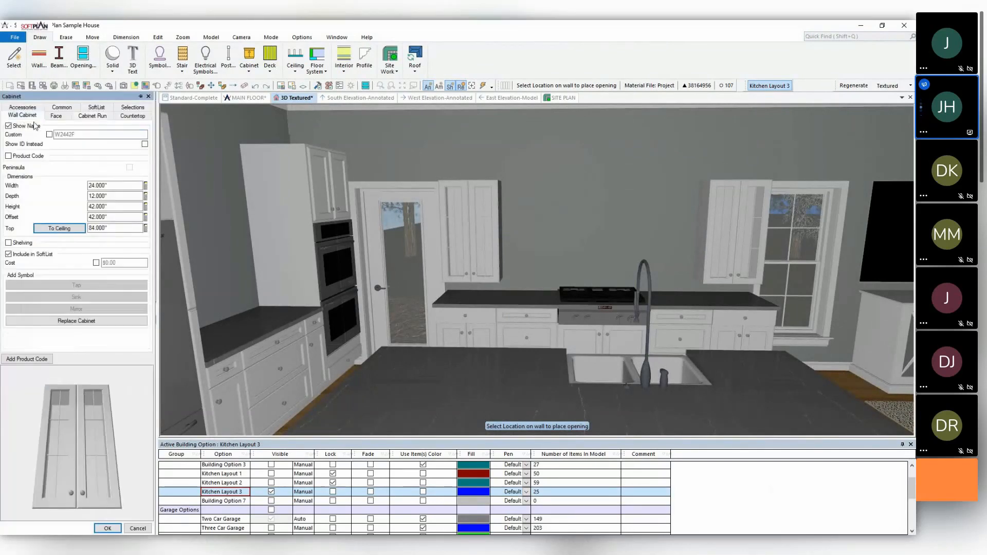
double_click(113, 216)
type("54")
key("Return")
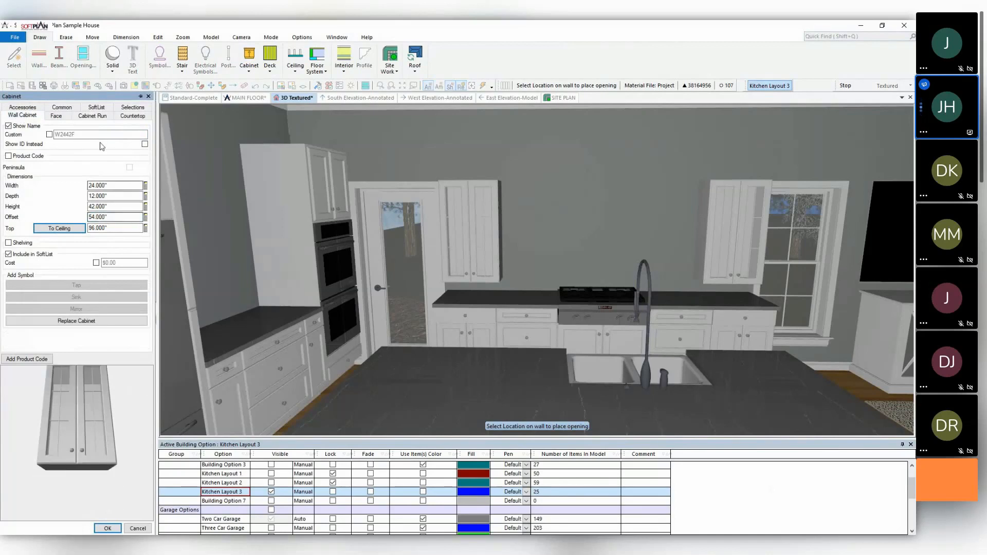
Give this wall cabinet a custom face layout with a Glass type Door part above the double door.
left_click(58, 116)
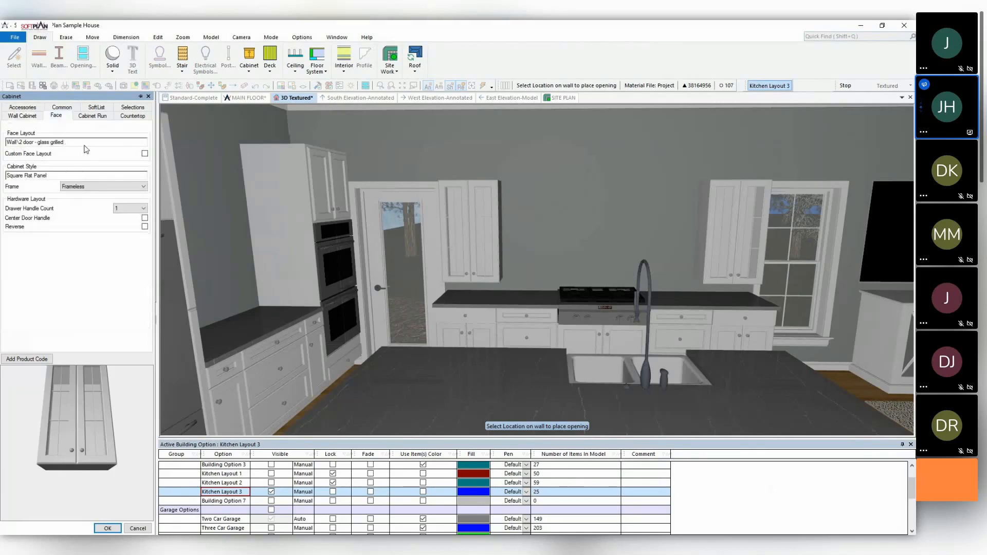
left_click(145, 153)
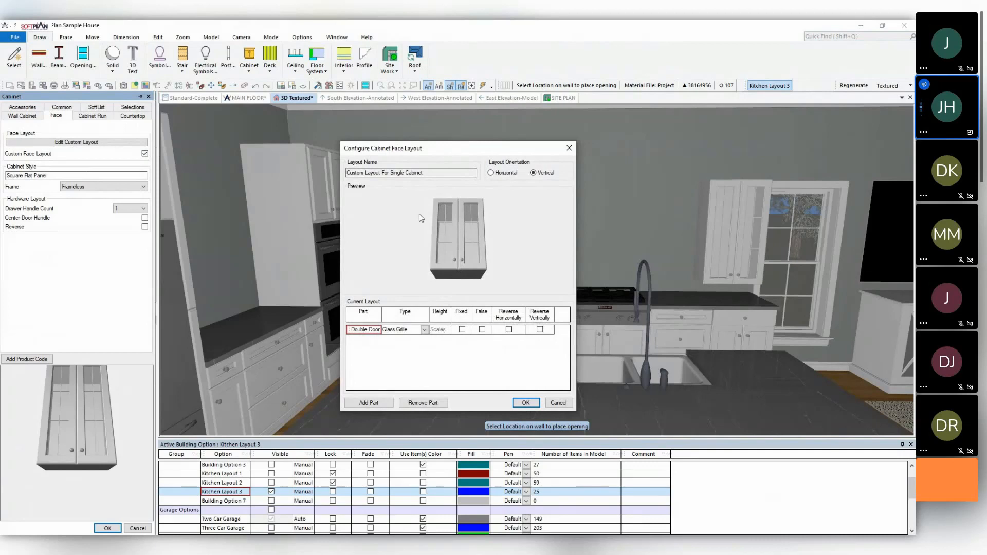
left_click(377, 403)
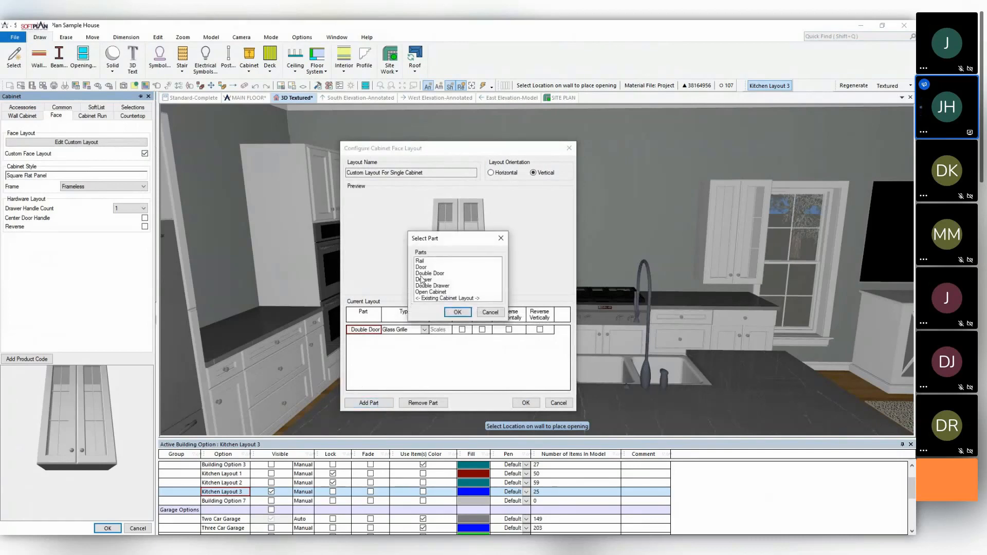
left_click(423, 268)
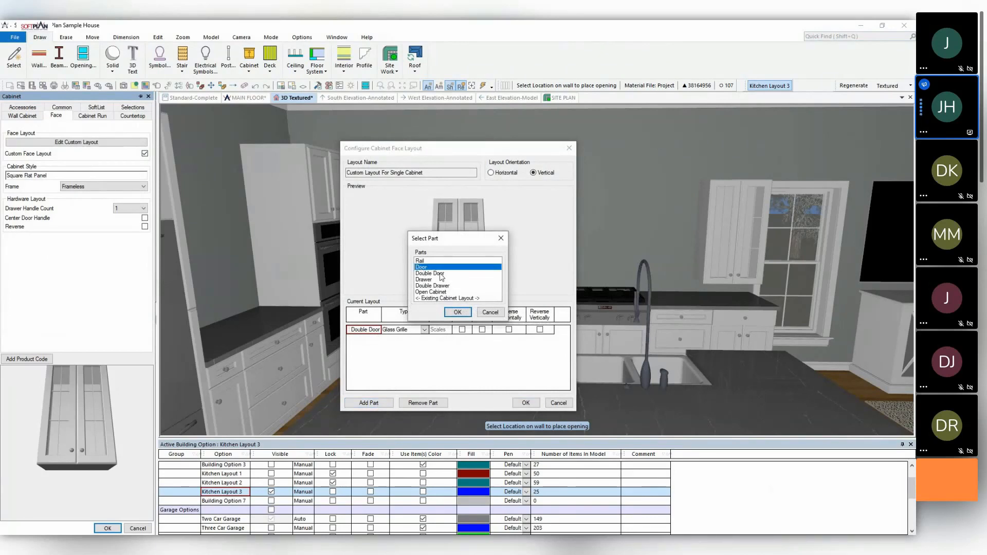
left_click(457, 312)
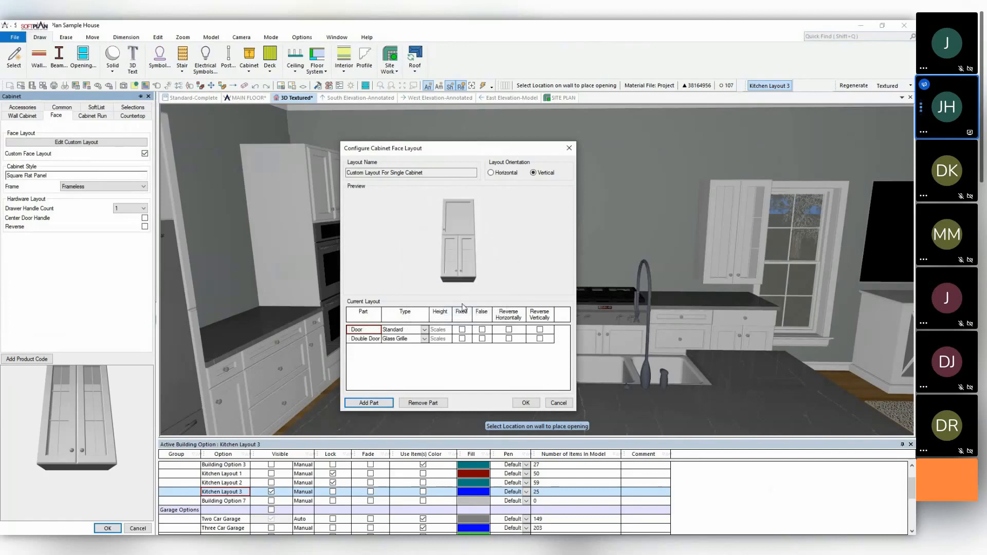
left_click(425, 329)
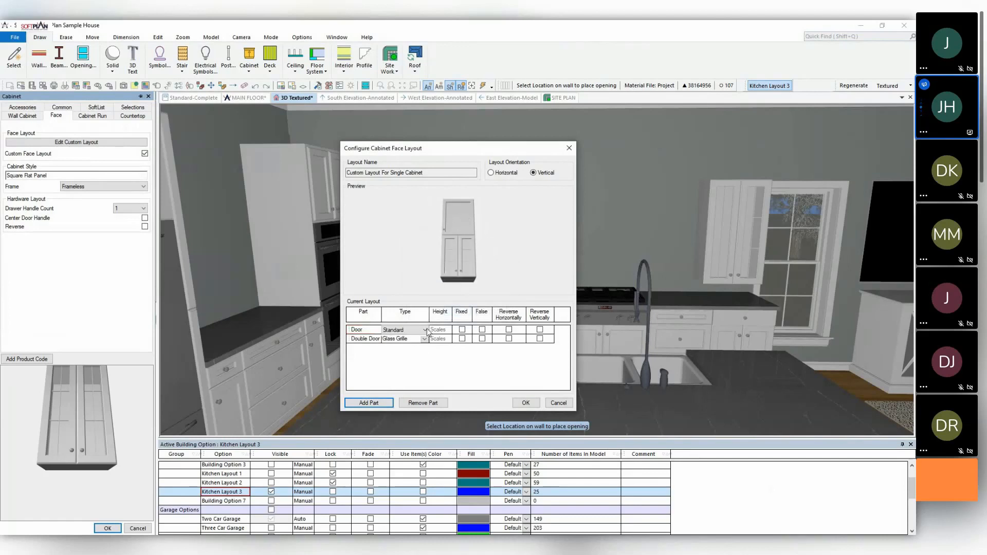
left_click(418, 345)
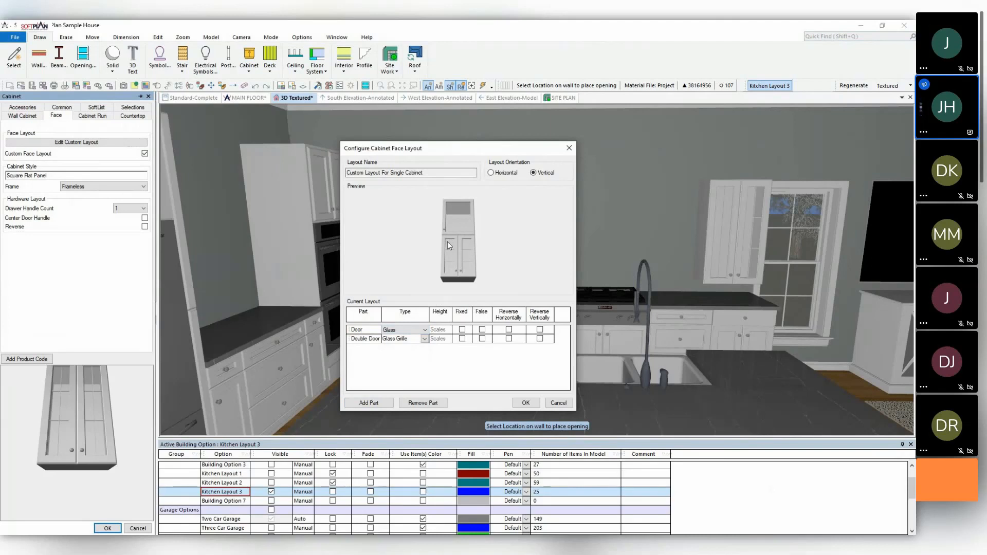
Fix the glass door part's height at 12 inches, reverse it horizontally, and apply the custom face to the cabinet.
left_click(461, 330)
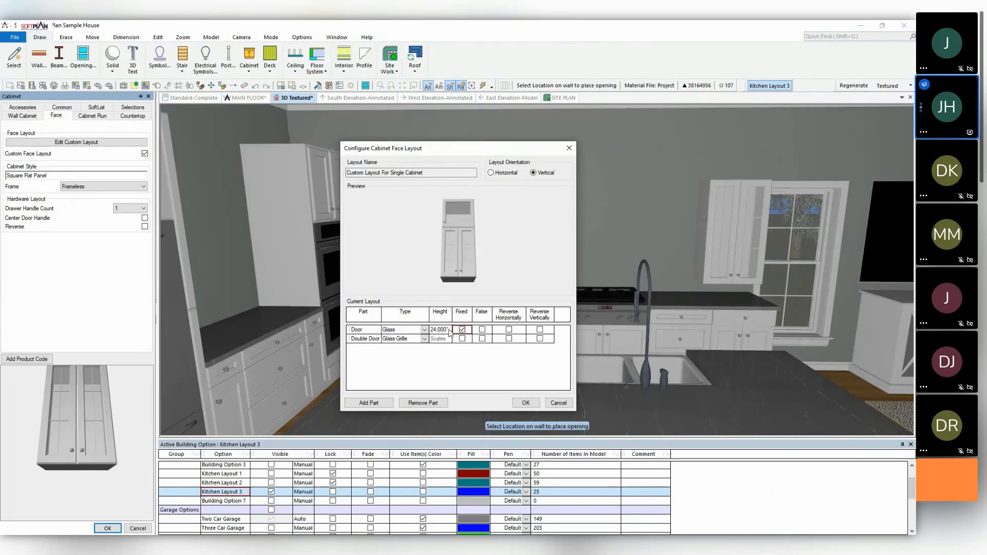
type("12")
key("Return")
left_click(509, 329)
left_click(509, 330)
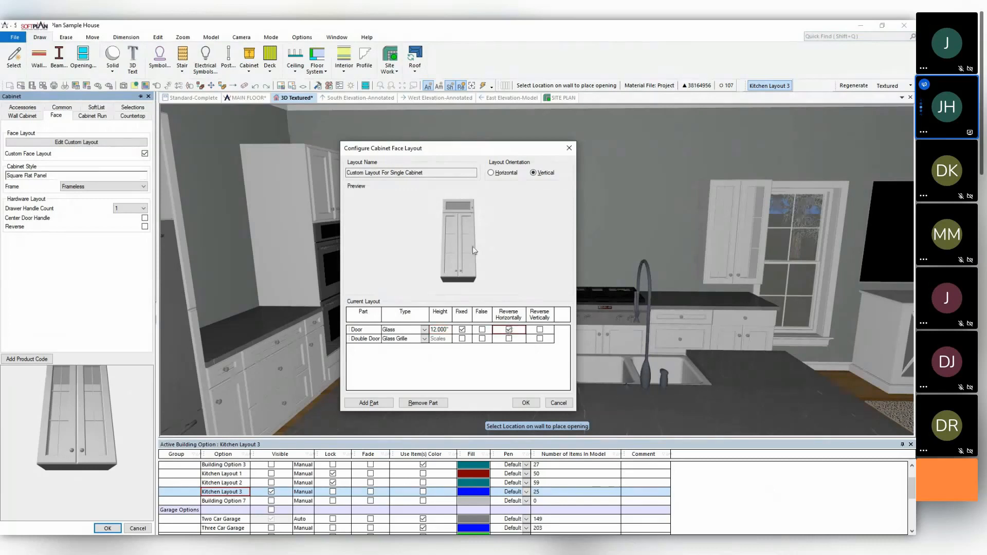
left_click(526, 403)
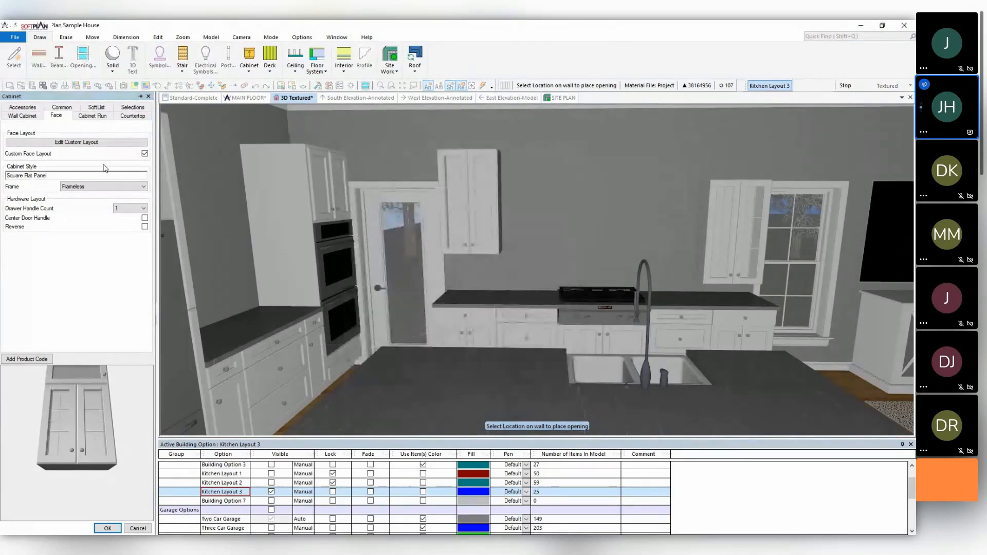
left_click_drag(78, 405, 84, 371)
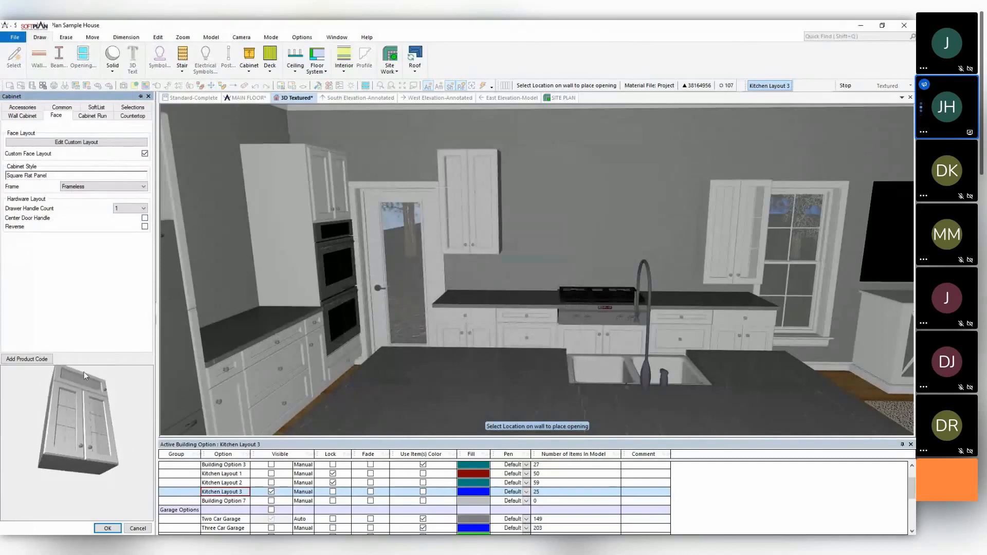
left_click(105, 528)
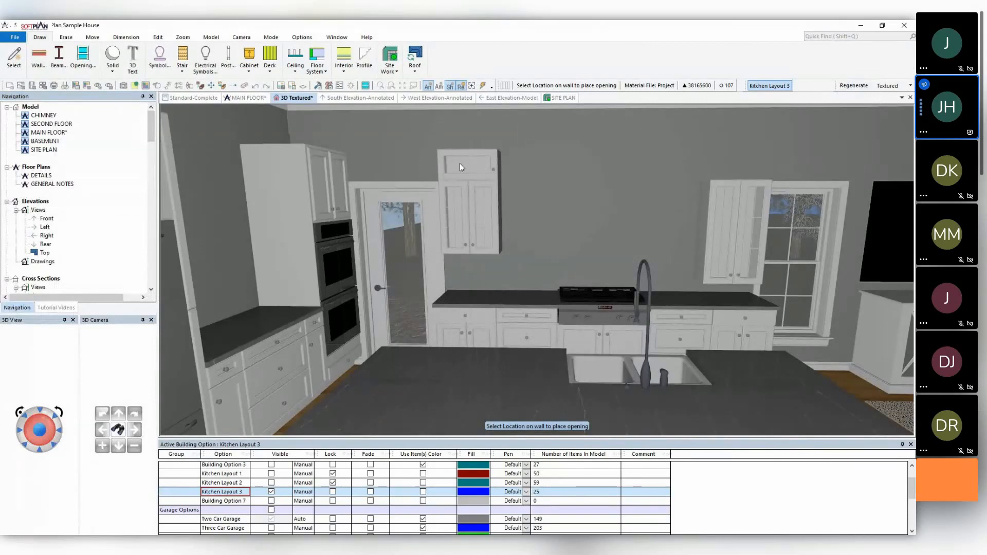
Set the height of the wall cabinet beside the glass door to 54 inches and its top to 104 inches.
right_click(485, 201)
left_click(490, 223)
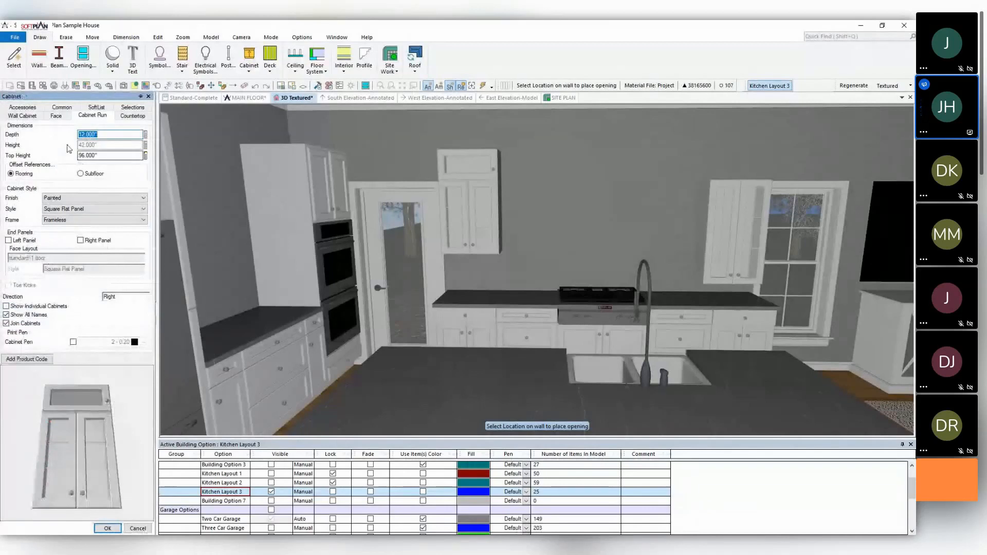
left_click(23, 115)
double_click(123, 206)
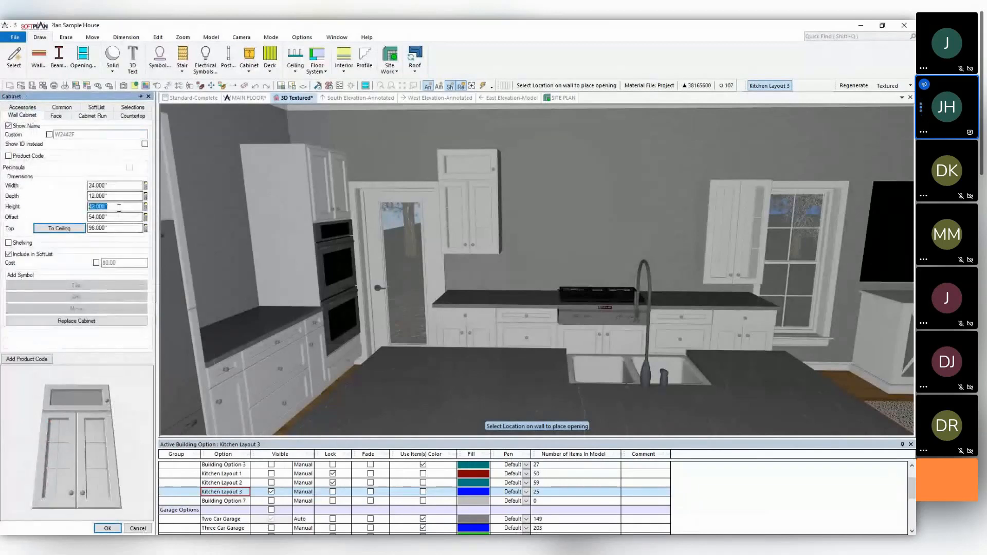
type("54")
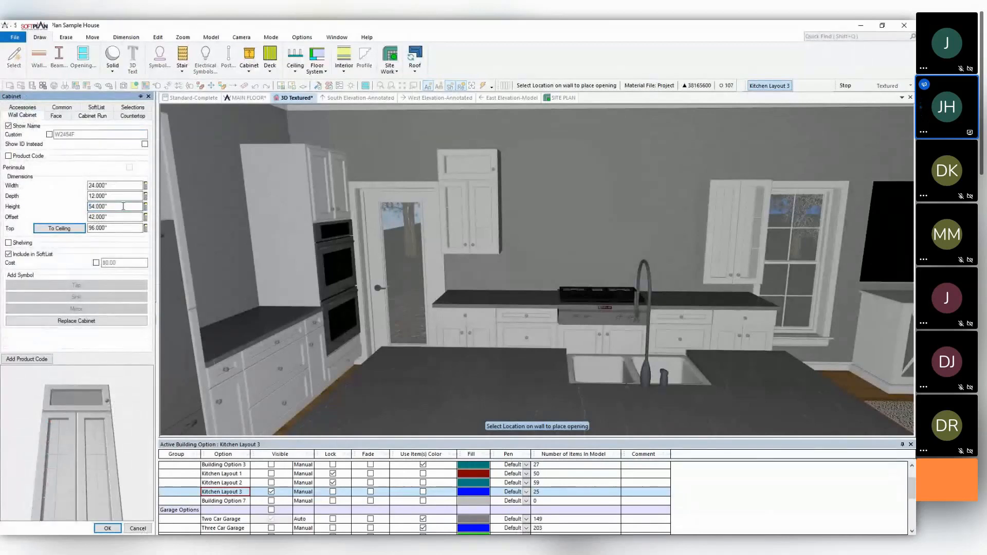
key("Return")
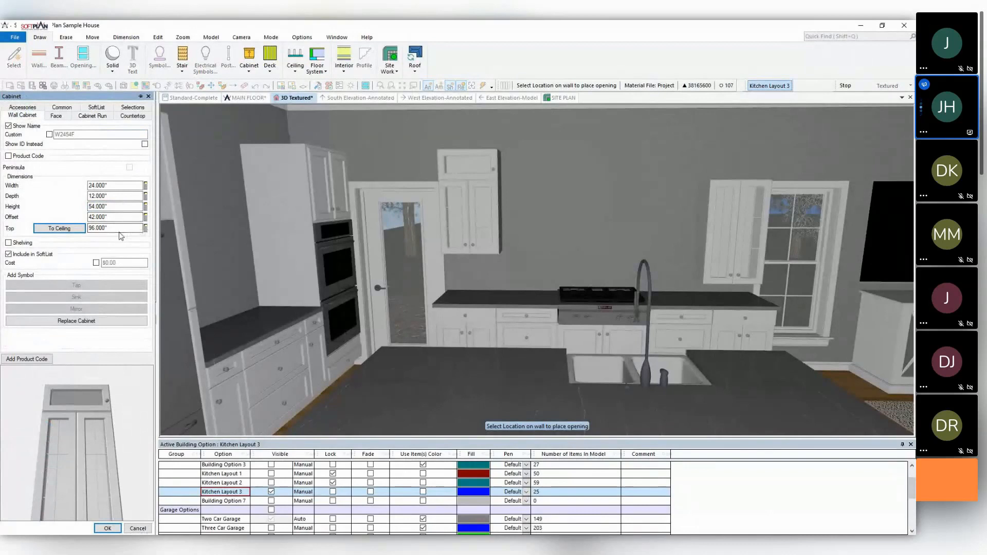
double_click(124, 228)
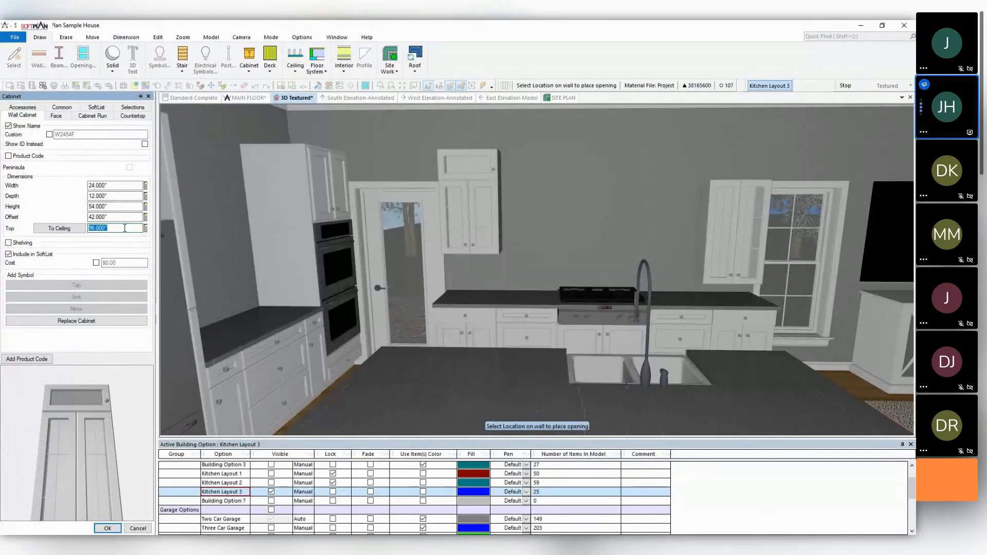
type("104")
key("Return")
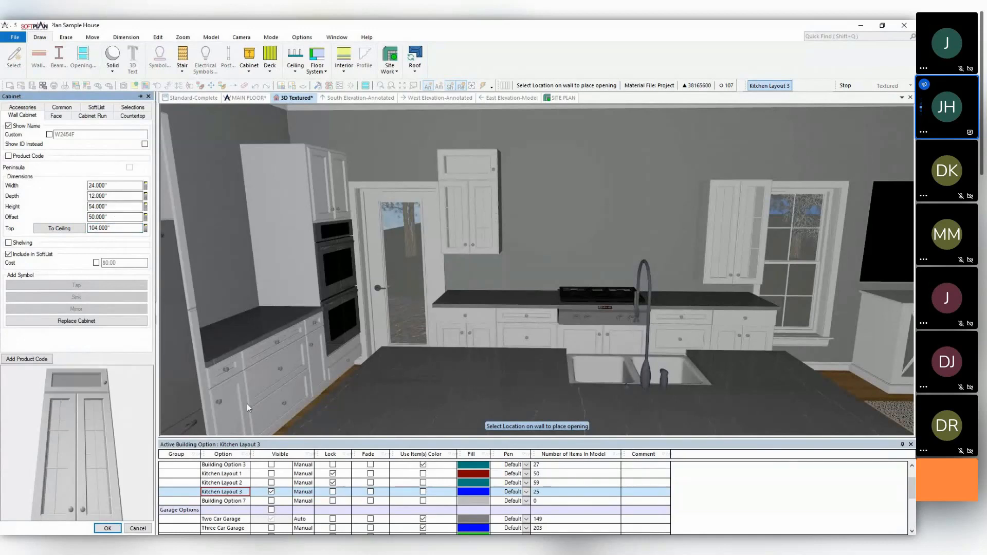
left_click(107, 529)
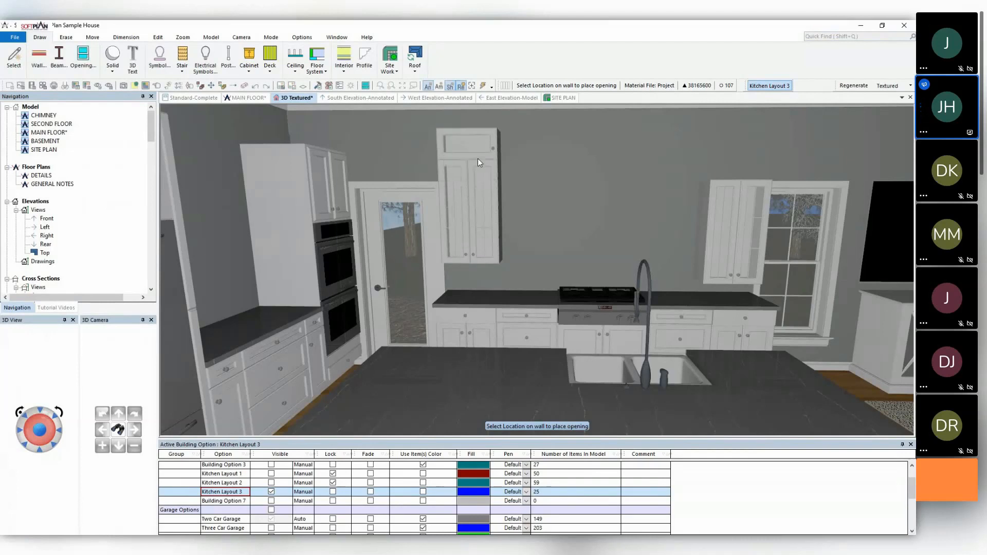
Duplicate the settings of the wall cabinet beside the glass door onto the wall cabinet beside the window.
left_click(158, 39)
left_click(56, 59)
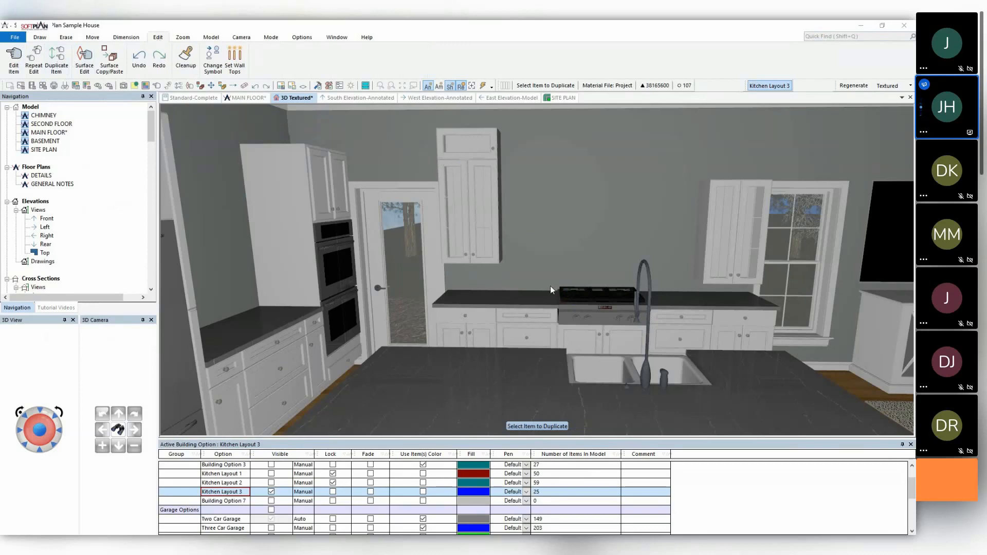
left_click(653, 522)
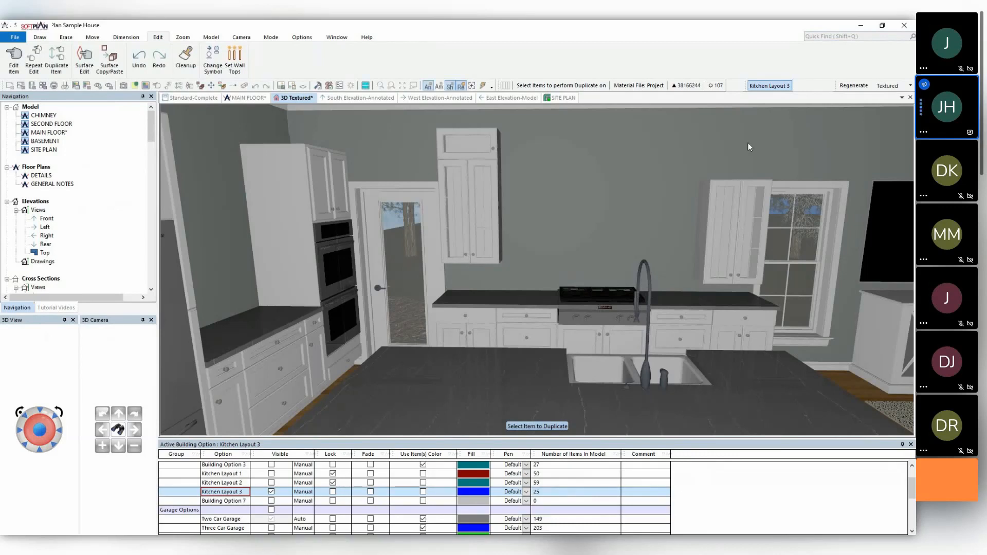
In the custom face of the wall cabinet beside the window, turn off horizontal reversal for the Glass door part.
right_click(748, 143)
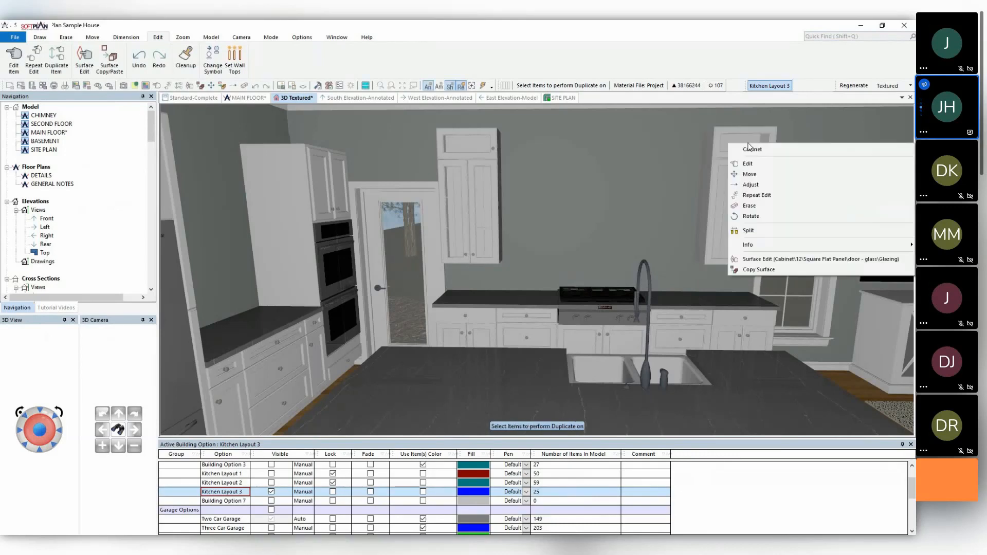
left_click(759, 164)
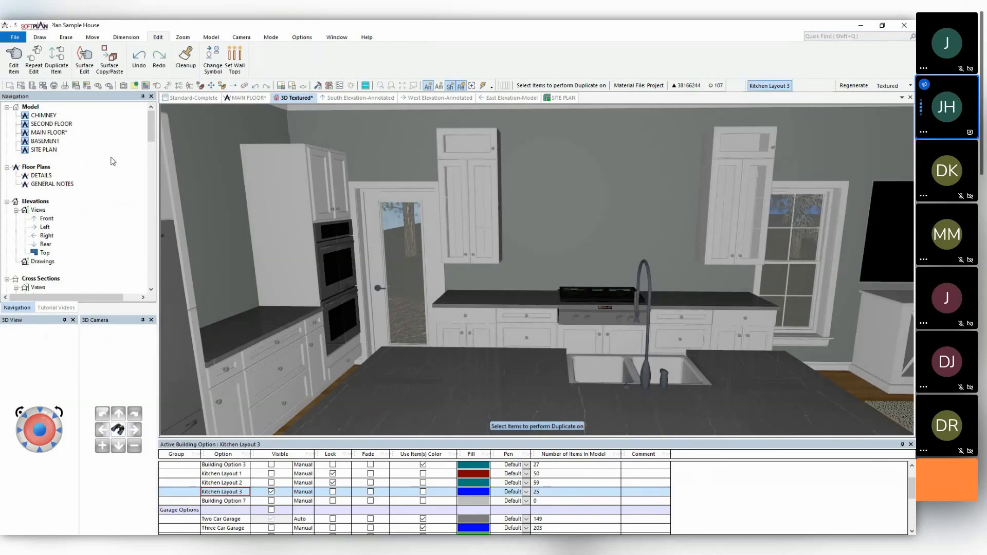
left_click(56, 115)
left_click(82, 142)
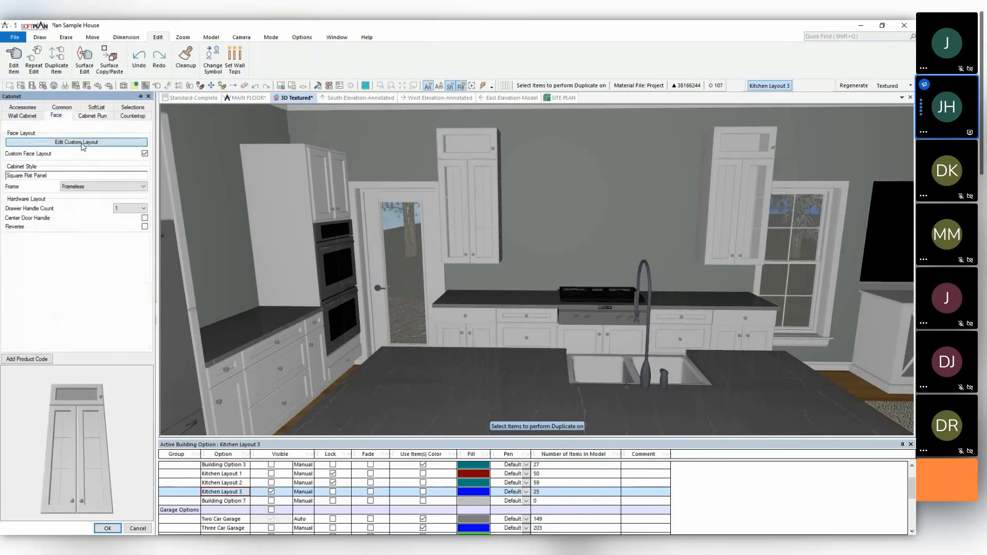
left_click(509, 329)
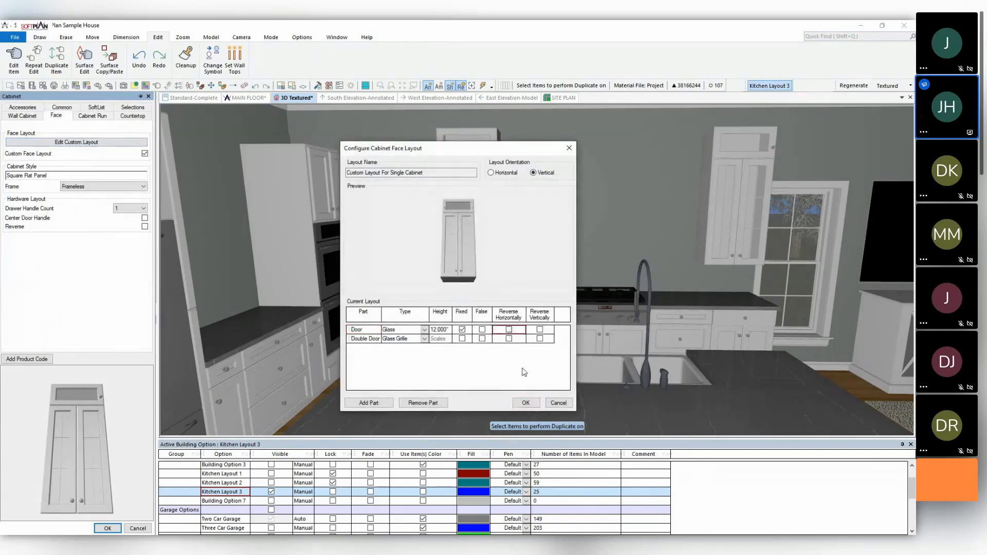
left_click(526, 403)
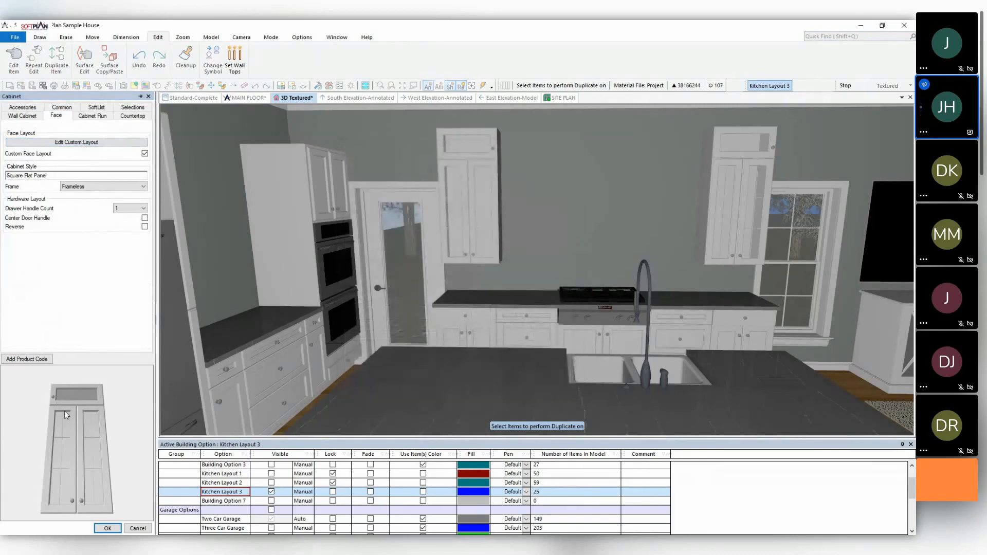
left_click(107, 528)
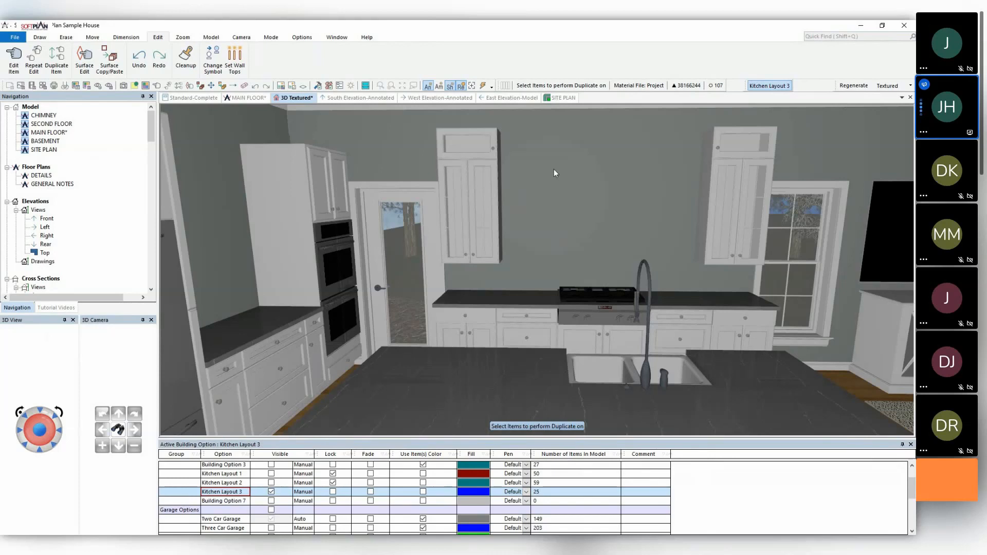
Add crown molding with the american profile to the wall cabinet beside the window.
right_click(746, 212)
left_click(674, 196)
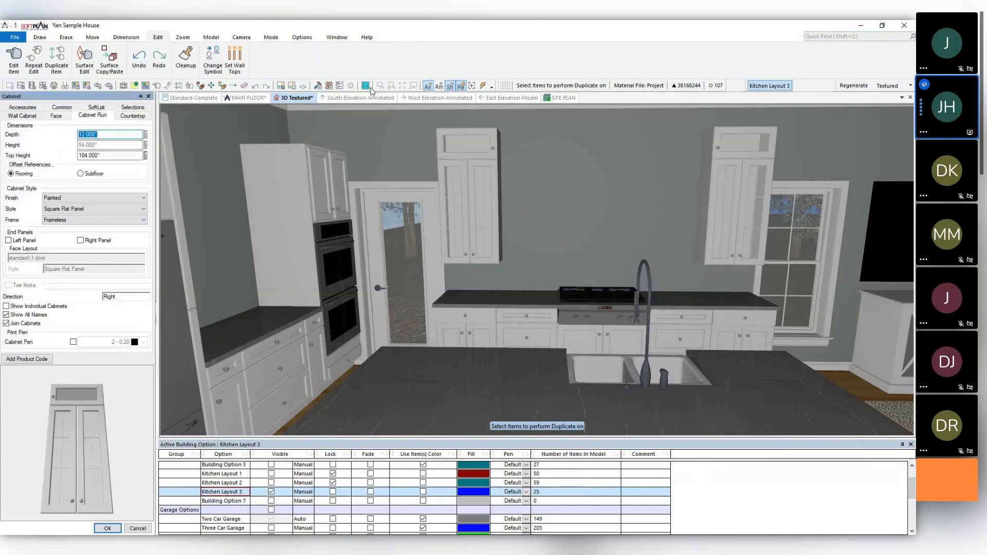
left_click(29, 107)
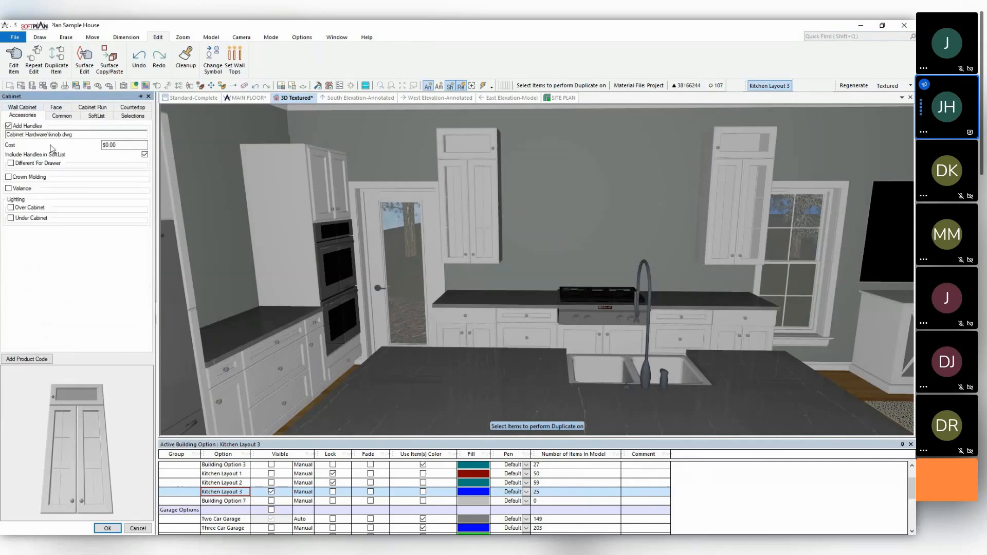
left_click(34, 178)
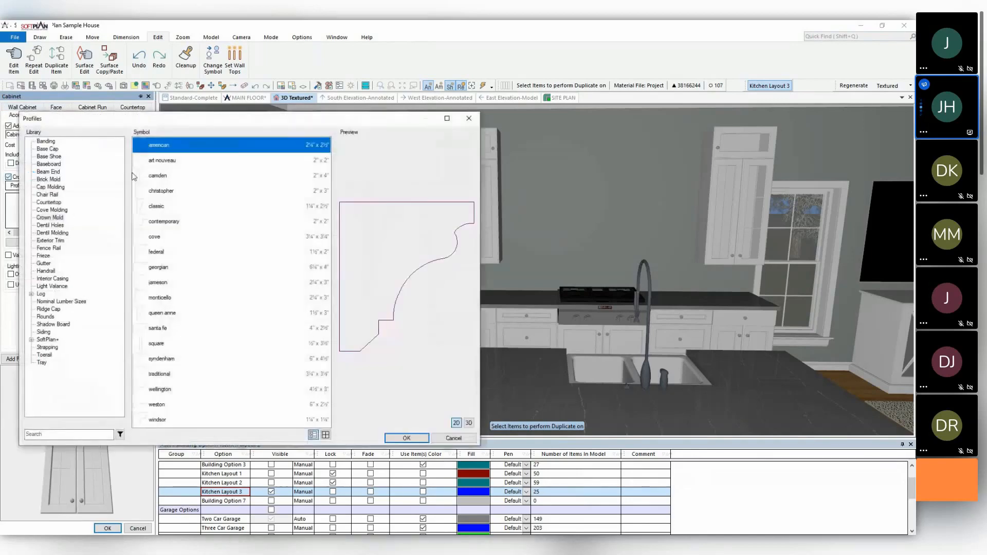
left_click_drag(123, 119, 300, 134)
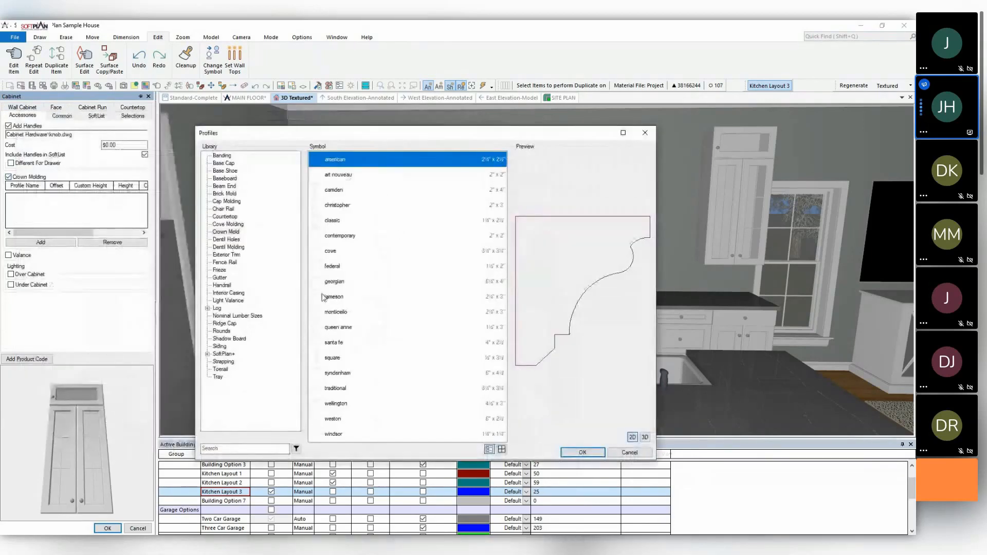
left_click(581, 451)
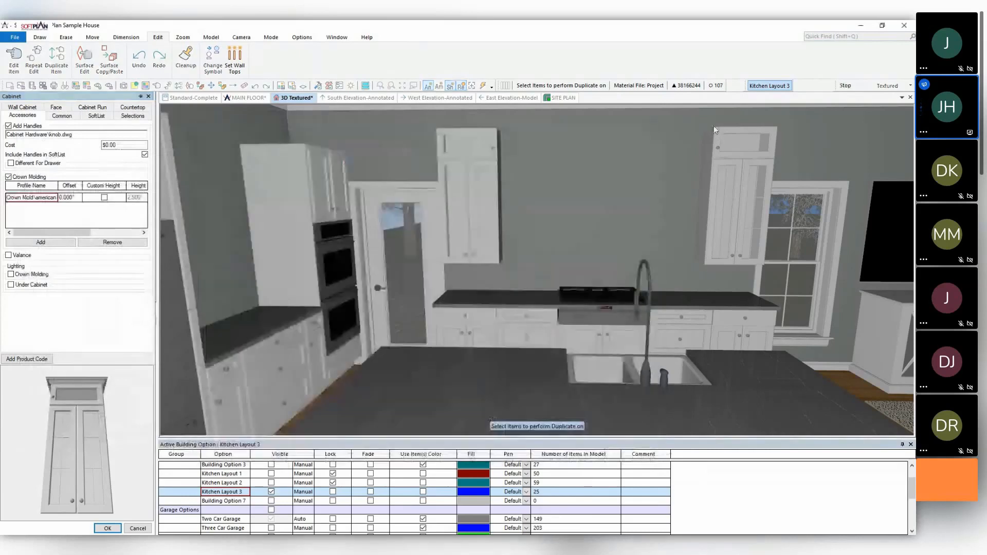
left_click_drag(80, 410, 69, 427)
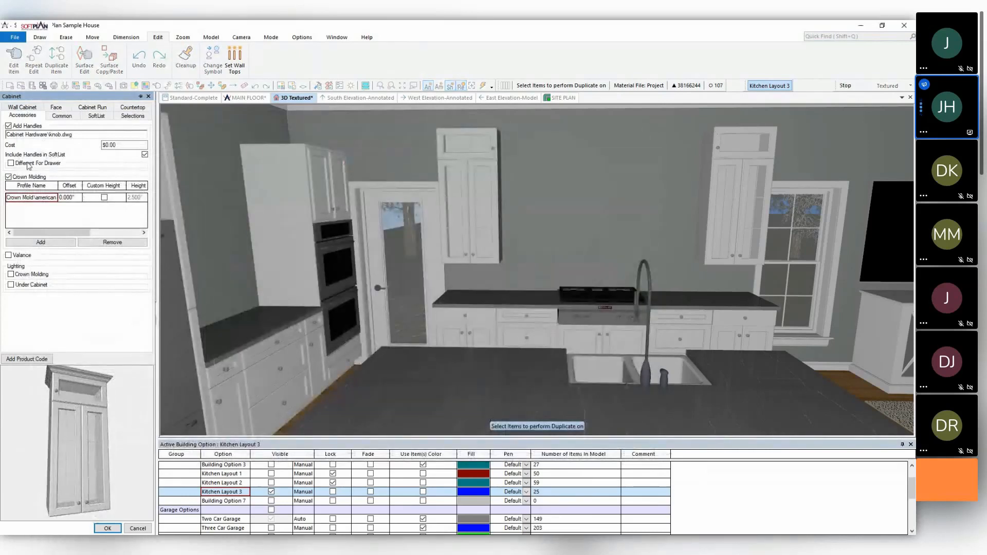
Change the handles of the wall cabinet beside the window to pull pipe.dwg from Cabinet Hardware.
double_click(66, 136)
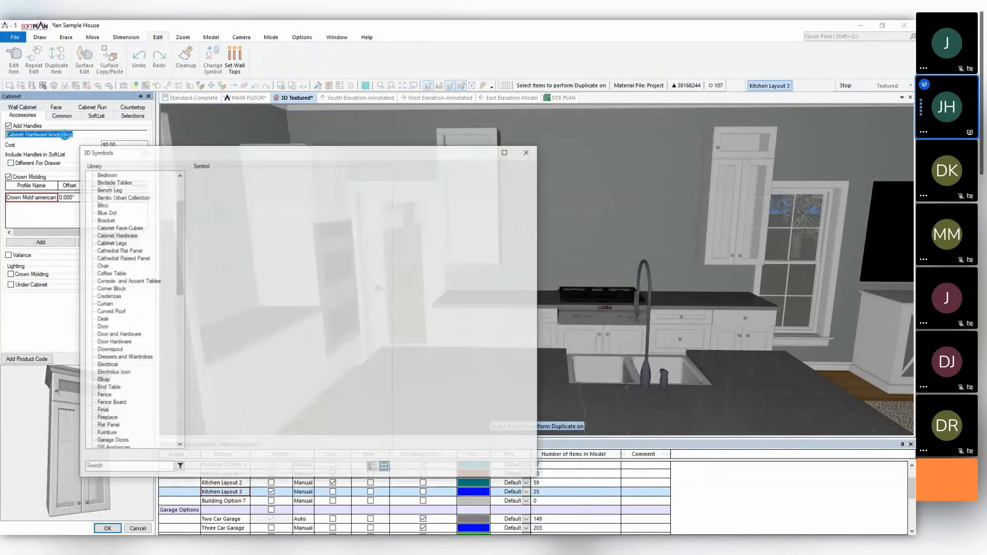
left_click(312, 334)
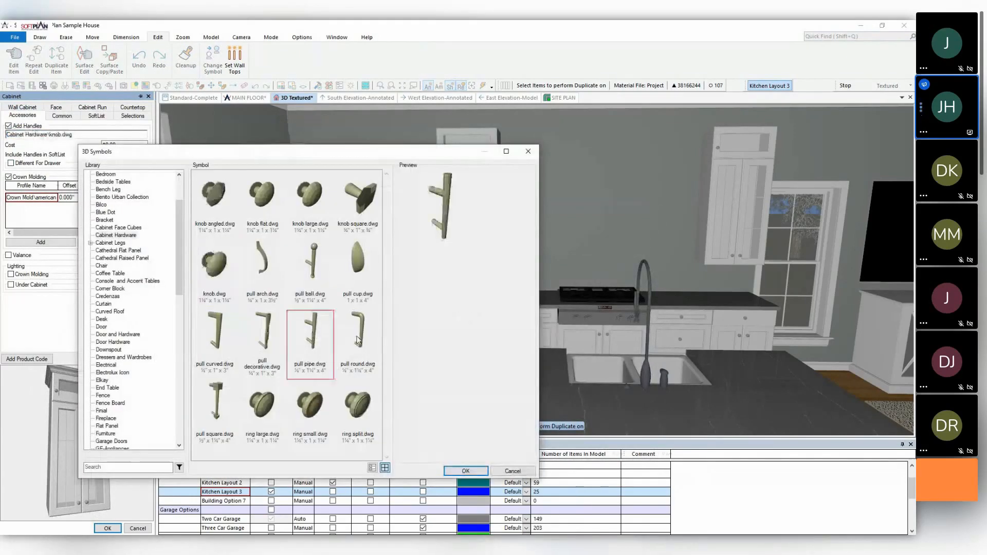
left_click(463, 472)
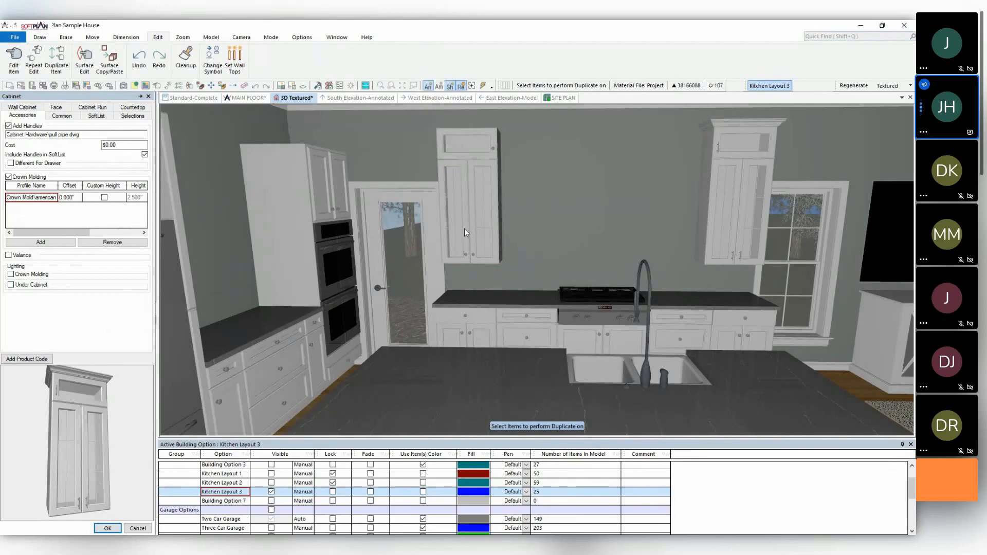
Give the wall cabinet beside the window 3 standard shelves and apply the cabinet changes.
left_click(35, 108)
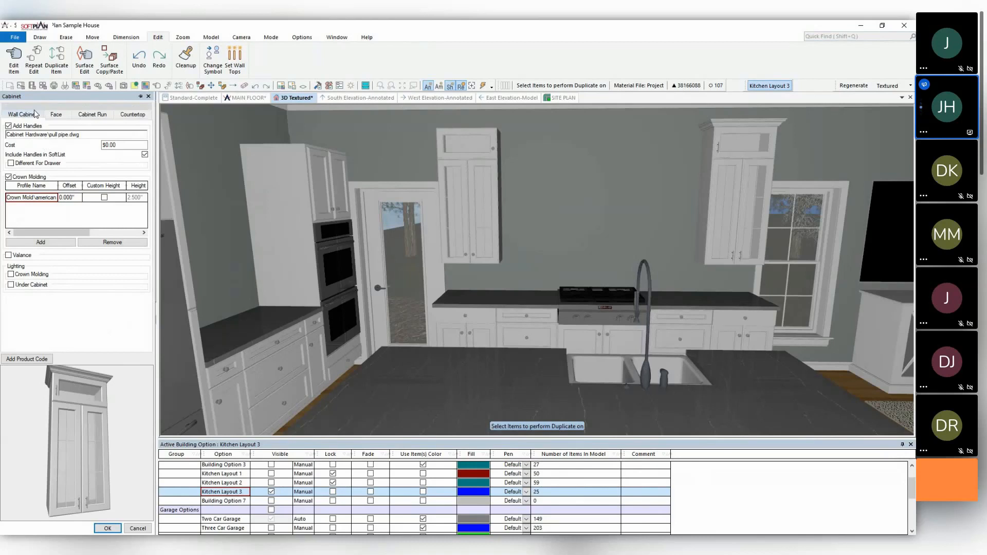
left_click(28, 244)
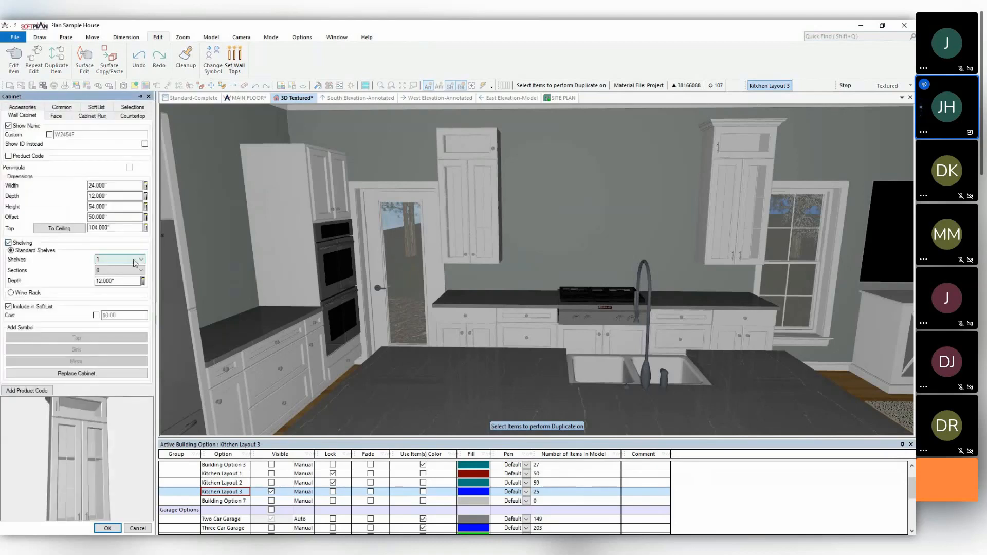
left_click(129, 259)
left_click(120, 286)
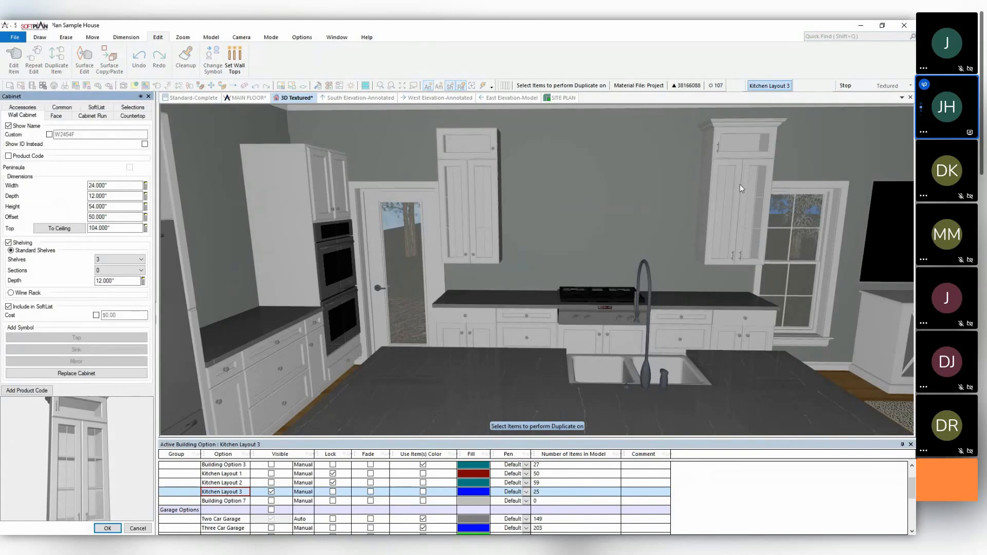
left_click(107, 528)
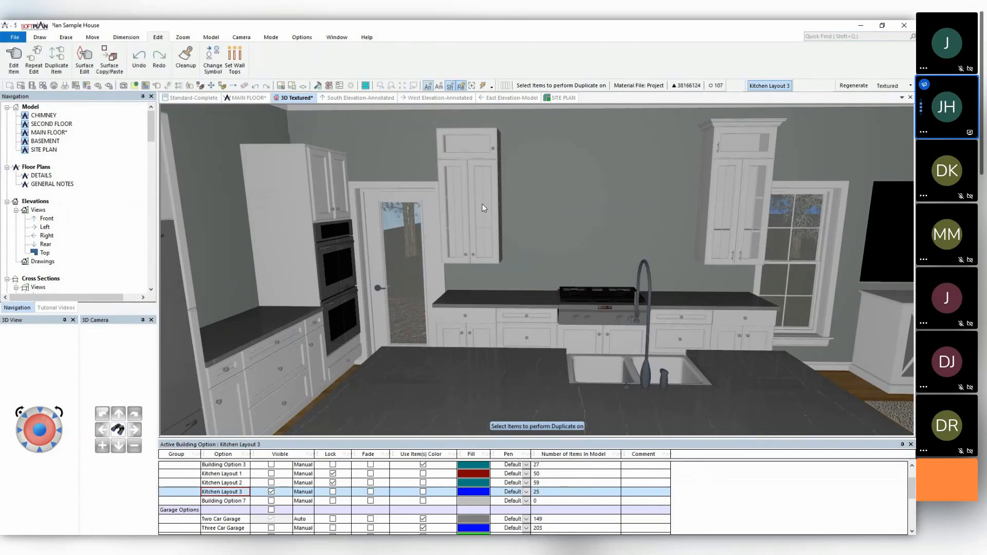
Repeat the last cabinet edit on the wall cabinet beside the glass door.
right_click(482, 204)
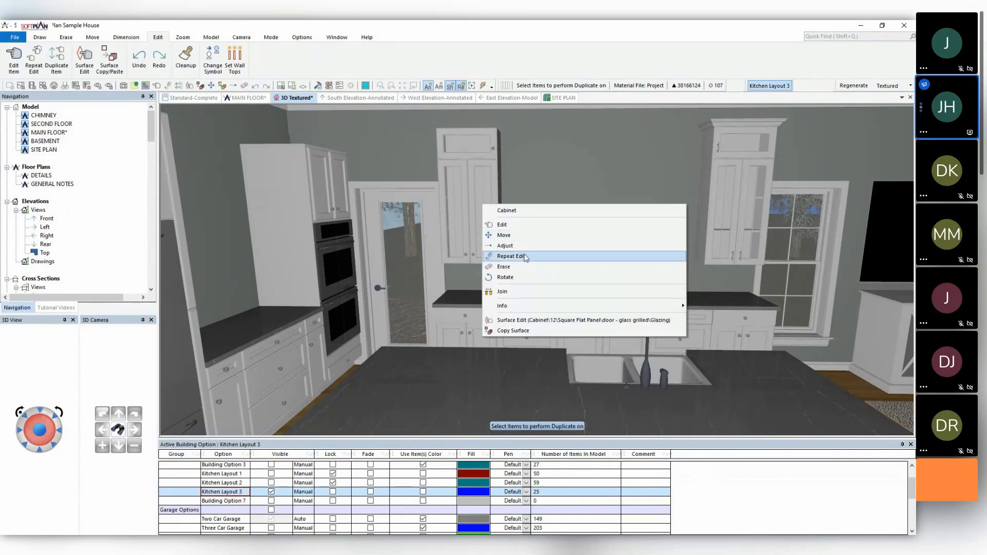
left_click(525, 256)
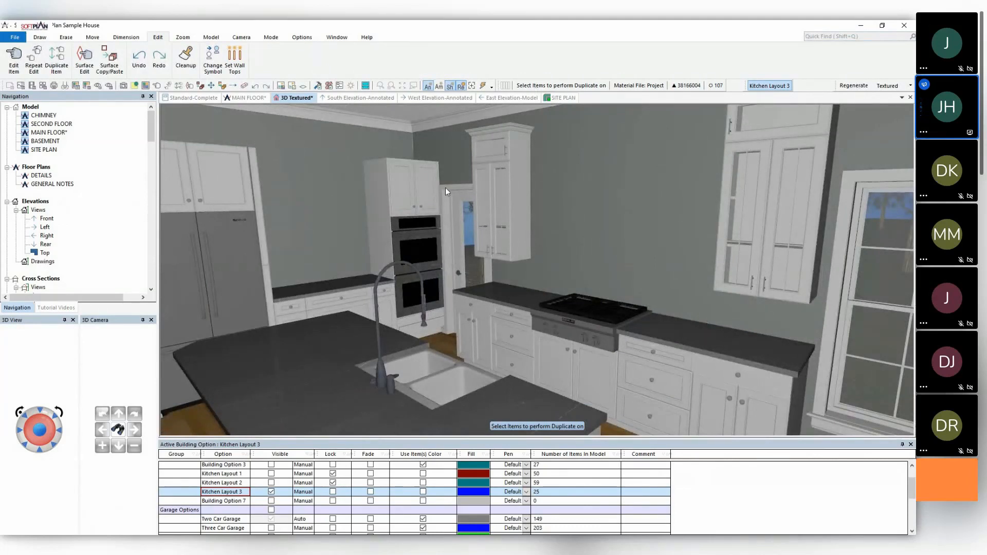
scroll(529, 381, "down", 4)
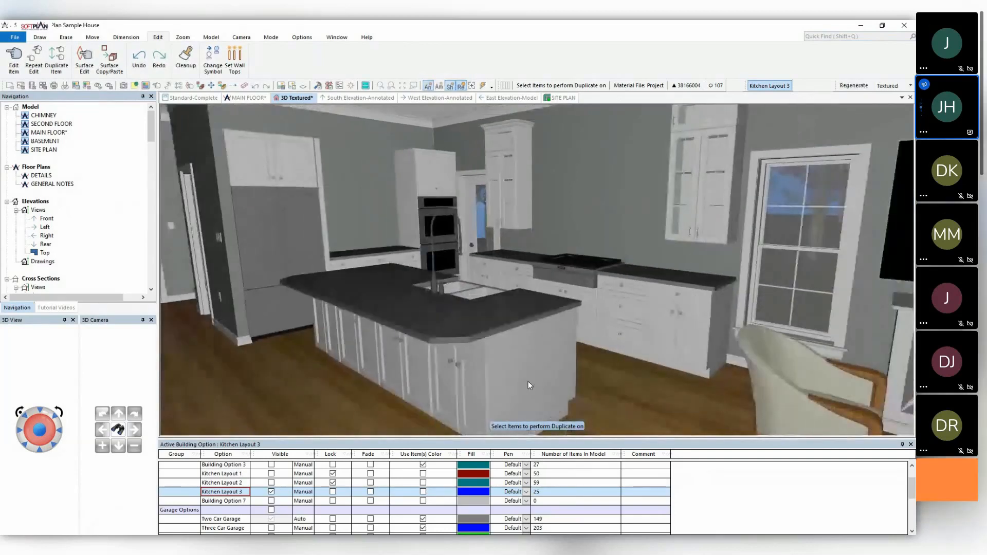
Raise the tone mapping in the 3D view's lighting options to 67 and apply it.
left_click(301, 37)
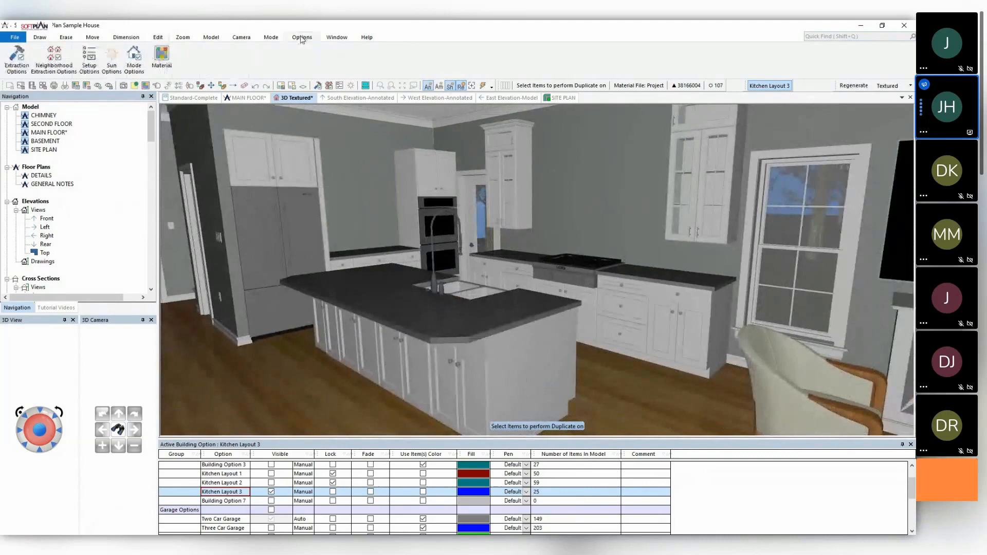
left_click(134, 56)
left_click(79, 106)
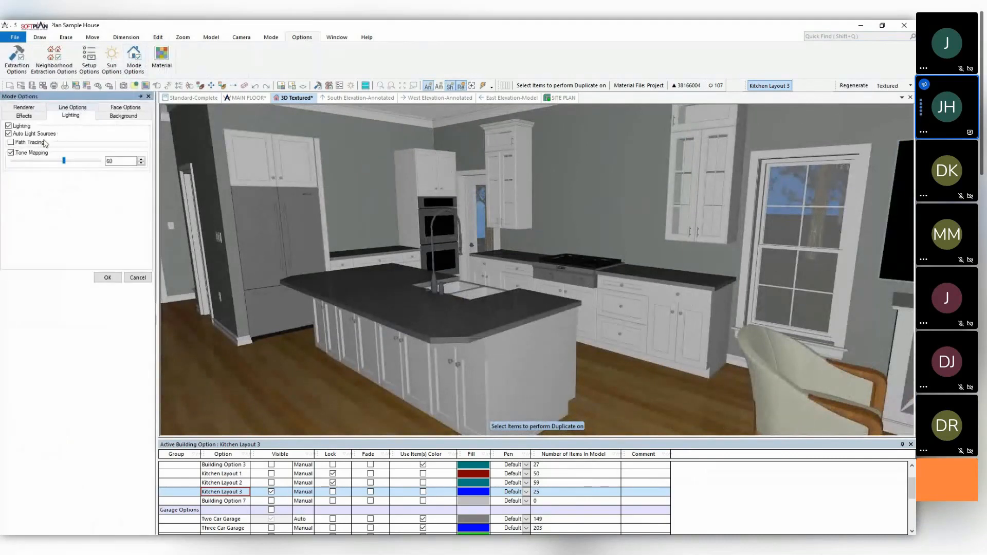
left_click(142, 158)
left_click(141, 159)
left_click(141, 159)
left_click(141, 159)
left_click(141, 160)
left_click(141, 159)
left_click(141, 159)
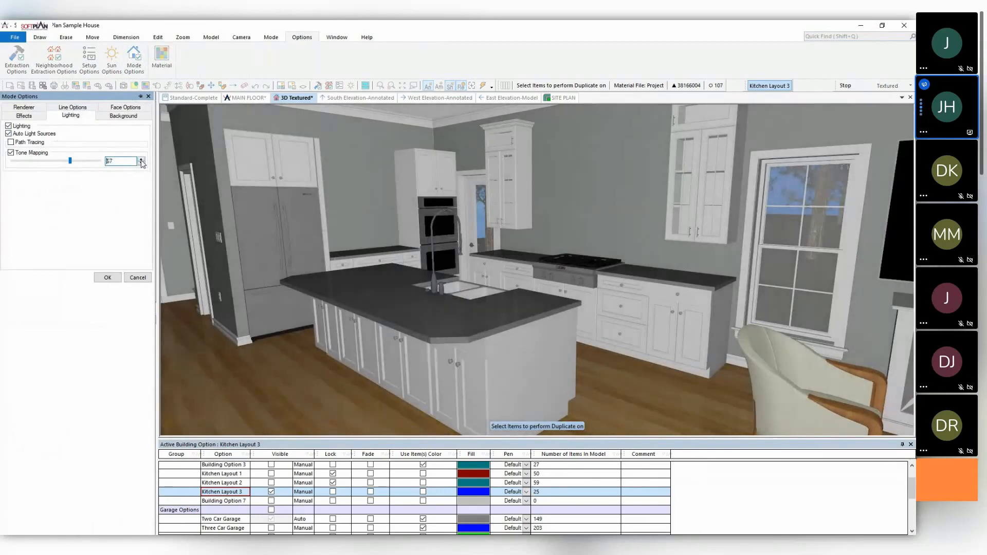
left_click(107, 277)
middle_click_drag(422, 286, 478, 286)
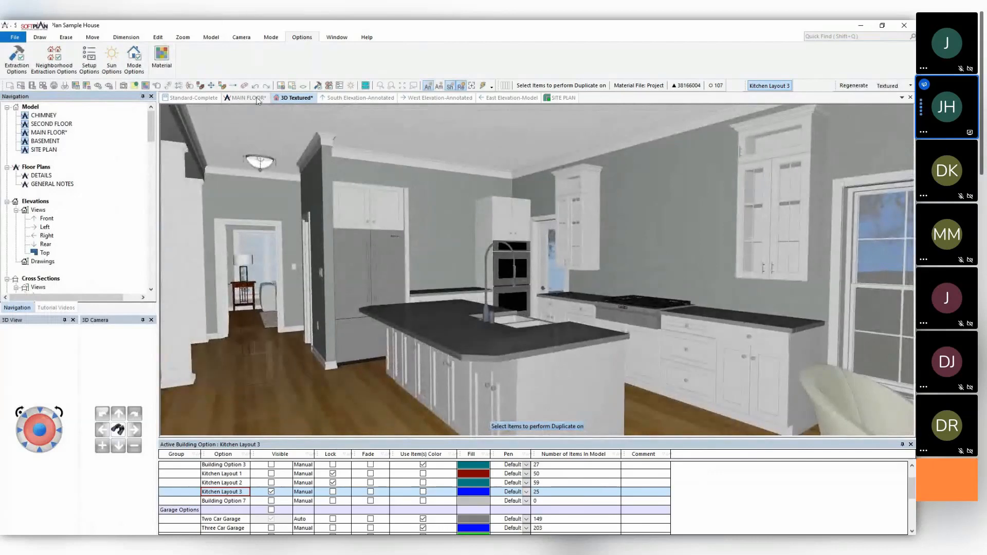
Switch to the MAIN FLOOR drawing and set its mode to Electrical.
left_click(246, 98)
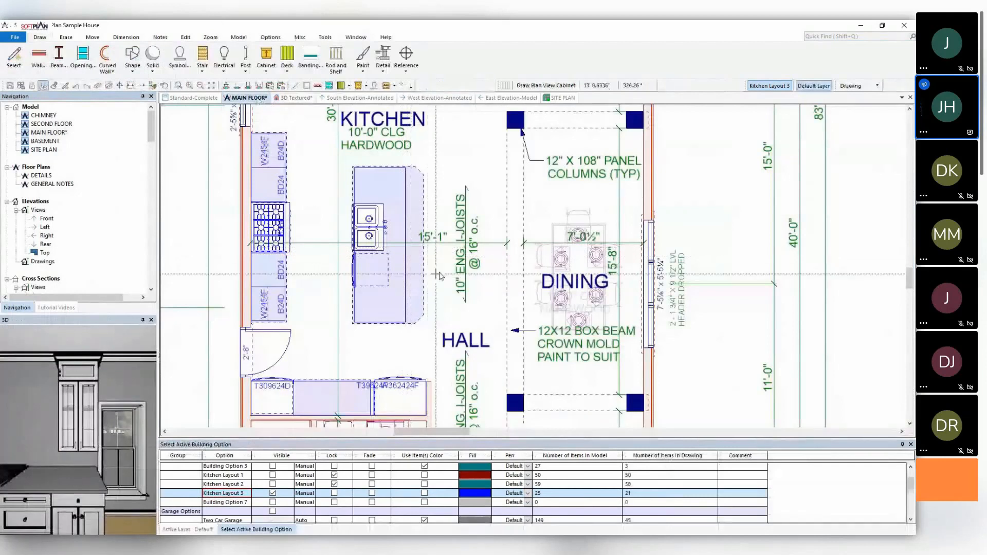
left_click(849, 87)
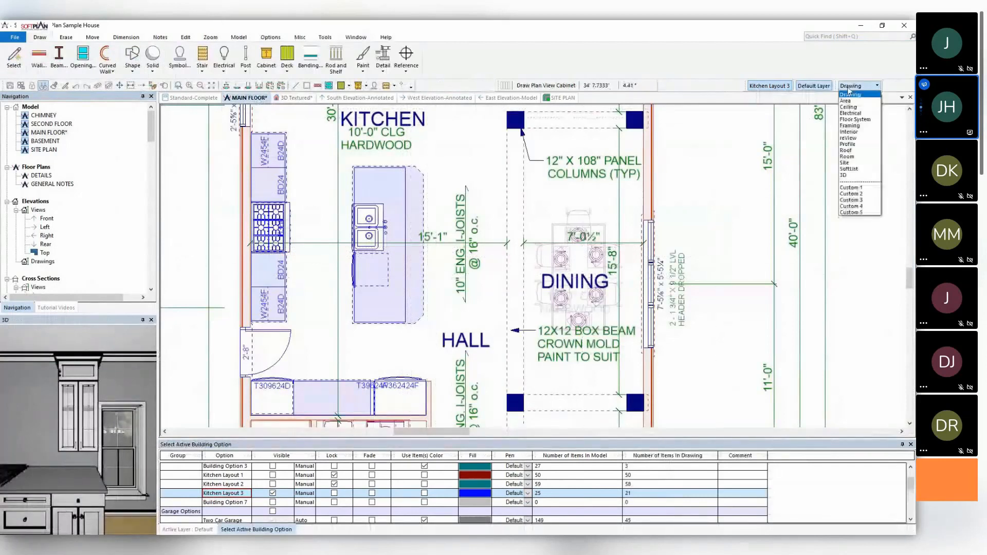
left_click(851, 114)
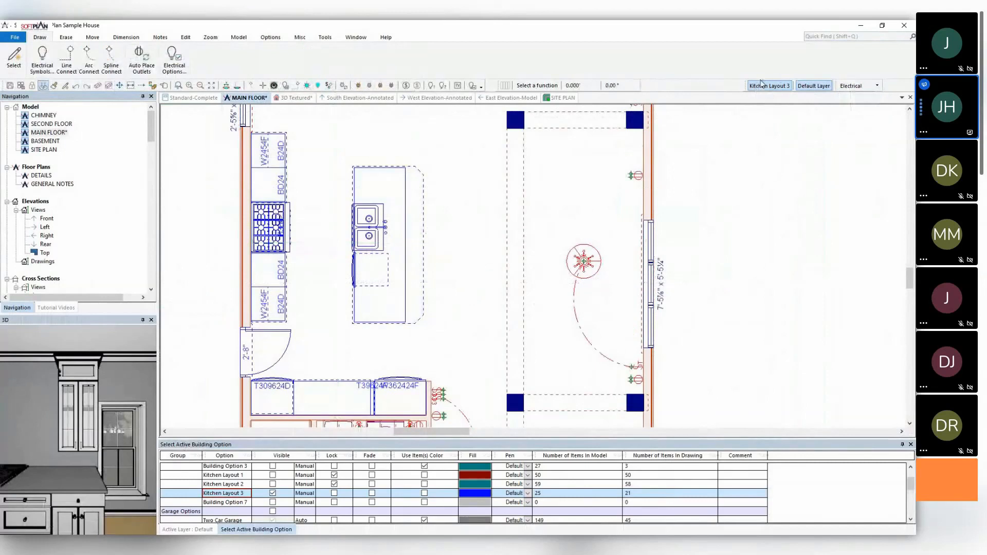
Place a 6-inch round can light between the 2'-8" door and the island, and make one copy about 6'-4" across the kitchen.
left_click(42, 57)
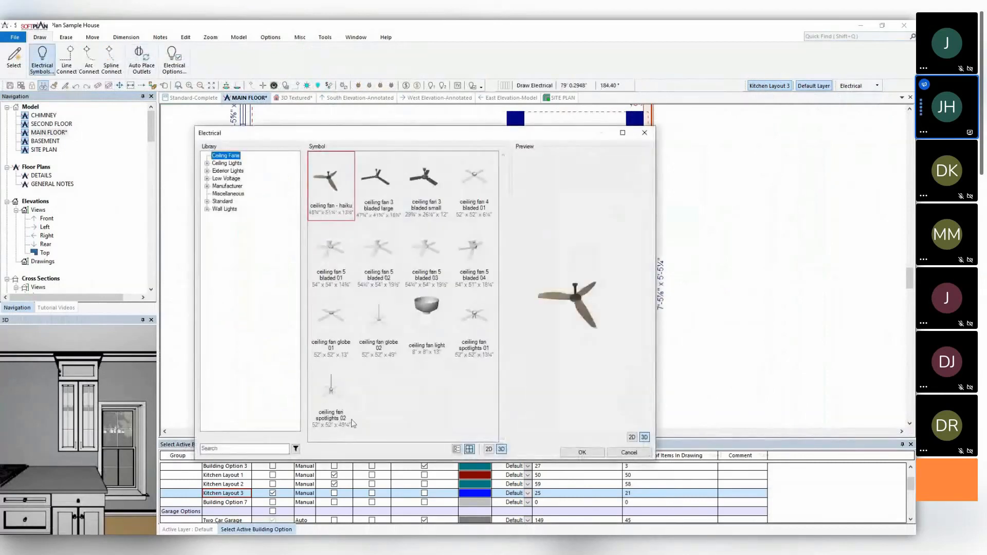
left_click(227, 163)
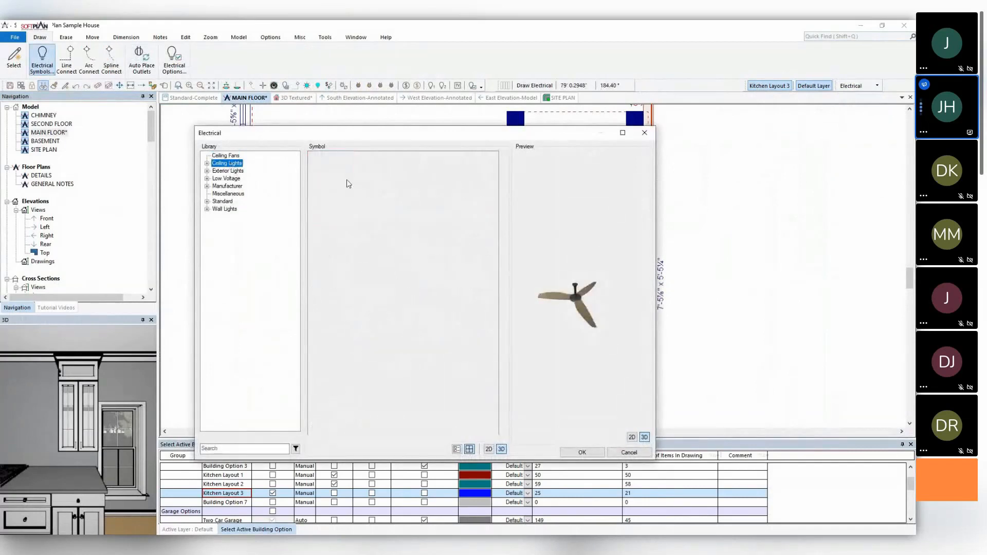
left_click(338, 254)
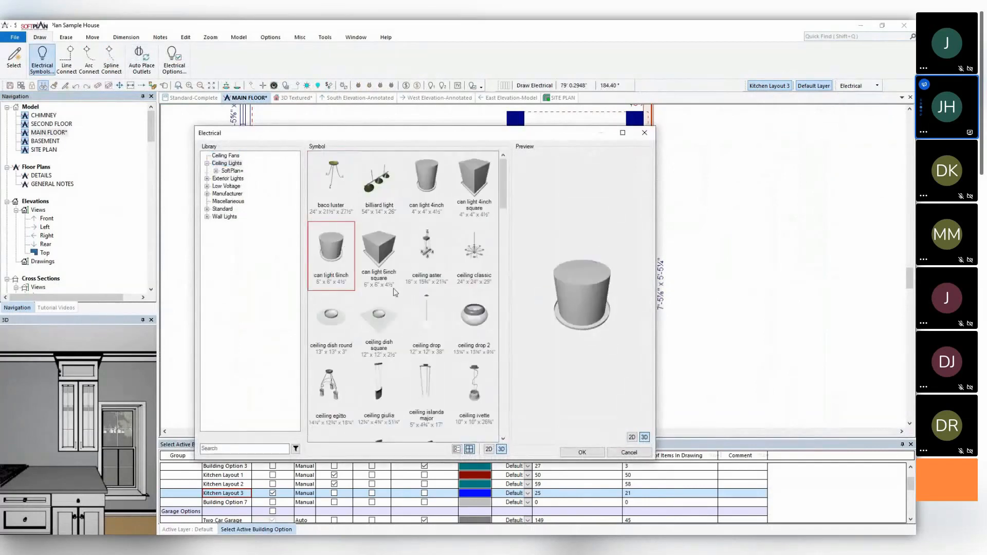
left_click(582, 452)
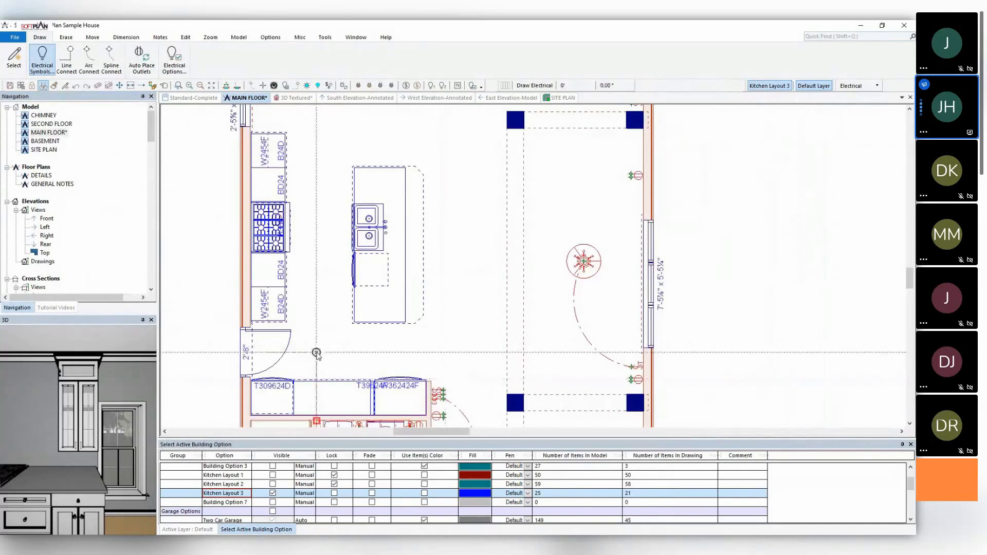
left_click(316, 353)
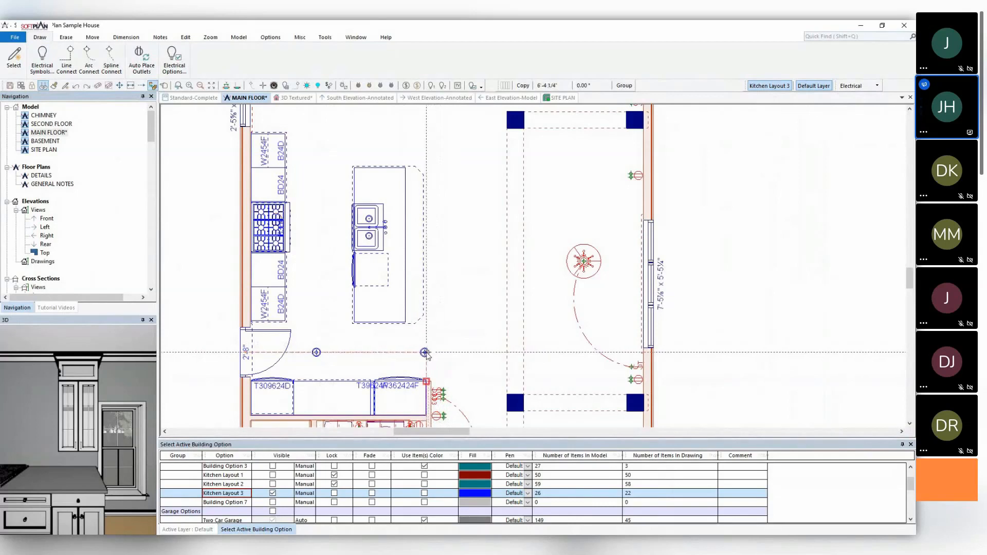
right_click(426, 354)
left_click(474, 443)
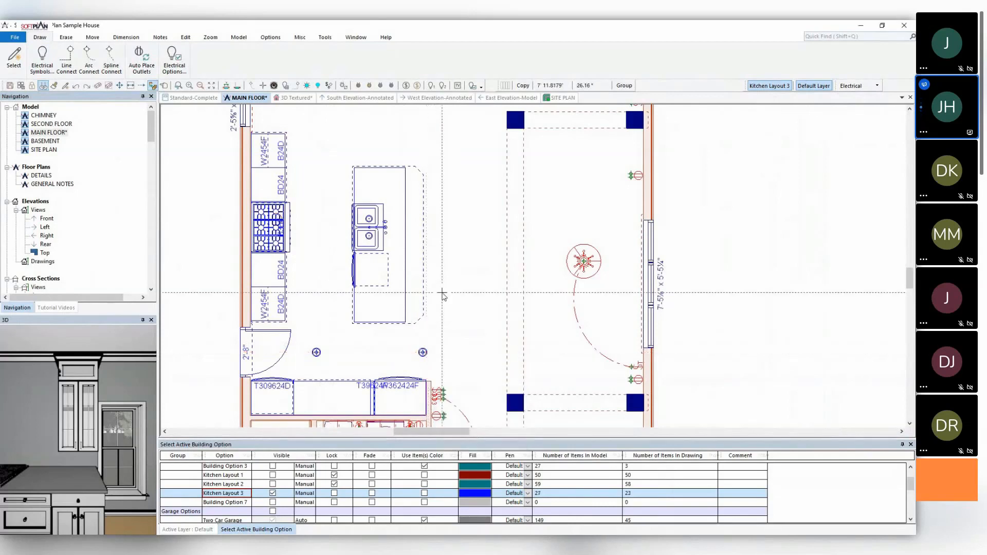
Block-copy the two can lights past the island's far end, 12'-8 3/4" away, with 2 equally spaced copies.
left_click(93, 37)
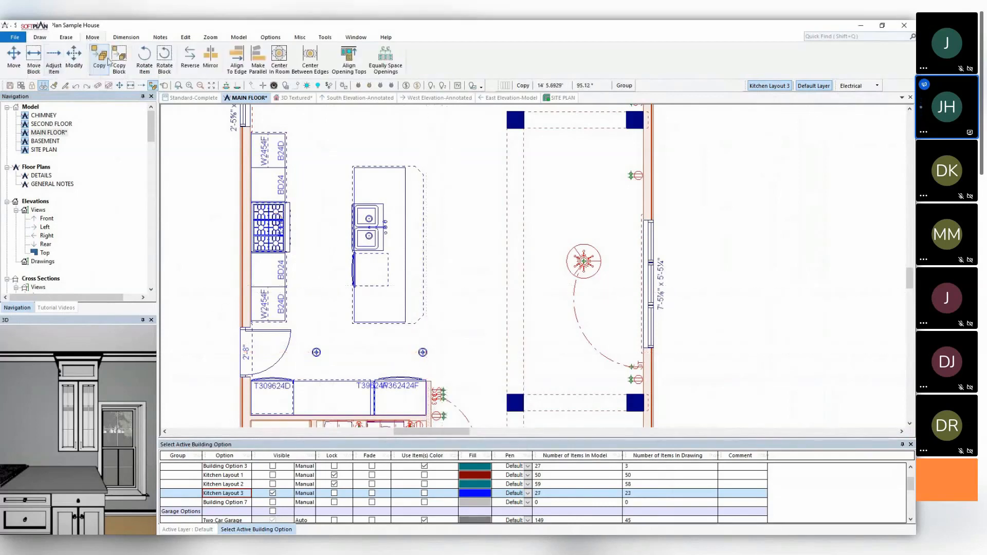
left_click(118, 59)
left_click(454, 367)
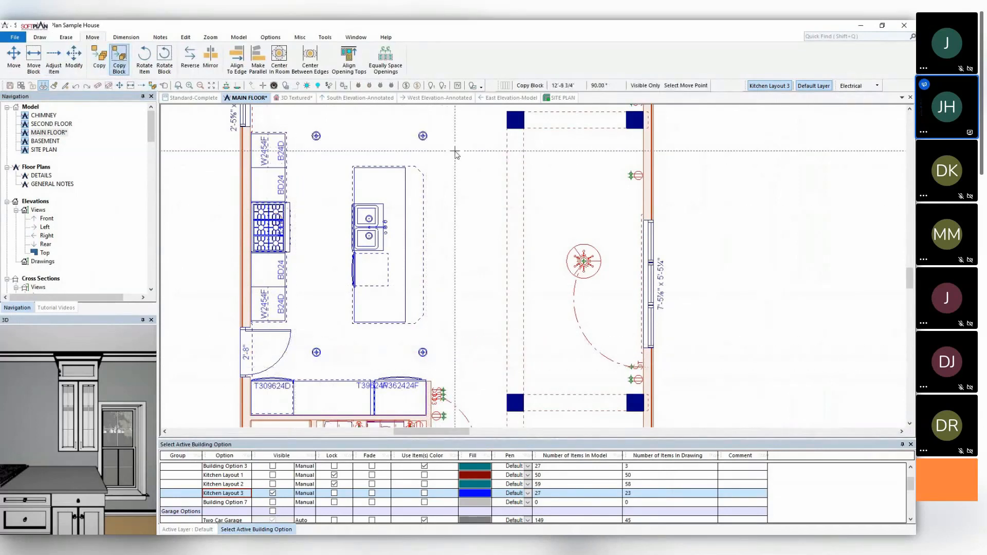
left_click(455, 153)
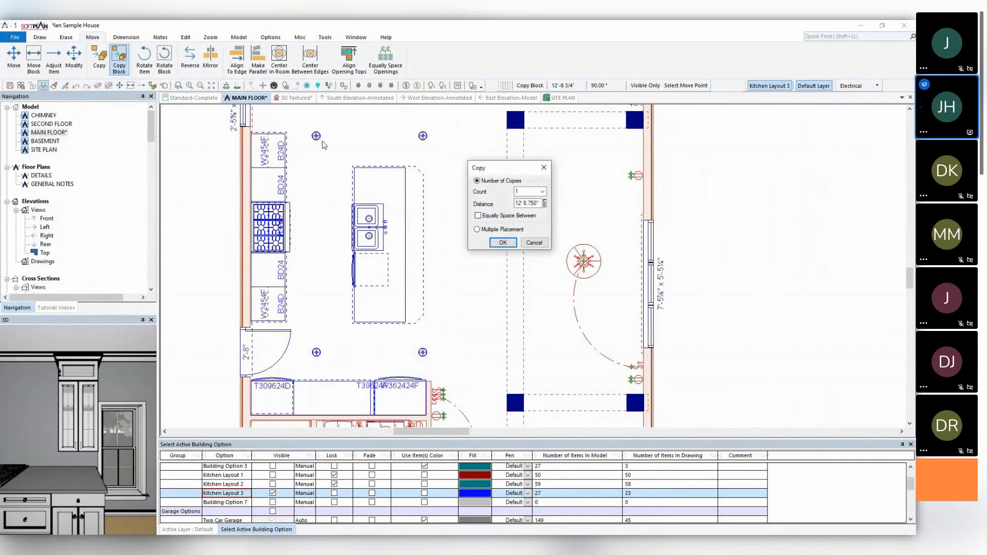
double_click(523, 190)
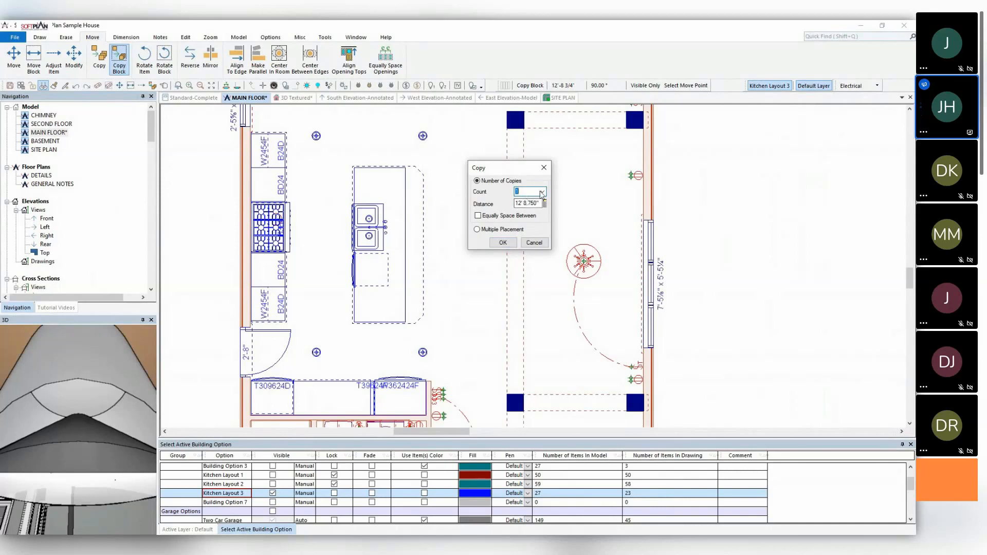
left_click(542, 191)
left_click(529, 210)
left_click(500, 217)
left_click(502, 243)
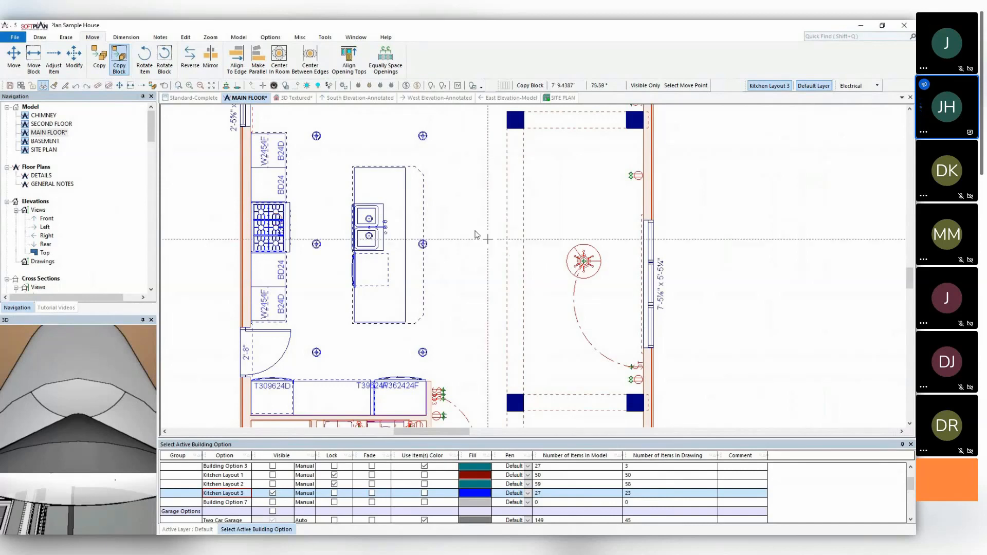
Search the electrical symbol library for "pend" and list the matches from all libraries.
left_click(40, 37)
left_click(43, 58)
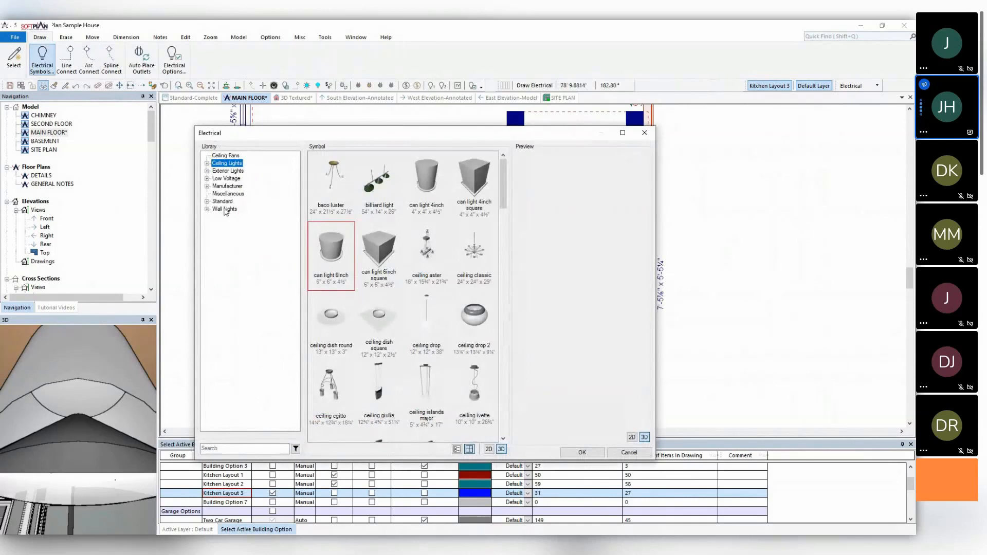
left_click(227, 447)
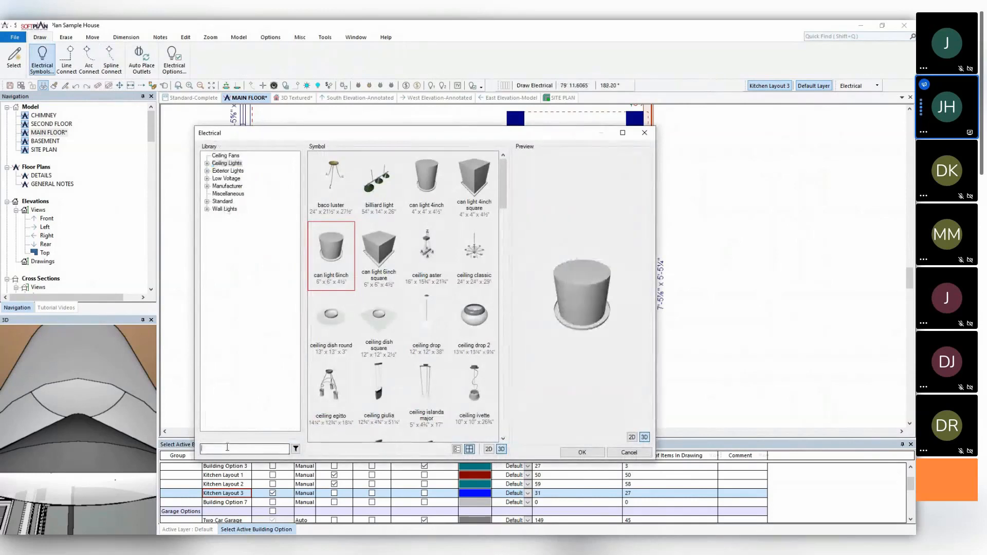
type("pend")
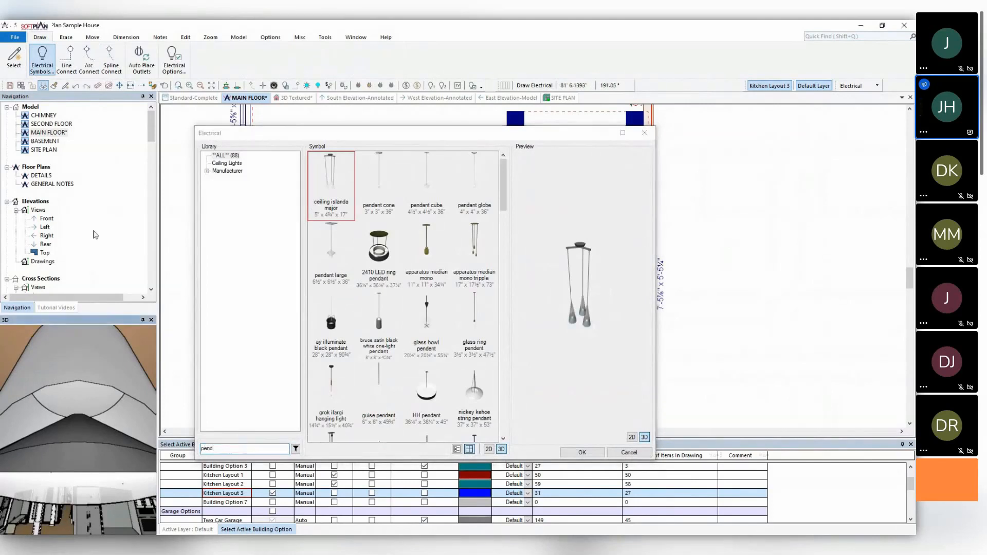
left_click(216, 172)
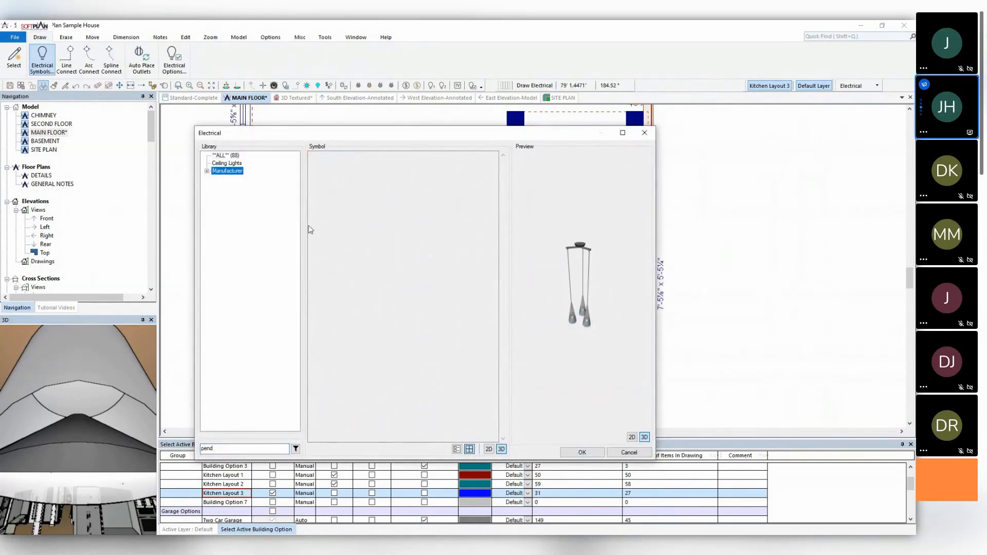
left_click(207, 172)
left_click(230, 164)
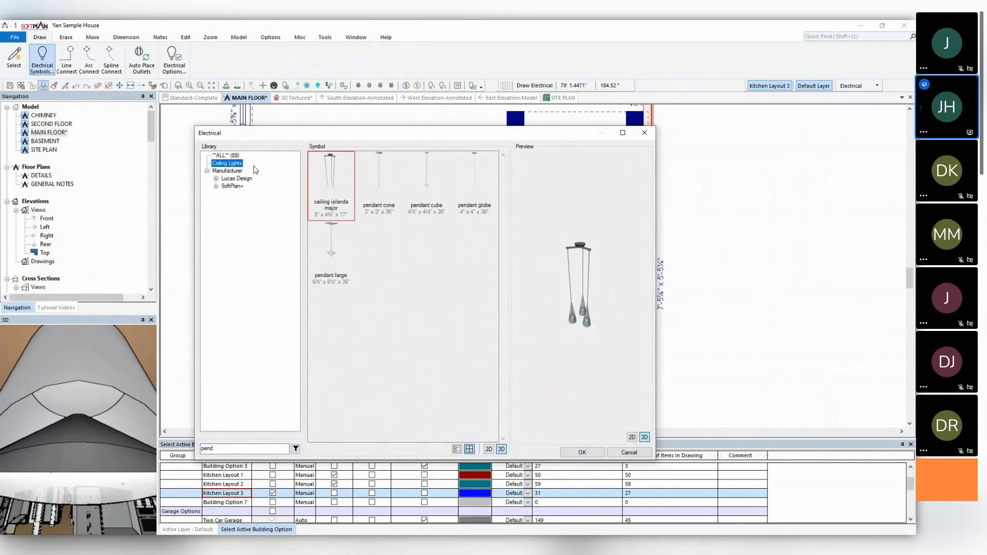
left_click(224, 156)
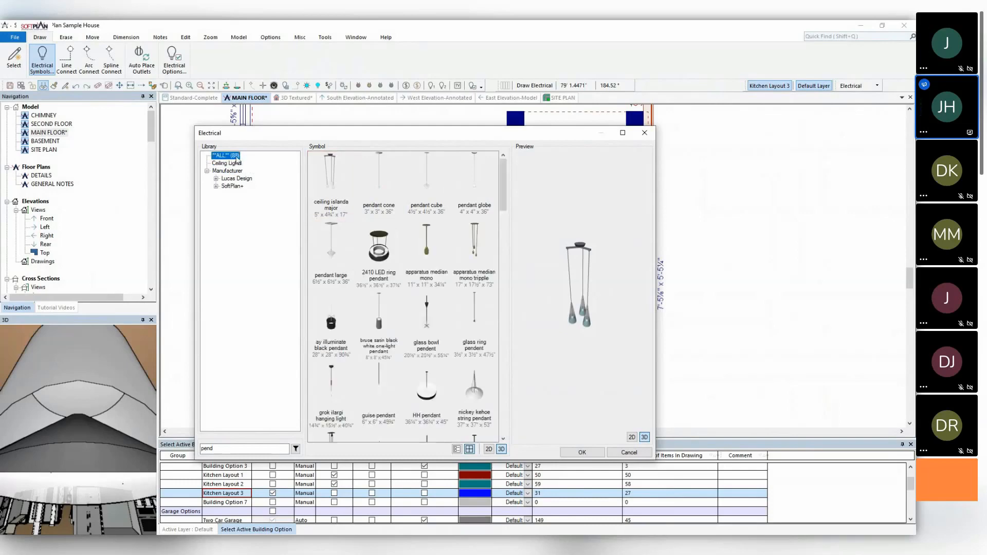
Choose the Bosworth Mini Pendant and place it over the island end beside the dishwasher.
scroll(472, 284, "down", 5)
scroll(472, 283, "down", 5)
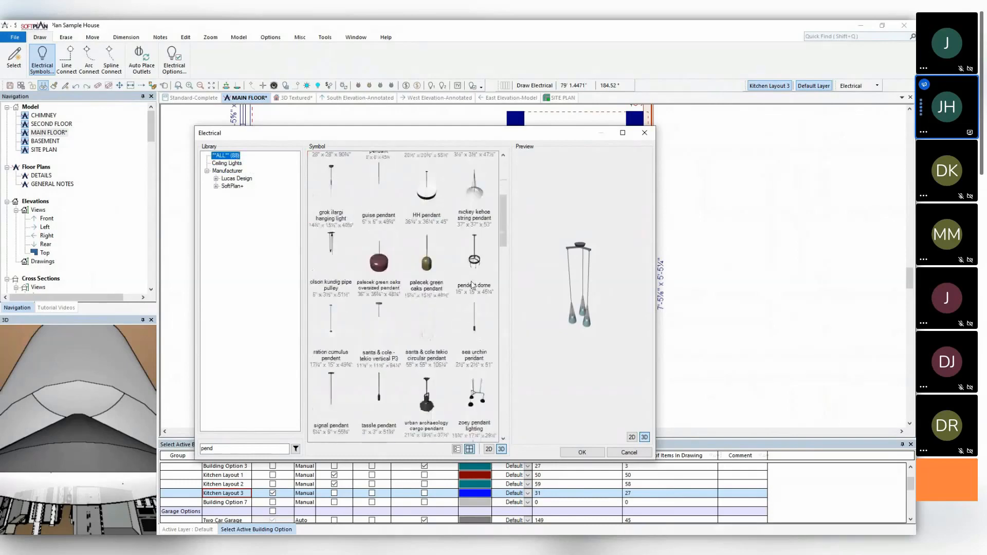
scroll(473, 287, "down", 1)
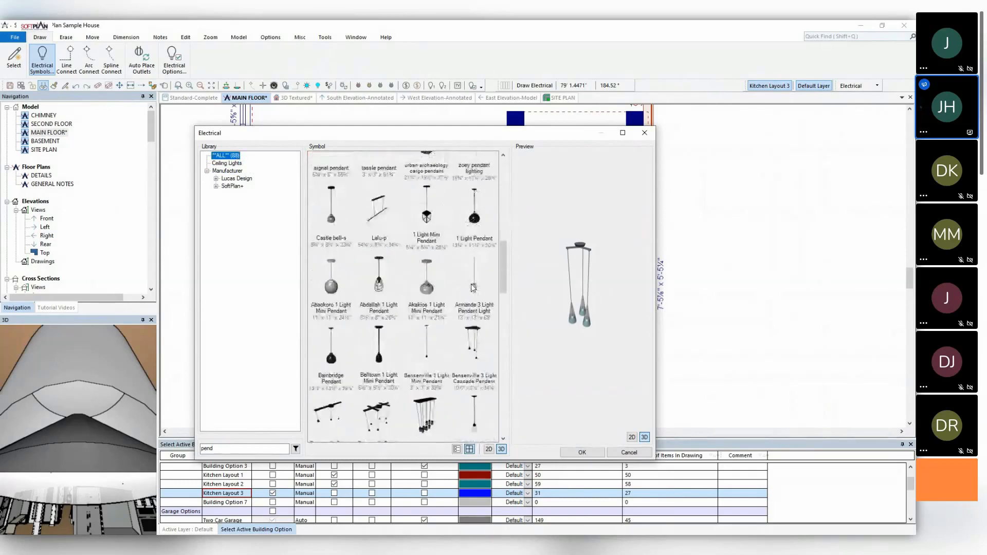
scroll(419, 297, "down", 1)
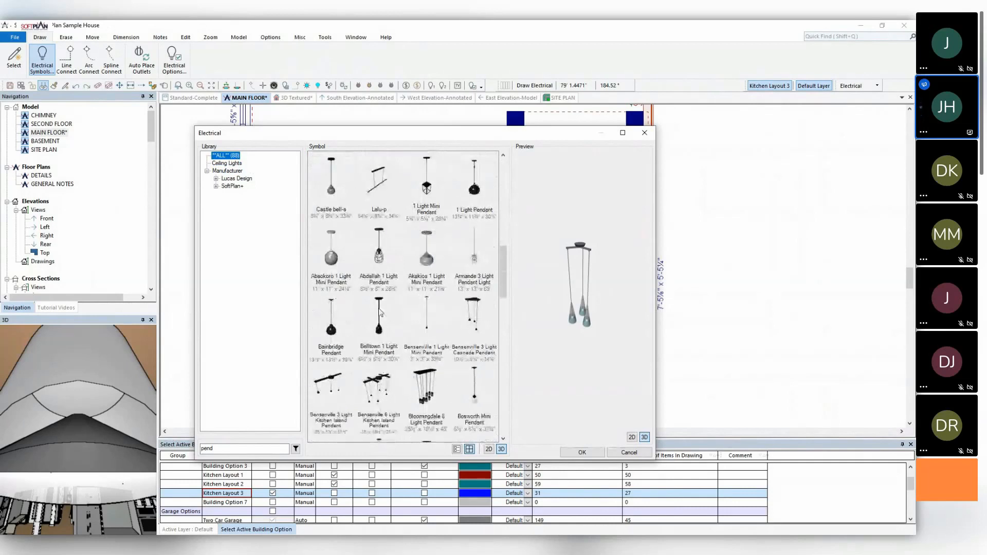
left_click(334, 321)
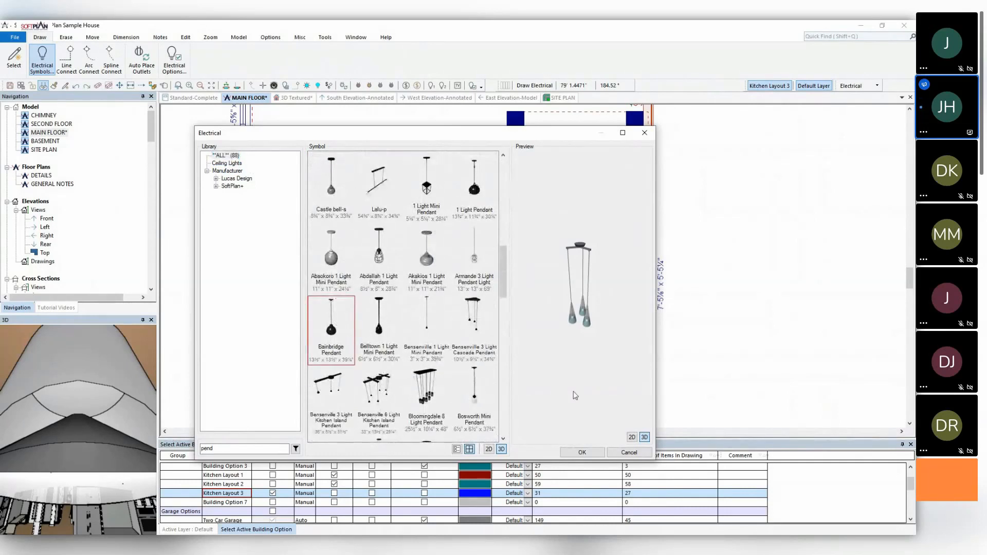
scroll(561, 359, "down", 4)
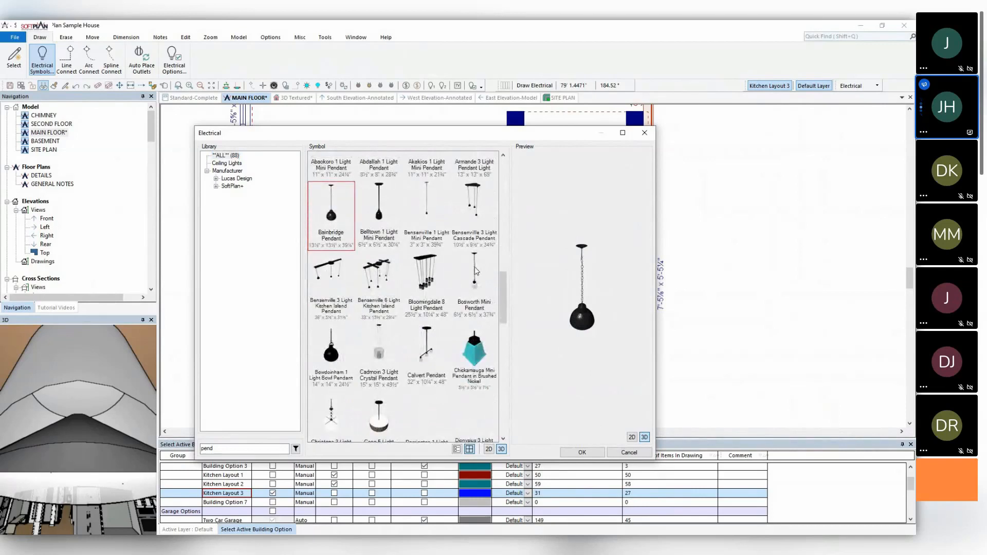
left_click(477, 261)
scroll(477, 261, "down", 1)
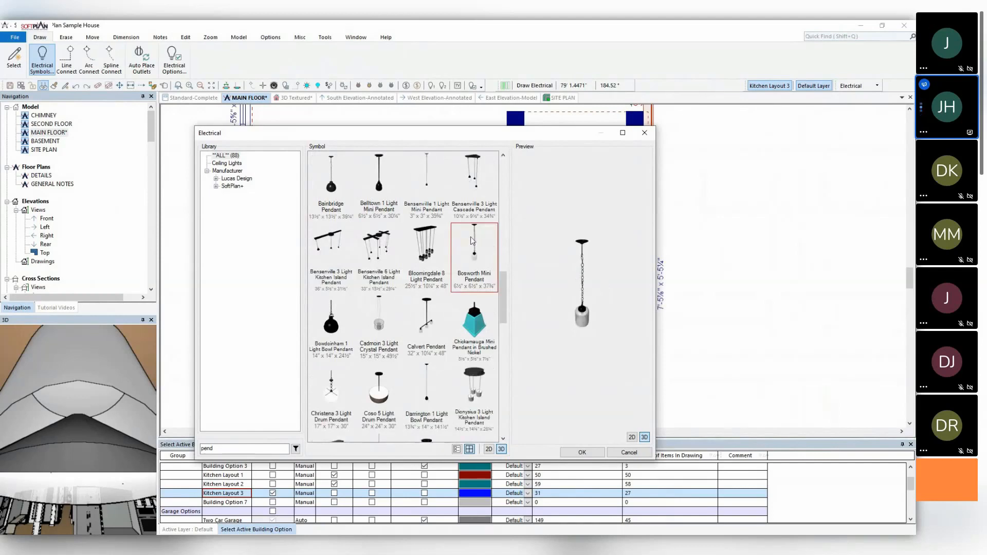
left_click(581, 453)
left_click(377, 303)
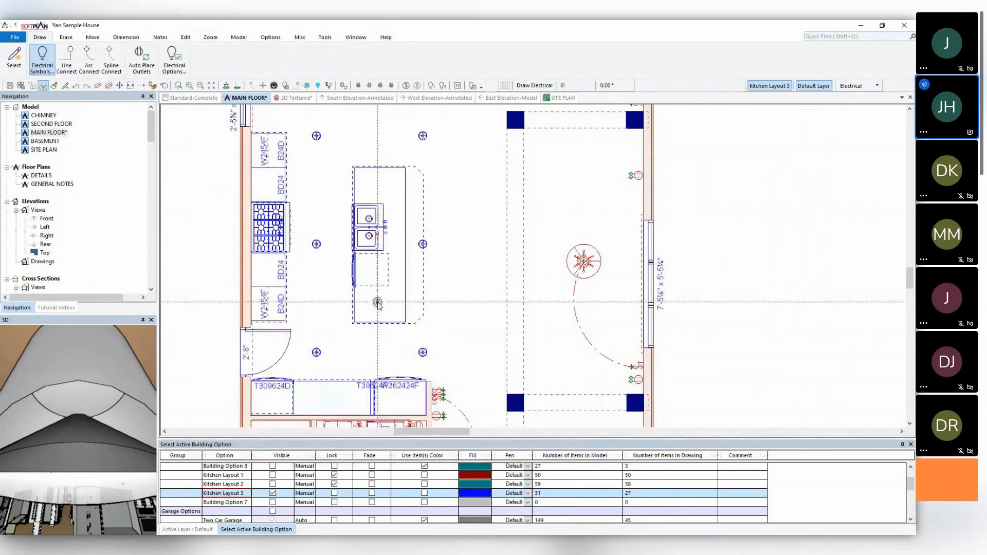
Copy the pendant about 6'-10 1/2" along the island to its other end, using 2 copies equally spaced between.
key("ctrl+c")
left_click(378, 302)
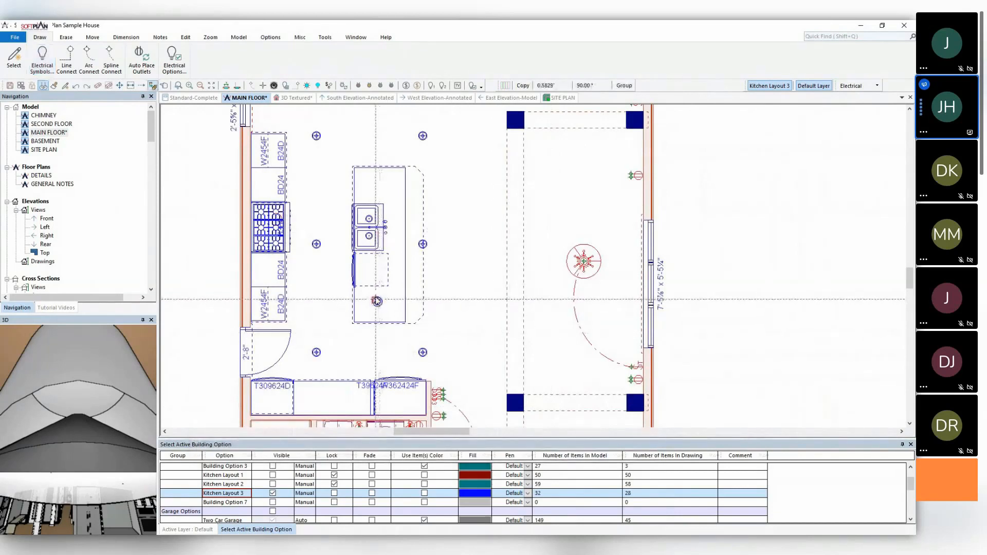
left_click(377, 185)
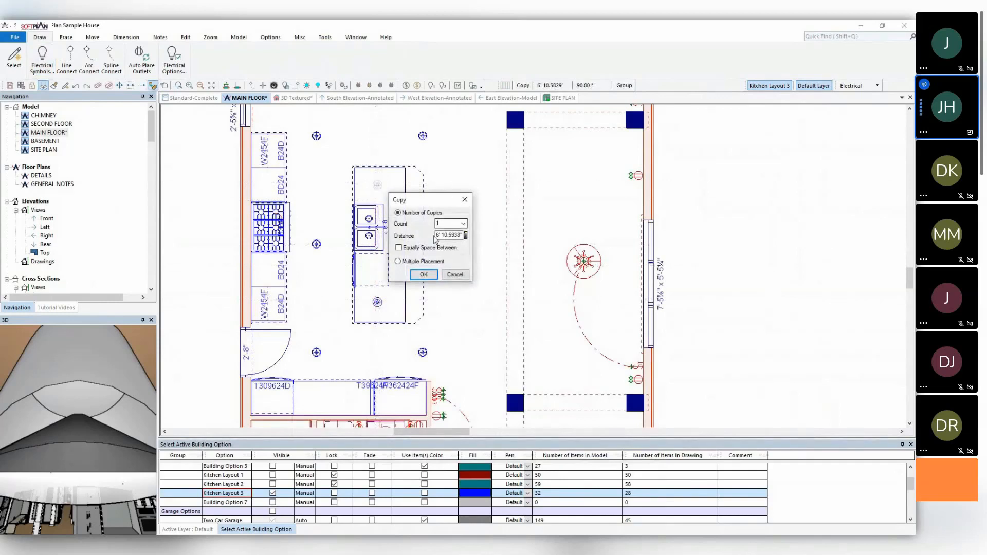
left_click(423, 249)
type("2")
left_click(423, 275)
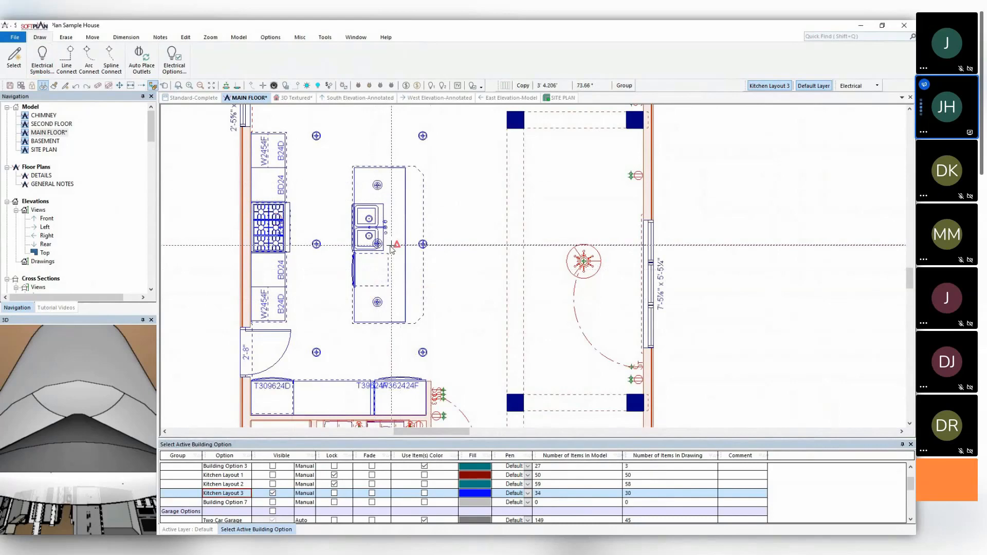
Move the middle pendant along the island so it lines up with the sink faucet.
scroll(394, 249, "up", 3)
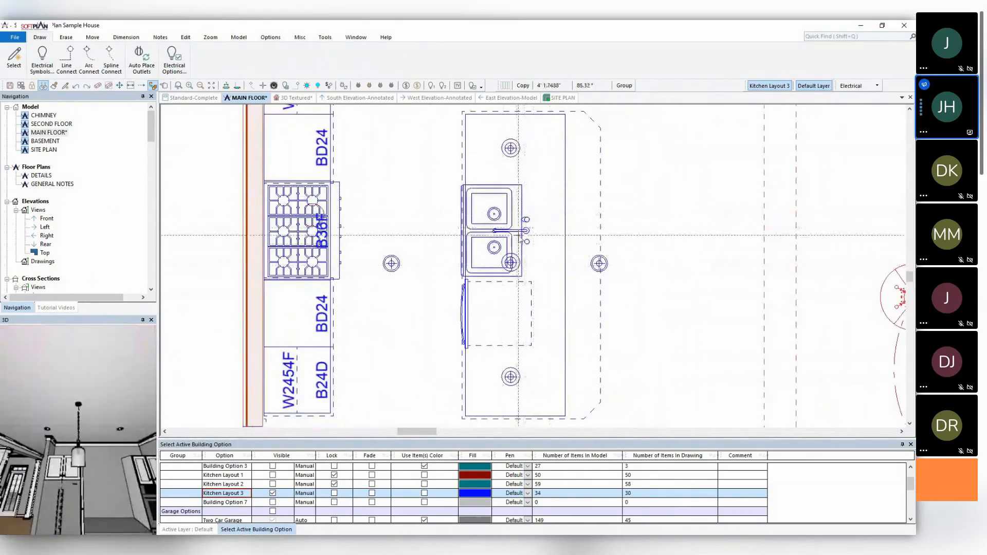
left_click(514, 263)
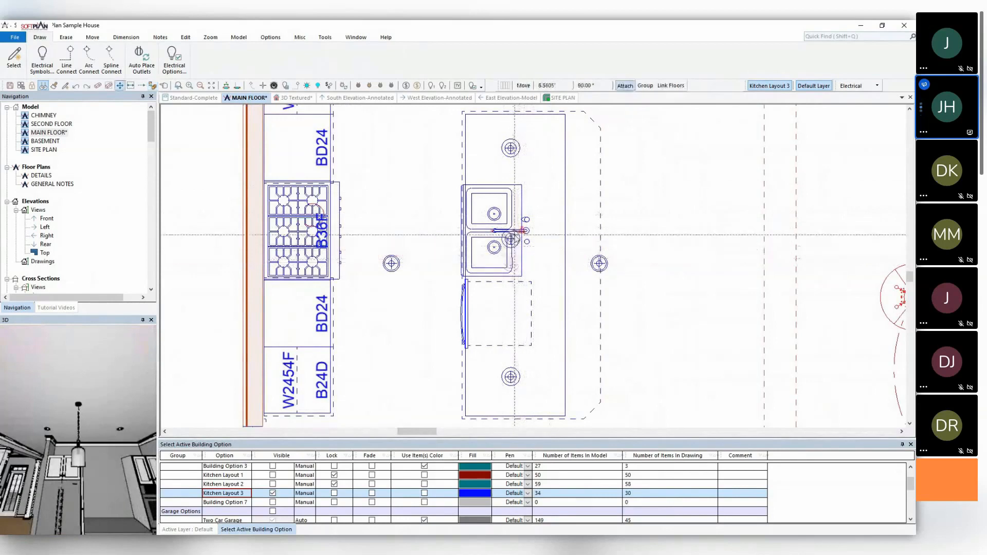
left_click(513, 232)
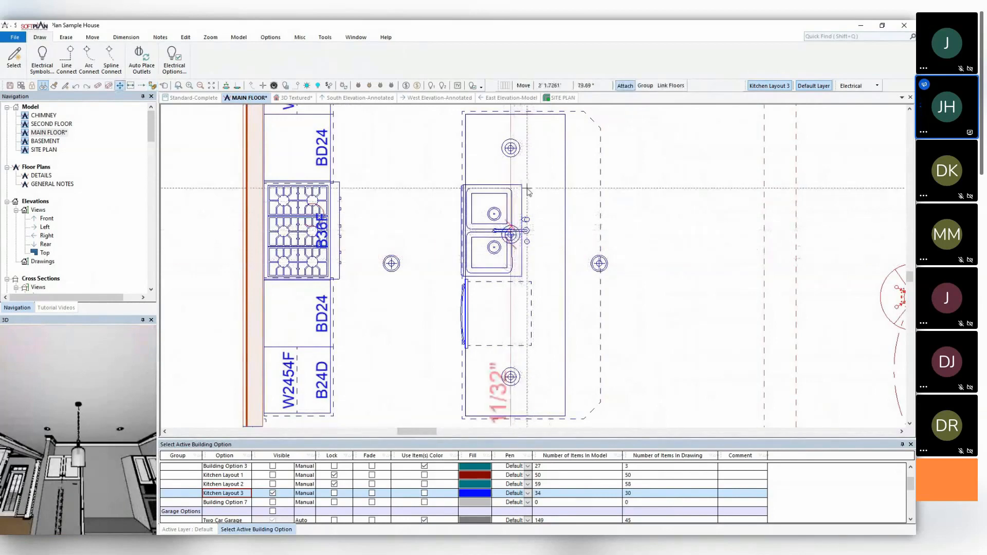
Move the end pendant beside the dishwasher closer to the middle pendant.
middle_click_drag(514, 231, 513, 247)
left_click(513, 389)
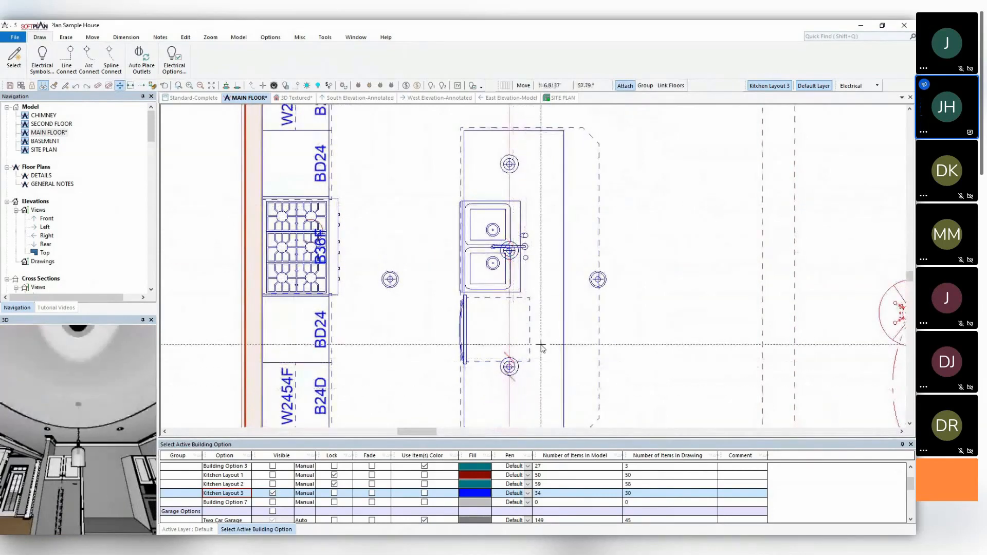
middle_click_drag(516, 339, 536, 264)
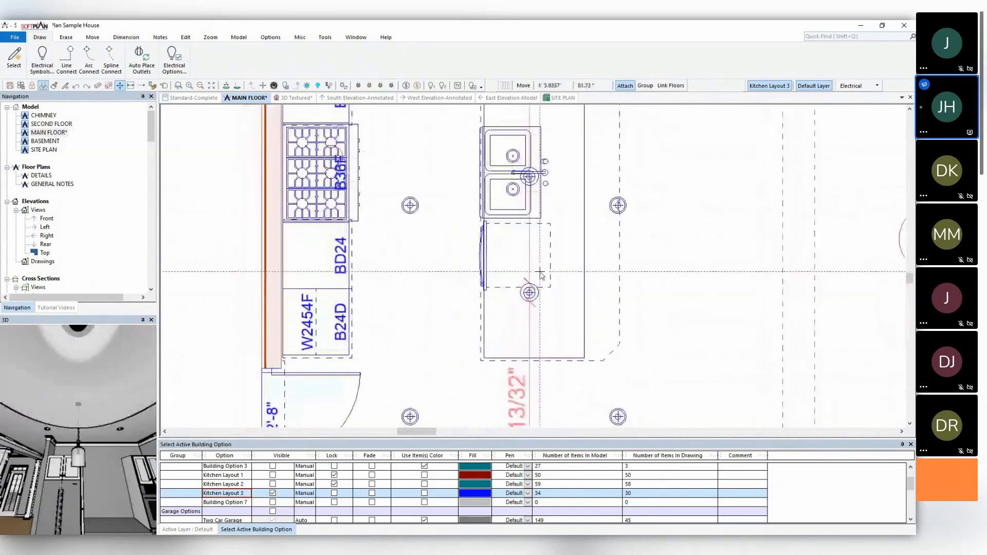
scroll(418, 255, "down", 1)
middle_click_drag(494, 220, 494, 274)
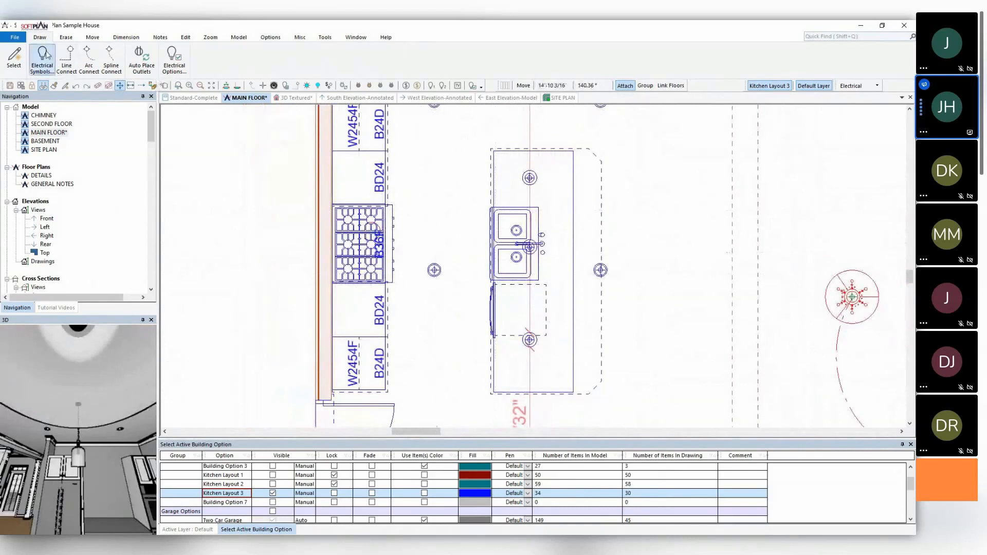
Switch to Drawing mode and choose the 36in glass canopy hood 01 symbol by searching the library for hood.
left_click(853, 85)
left_click(858, 96)
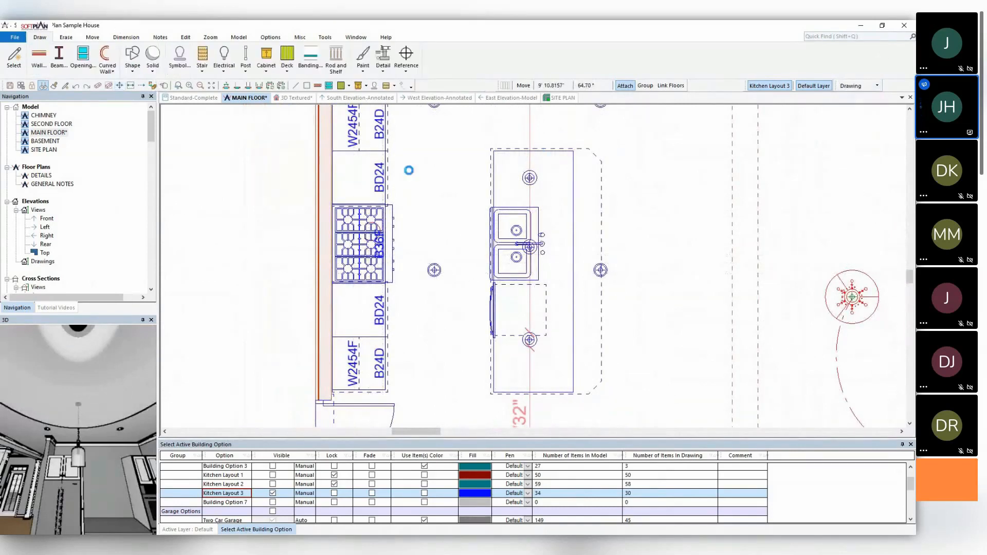
left_click(181, 65)
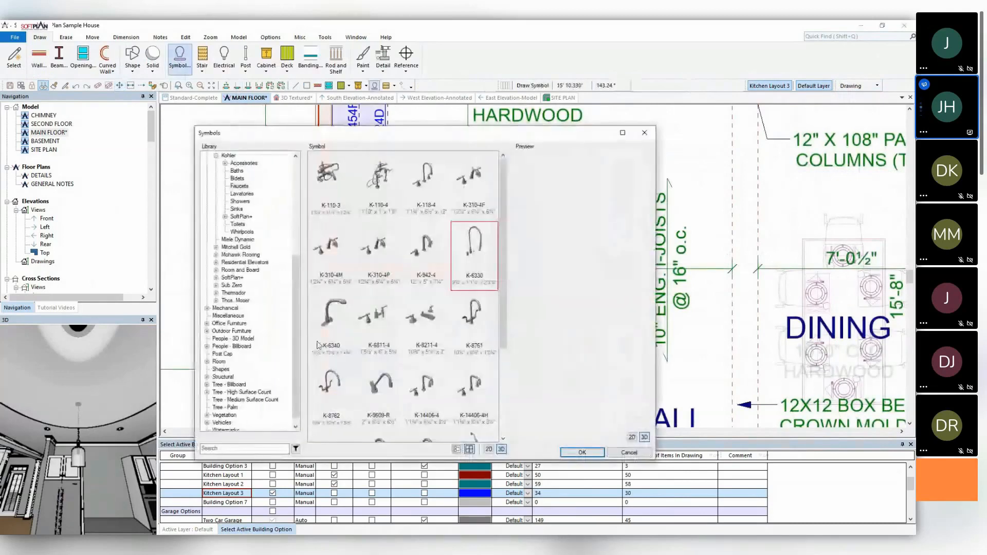
left_click(227, 450)
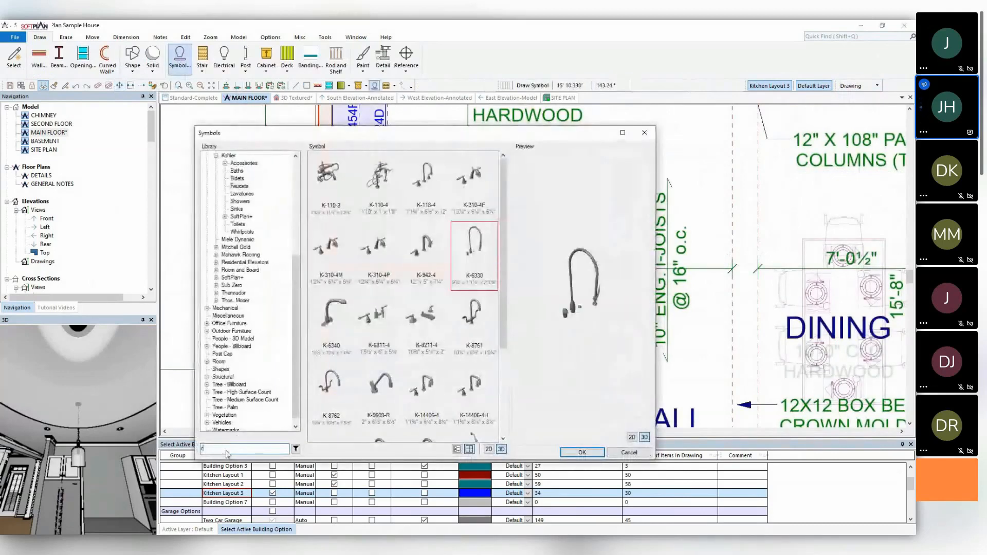
type("n")
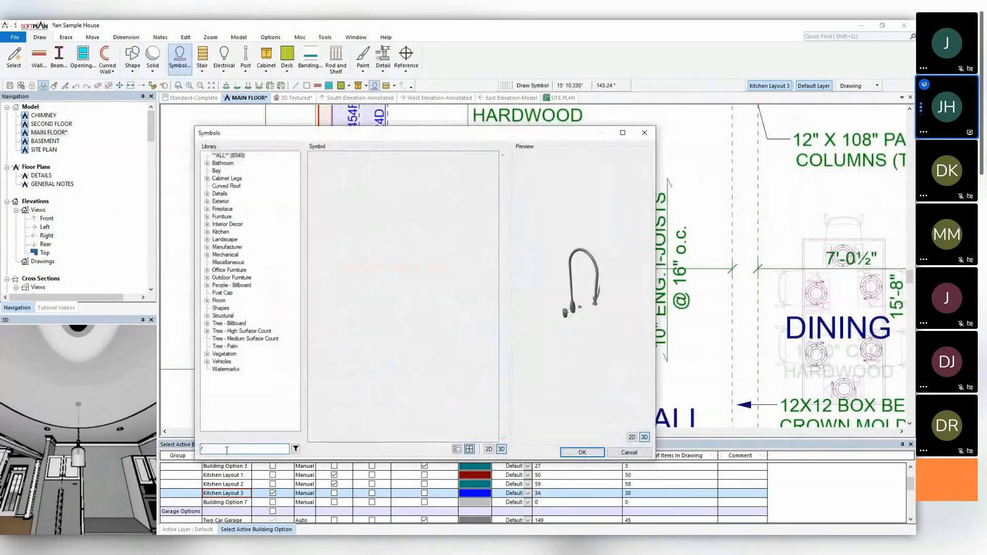
type("o")
key("BackSpace")
key("BackSpace")
type("hood")
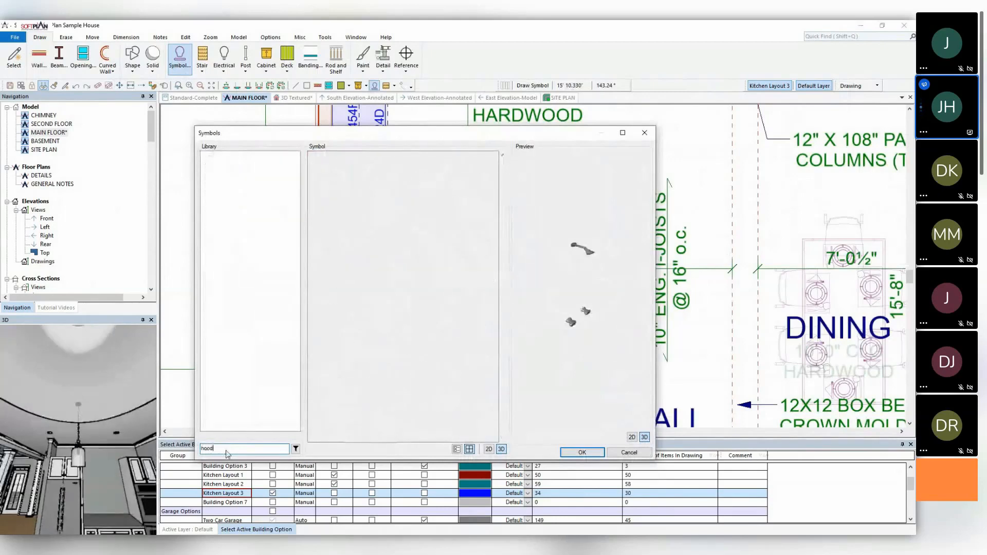
scroll(425, 388, "down", 1)
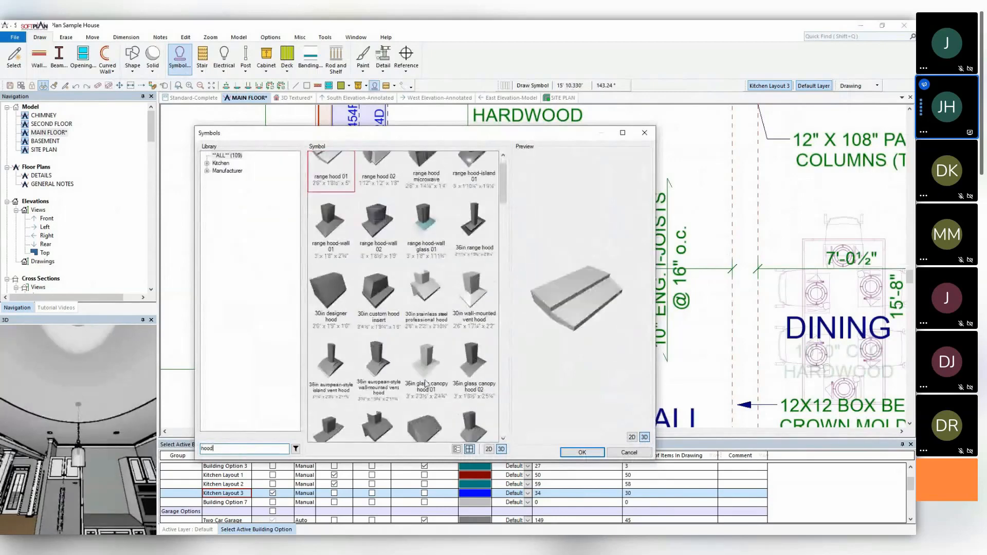
left_click(426, 379)
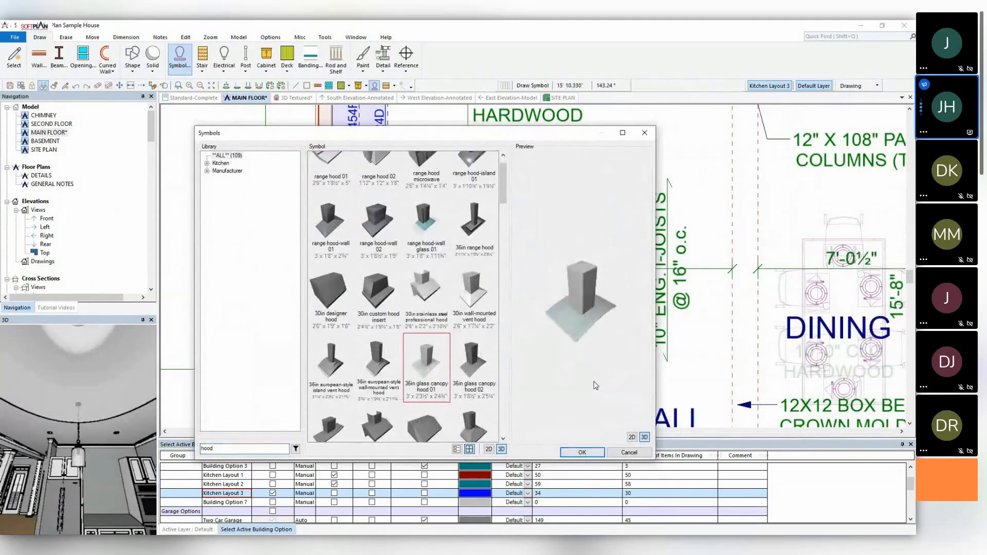
left_click(582, 453)
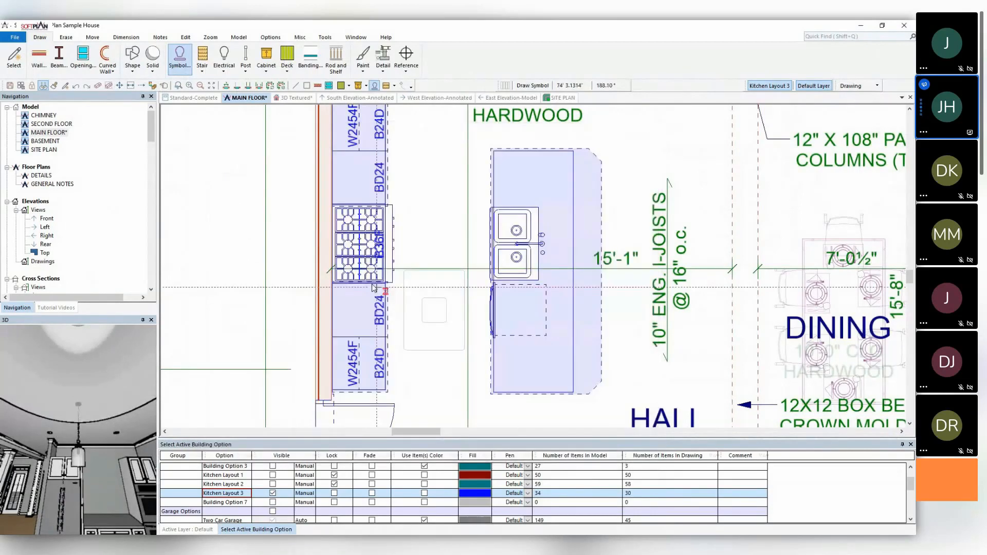
Place the hood against the wall, centred behind the six-burner cooktop and facing the island.
left_click(332, 244)
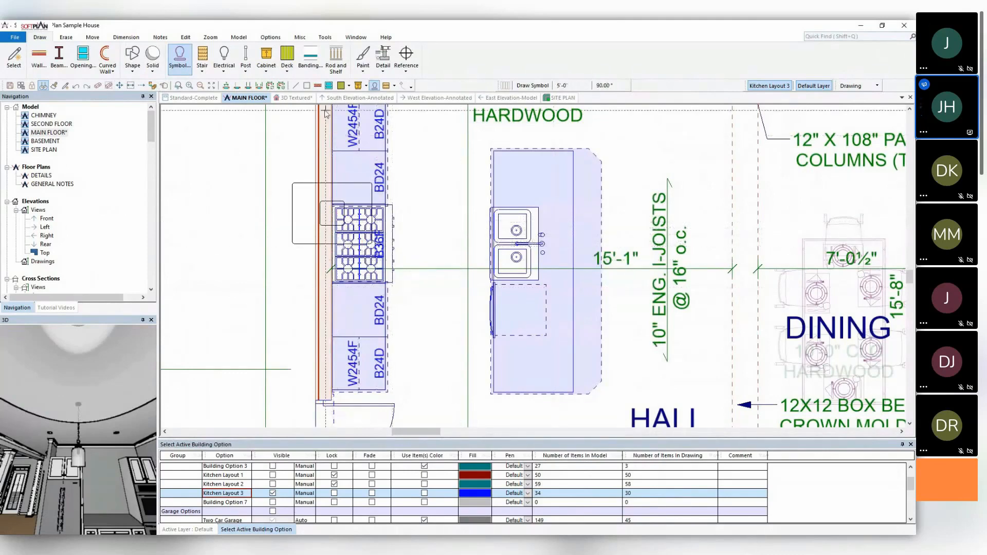
left_click(297, 98)
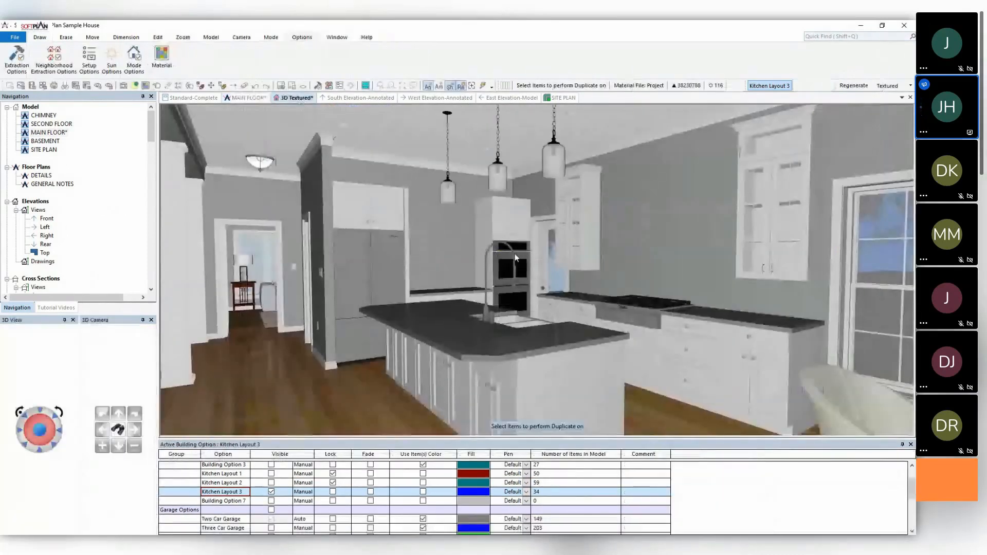
left_click_drag(516, 257, 524, 355)
middle_click_drag(564, 428, 549, 386)
scroll(548, 393, "down", 3)
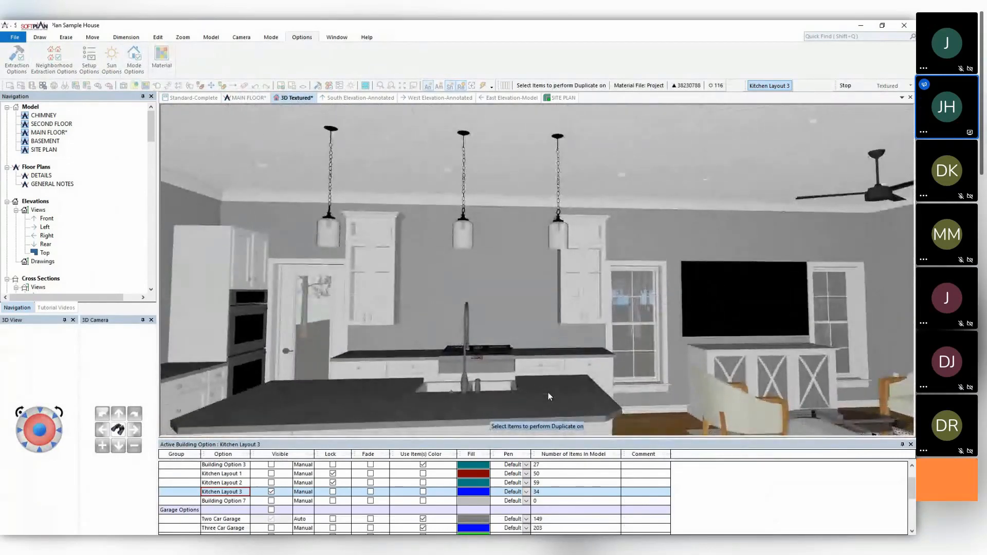
left_click(249, 98)
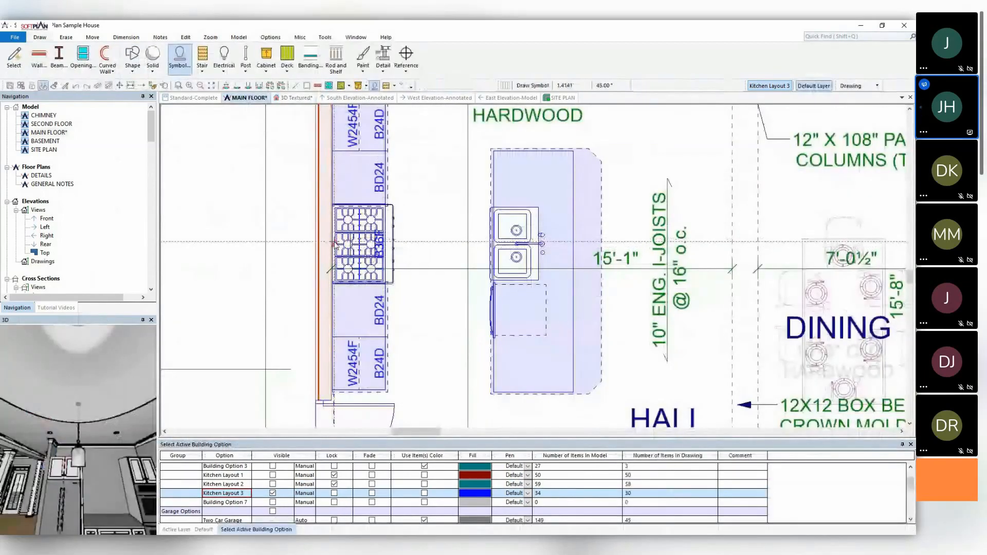
left_click(333, 243)
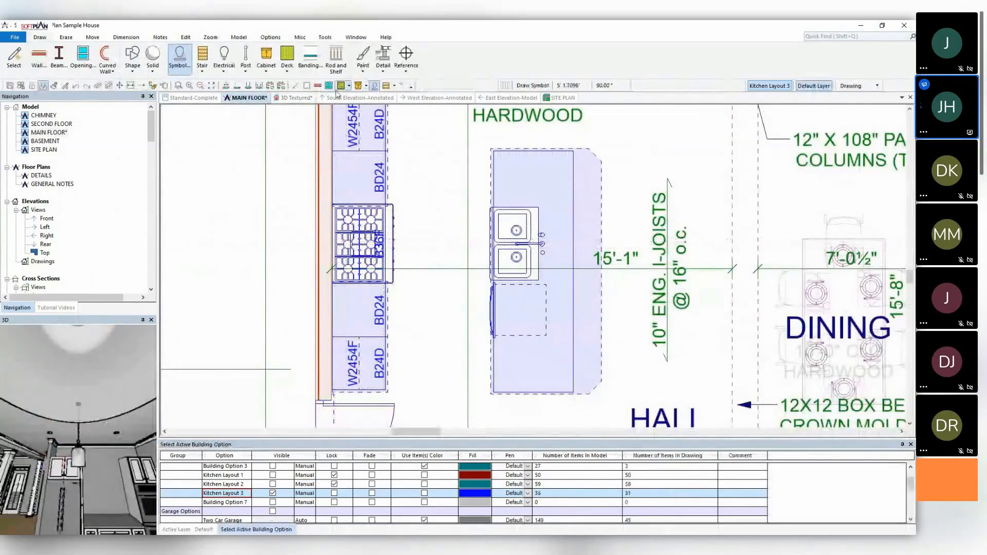
In the 3D view, move the range hood straight down the wall, closer to the cooktop.
left_click(298, 98)
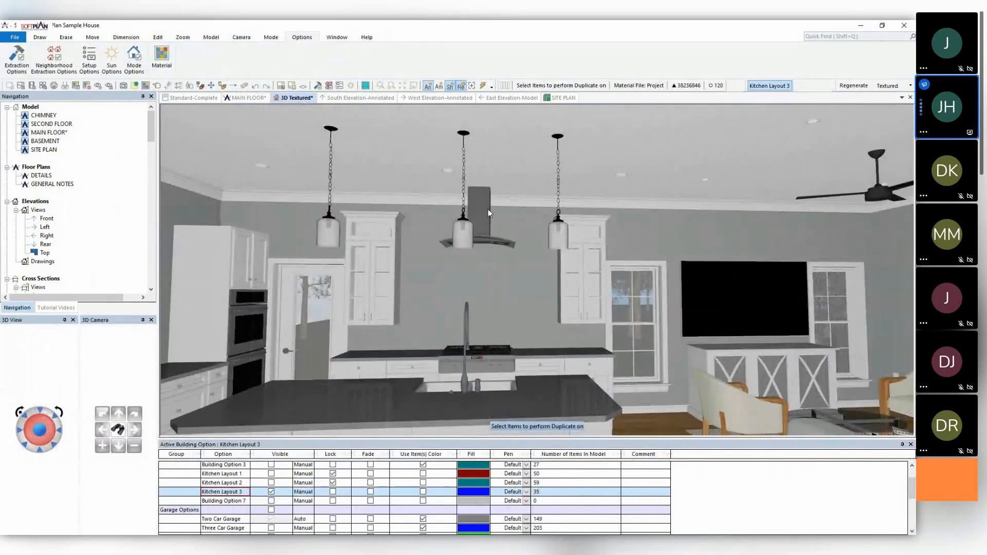
left_click(487, 210)
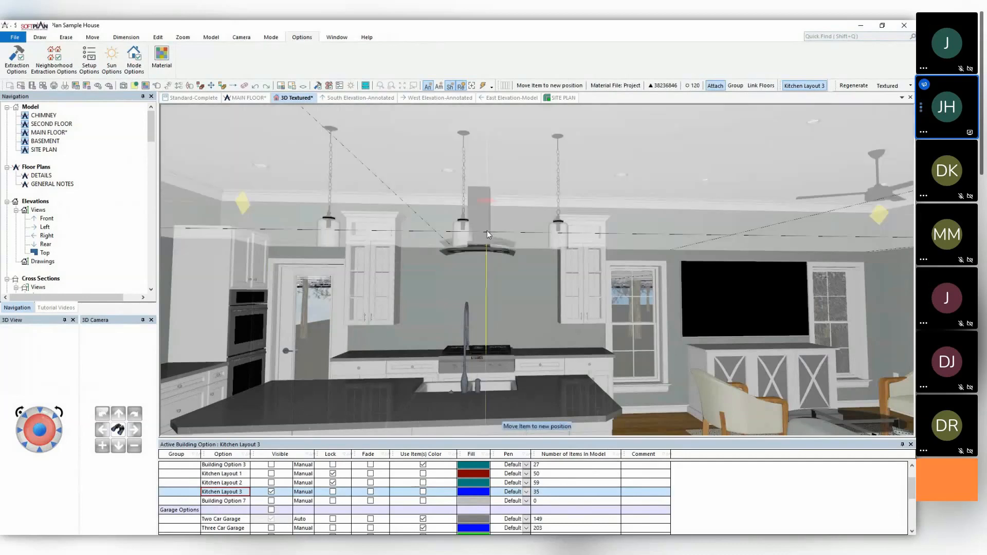
left_click(486, 249)
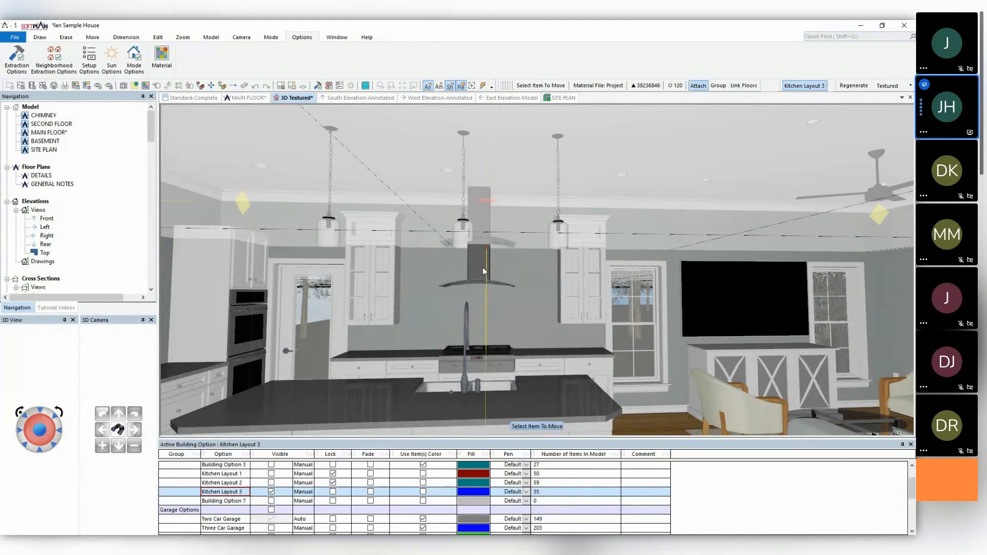
left_click(537, 239)
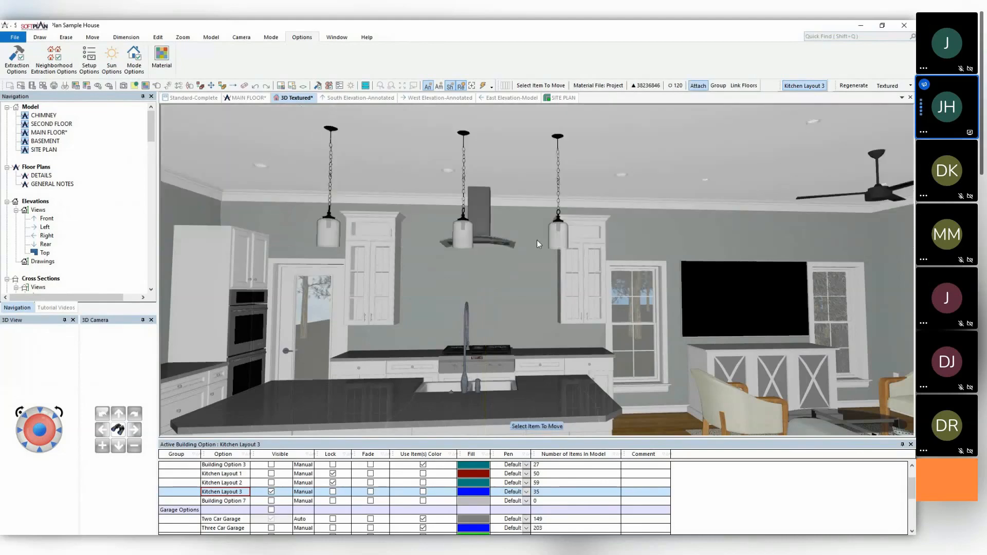
Adjust the range hood's top upward so its chimney reaches the ceiling, making it about 4'-2" tall.
middle_click_drag(521, 238, 503, 245)
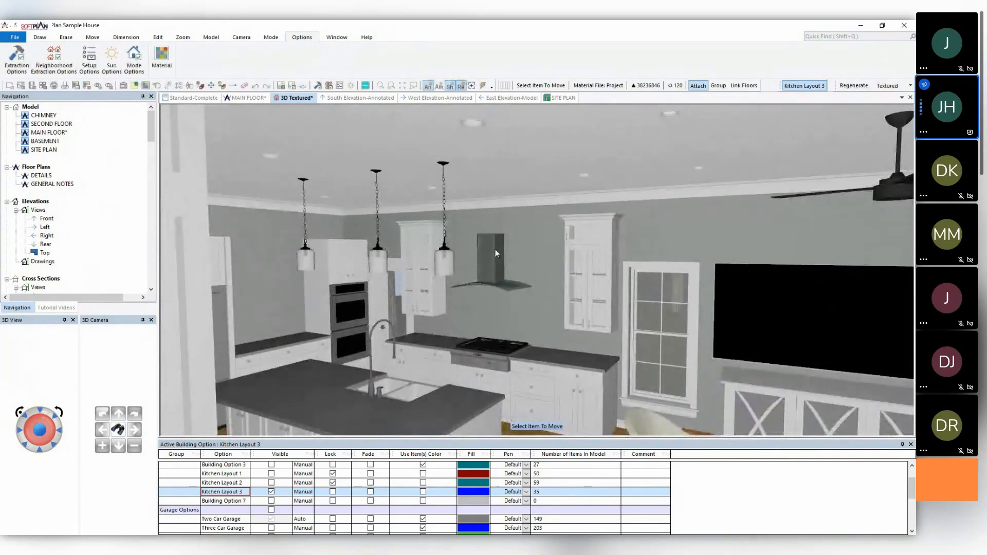
left_click(92, 37)
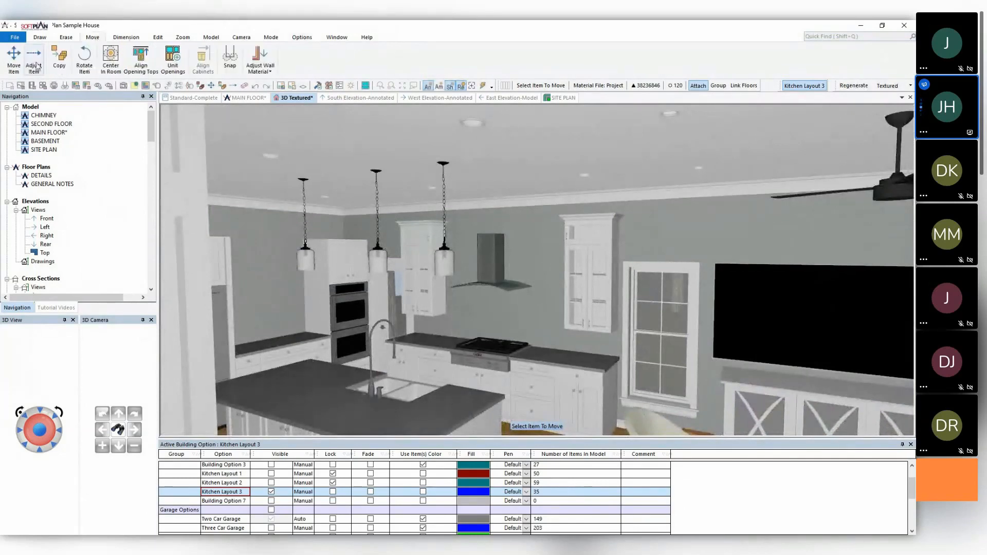
left_click(33, 57)
right_click(487, 257)
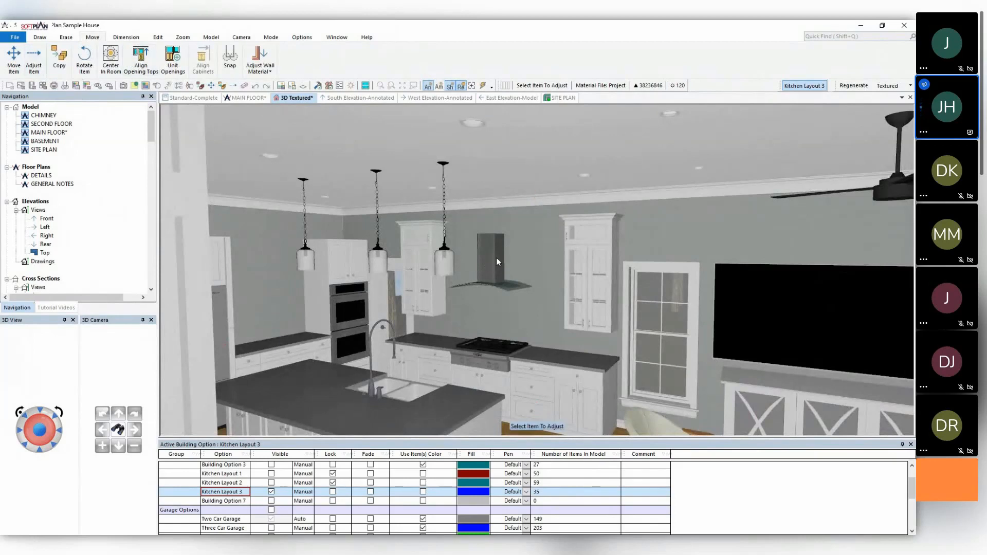
left_click(497, 261)
left_click(491, 223)
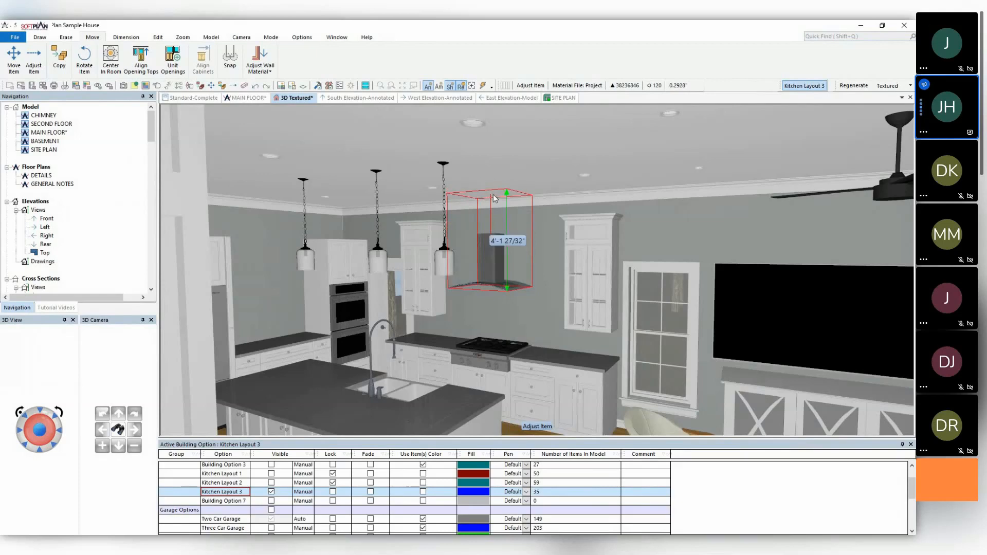
left_click(494, 198)
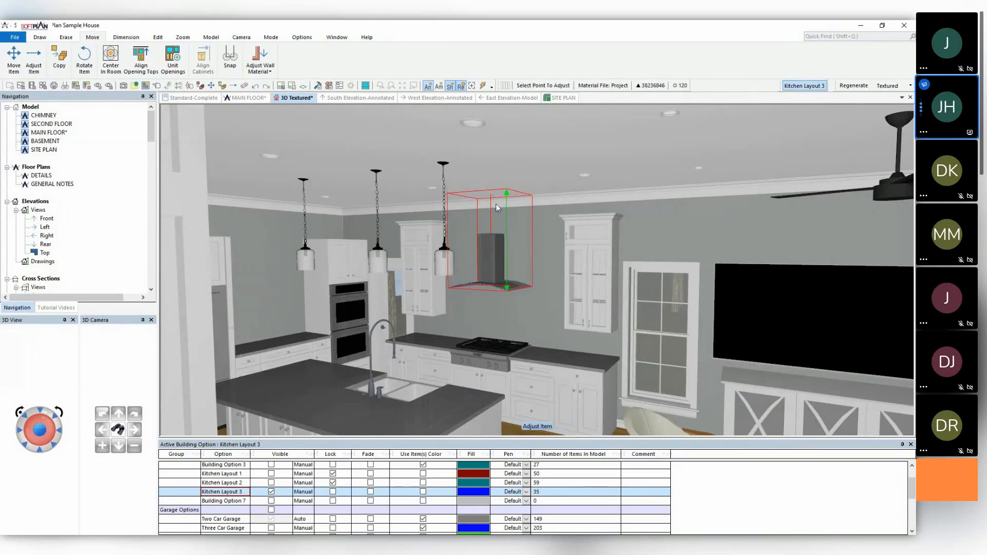
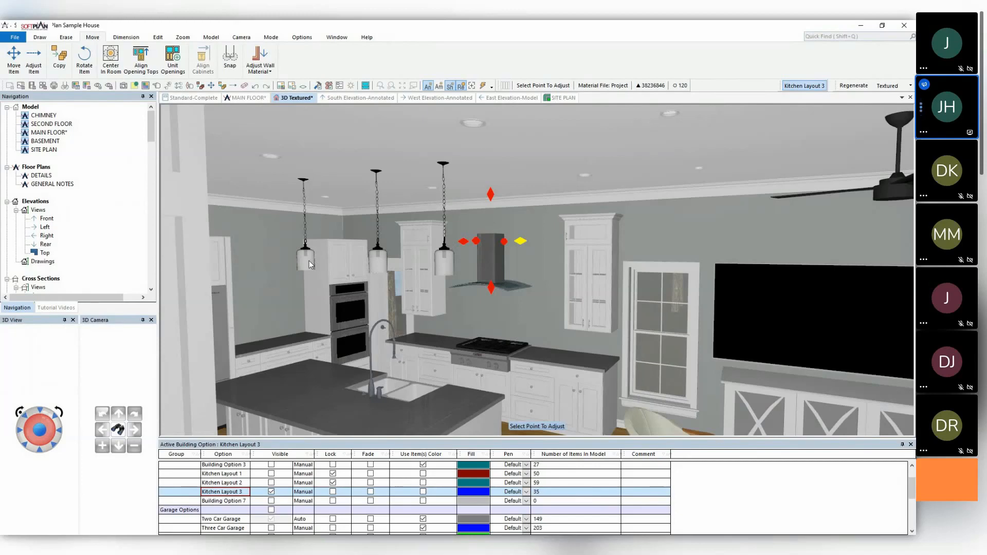
middle_click_drag(394, 288, 386, 285)
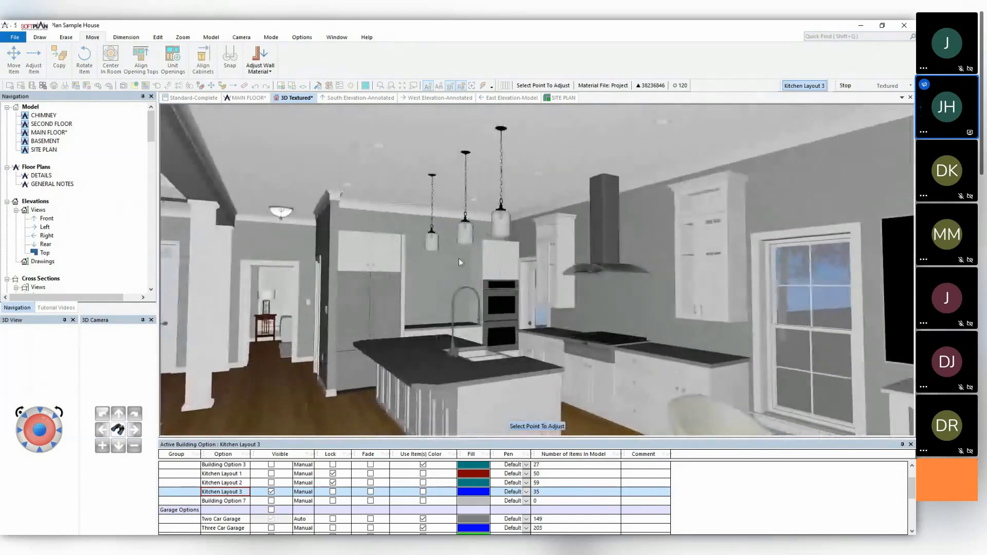
right_click(505, 224)
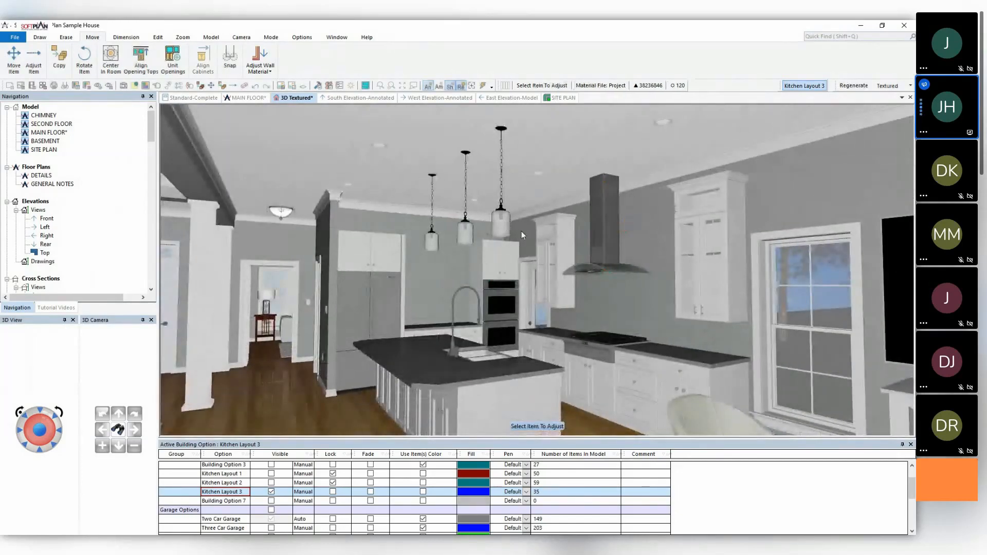
Edit the nearest island pendant's light to custom settings with a brightness of 1600 lumens.
right_click(506, 232)
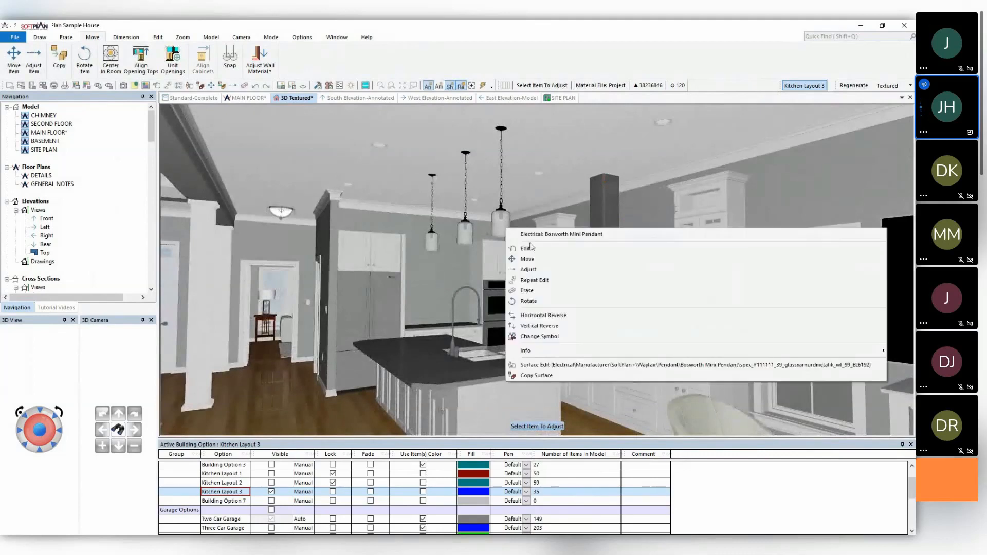
left_click(489, 214)
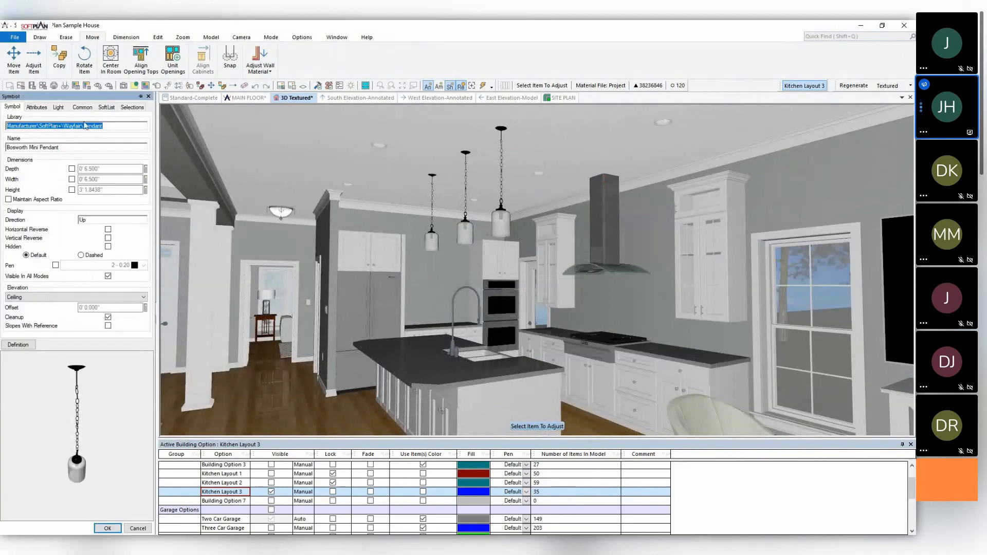
left_click(58, 107)
left_click(8, 130)
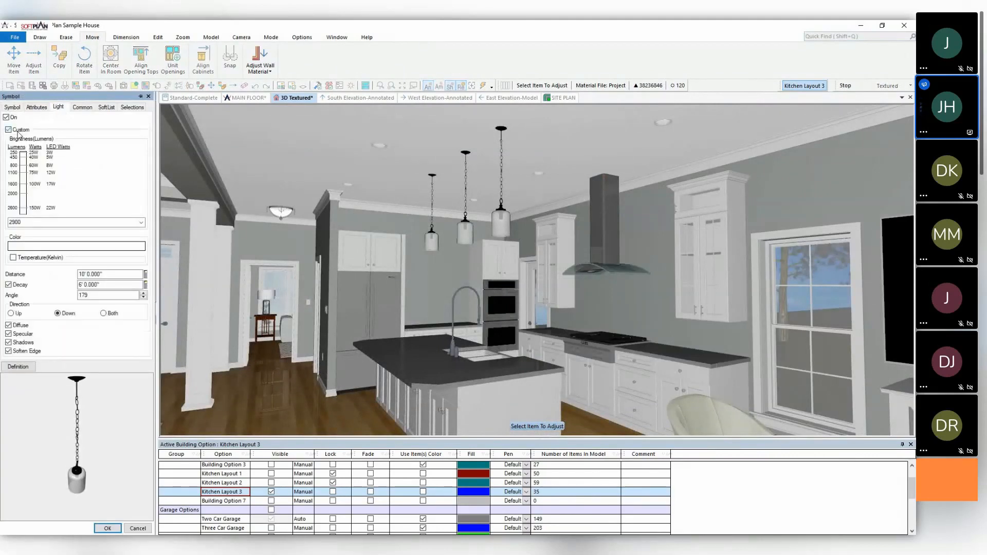
left_click(141, 222)
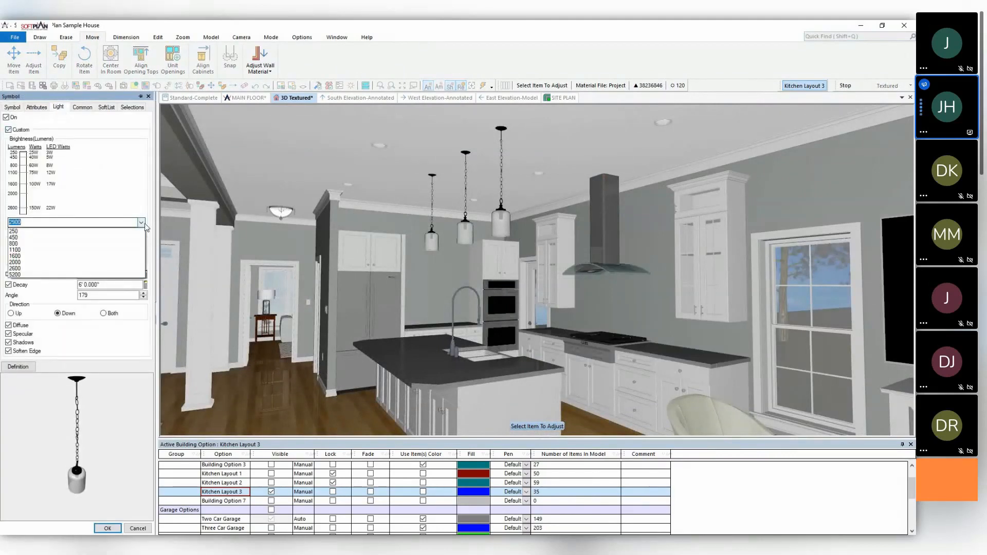
left_click(118, 256)
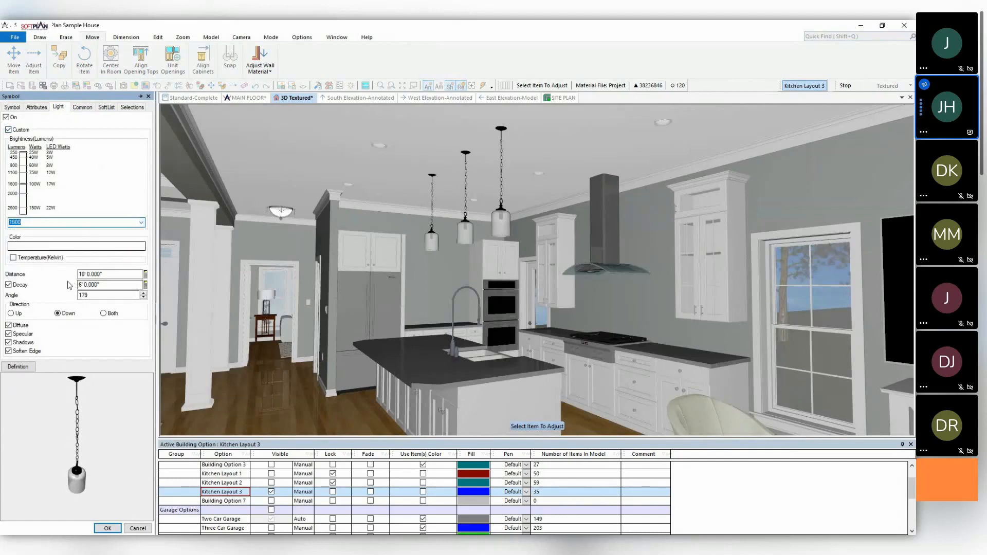
double_click(110, 284)
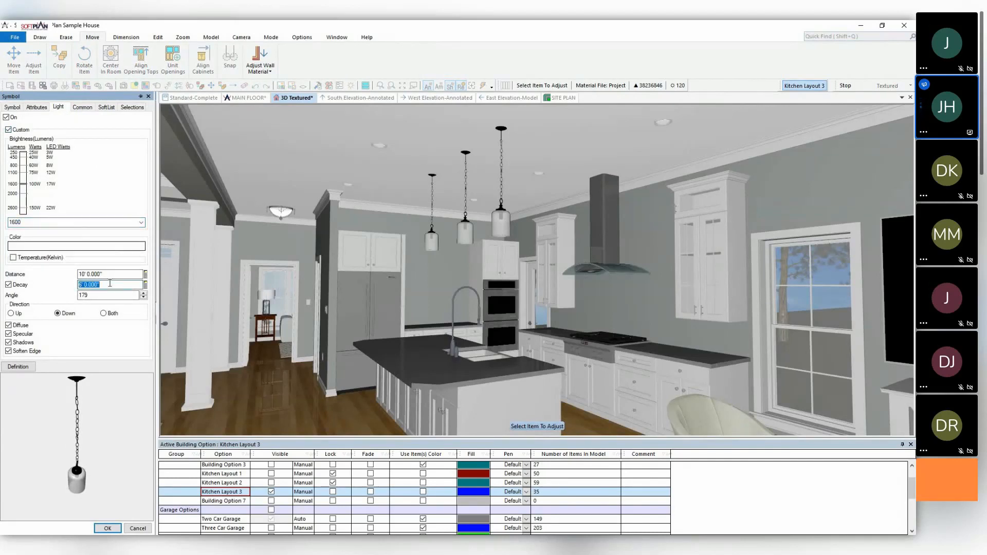
left_click(107, 529)
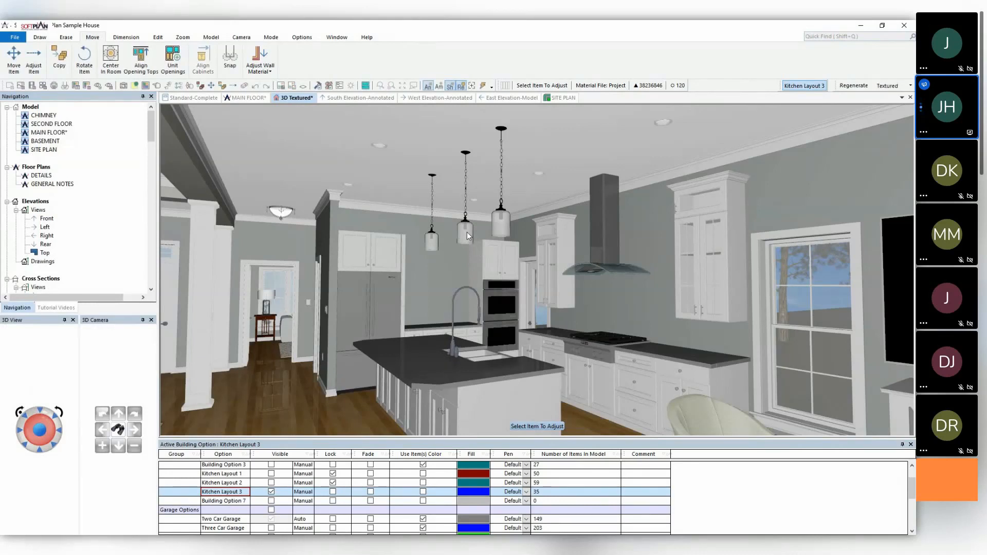
Repeat the light edit on the middle and farthest island pendants.
right_click(467, 233)
left_click(493, 286)
right_click(431, 242)
left_click(453, 297)
Turn off Auto Light Sources in the 3D view's lighting mode options.
left_click(302, 37)
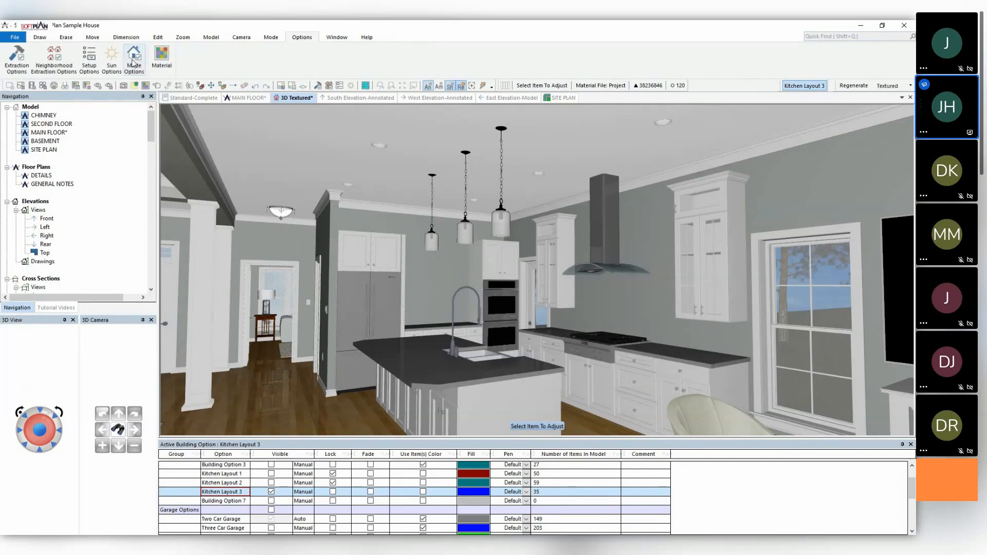
left_click(133, 63)
left_click(76, 107)
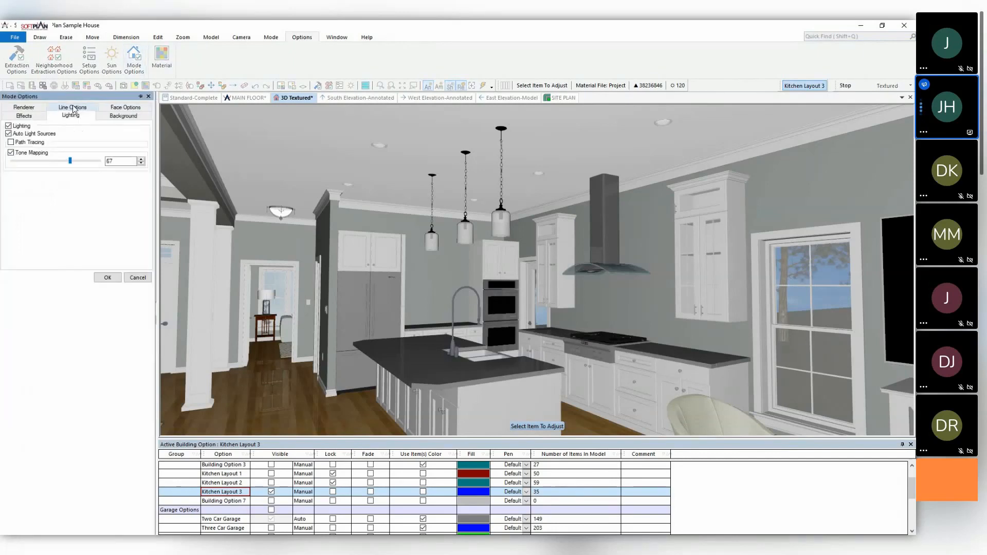
left_click(33, 135)
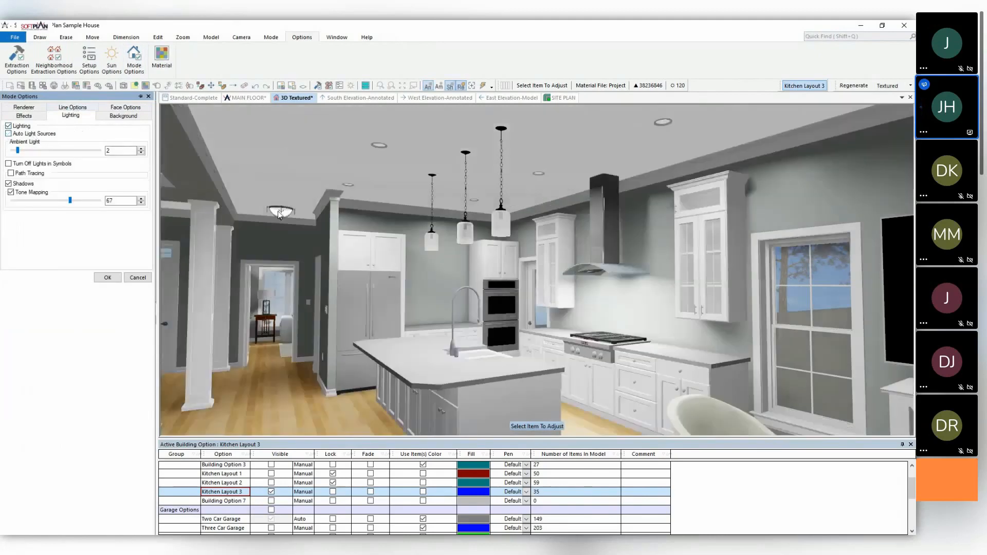
Lower the ambient light to 1 in the 3D view's lighting options, judging it from a view facing the island and range wall.
middle_click_drag(205, 220, 335, 231)
key("Up")
key("Right")
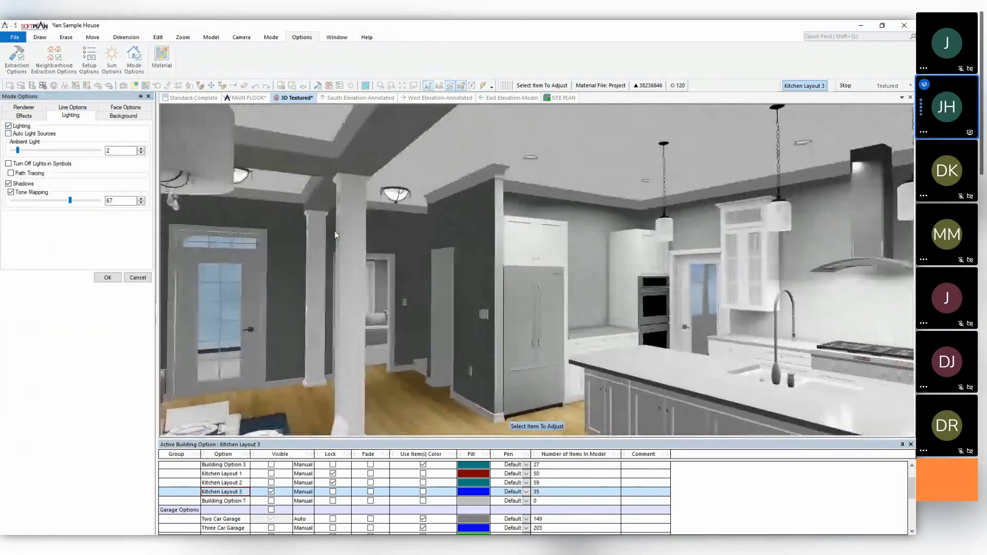
key("Right")
key("Right")
key("Right")
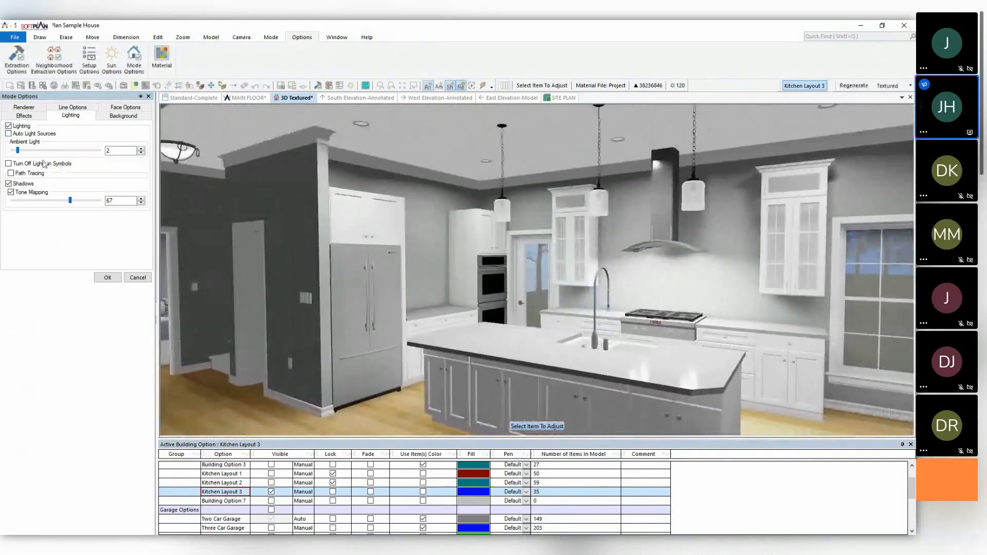
left_click_drag(18, 153, 15, 154)
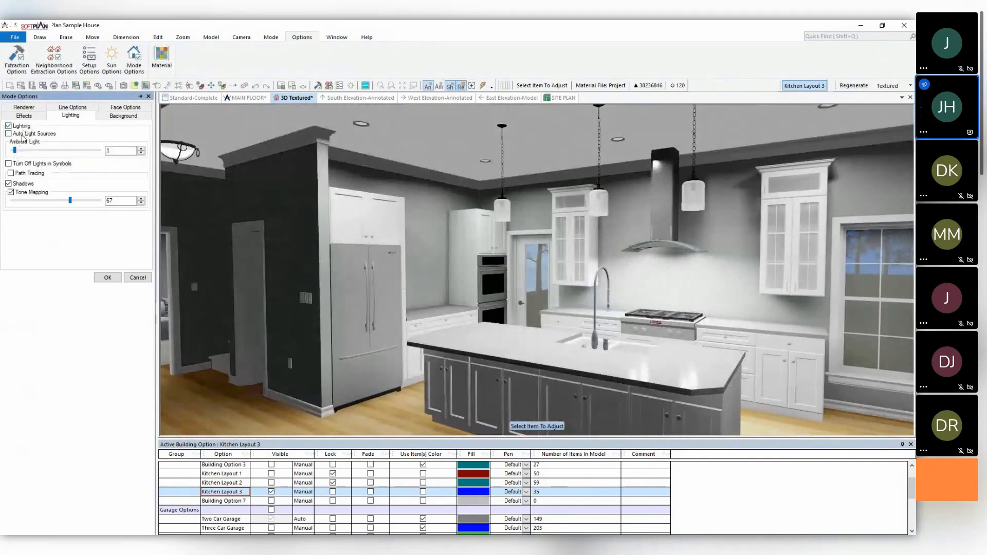
Set tone mapping to 48 and apply the lighting options with Auto Light Sources and Path Tracing turned off.
left_click(25, 133)
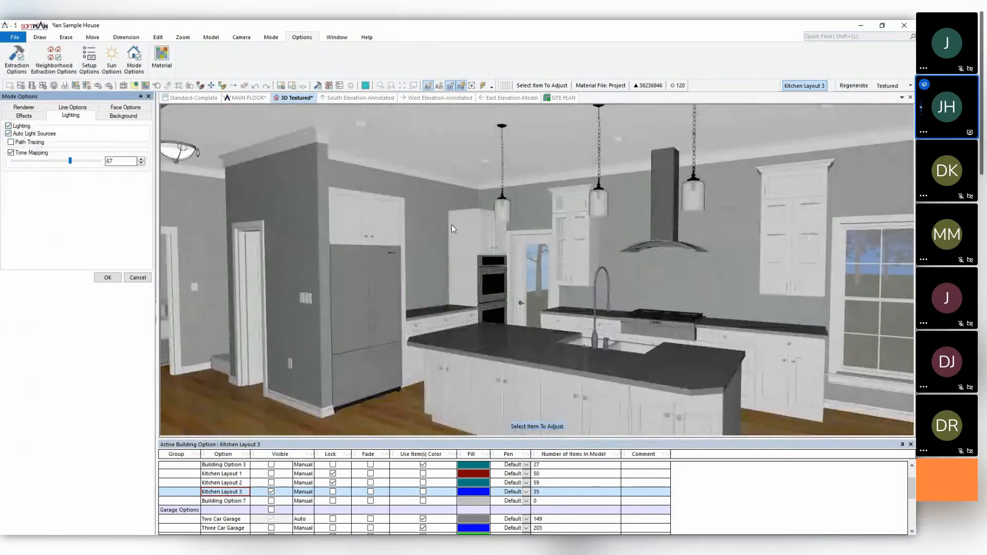
left_click(27, 144)
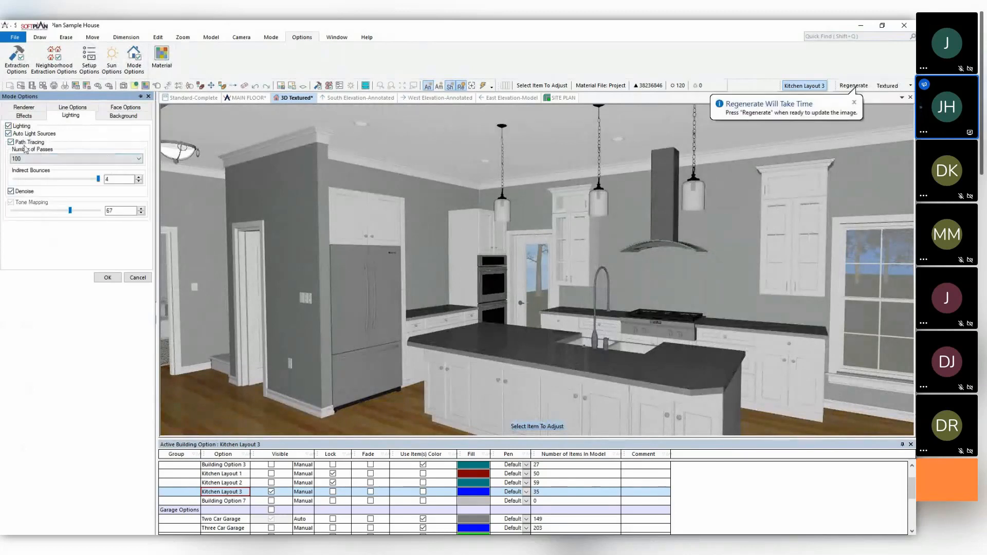
left_click(25, 144)
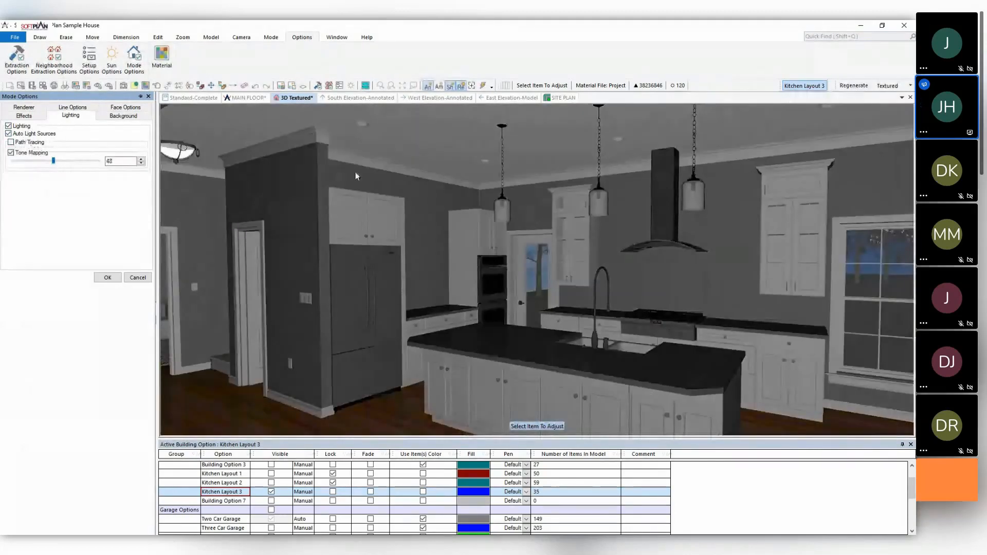
left_click(24, 133)
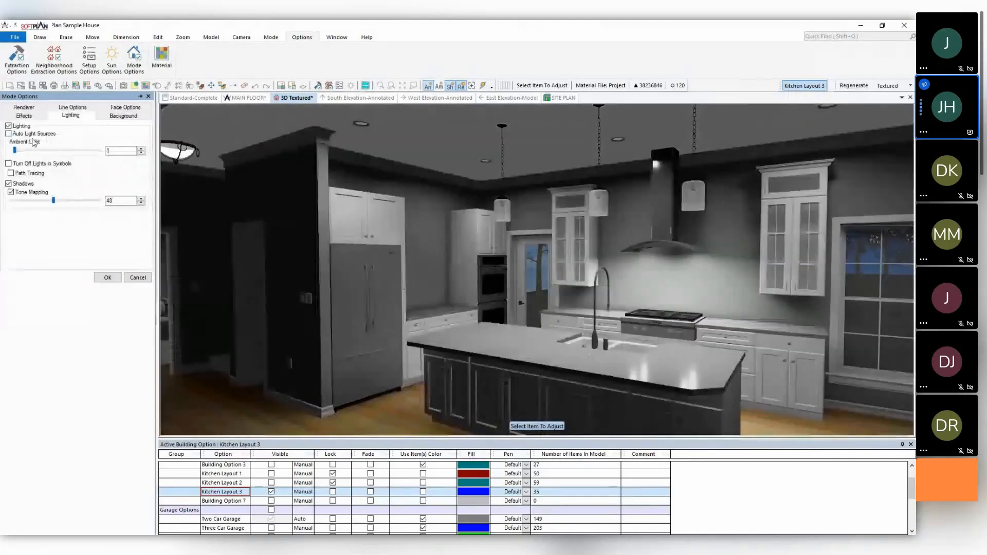
left_click(108, 277)
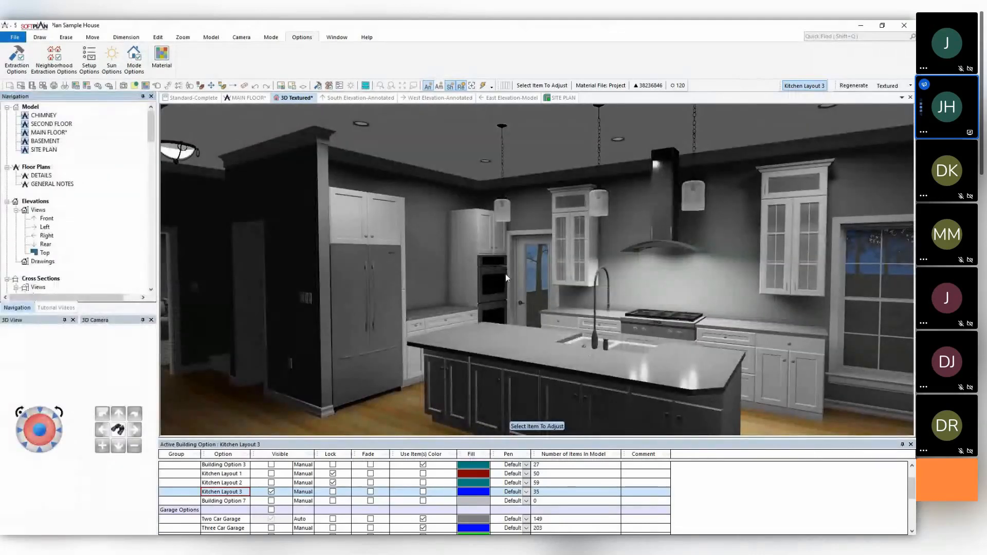
In the main floor plan's Electrical mode, edit one kitchen can light to use custom light settings.
left_click(246, 97)
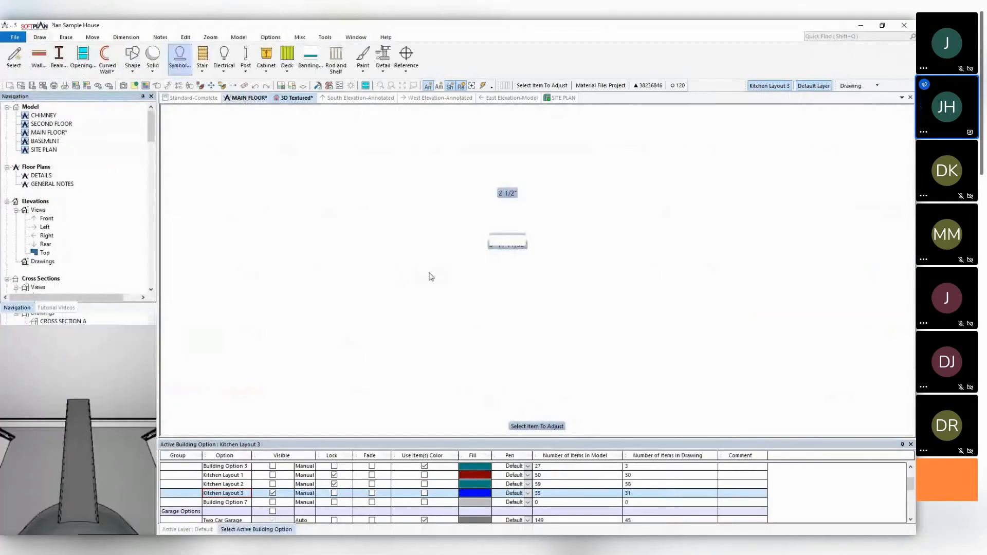
scroll(433, 269, "down", 2)
left_click(869, 86)
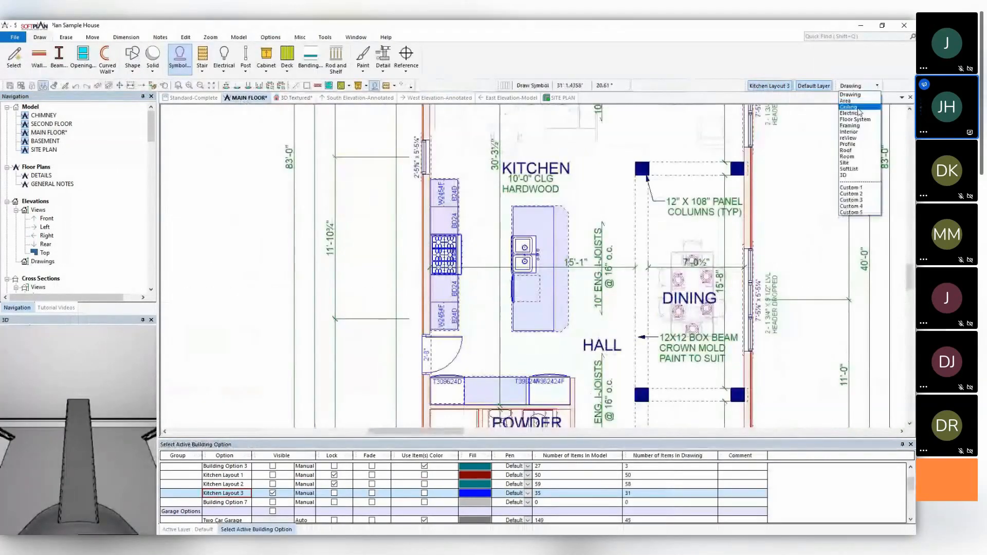
left_click(858, 113)
right_click(478, 120)
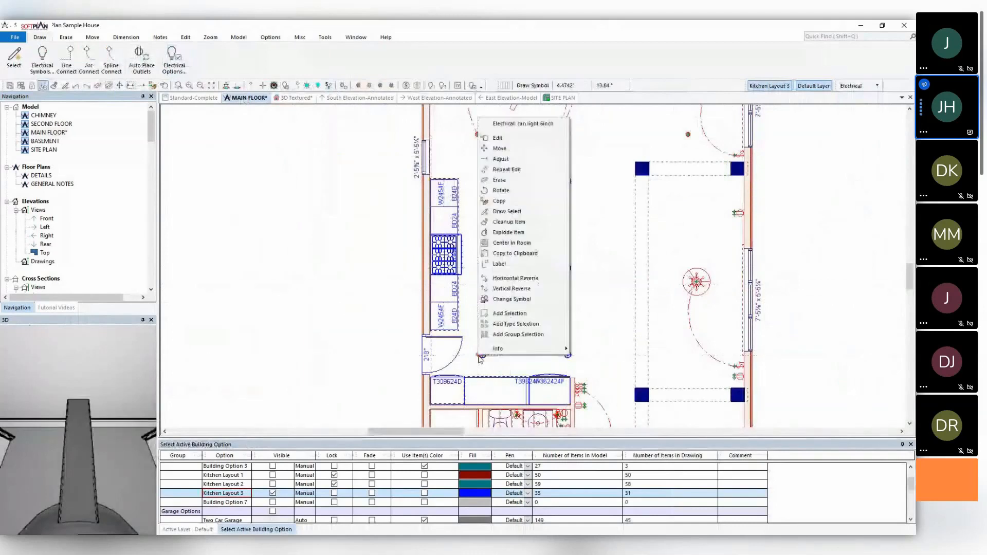
left_click(529, 141)
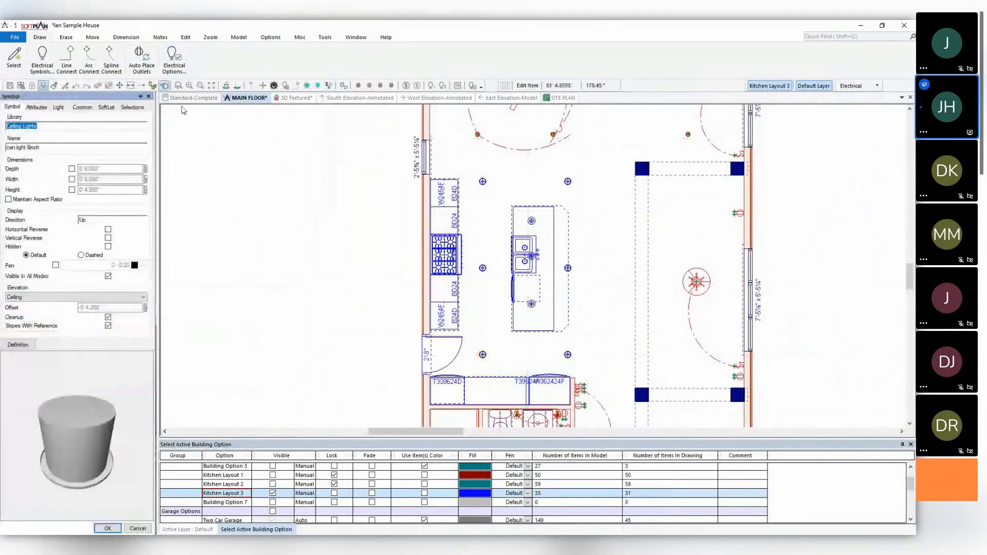
left_click(57, 107)
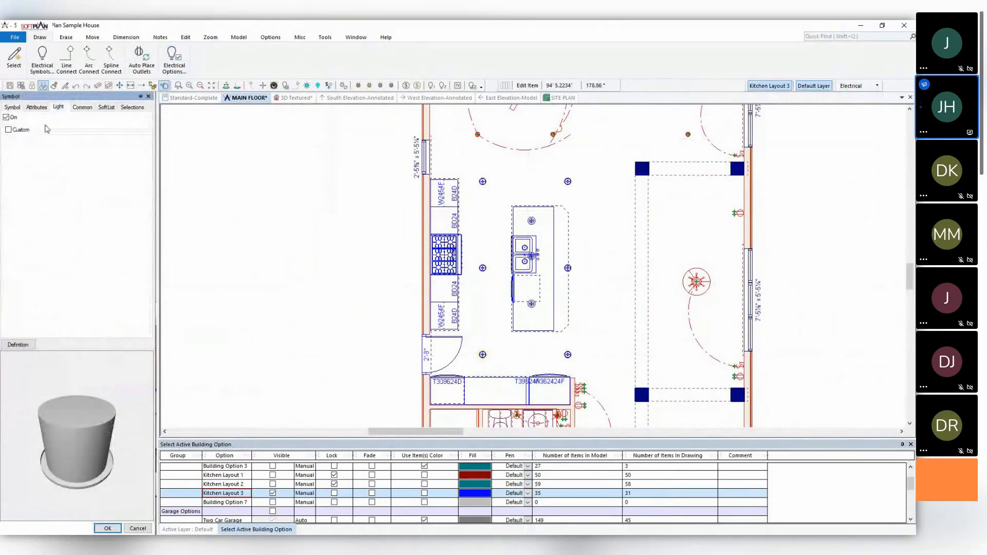
left_click(20, 131)
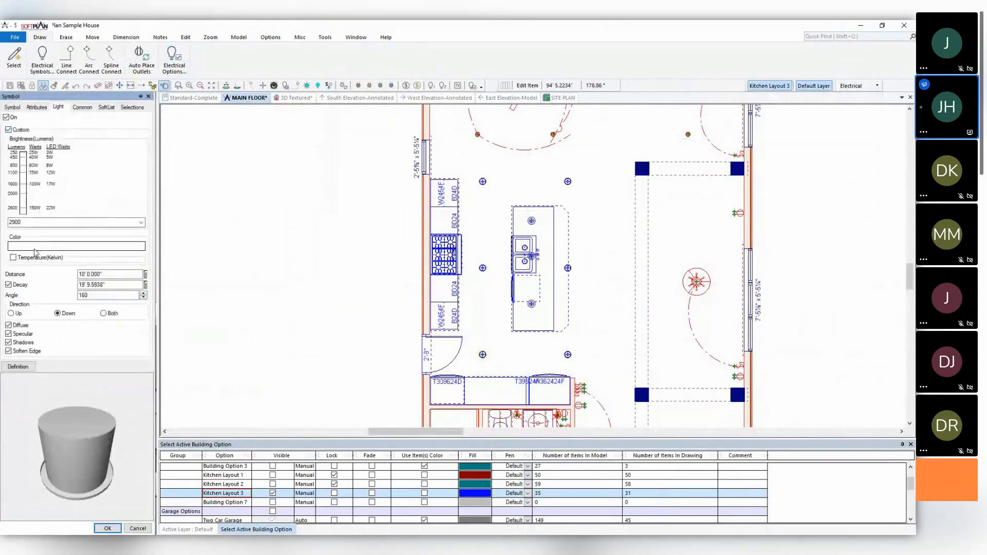
left_click(107, 528)
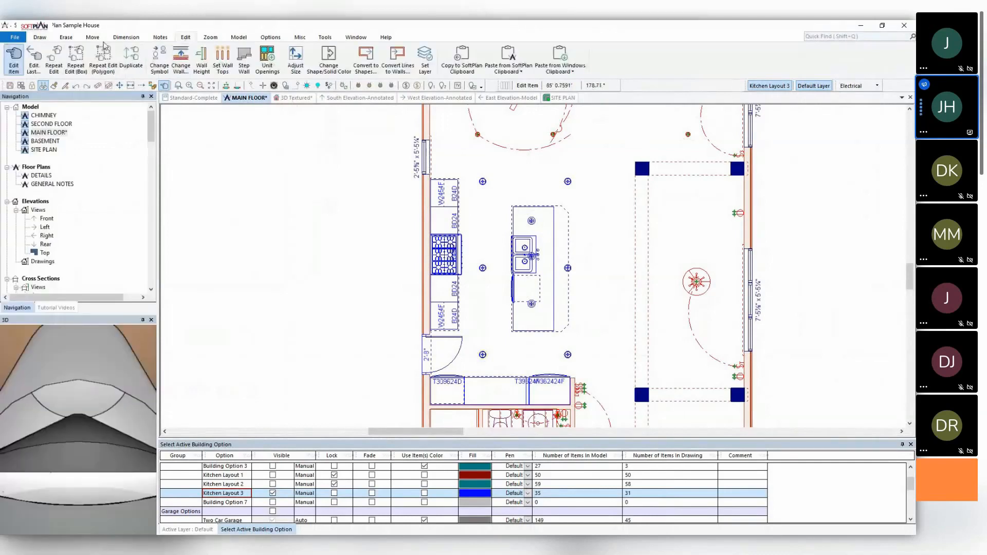
Repeat the custom light edit on the remaining kitchen can lights by boxing each row around the island.
left_click(76, 58)
left_click(462, 146)
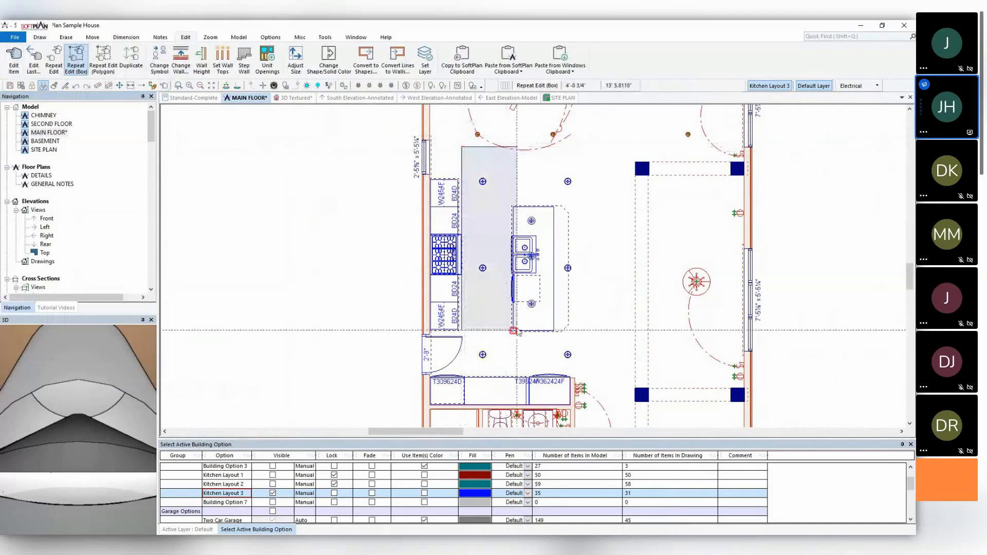
left_click(512, 369)
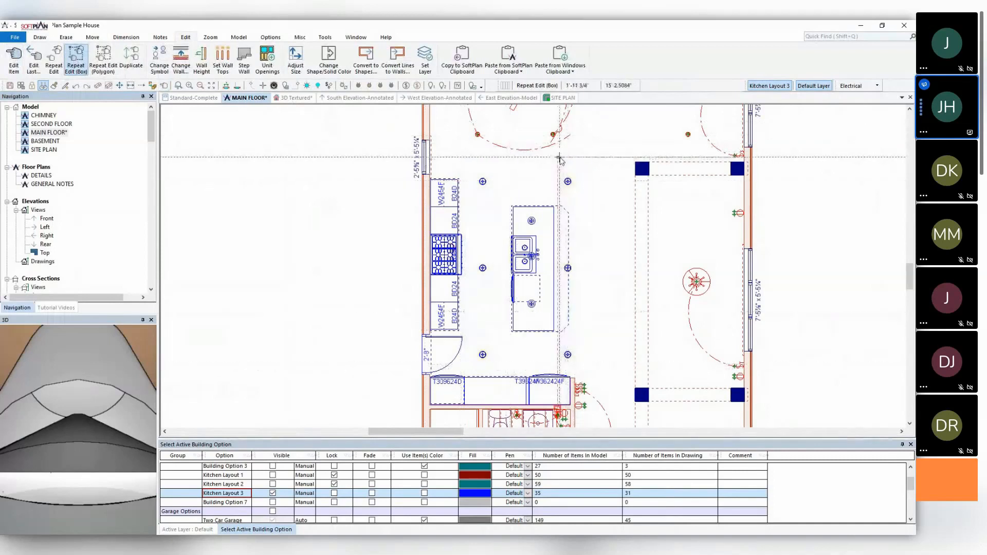
Check the light settings of a can light on the dining side of the island.
right_click(565, 181)
left_click(586, 199)
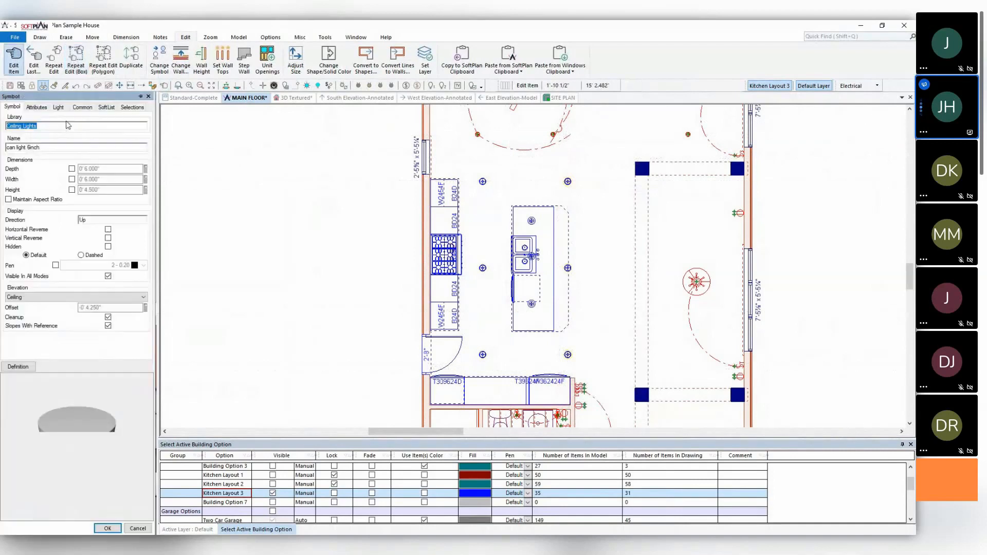
left_click(58, 107)
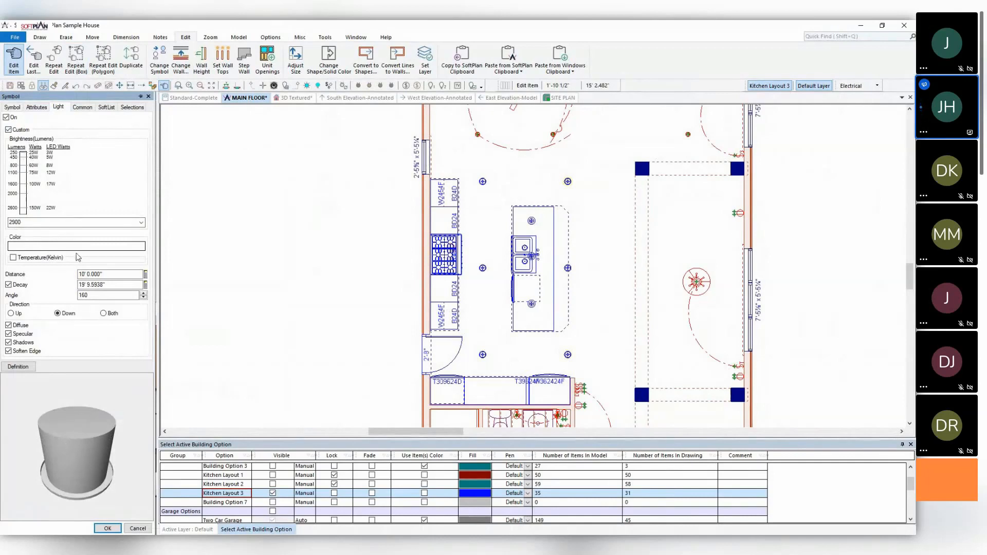
left_click(109, 528)
Brighten the 3D textured view of the kitchen by raising tone mapping slightly in the lighting options.
left_click(293, 98)
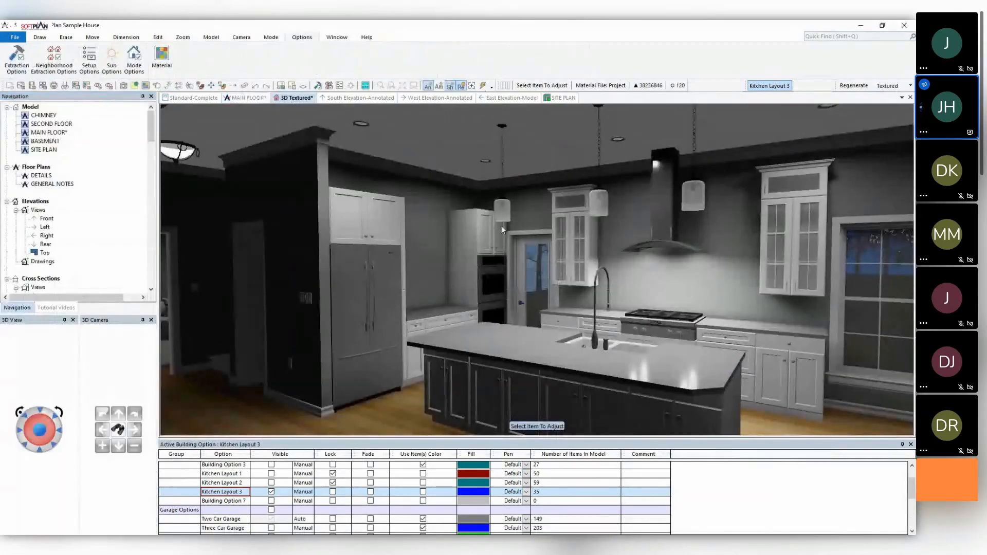
left_click_drag(548, 286, 540, 285)
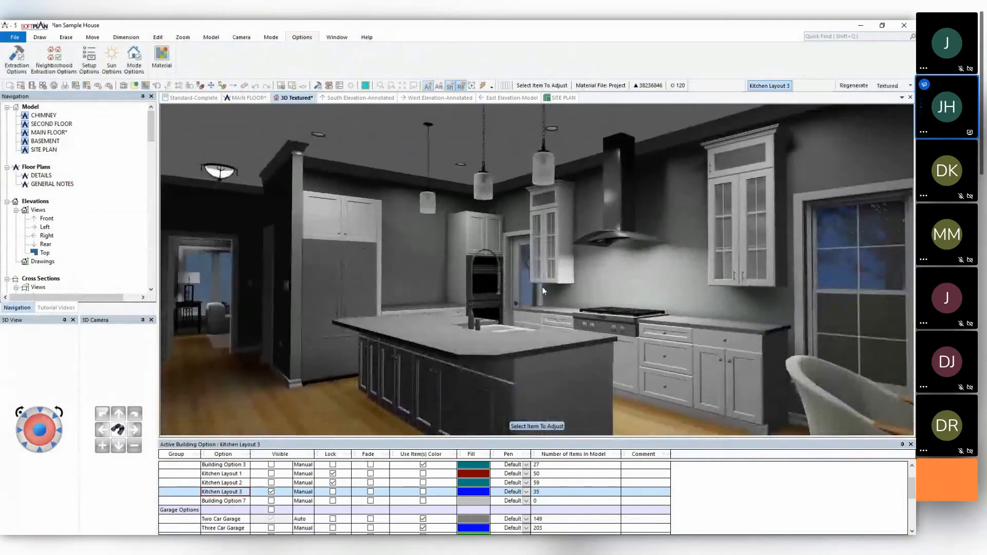
key("Down")
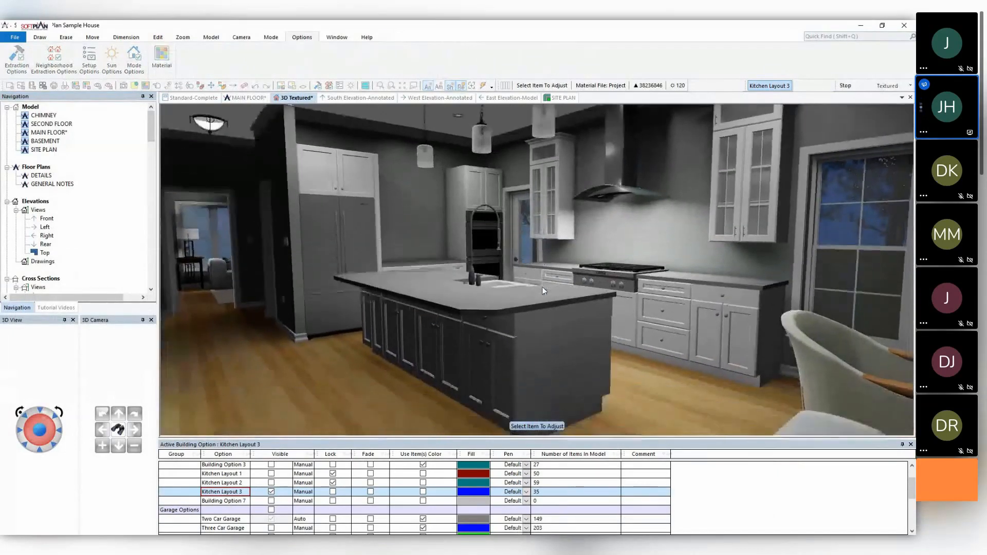
scroll(542, 287, "down", 2)
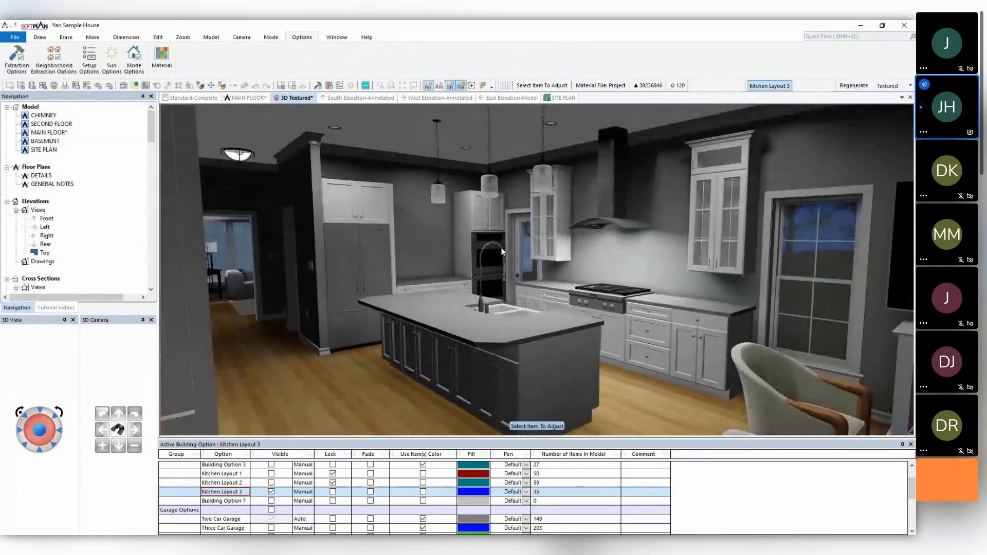
left_click(139, 61)
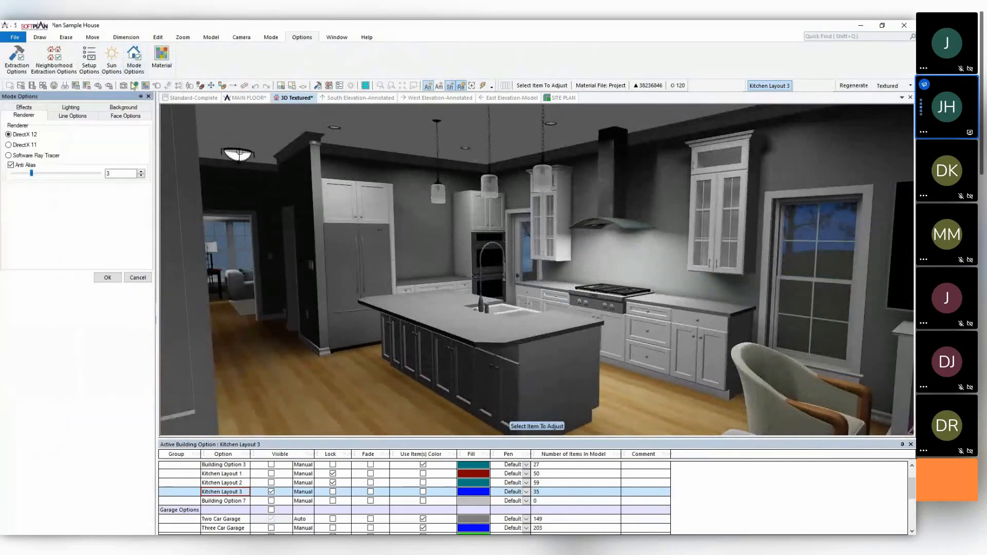
left_click(71, 108)
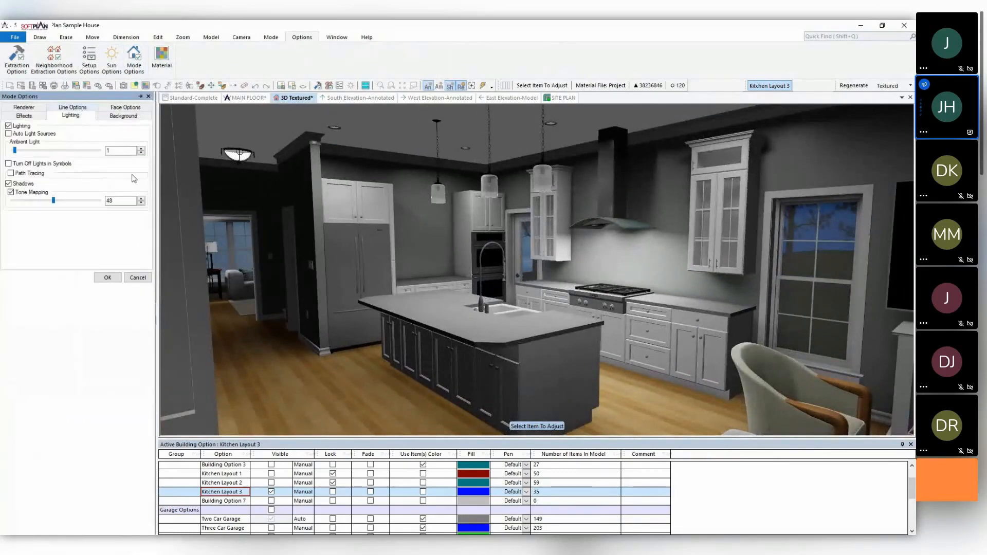
left_click(143, 202)
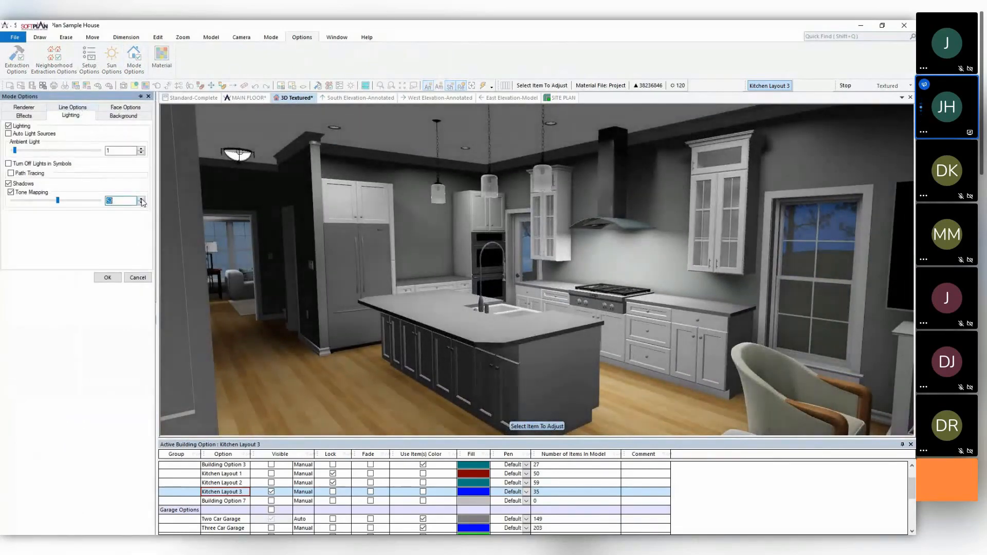
double_click(142, 199)
left_click(109, 277)
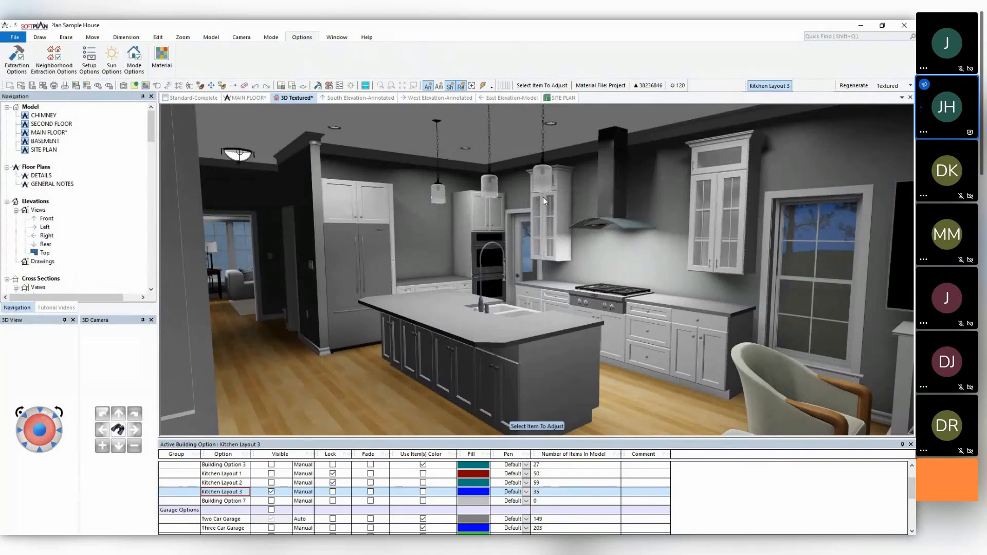
Hide Kitchen Layout 3, make Kitchen Layout 2 visible, and regenerate the 3D view.
left_click(271, 491)
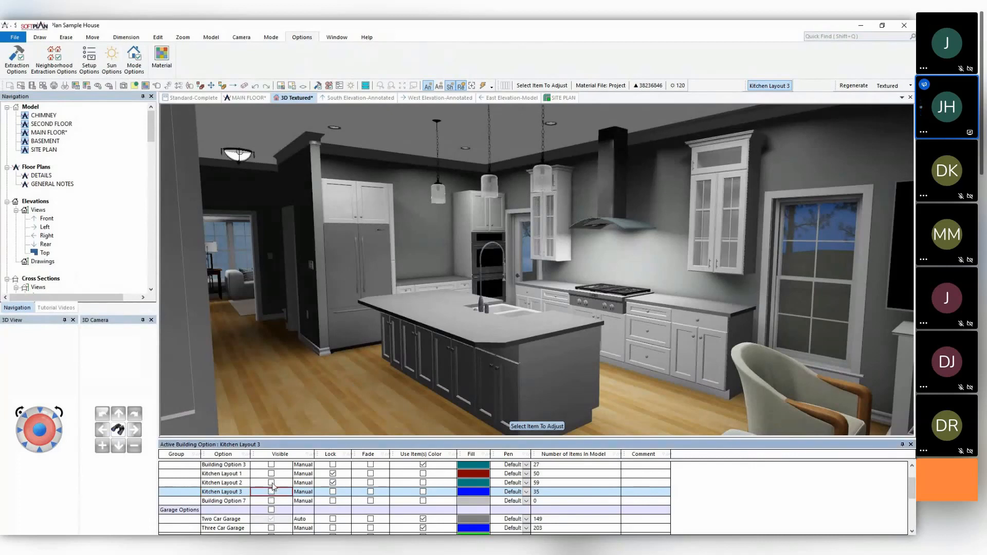
left_click(271, 483)
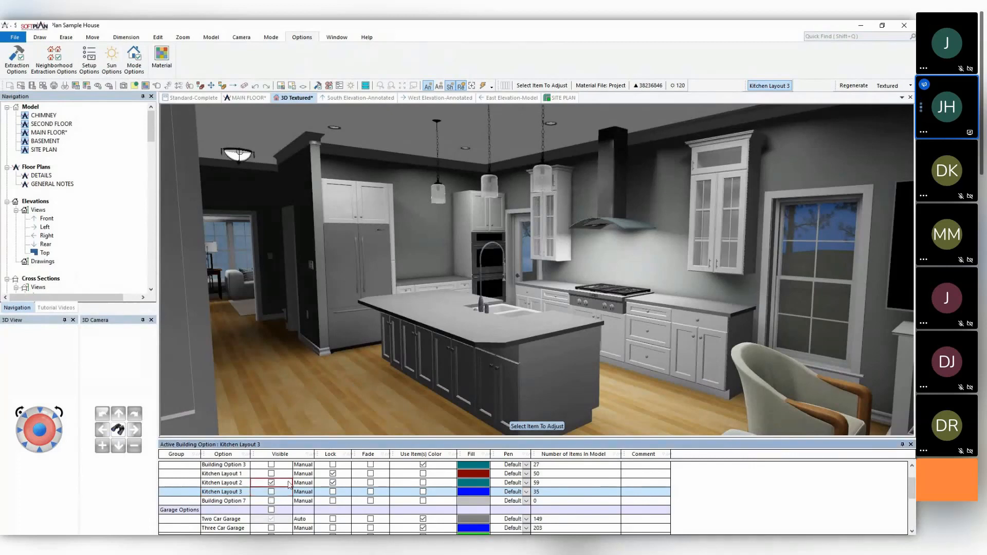
left_click(855, 86)
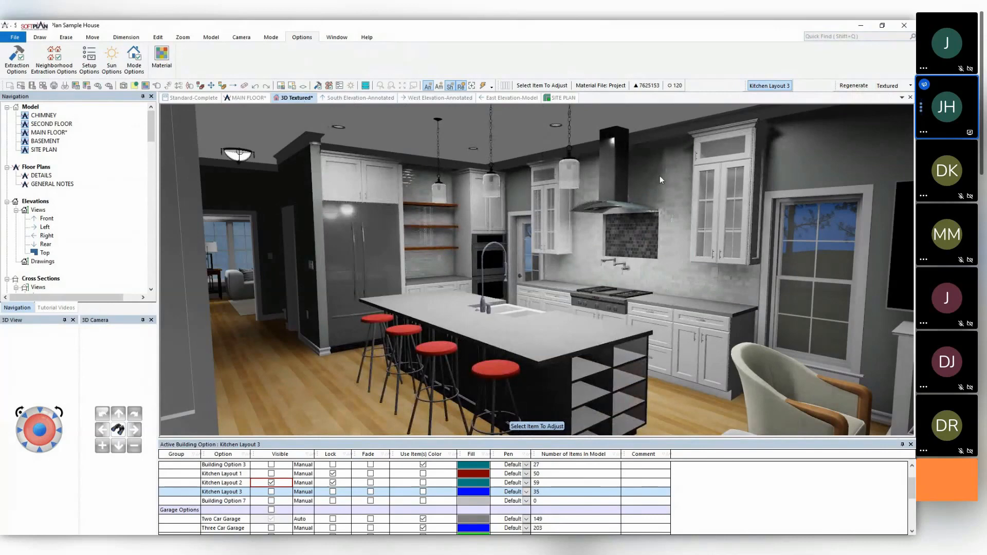
Check which wallcovering is applied to the kitchen's range wall in the MAIN FLOOR plan's Interior mode.
left_click(251, 98)
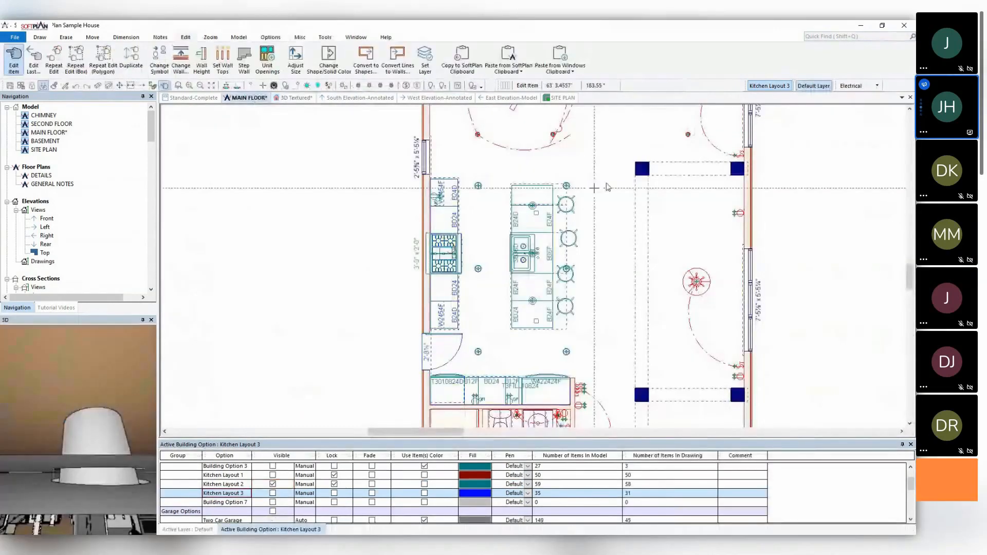
left_click(857, 87)
left_click(849, 132)
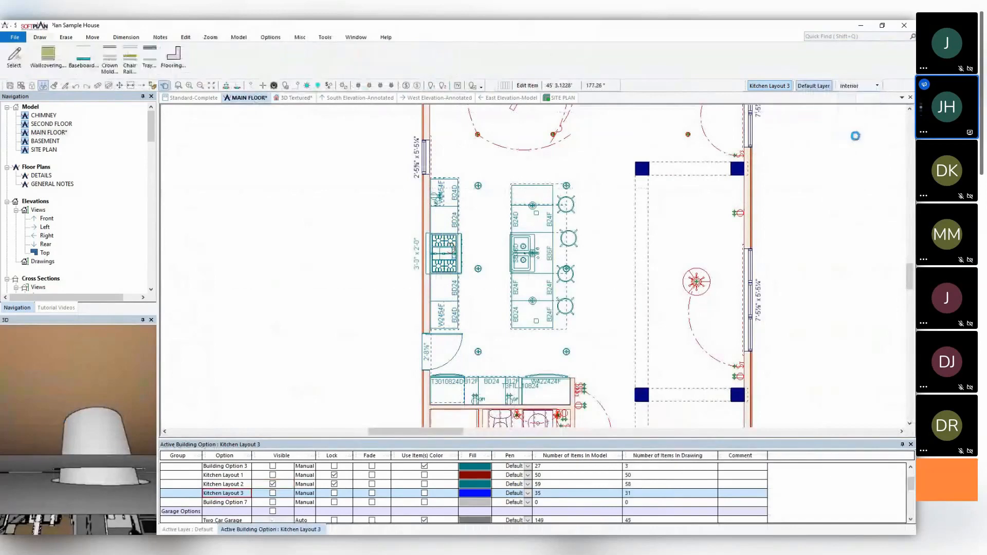
scroll(490, 240, "up", 3)
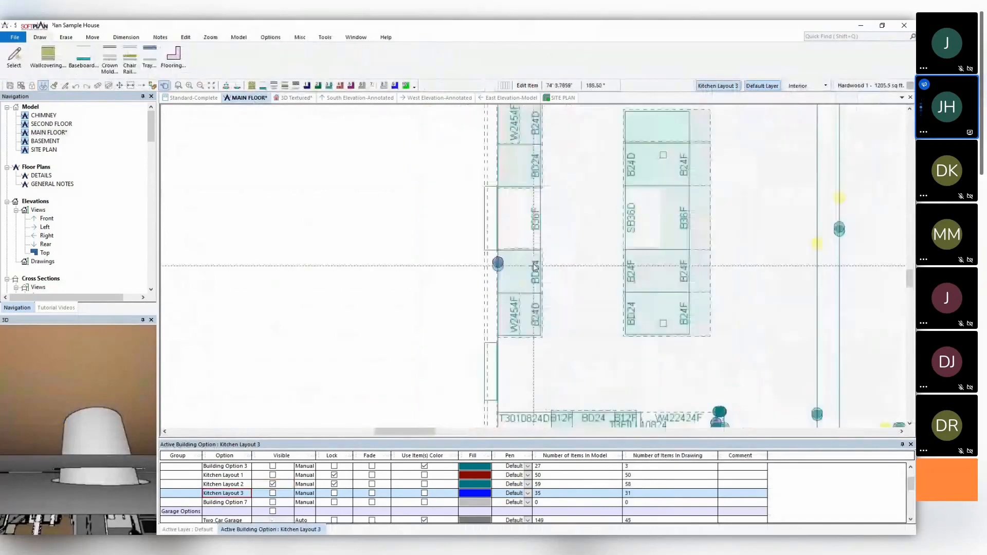
right_click(492, 236)
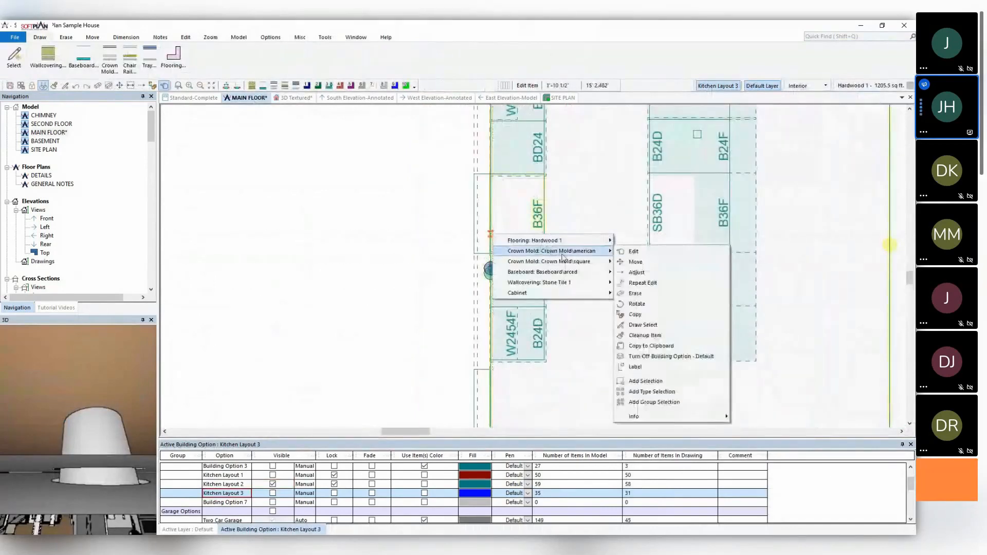
mouse_move(577, 276)
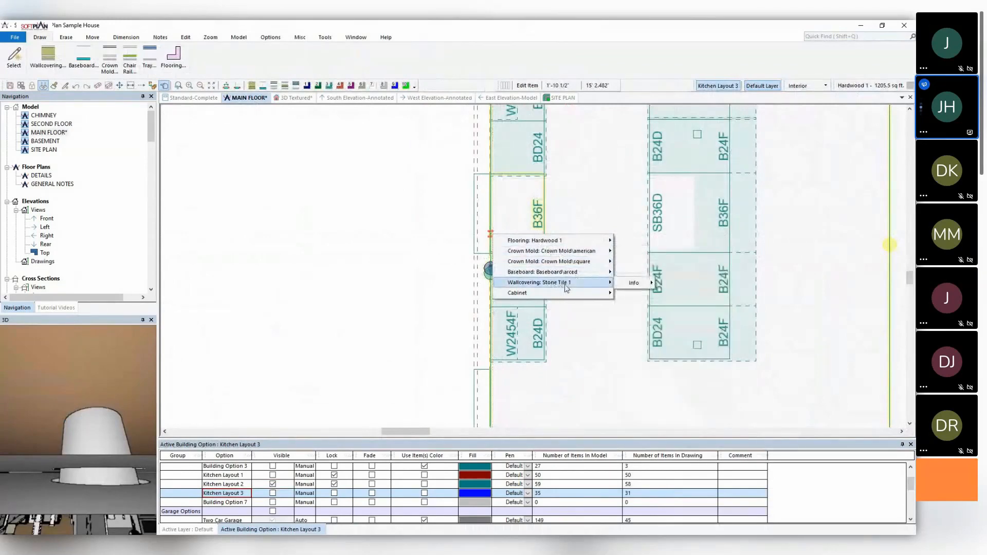
Inspect the Stone Tile 1 backsplash surface in the 3D textured view, browse its texture library, and close without changes.
left_click(297, 99)
right_click(590, 249)
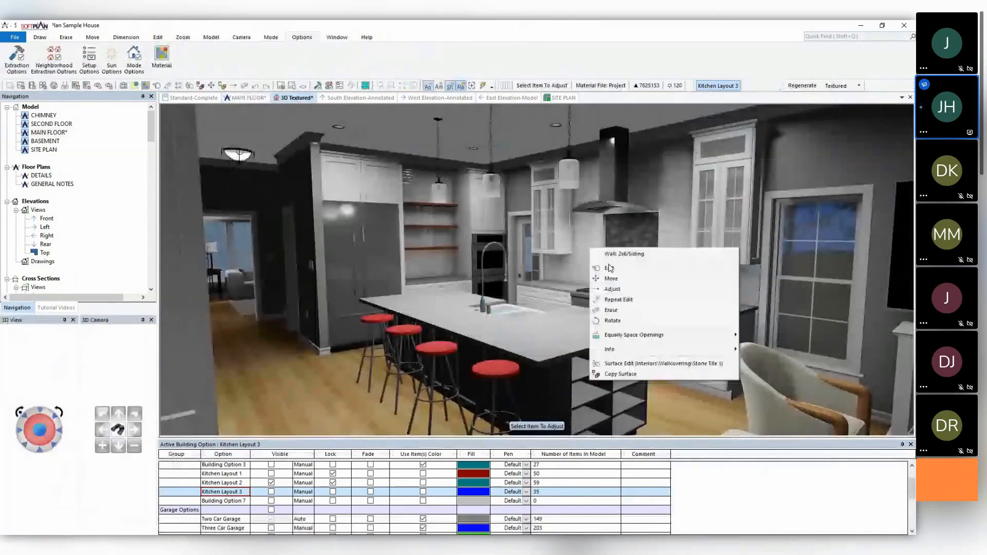
left_click(631, 364)
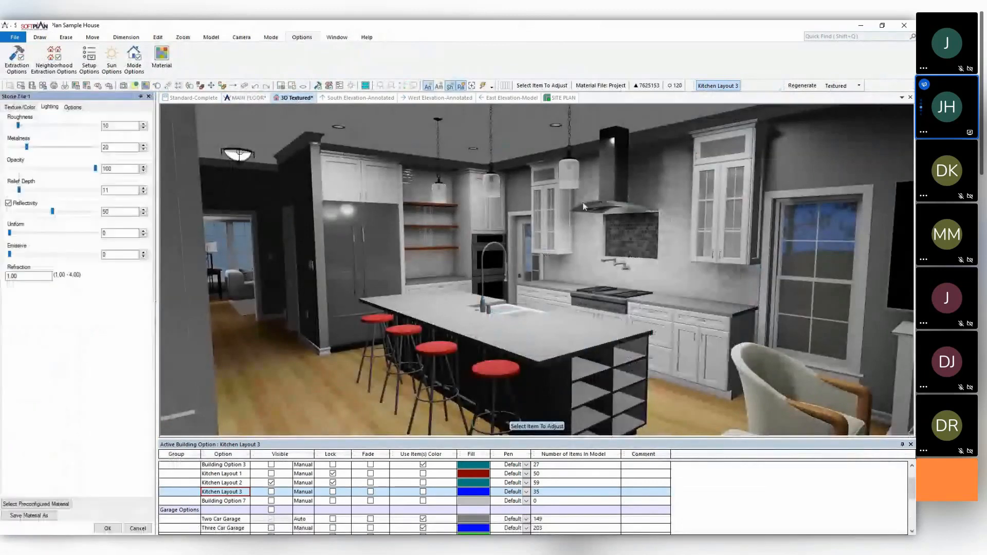
left_click(19, 106)
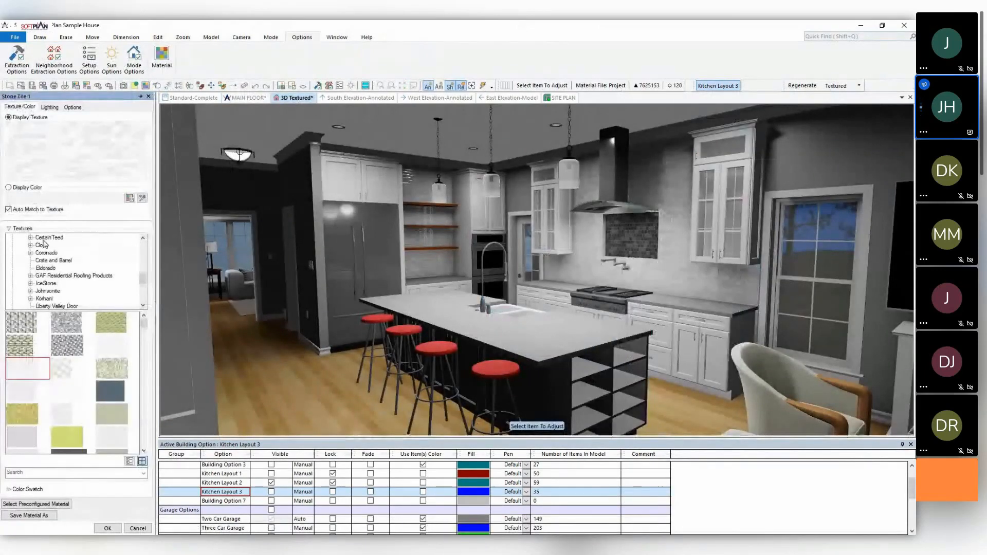
scroll(64, 265, "down", 1)
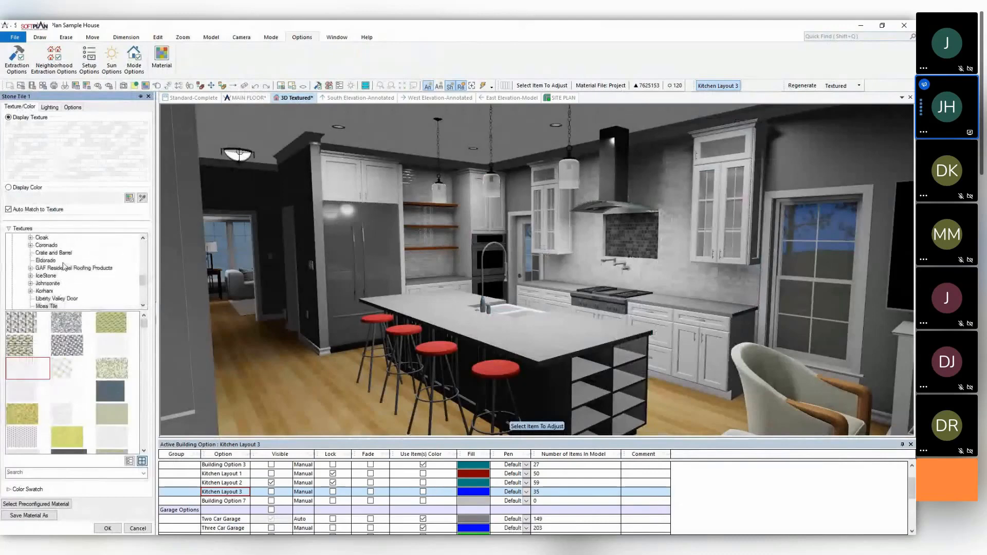
scroll(64, 264, "down", 1)
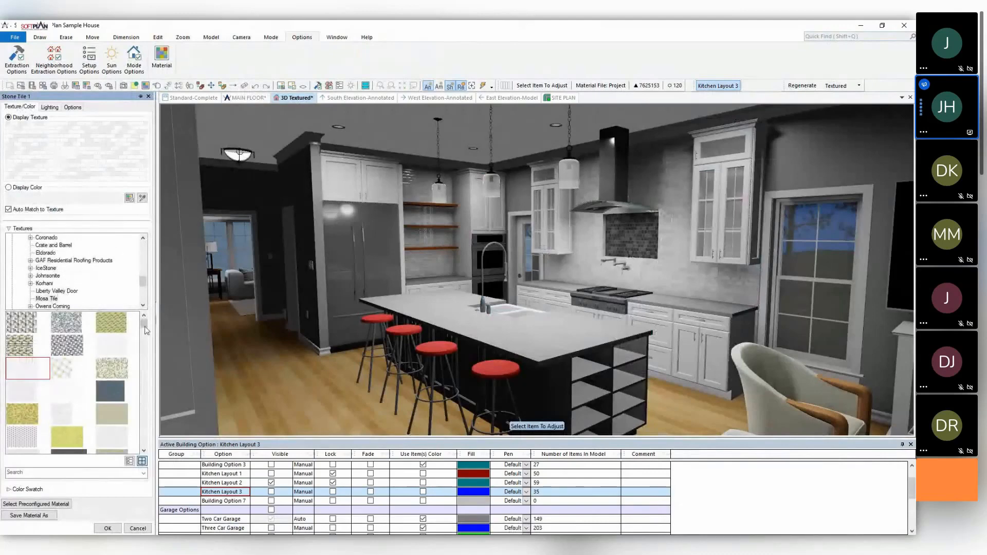
scroll(145, 335, "down", 2)
left_click_drag(145, 335, 142, 411)
left_click(139, 529)
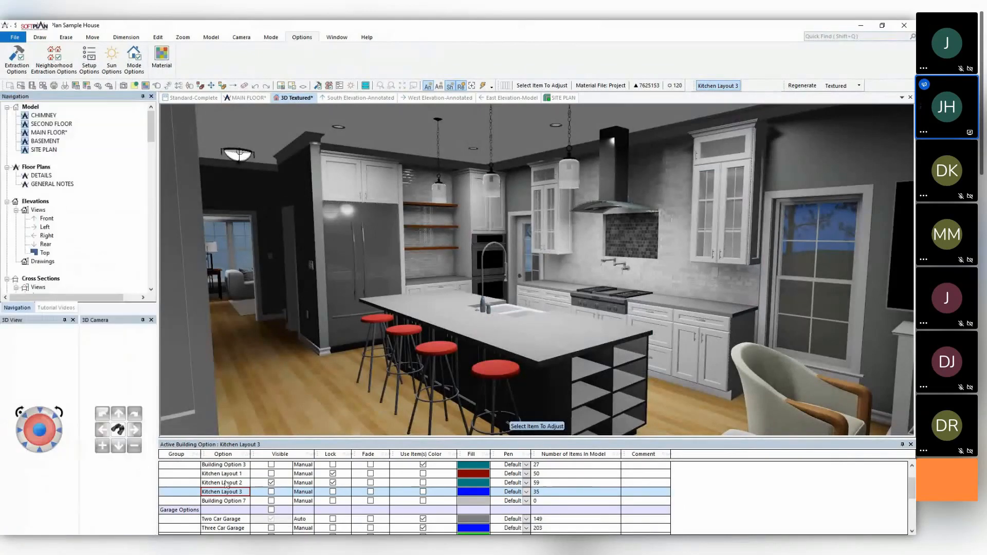
Look up the depth and offset of the open kitchen shelves in the MAIN FLOOR plan's Drawing mode.
right_click(418, 202)
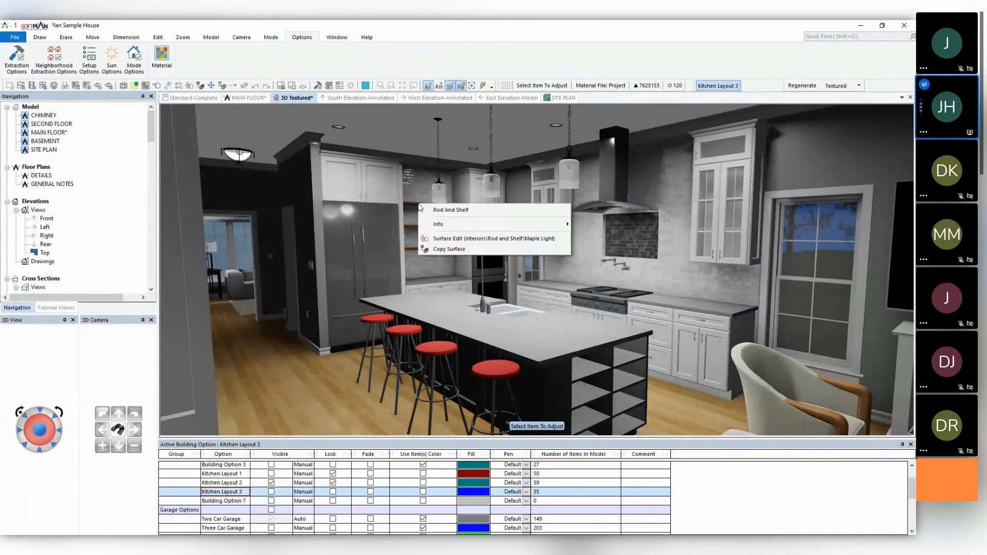
left_click(256, 98)
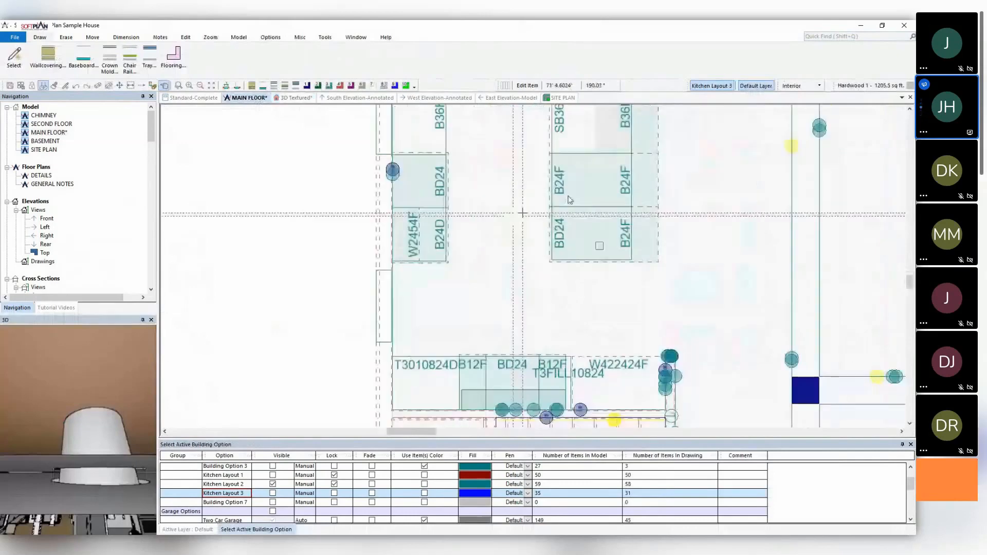
left_click(800, 86)
left_click(796, 131)
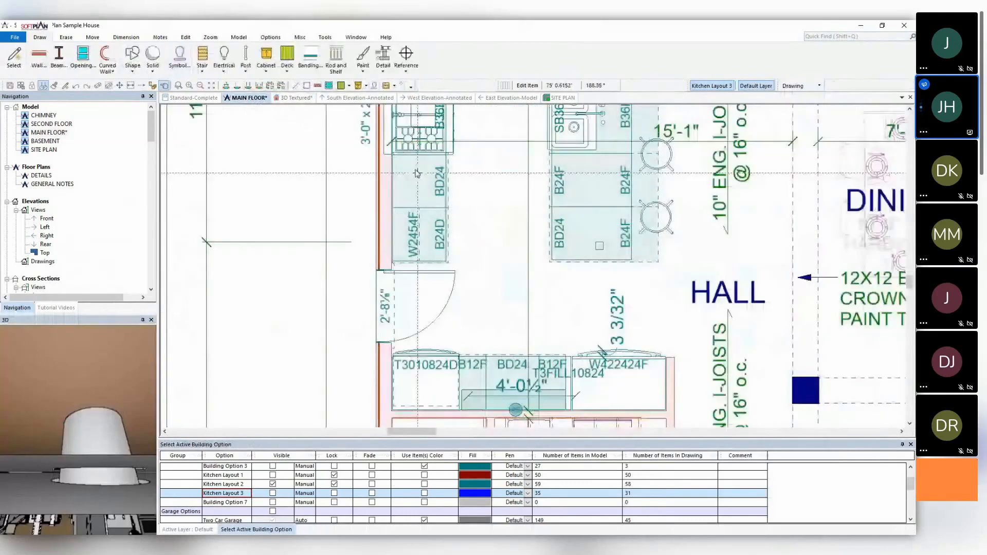
left_click(336, 56)
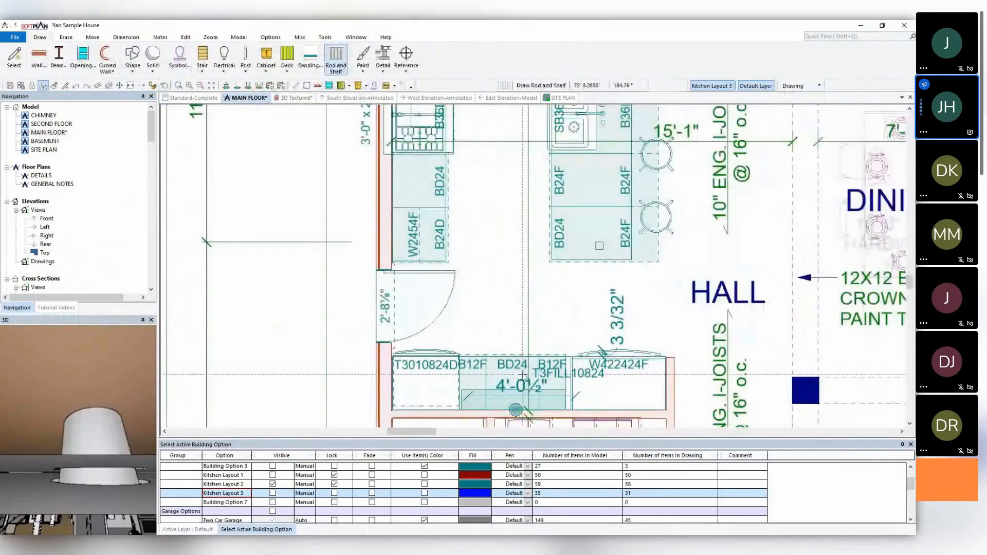
scroll(523, 372, "up", 2)
middle_click_drag(465, 291, 445, 238)
right_click(481, 257)
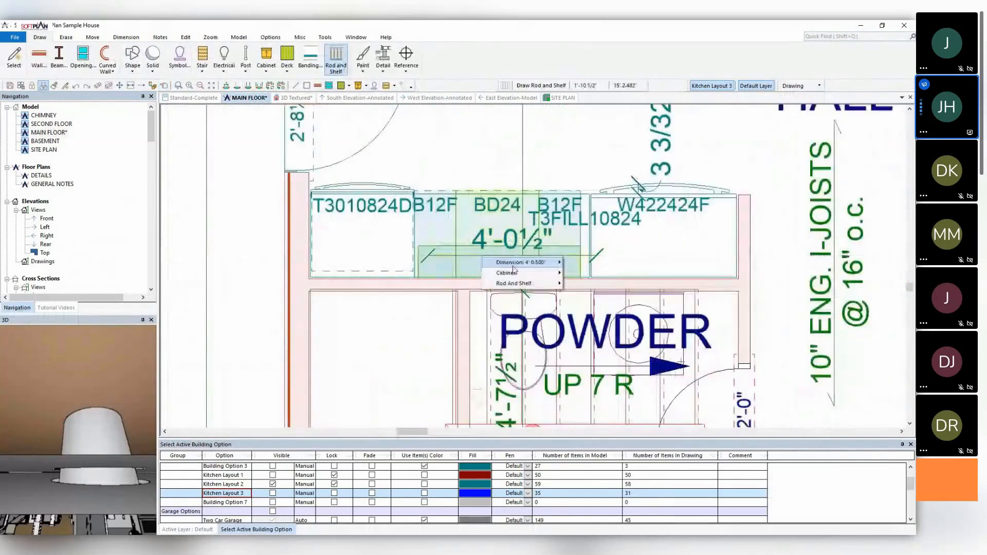
mouse_move(540, 284)
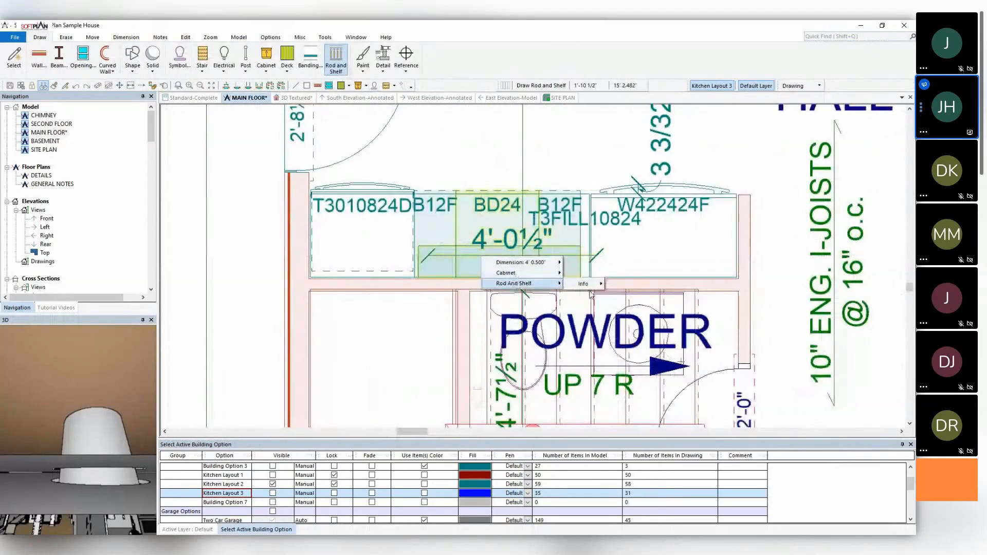
mouse_move(596, 289)
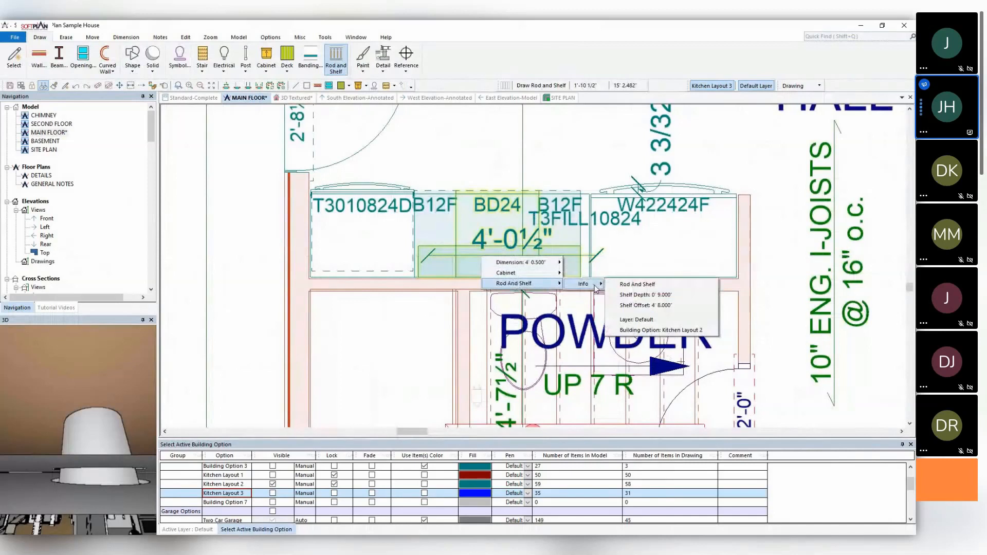
left_click(668, 295)
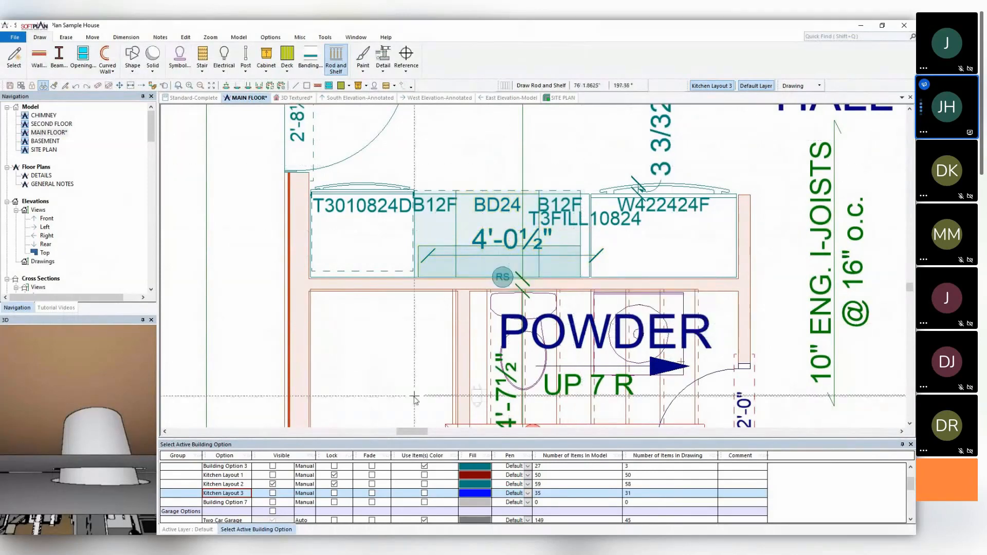
Unlock the Kitchen Layout 2 building option and return to the 3D textured view.
left_click(335, 485)
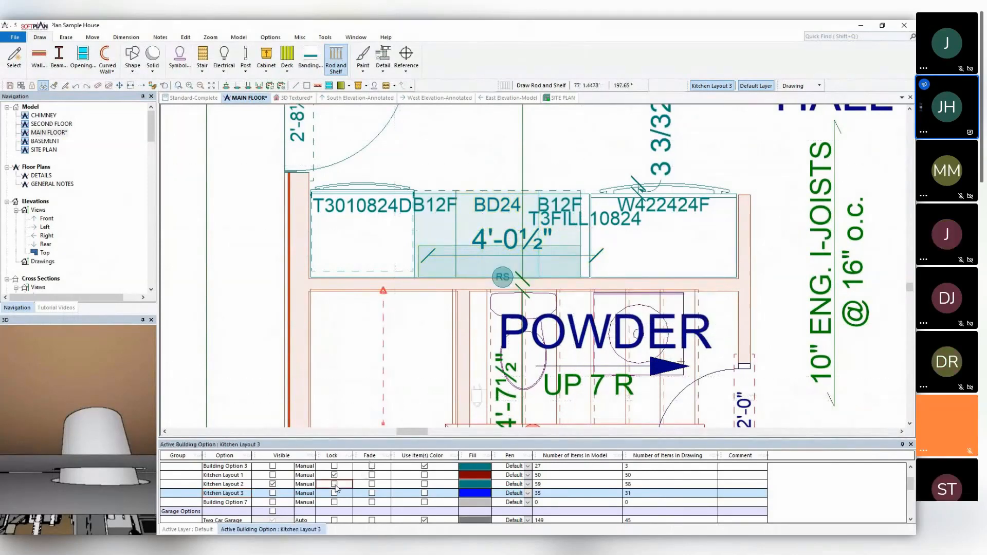
left_click(297, 99)
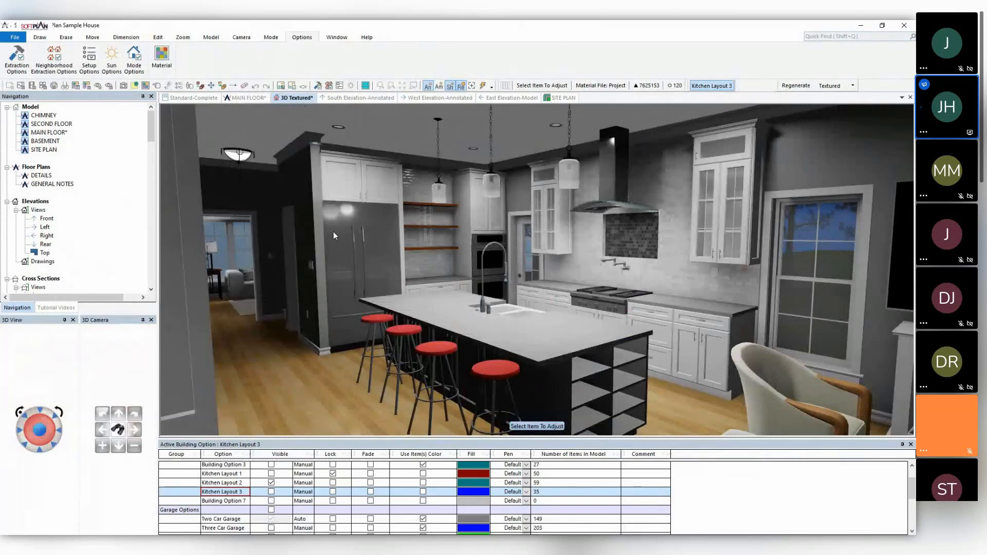
Edit the refrigerator's stainless steel surface: try metalness 40, restore it to 80, and set roughness to 20.
right_click(380, 257)
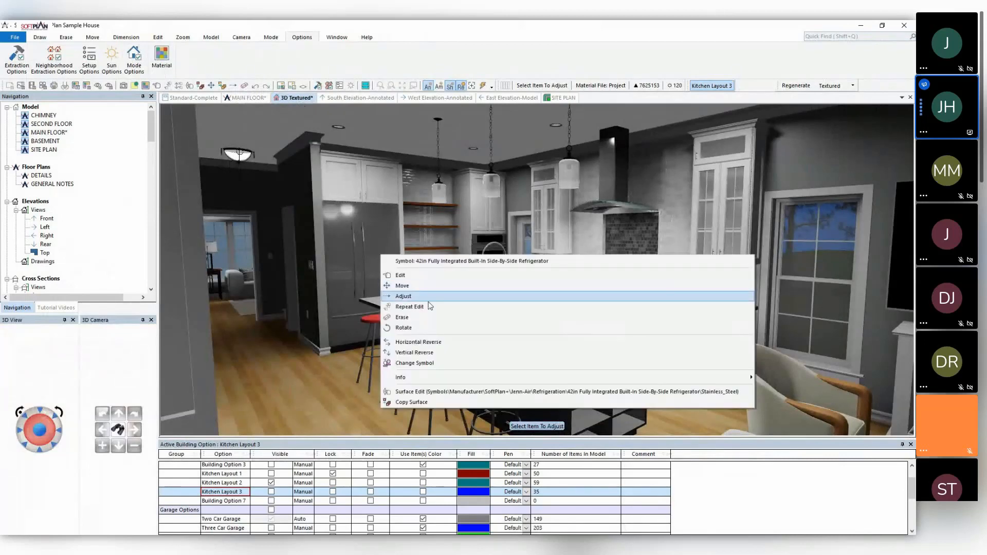
left_click(438, 393)
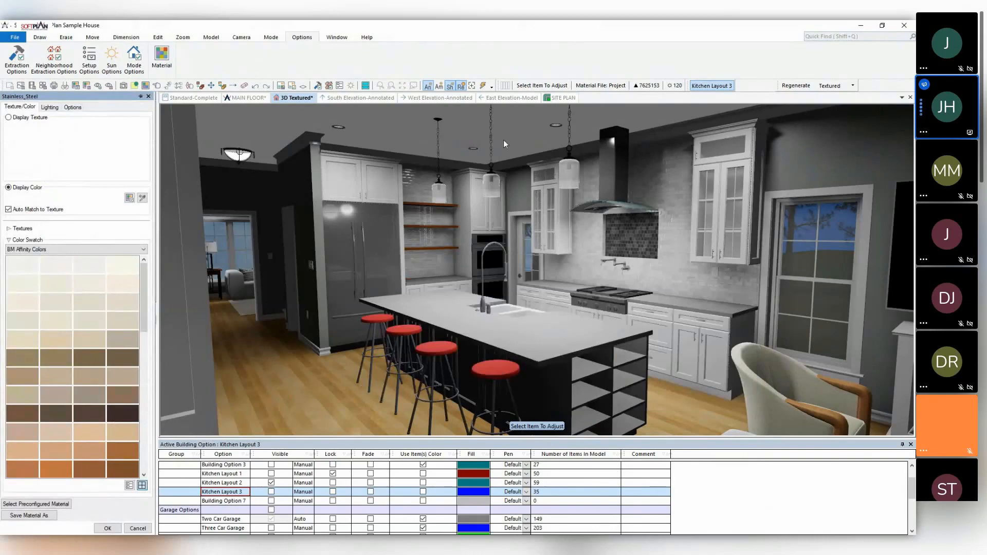
left_click(50, 108)
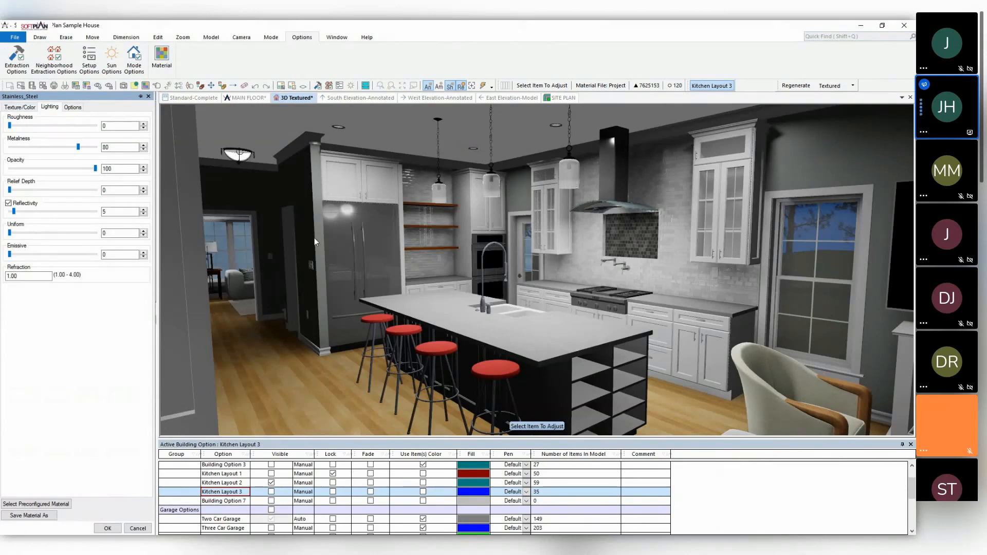
left_click(42, 147)
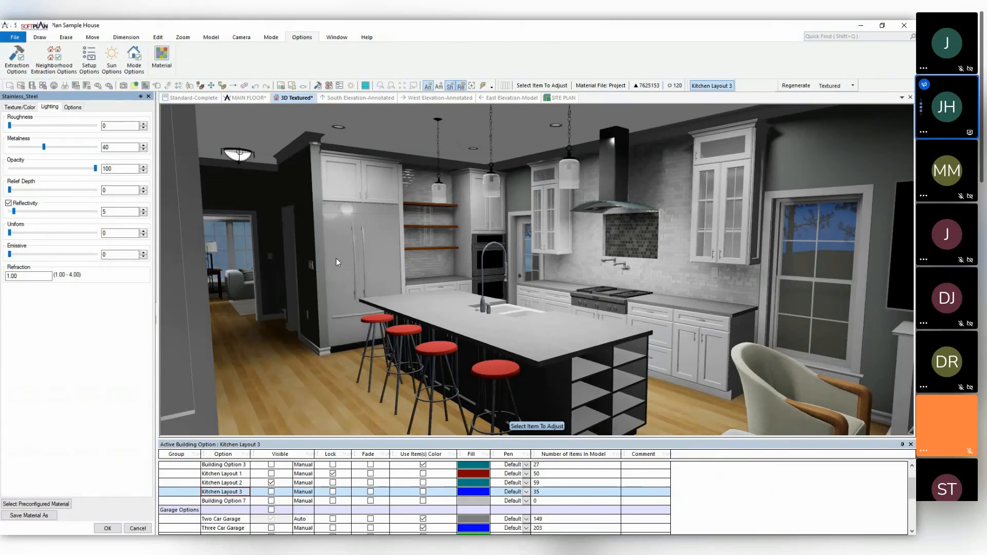
left_click(77, 147)
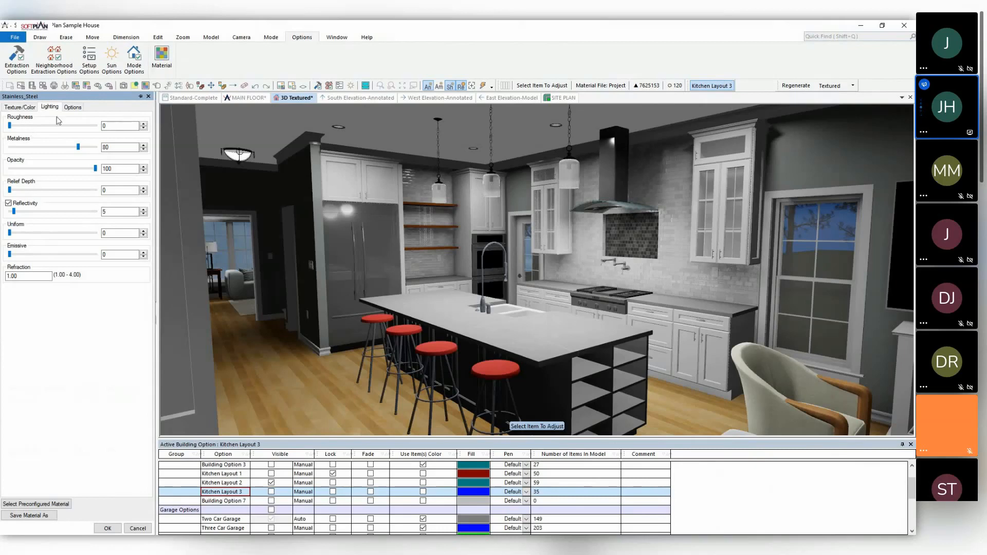
left_click(28, 126)
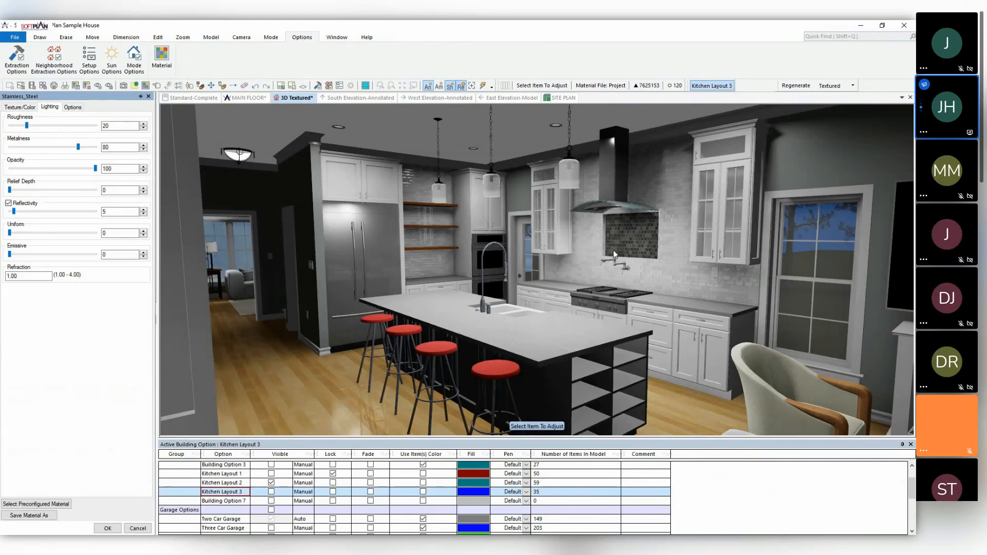
left_click(108, 528)
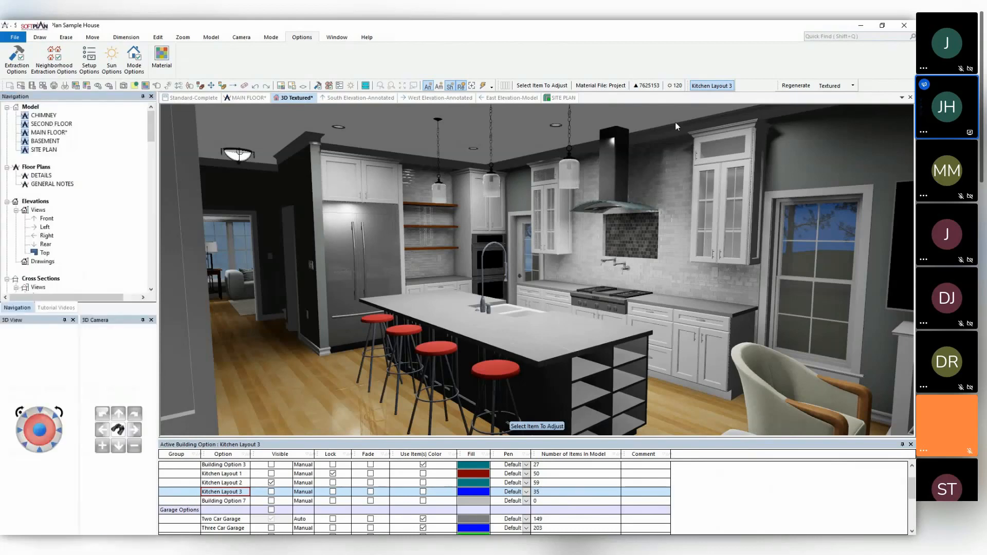
Brighten the kitchen crown molding's painted surface by trying several emissive levels and settling on 21.
right_click(667, 133)
left_click(724, 231)
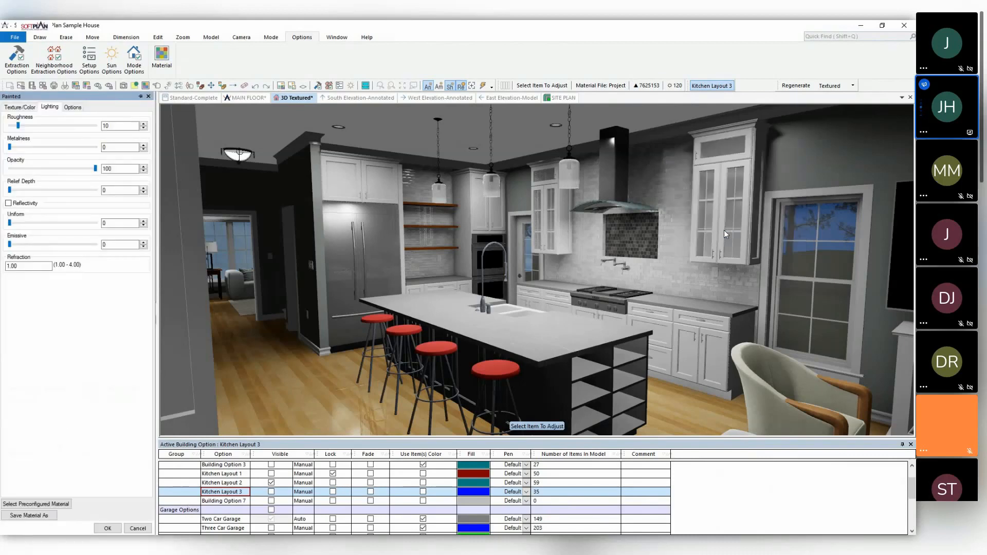
left_click(18, 247)
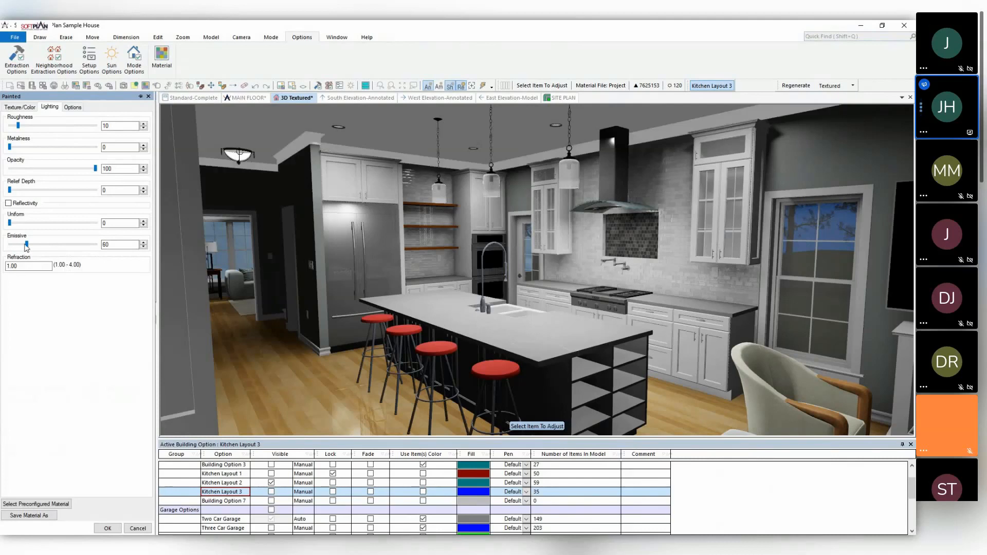
left_click(24, 247)
left_click(18, 247)
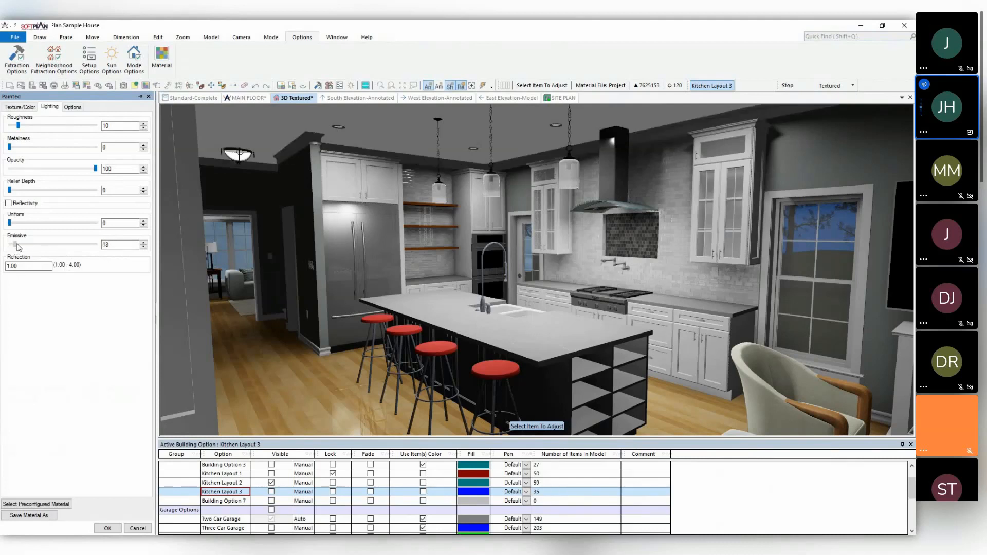
left_click(144, 242)
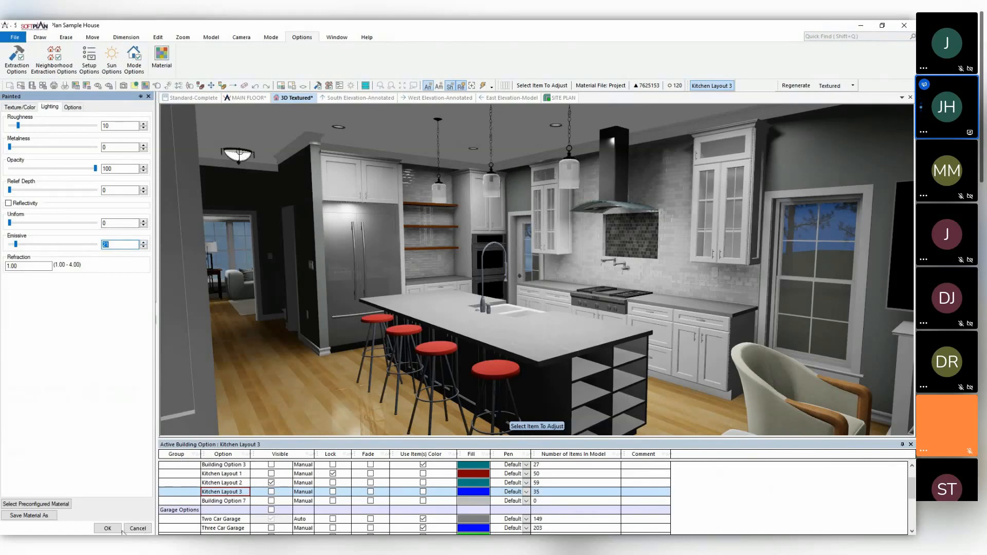
left_click(19, 107)
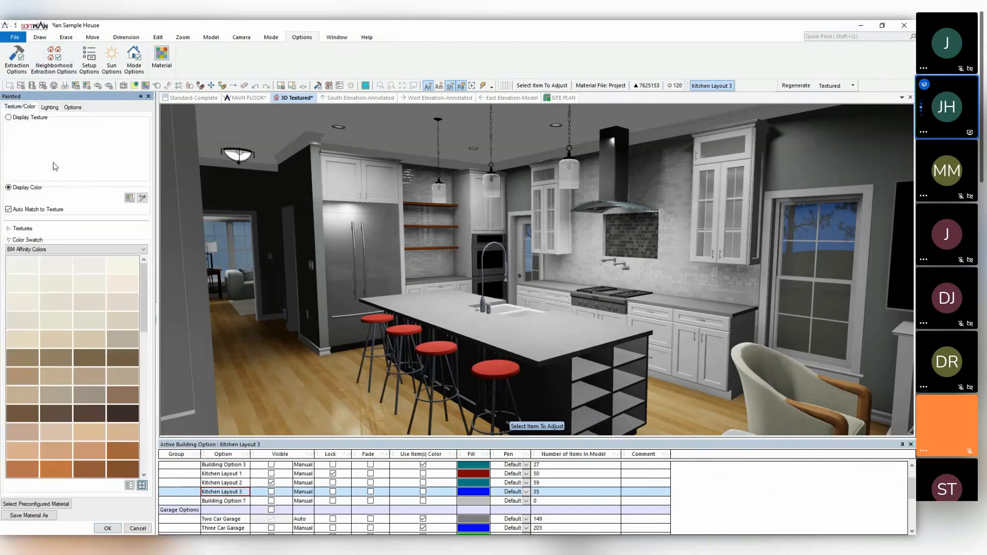
left_click(107, 528)
Edit the Hardwood 1 flooring surface's lighting properties and raise its reflectivity to 13.
right_click(303, 390)
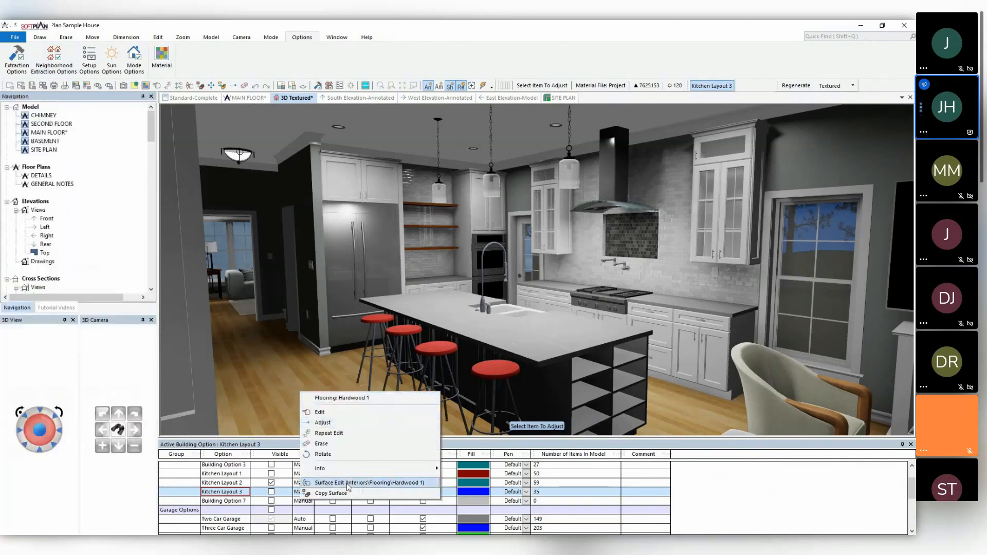
left_click(348, 487)
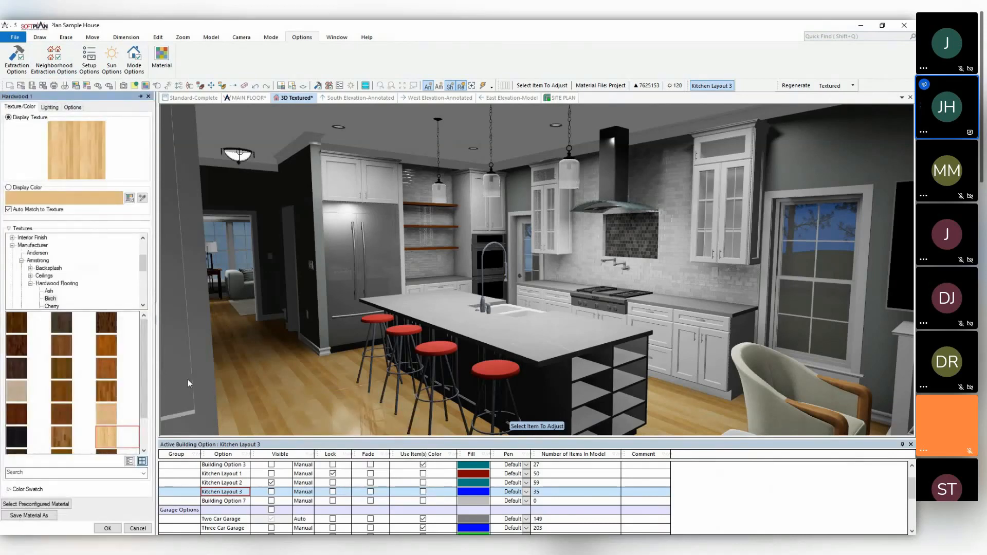
left_click(50, 108)
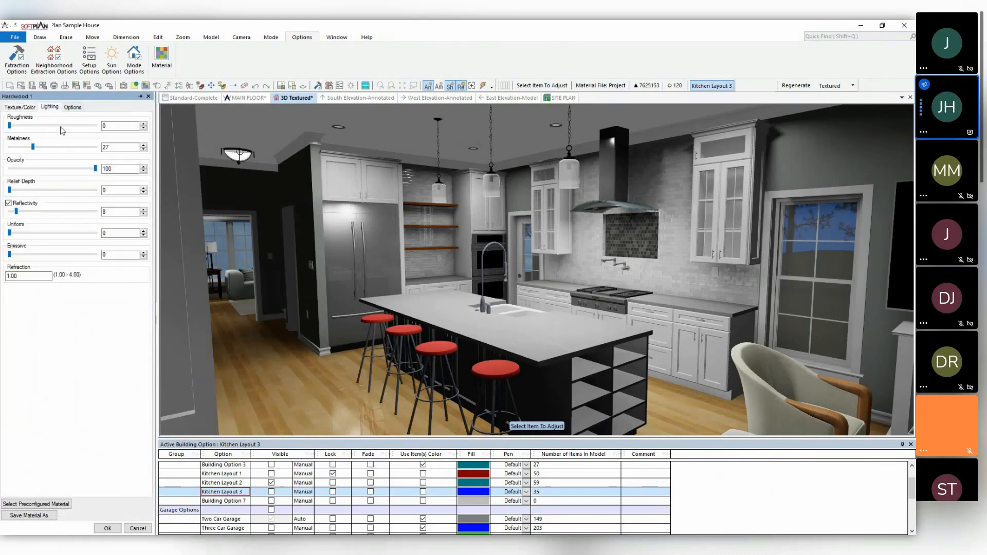
left_click(23, 206)
left_click(23, 206)
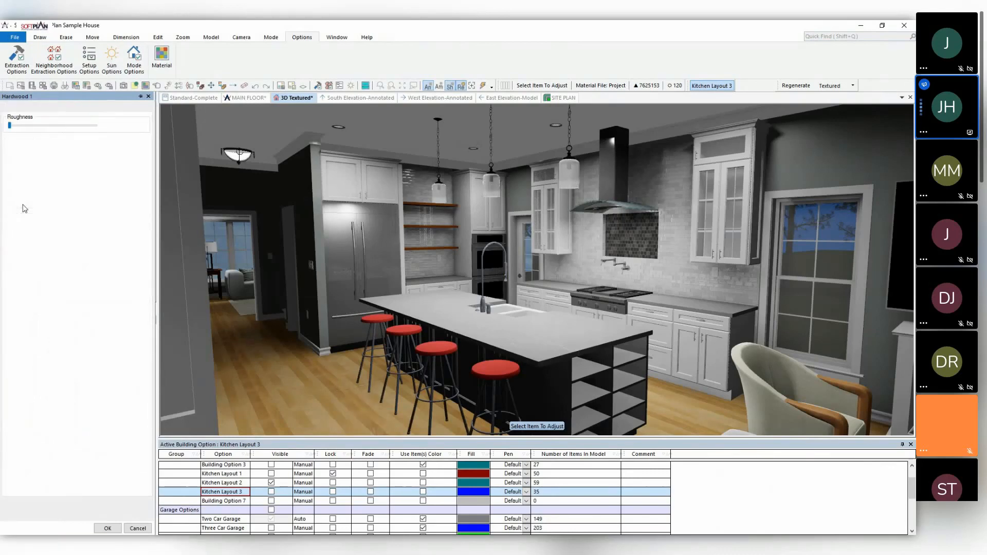
left_click(145, 210)
left_click(145, 209)
left_click(145, 210)
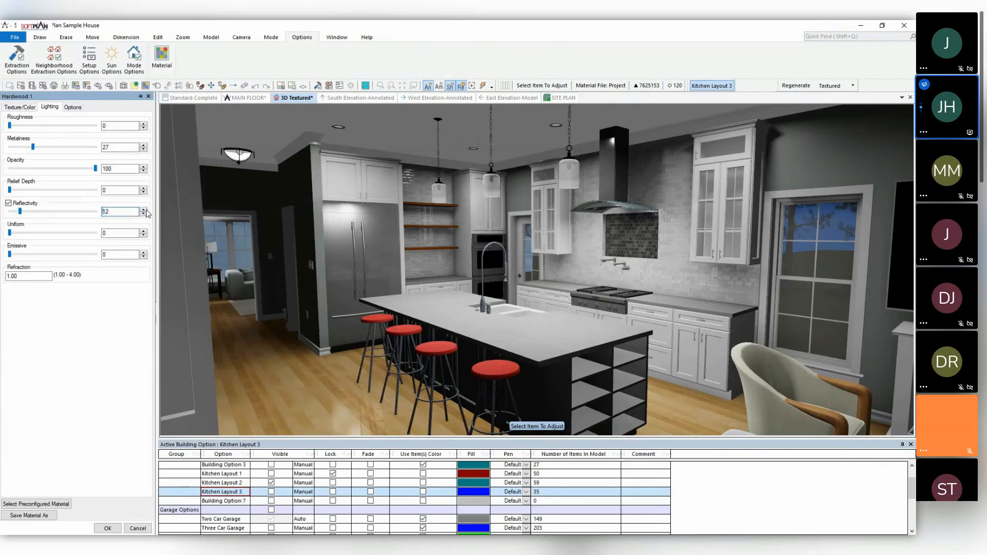
left_click(144, 210)
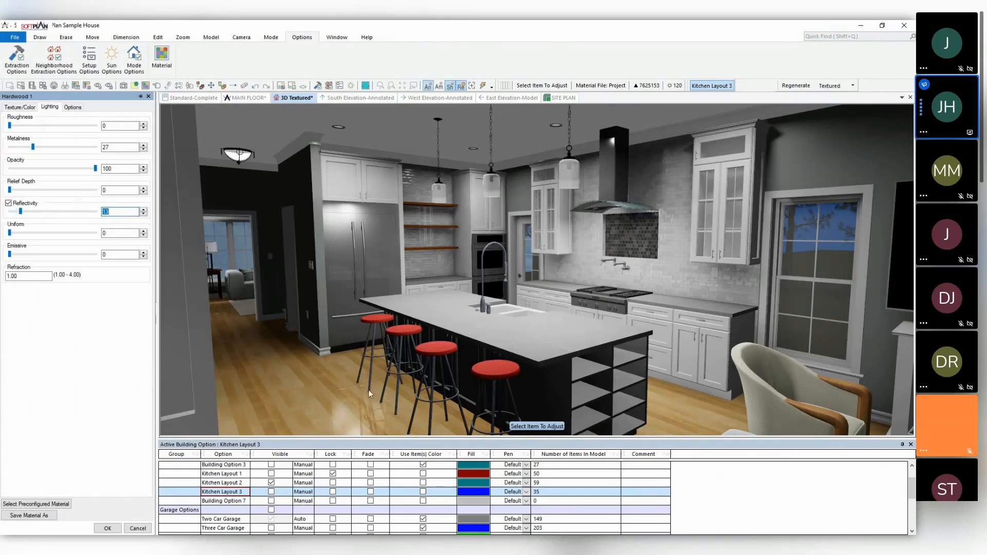
Lower the hardwood floor's metalness to 7, fine-tune it in small increments, and apply the material changes.
left_click(25, 147)
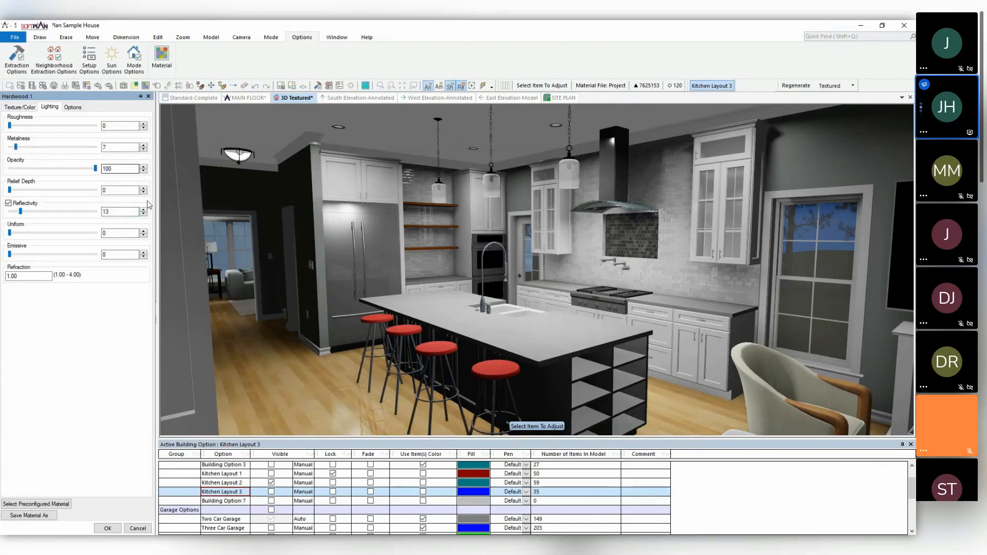
left_click(146, 145)
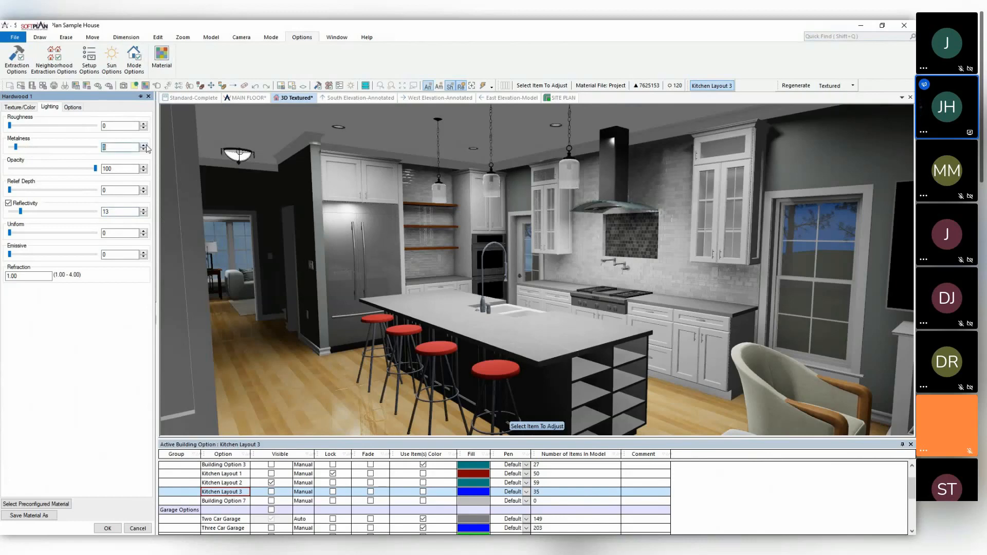
left_click(144, 146)
left_click(144, 145)
left_click(144, 146)
left_click(143, 146)
left_click(145, 146)
left_click(107, 528)
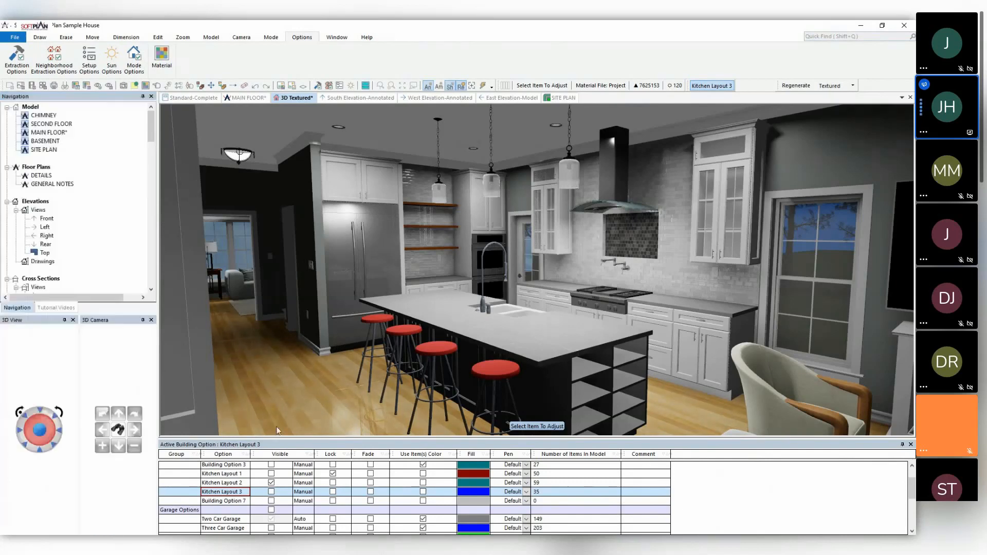
Edit the hardwood floor's texture, trying a dark brown Armstrong hardwood and the near-black Peppercorn texture.
right_click(301, 395)
left_click(341, 486)
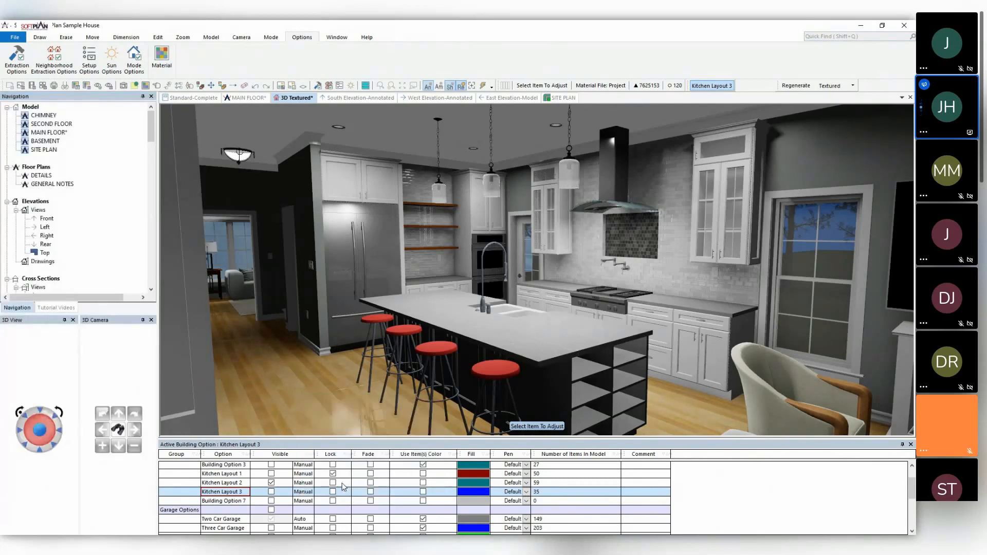
left_click(23, 107)
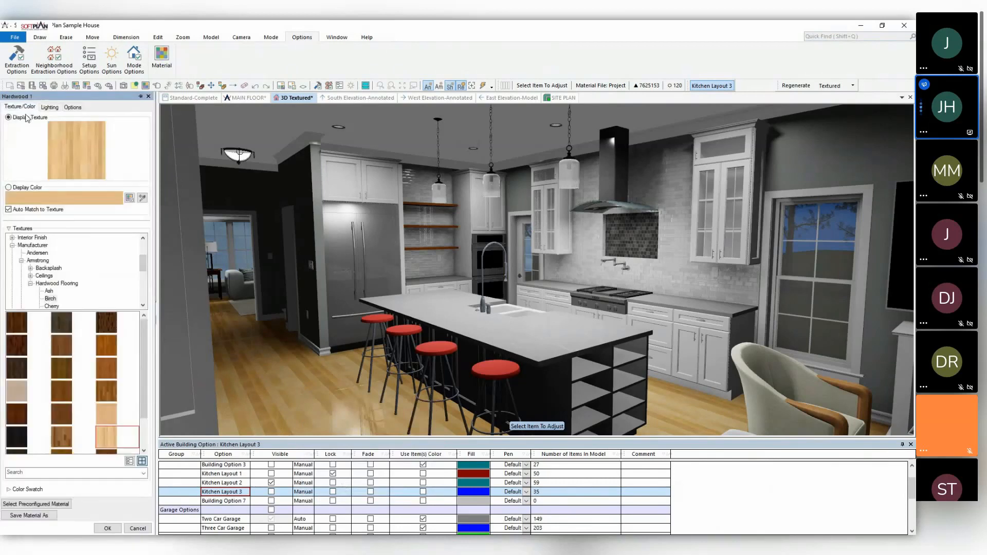
left_click(18, 369)
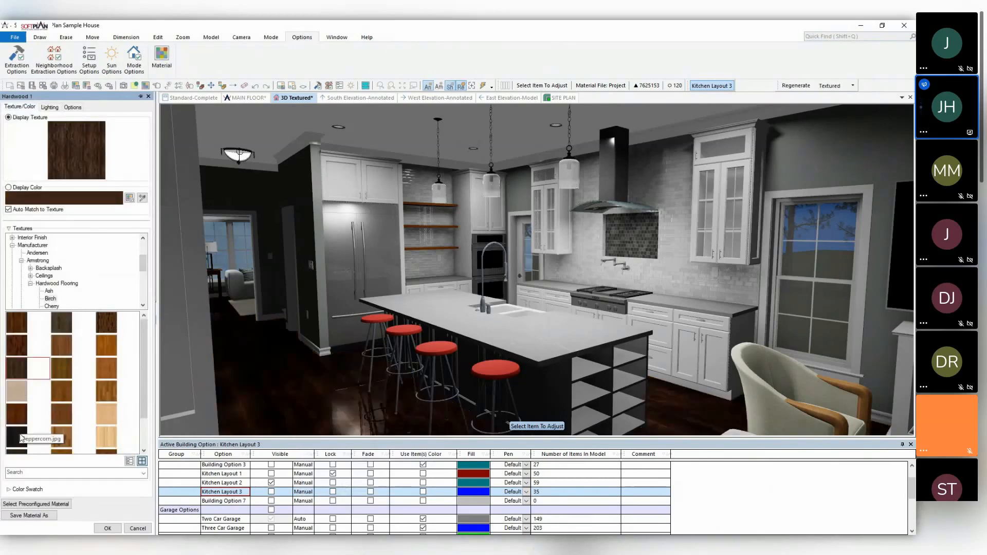
left_click(17, 436)
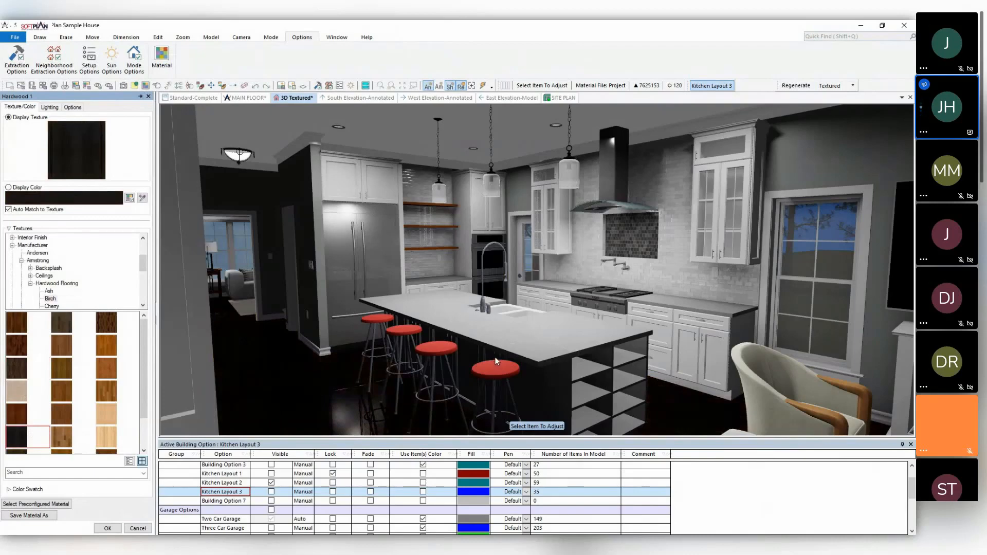
middle_click_drag(495, 360, 486, 360)
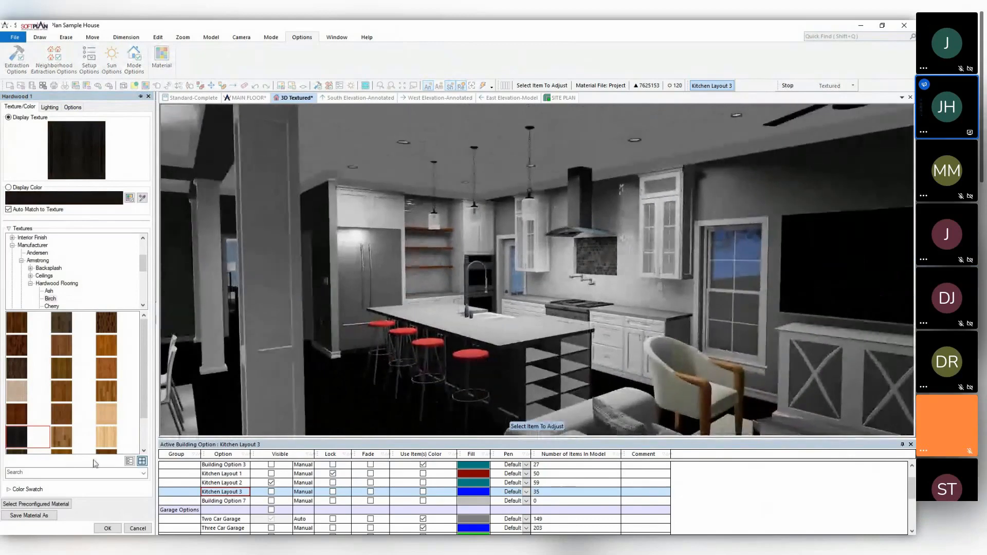
Try other dark, reddish and medium-brown hardwood textures on the floor, then return to the near-black Peppercorn texture and apply it.
scroll(58, 433, "down", 2)
left_click(23, 424)
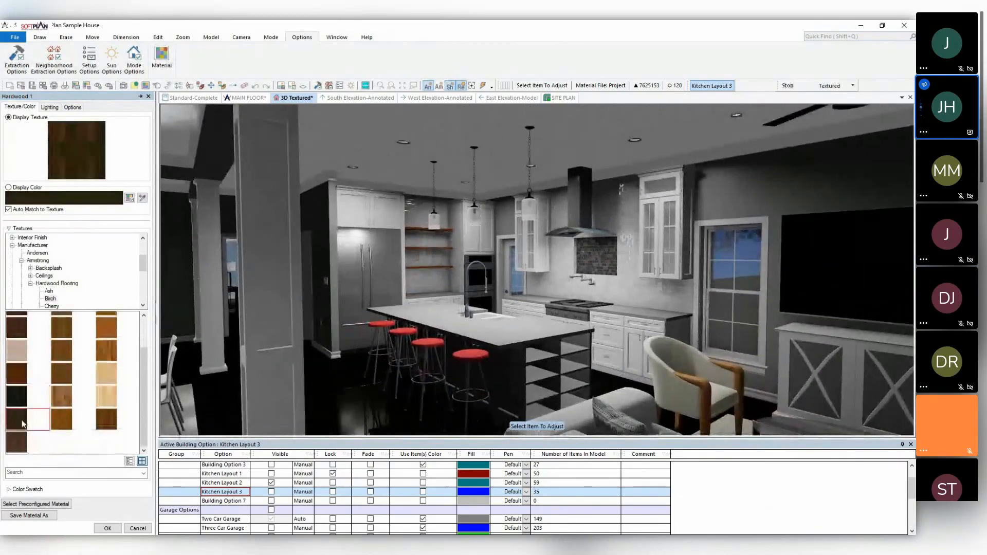
left_click(20, 399)
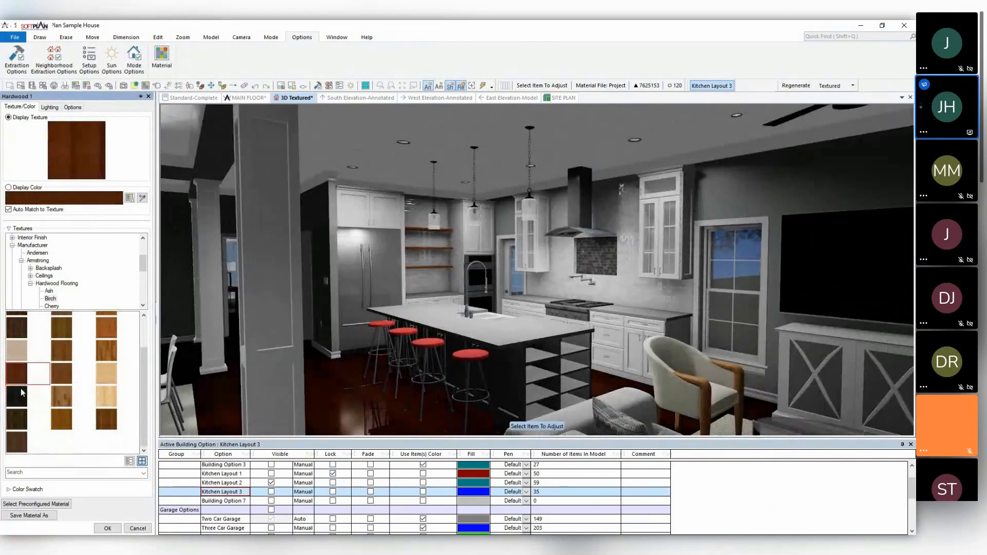
left_click(23, 396)
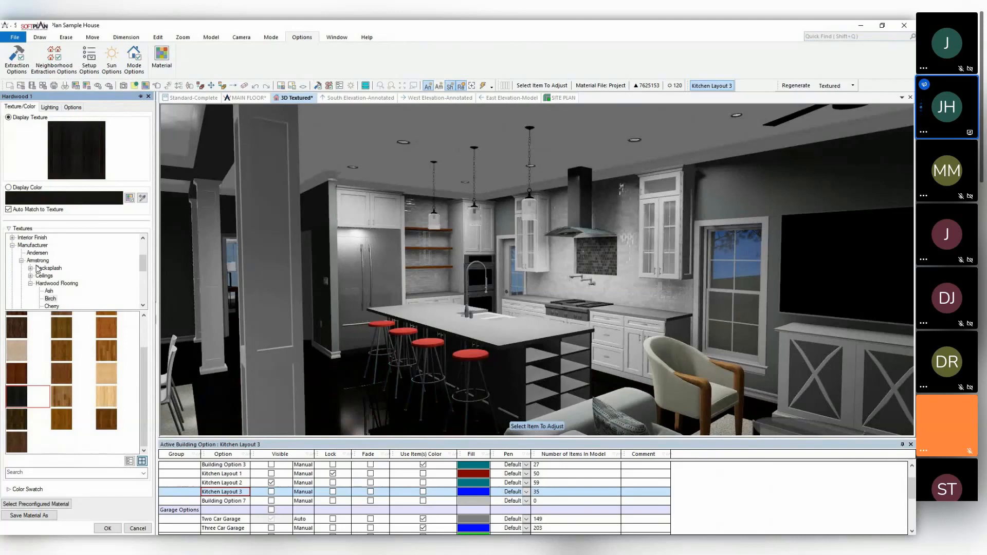
key("Right")
key("Right")
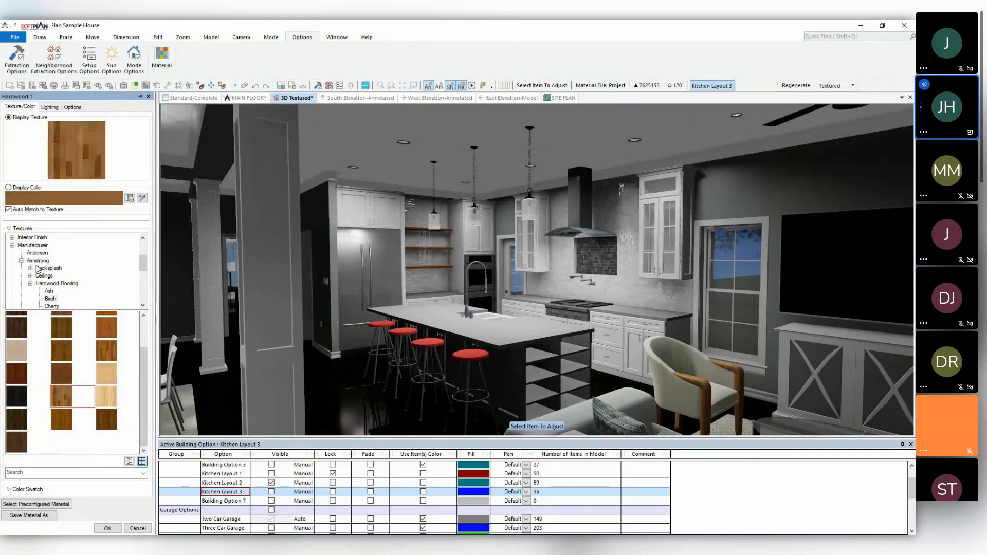
key("Left")
key("Left")
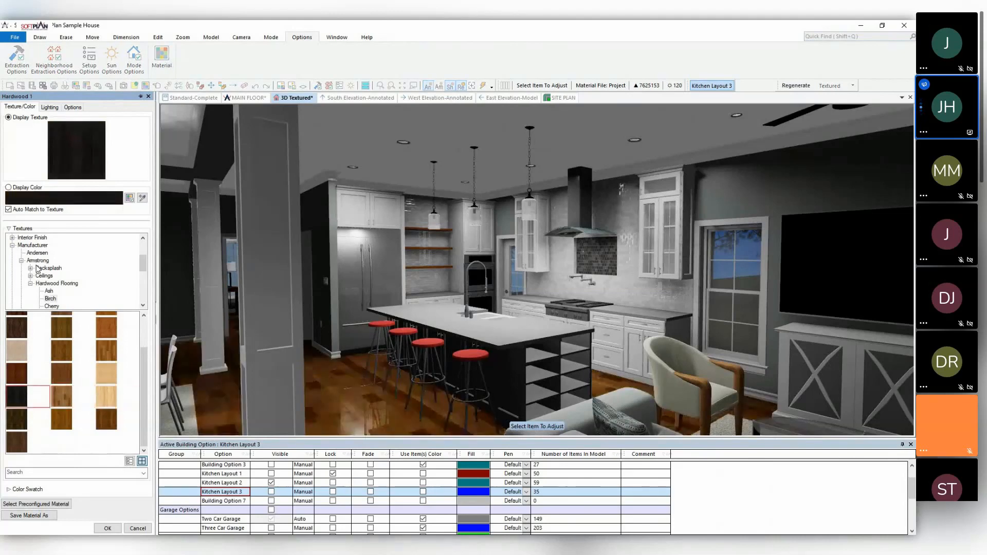
left_click(108, 528)
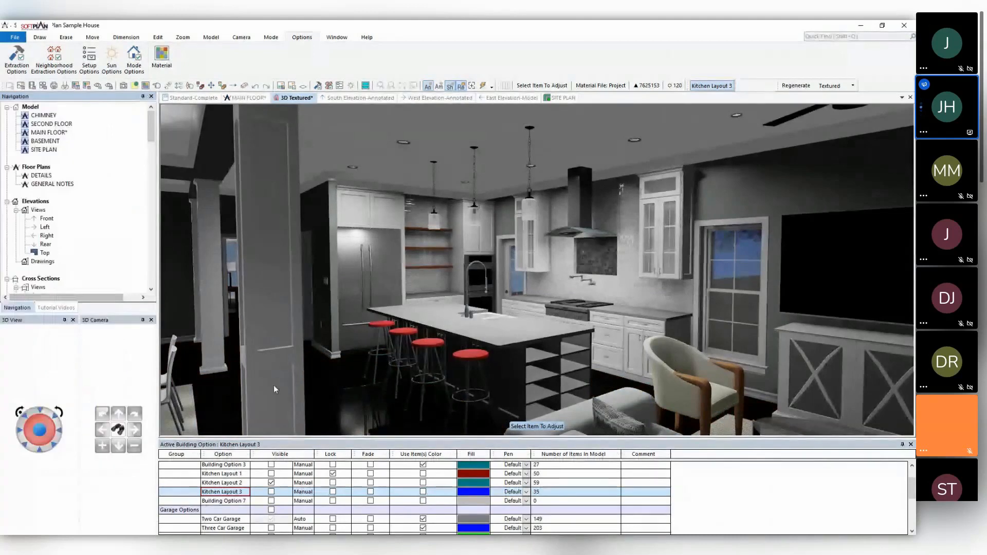
Make Kitchen Layout 1 visible instead of Kitchen Layout 2 and regenerate the 3D textured view to check it with the dark floor.
left_click_drag(200, 373, 279, 375)
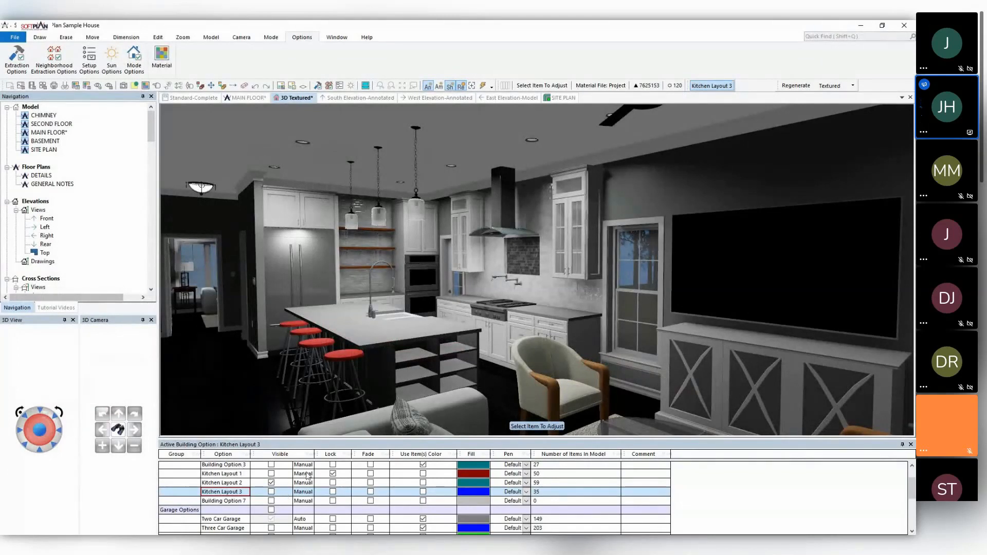
scroll(308, 476, "up", 1)
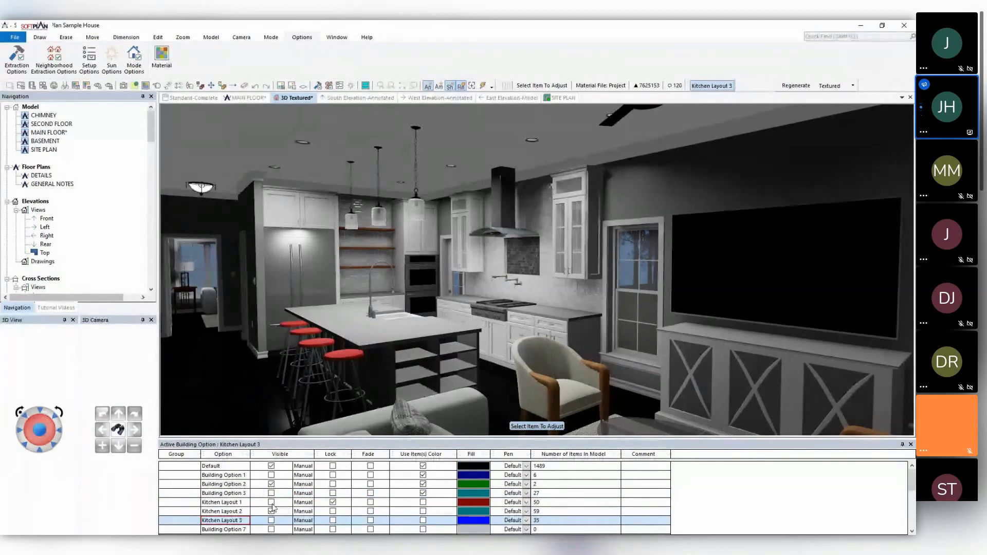
left_click(271, 502)
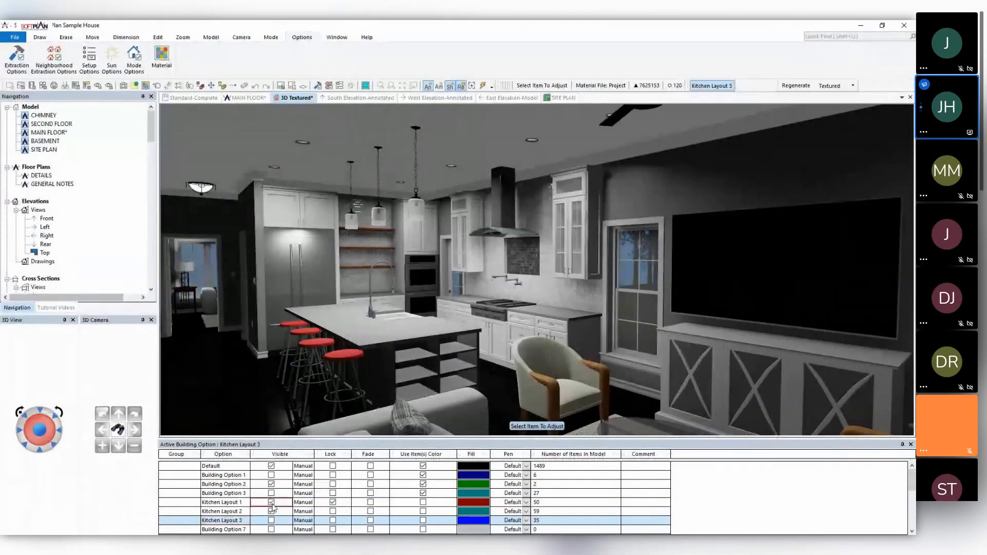
left_click(271, 511)
left_click(795, 85)
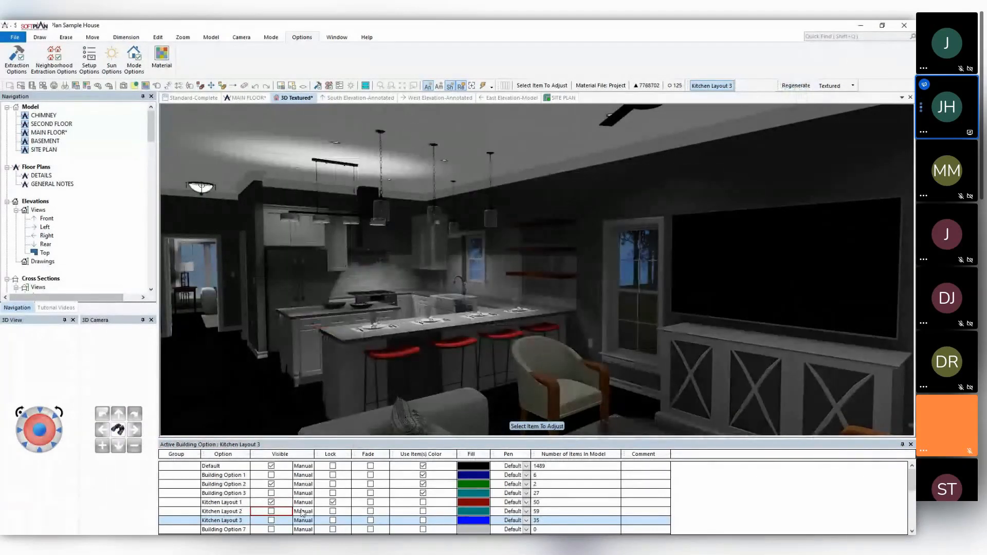
Hide Kitchen Layout 1, make Kitchen Layout 2 visible again, and regenerate the 3D model.
left_click(272, 511)
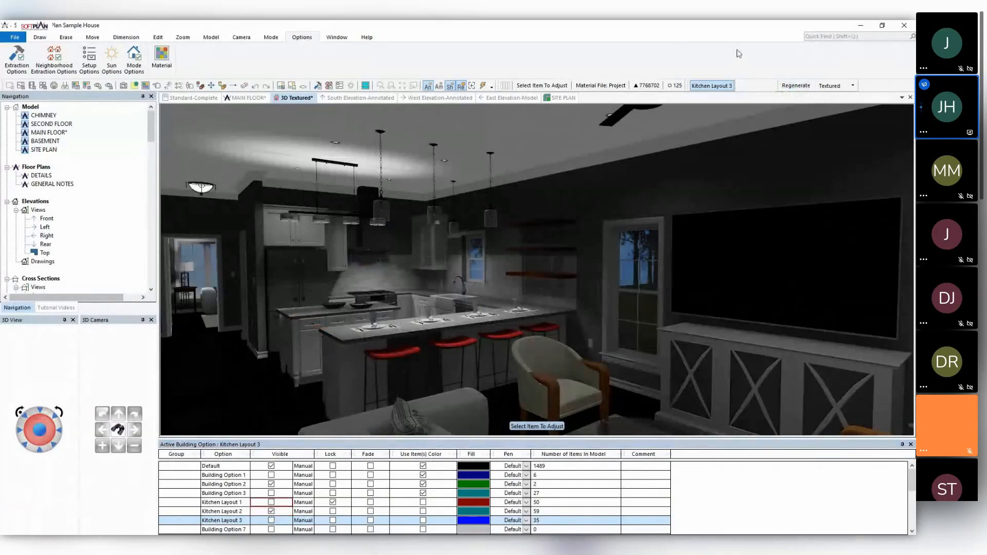
left_click(794, 86)
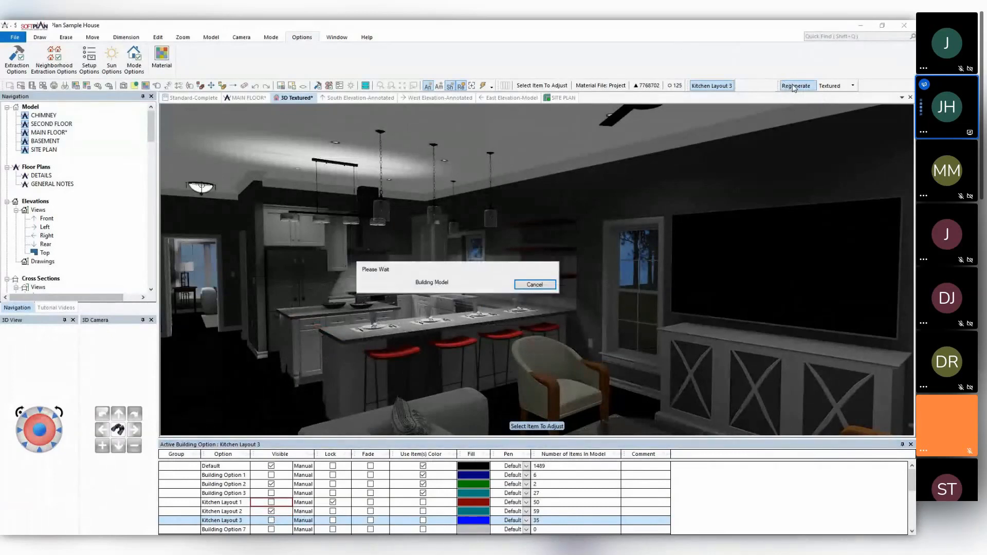